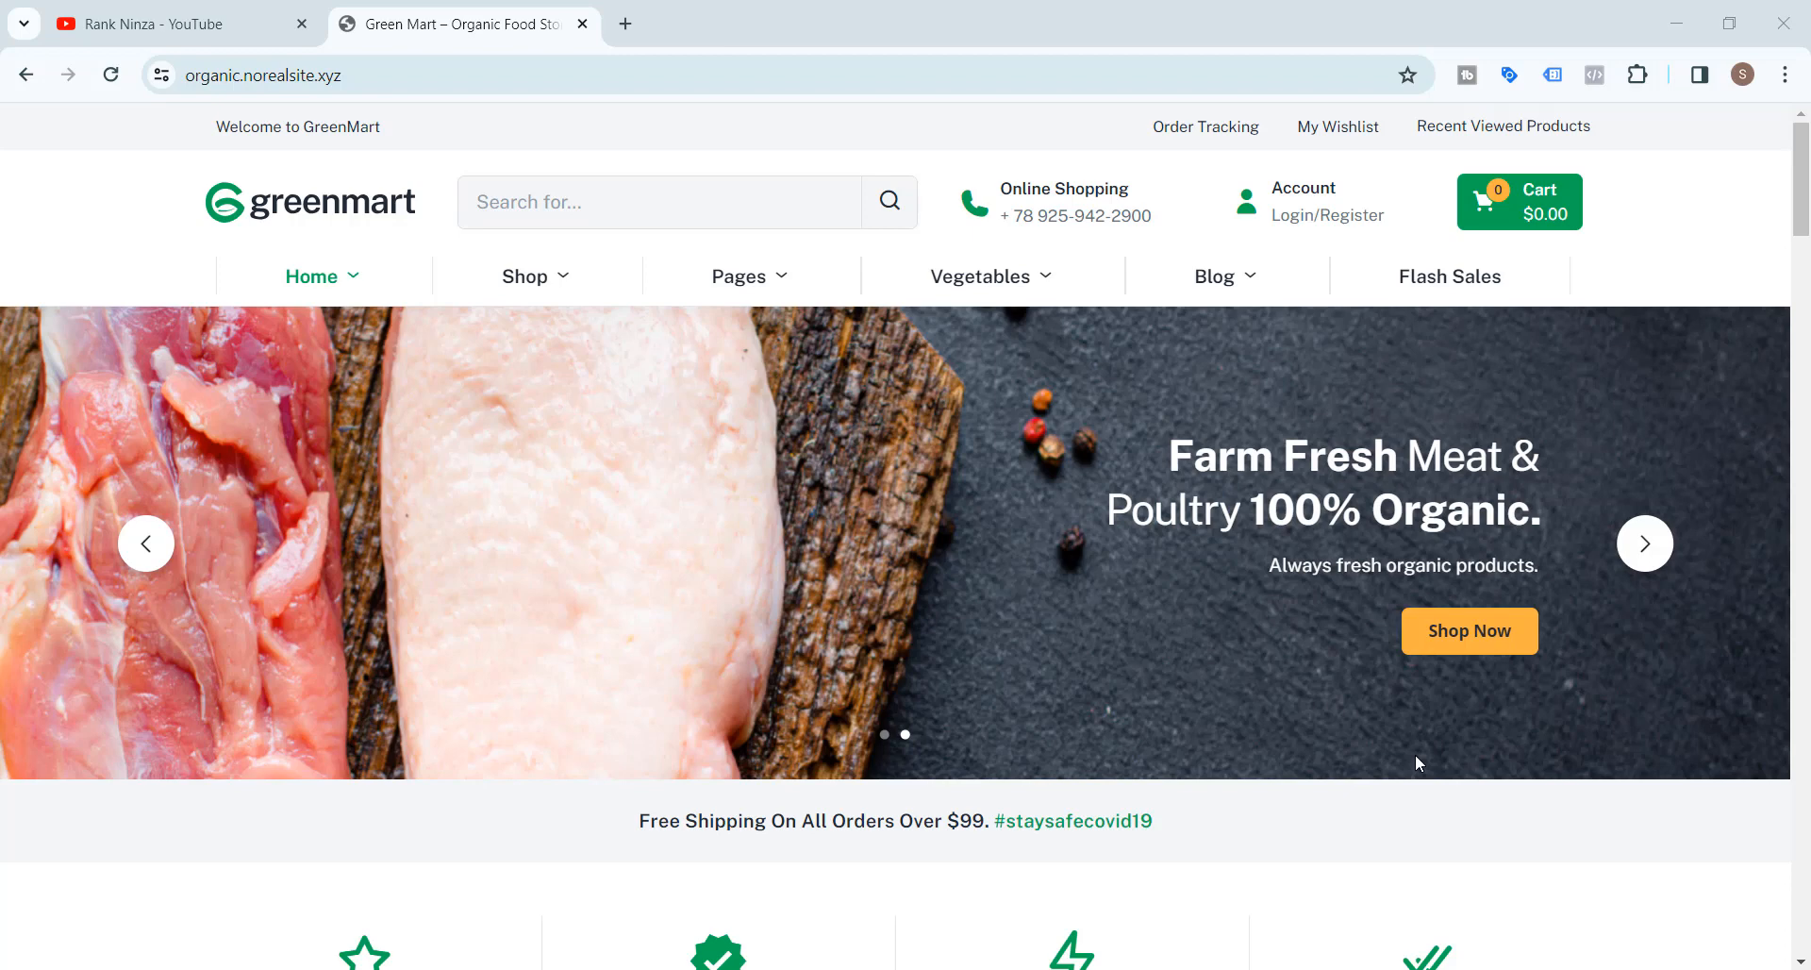
Step: Look through the Green Mart homepage, from the banner through products and categories to the contact section
scroll(445, 586, "down", 10)
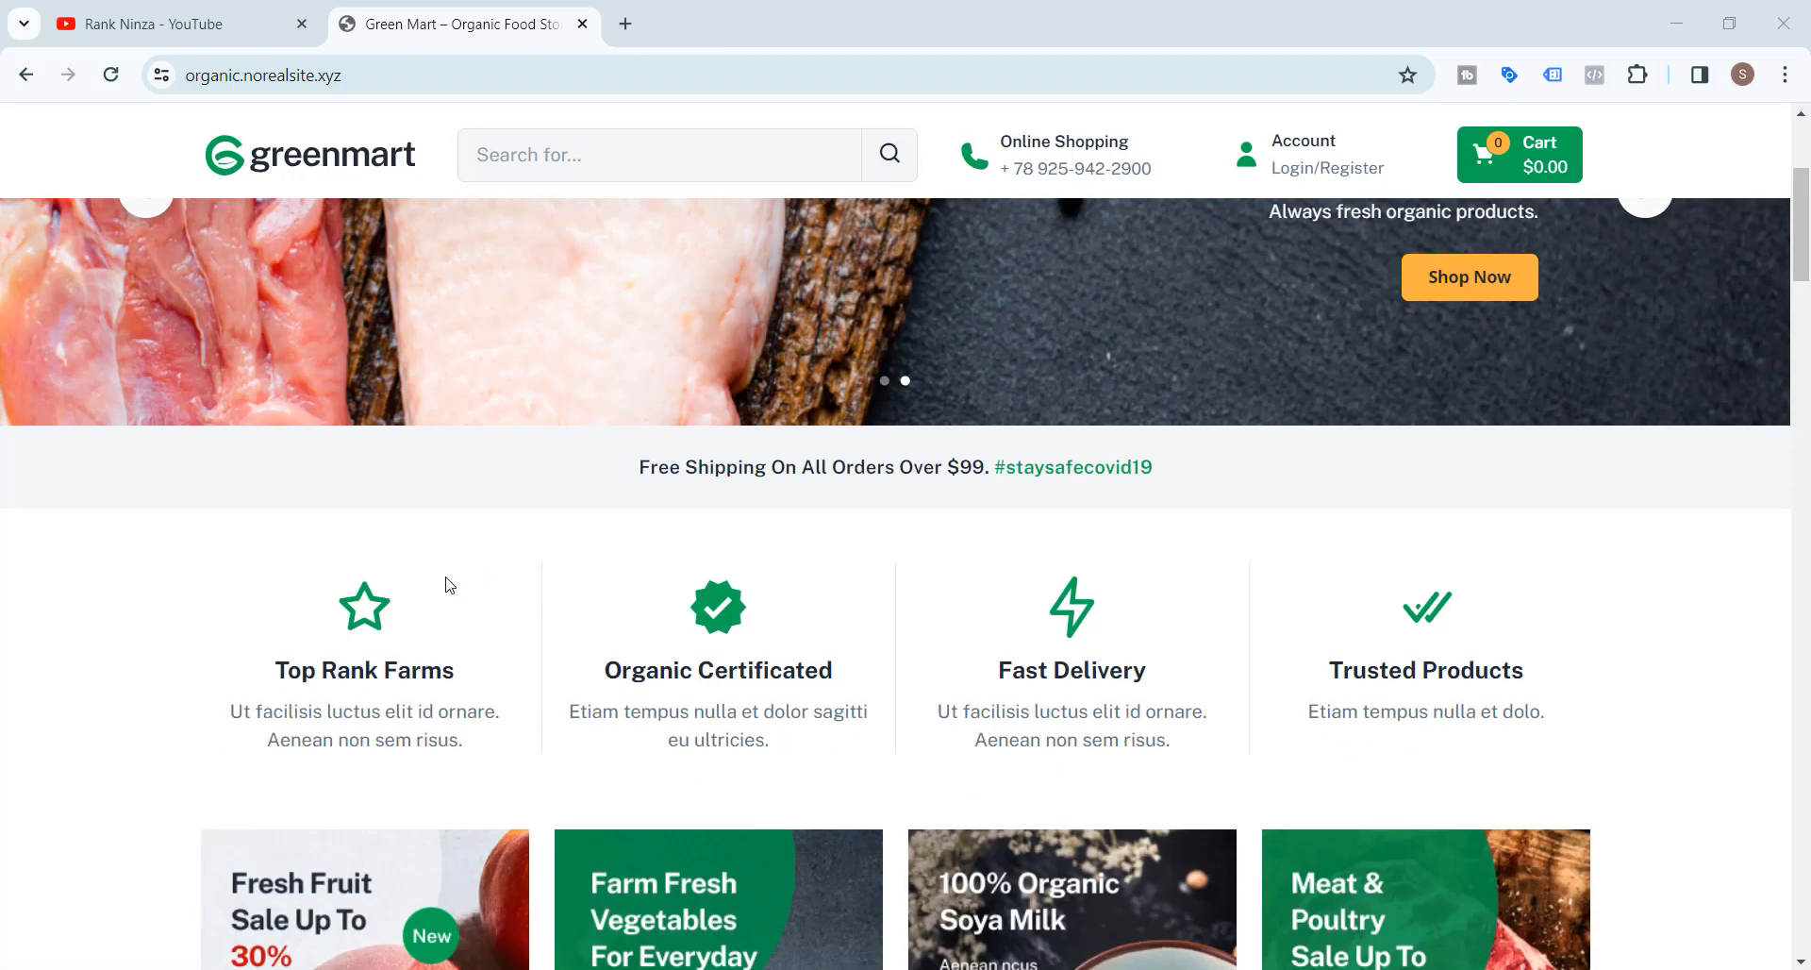
scroll(115, 524, "down", 7)
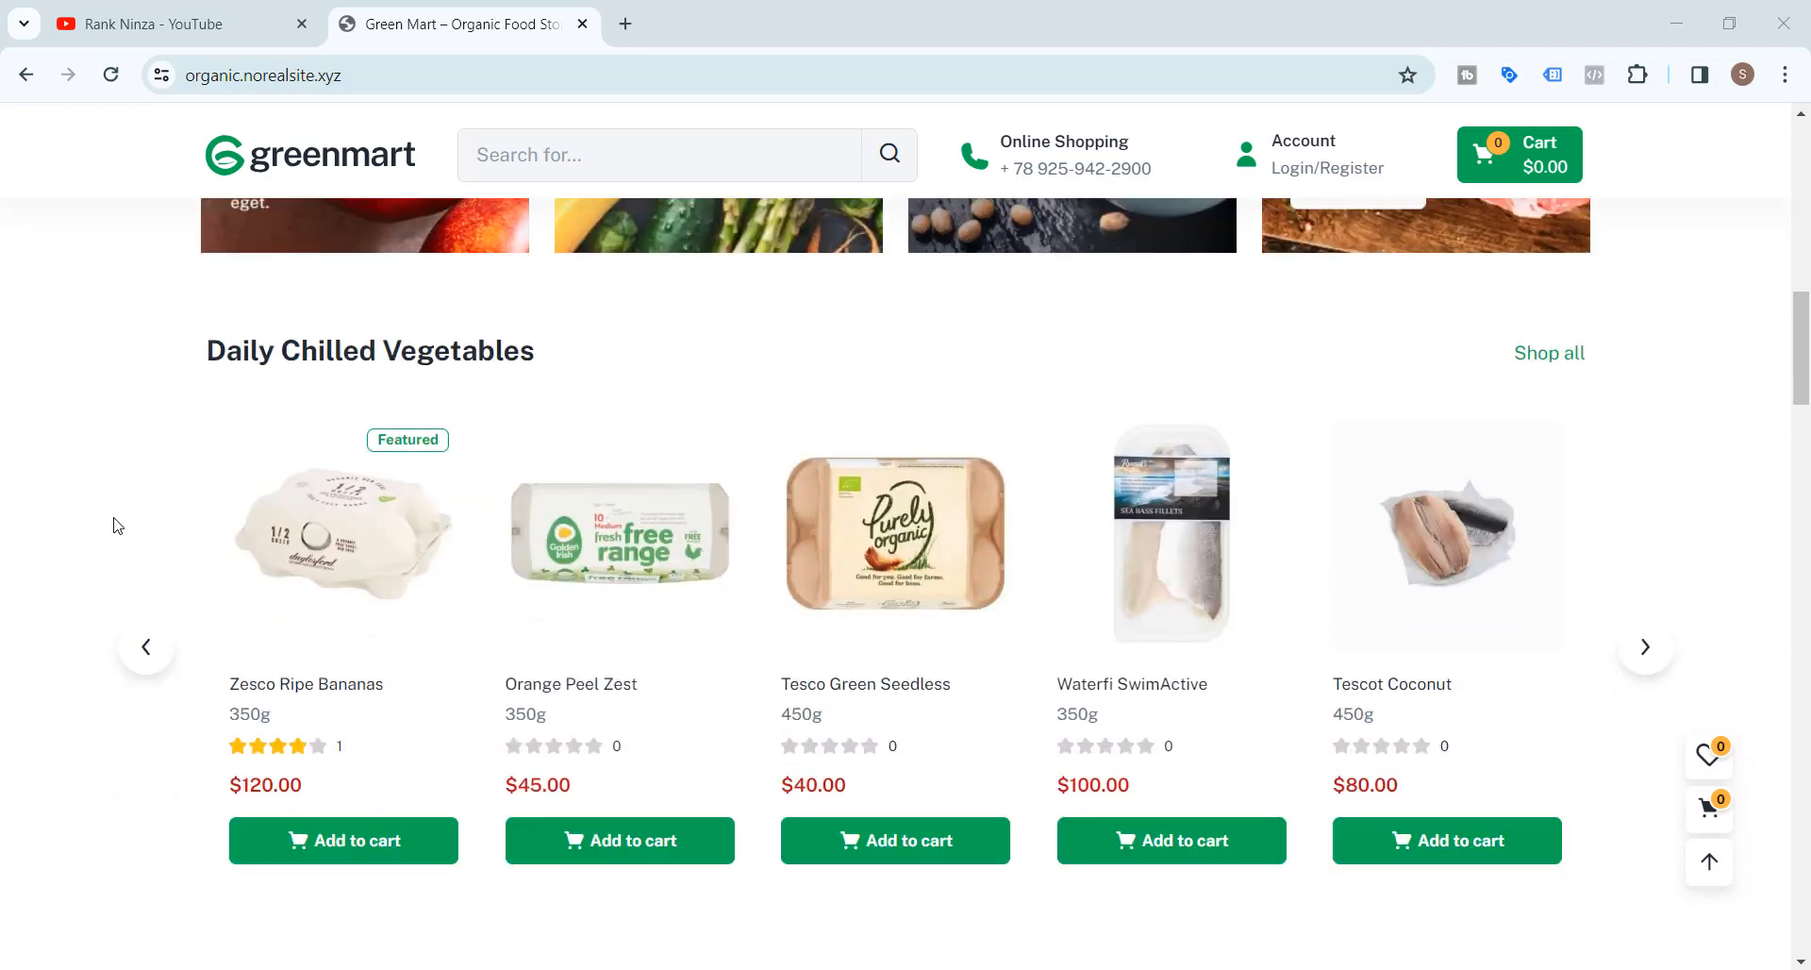
scroll(117, 525, "down", 12)
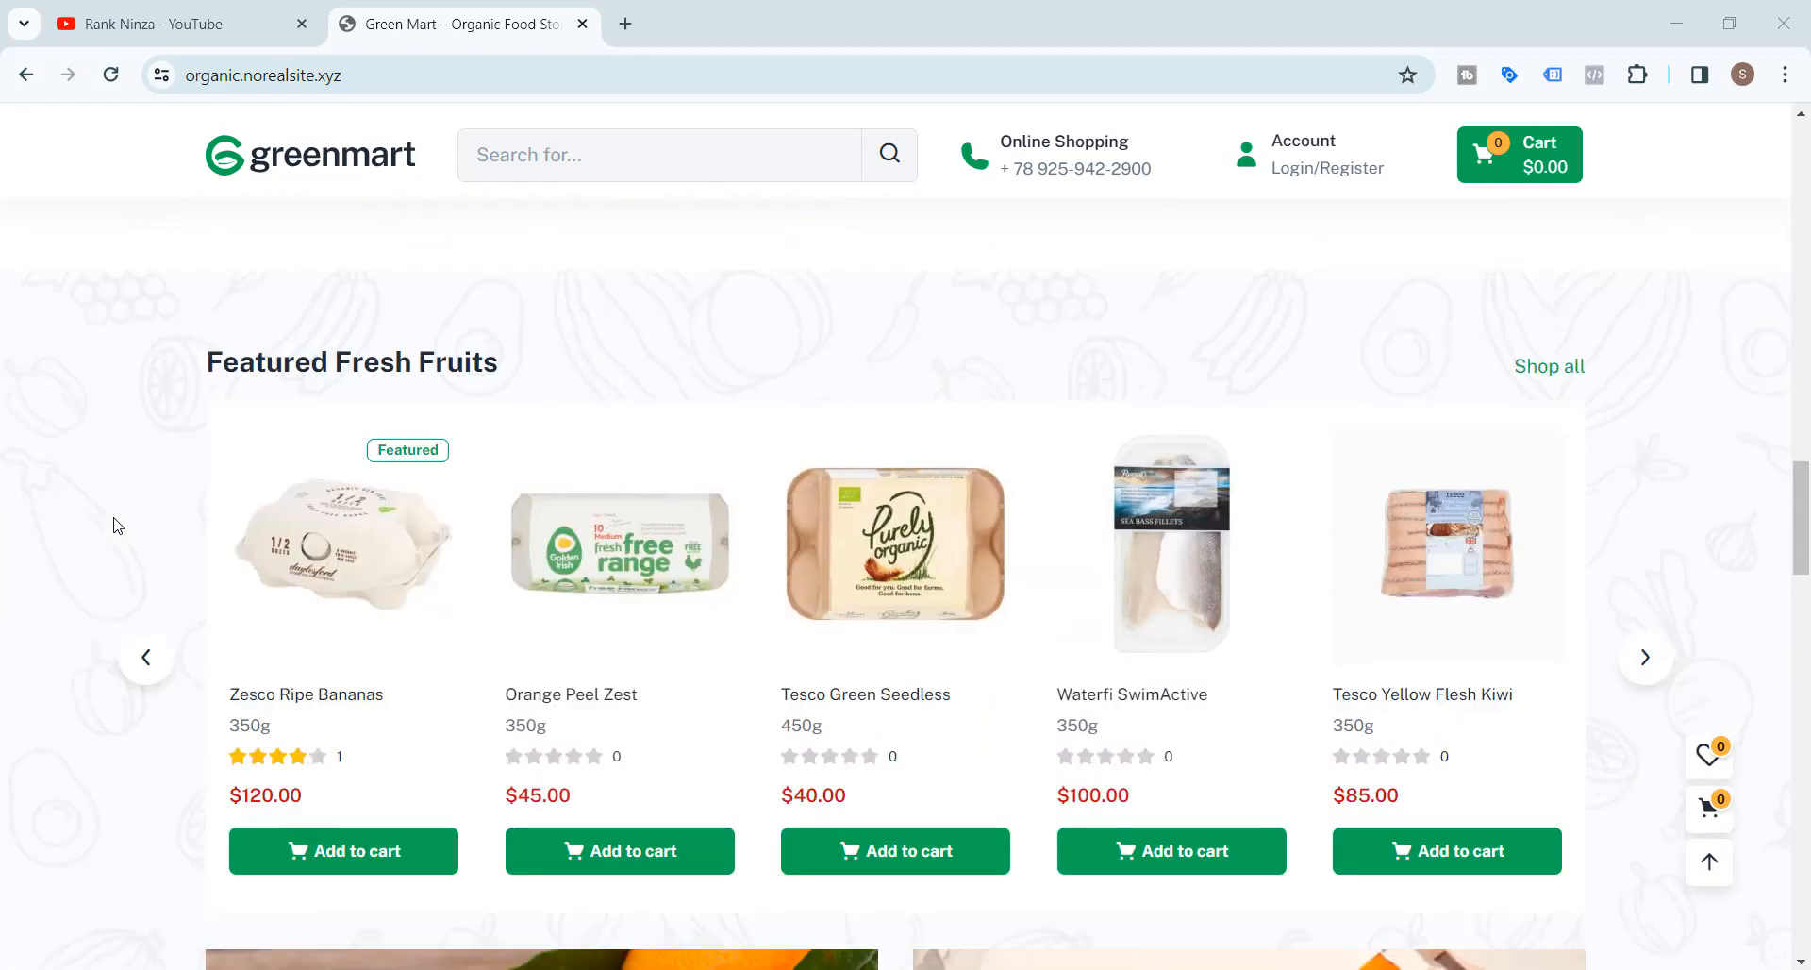
scroll(117, 525, "down", 8)
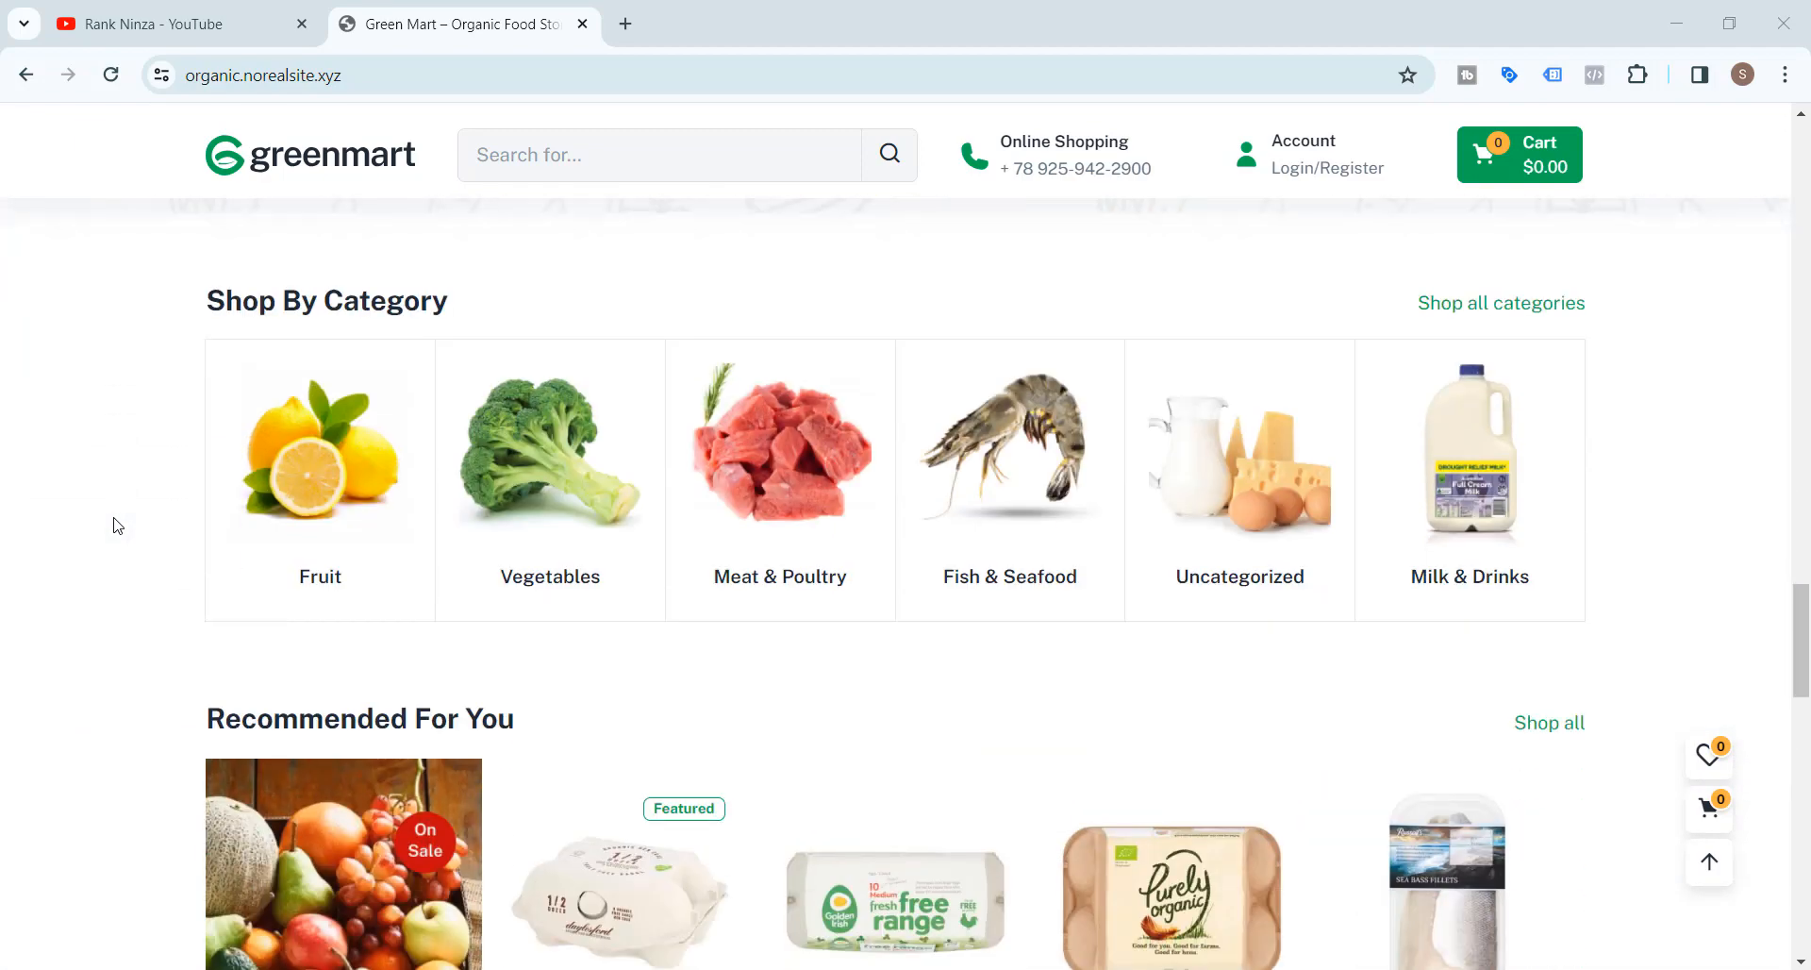
scroll(115, 518, "down", 9)
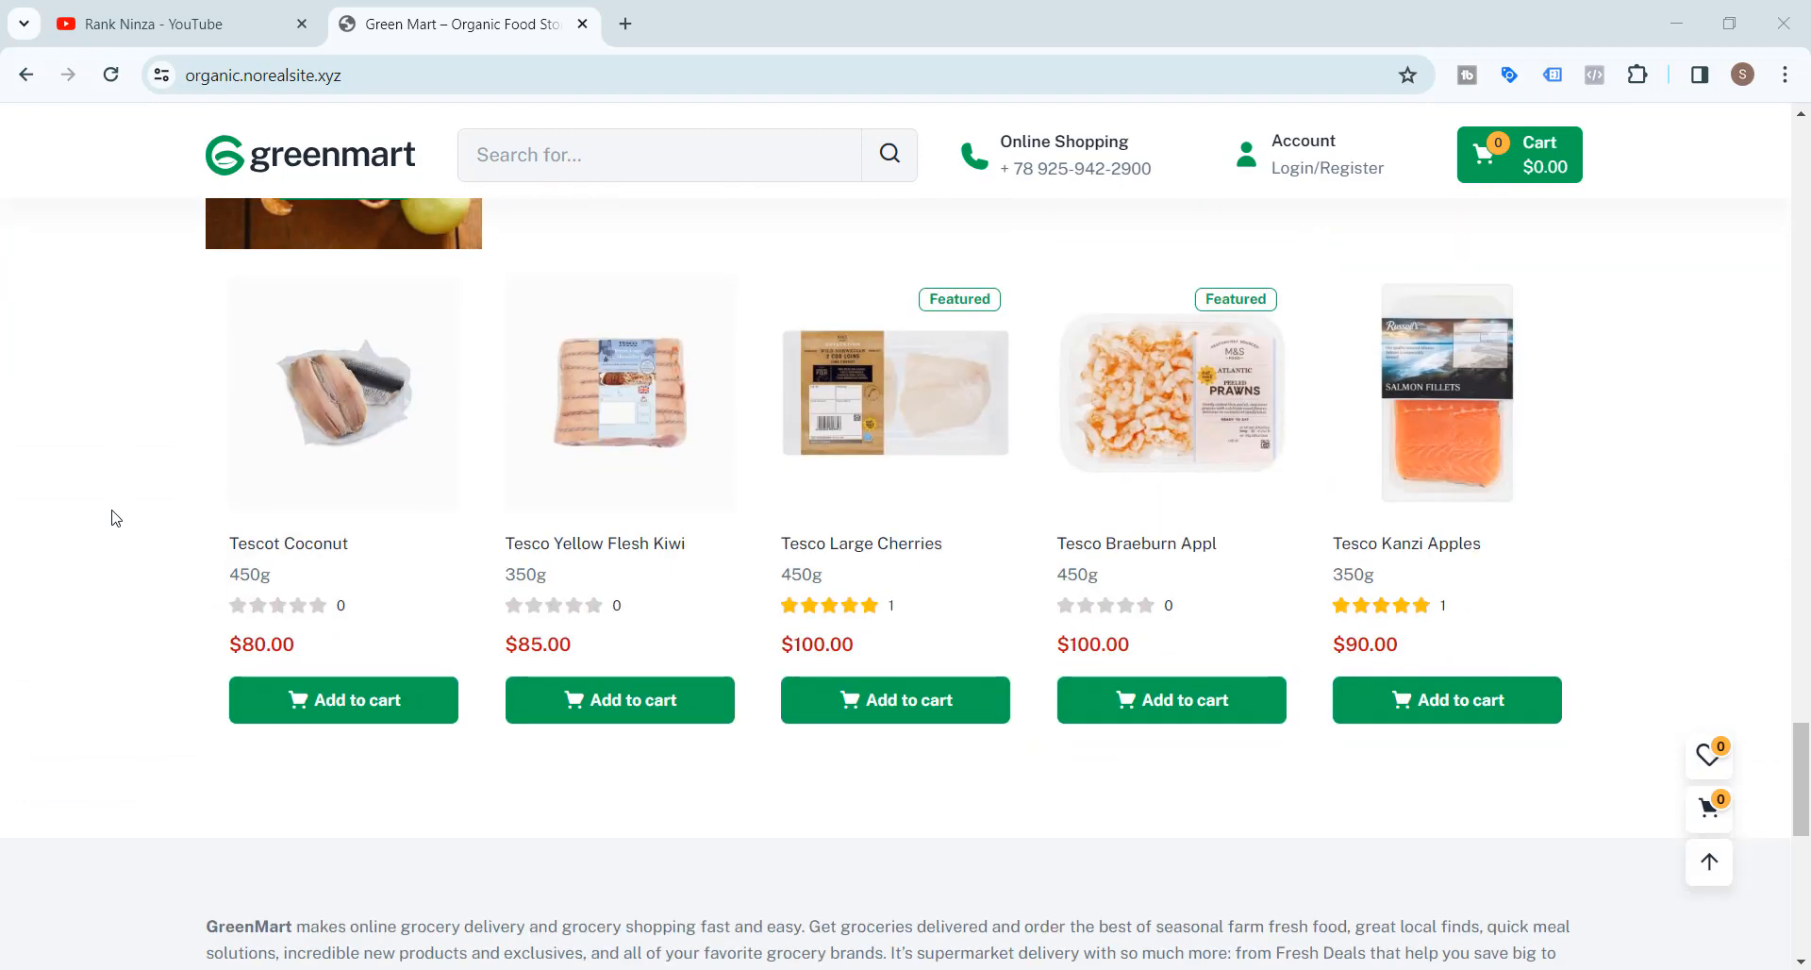
scroll(115, 518, "down", 3)
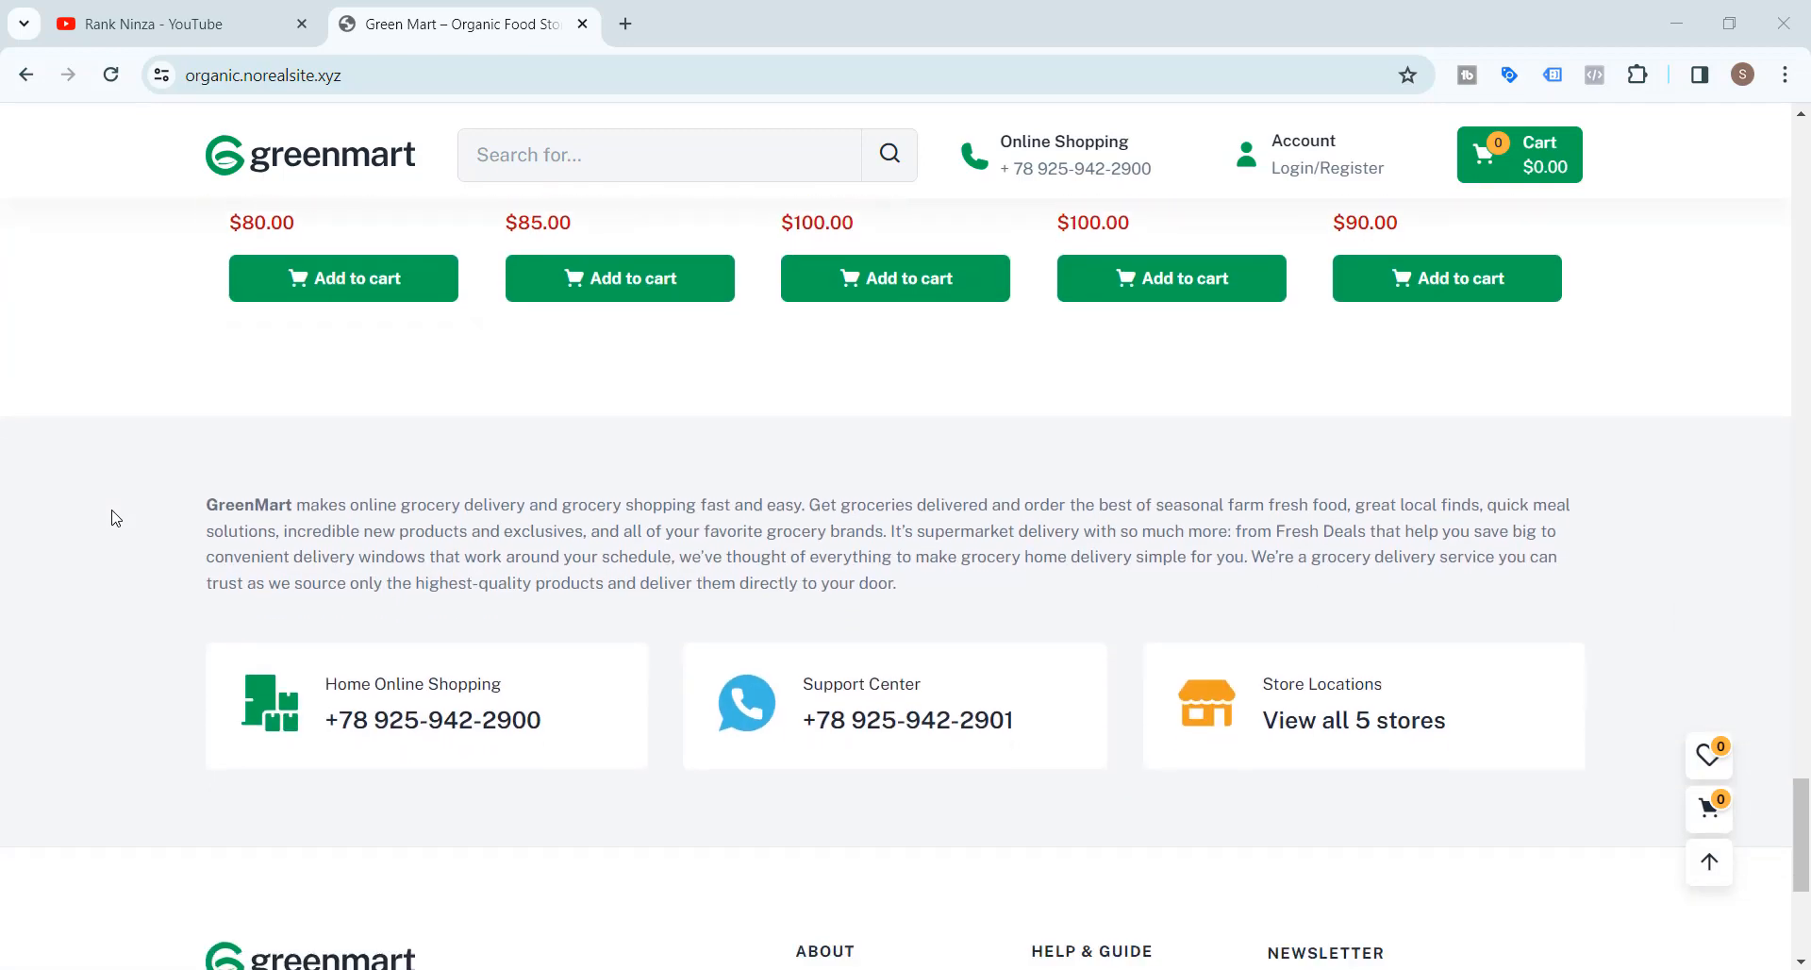
scroll(115, 518, "up", 8)
scroll(115, 518, "up", 20)
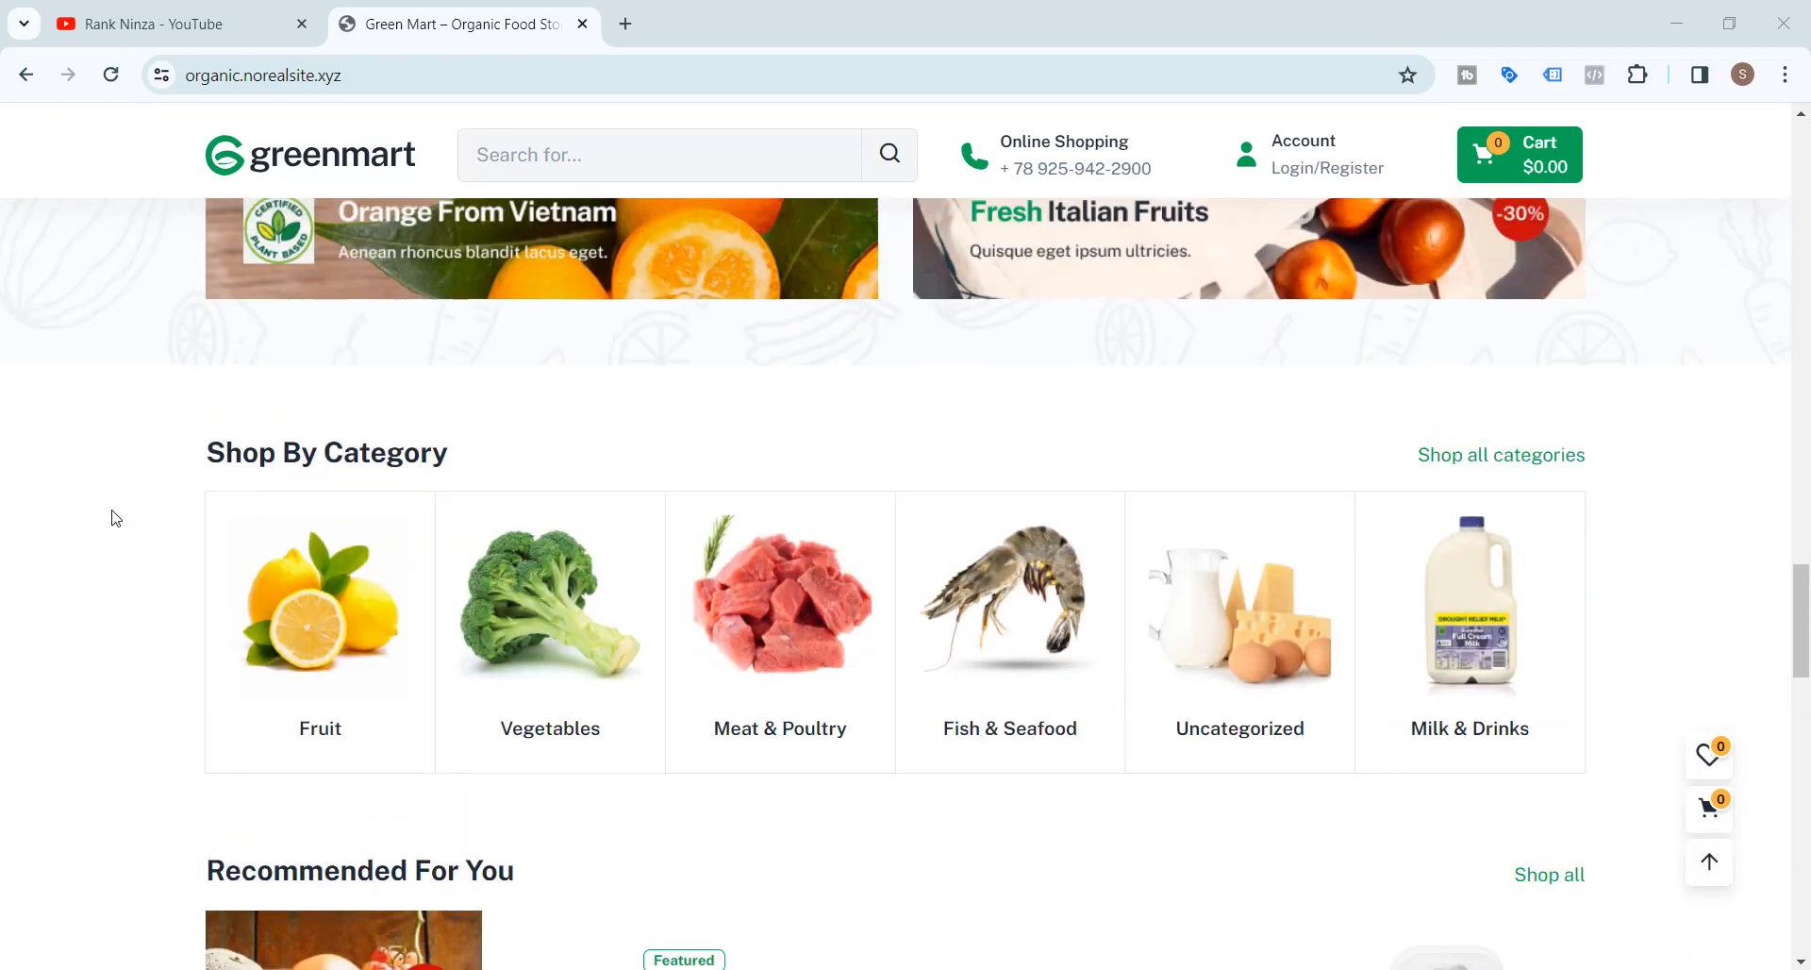
scroll(115, 518, "up", 20)
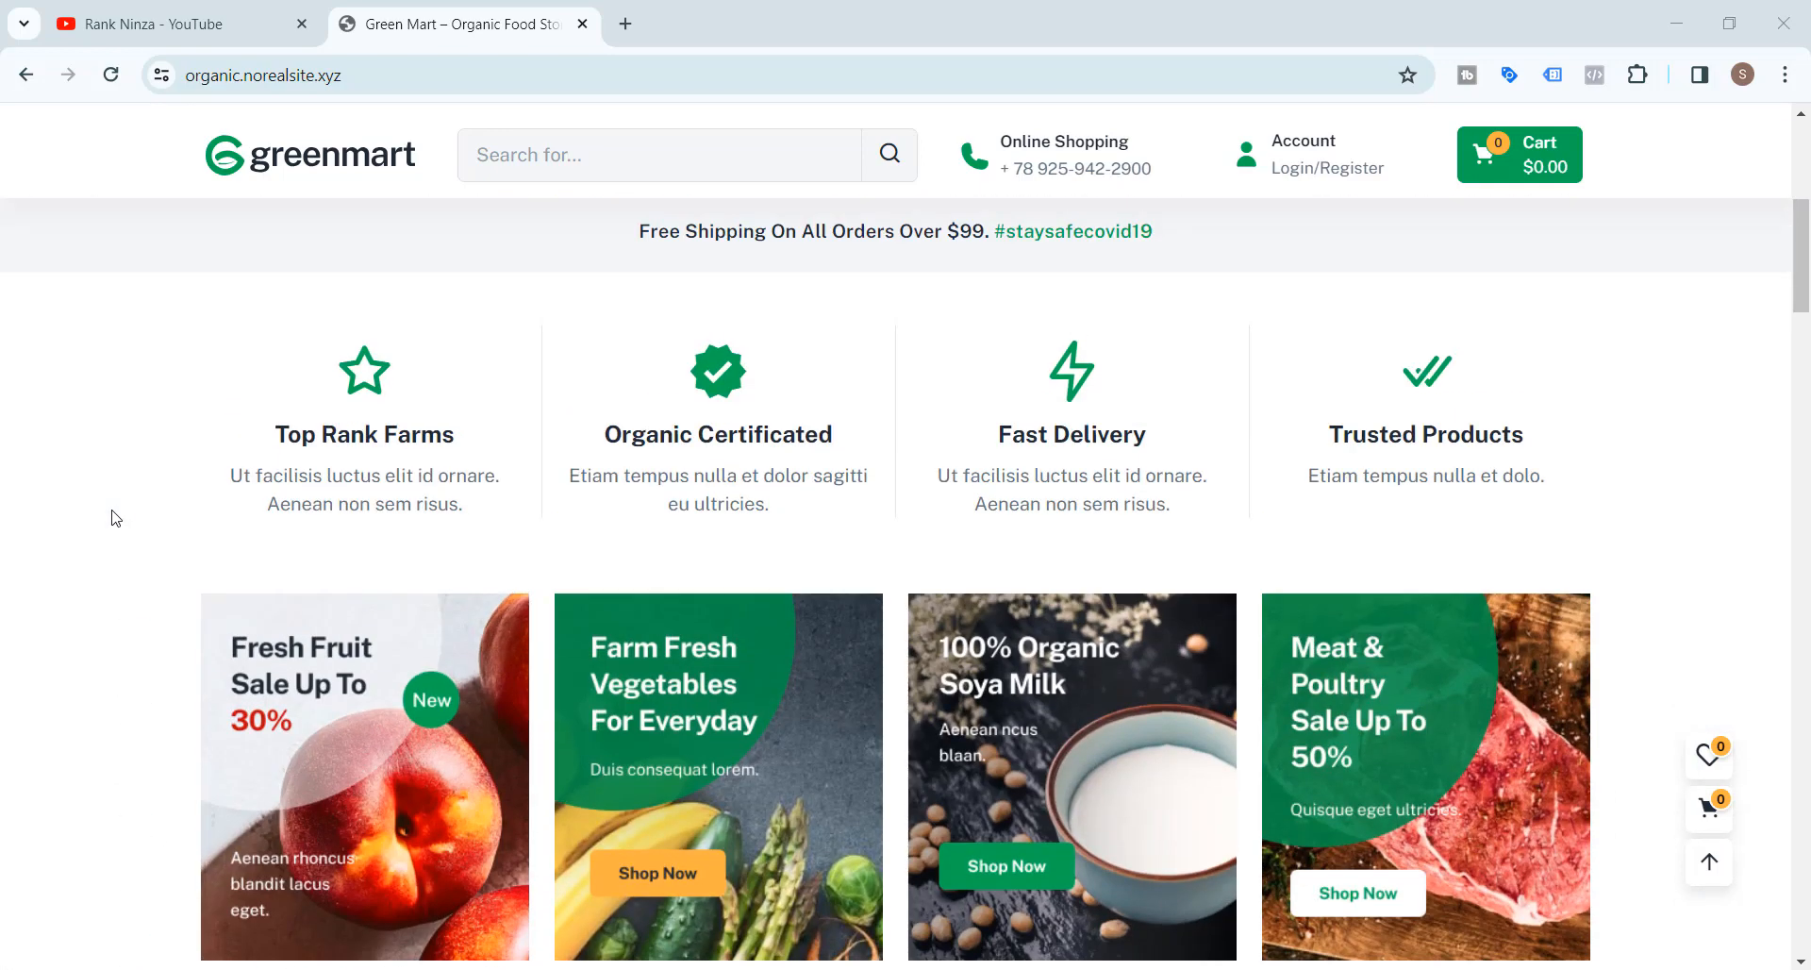
scroll(115, 518, "up", 6)
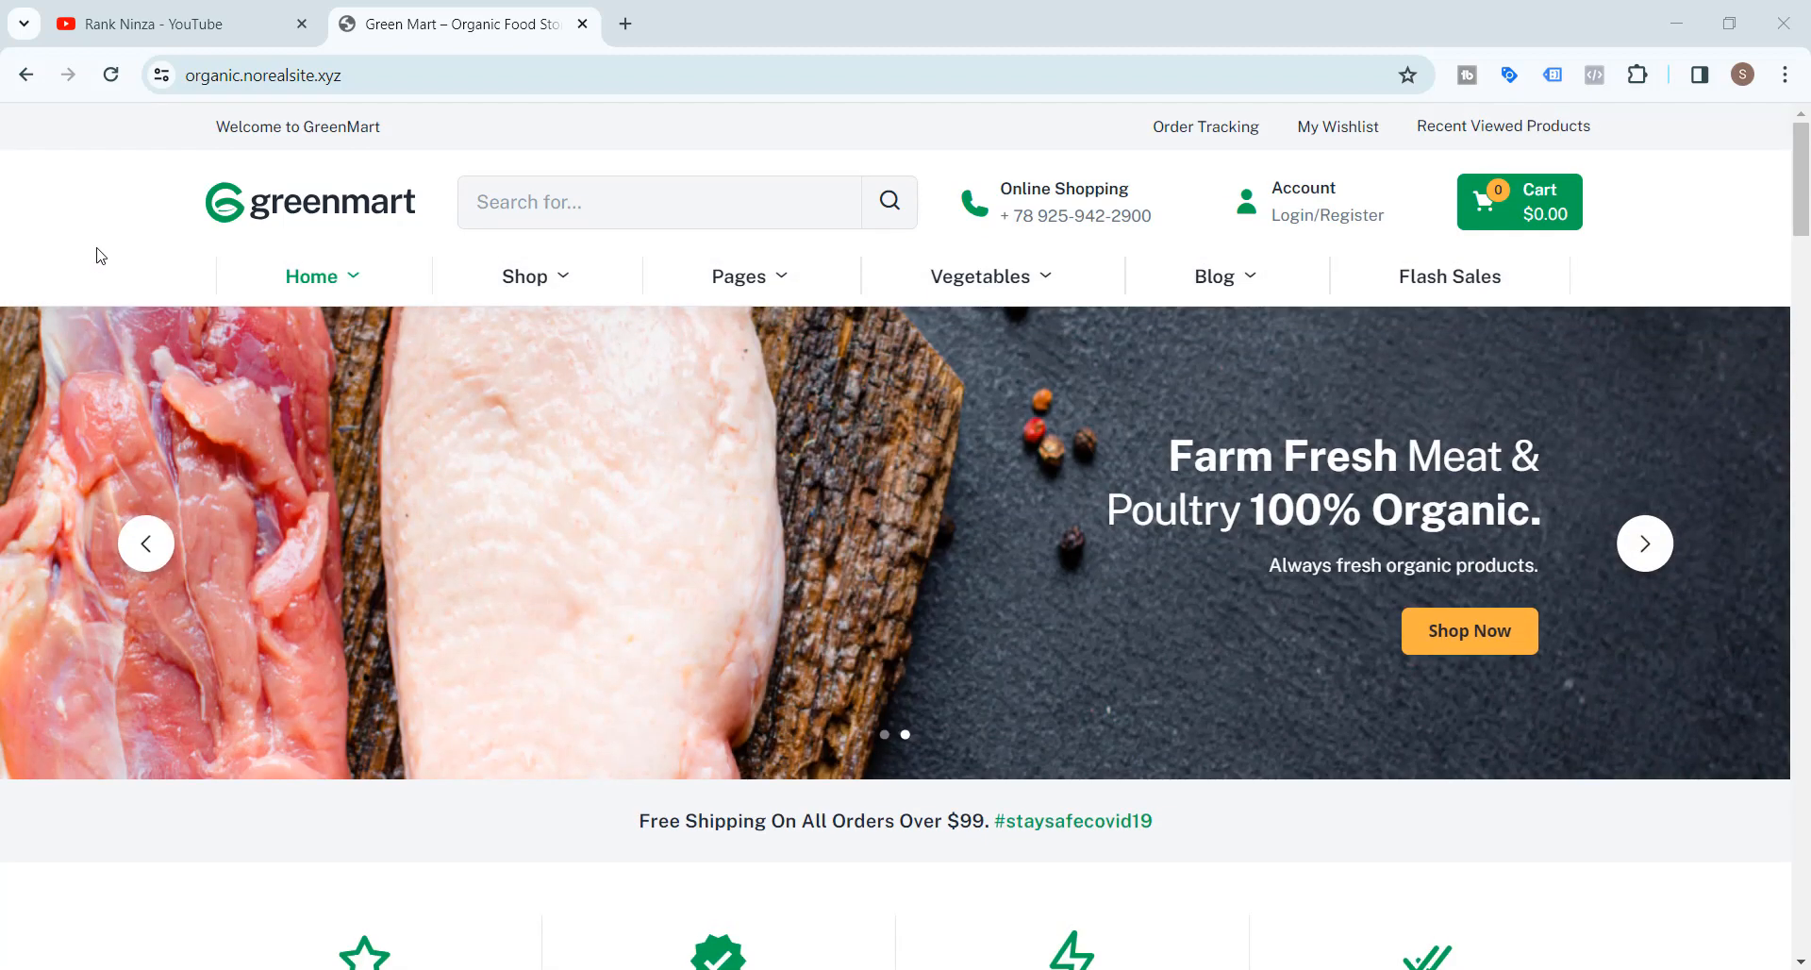
Step: Open Google Tag Manager in a new tab and close the YouTube tab
left_click(626, 24)
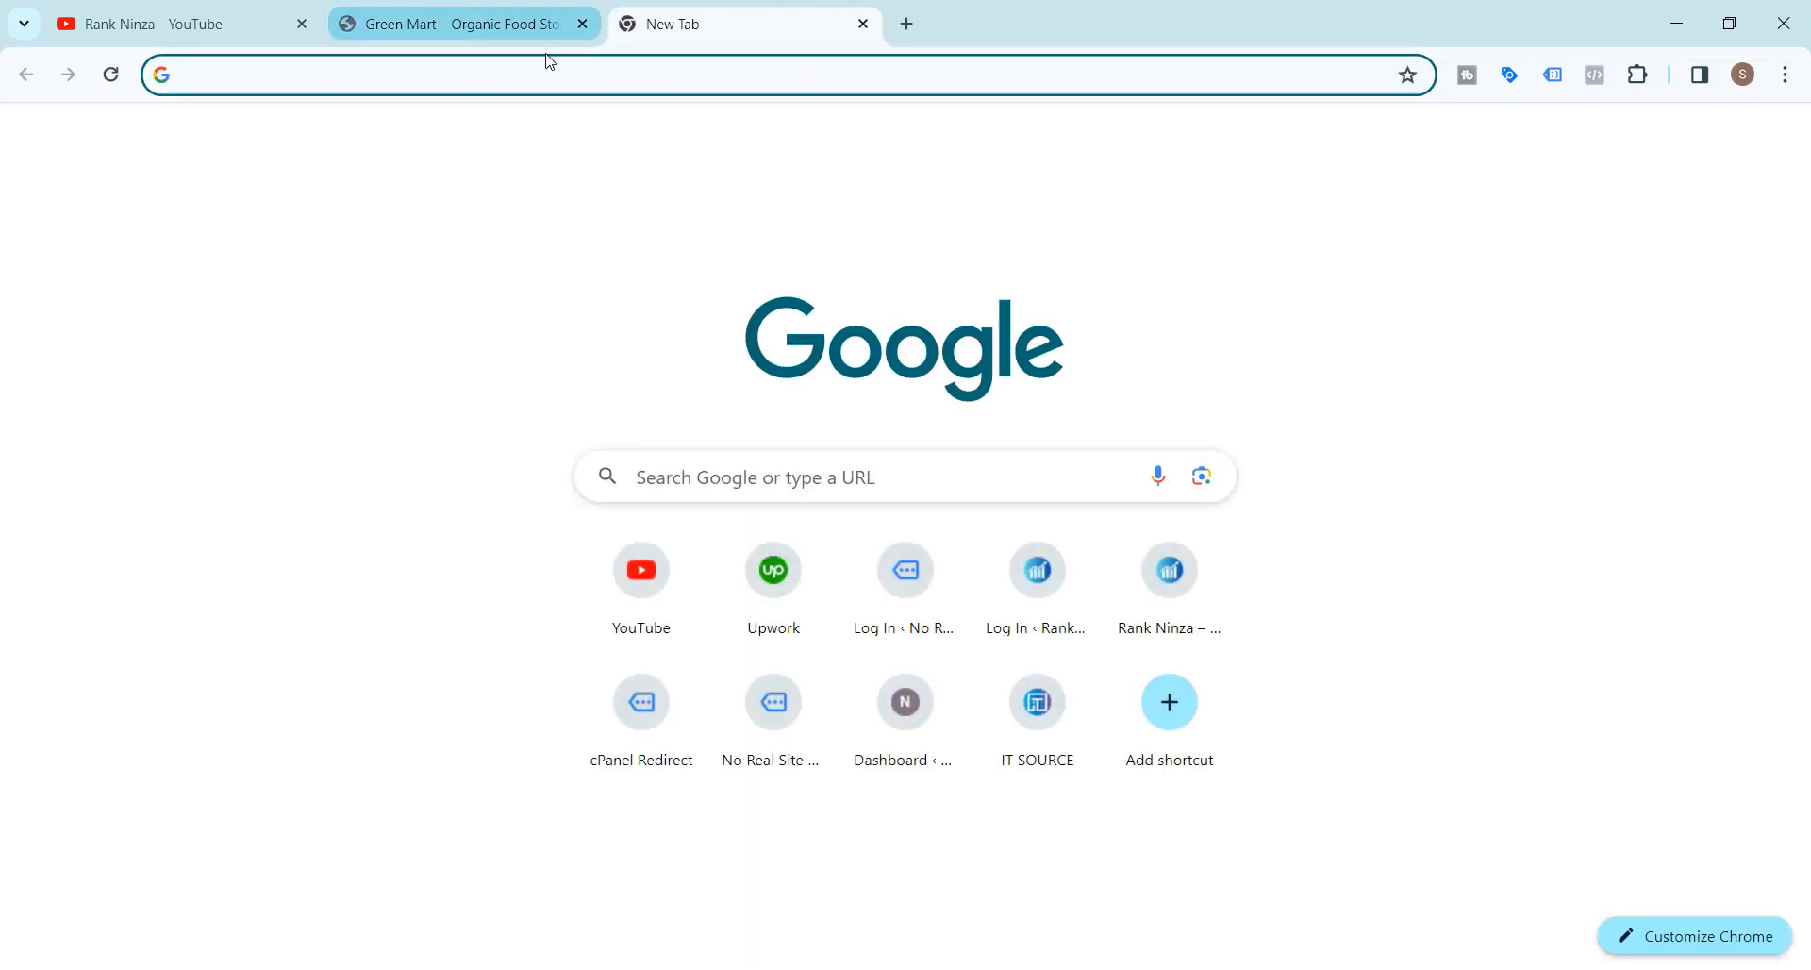
left_click(301, 23)
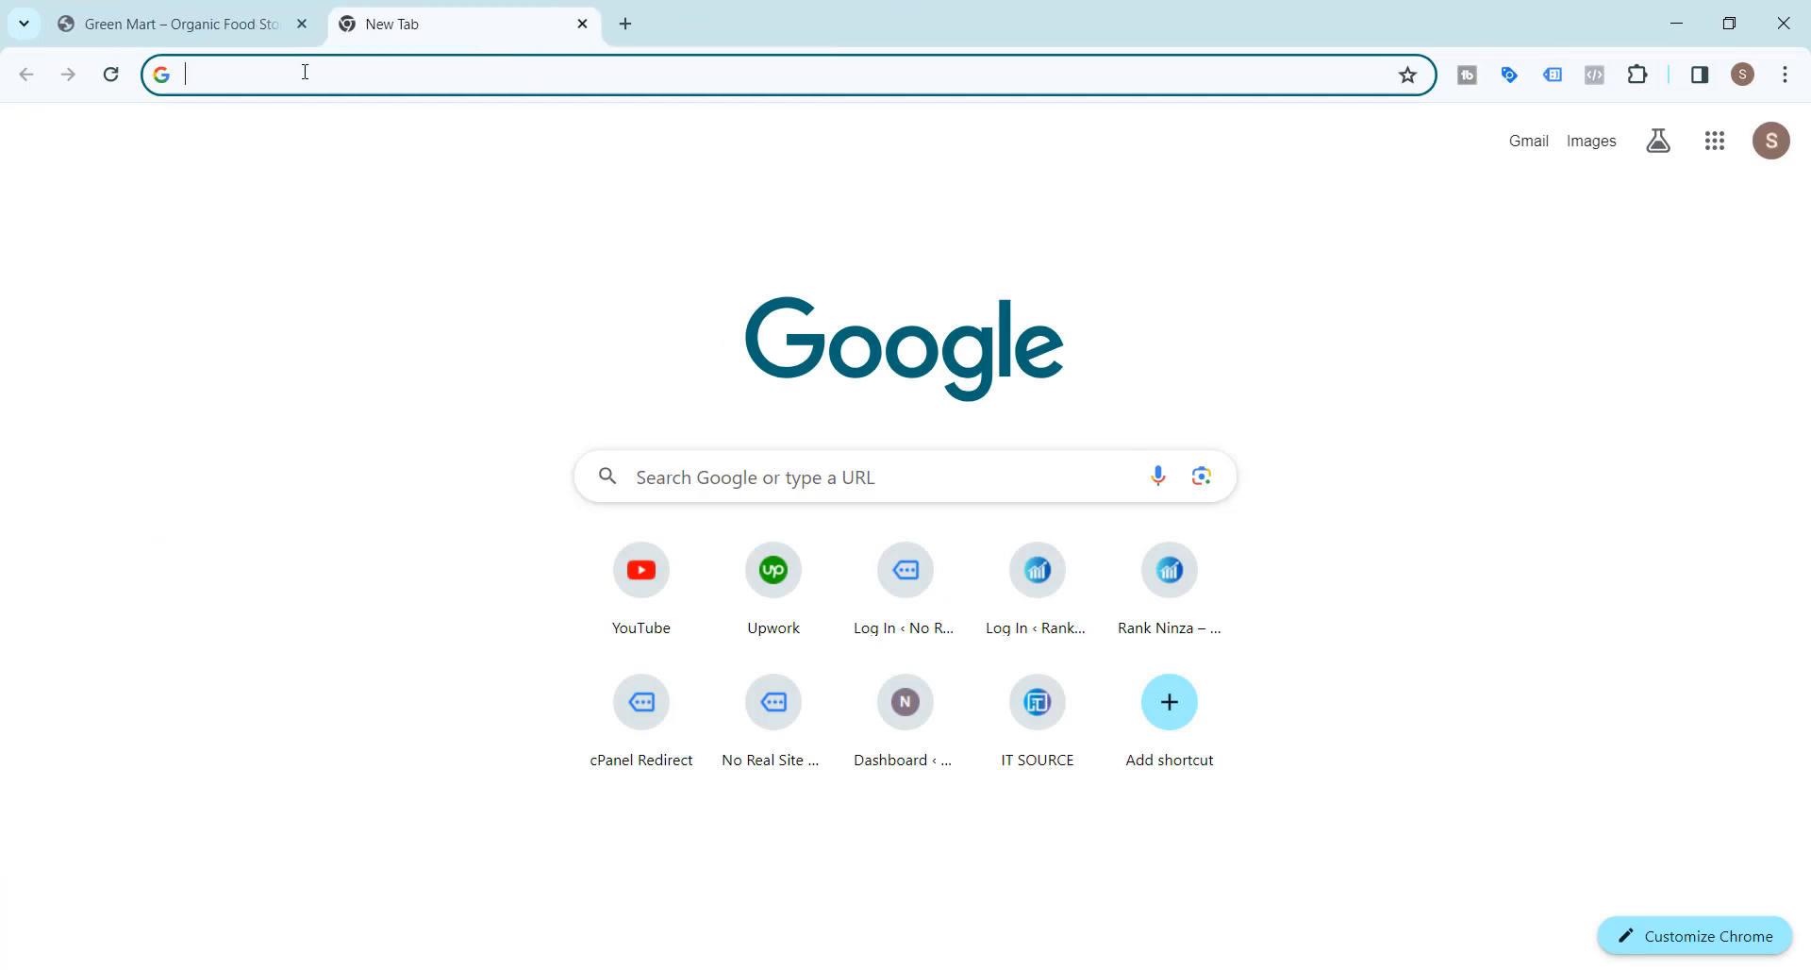
type("ta")
key("Right")
key("Return")
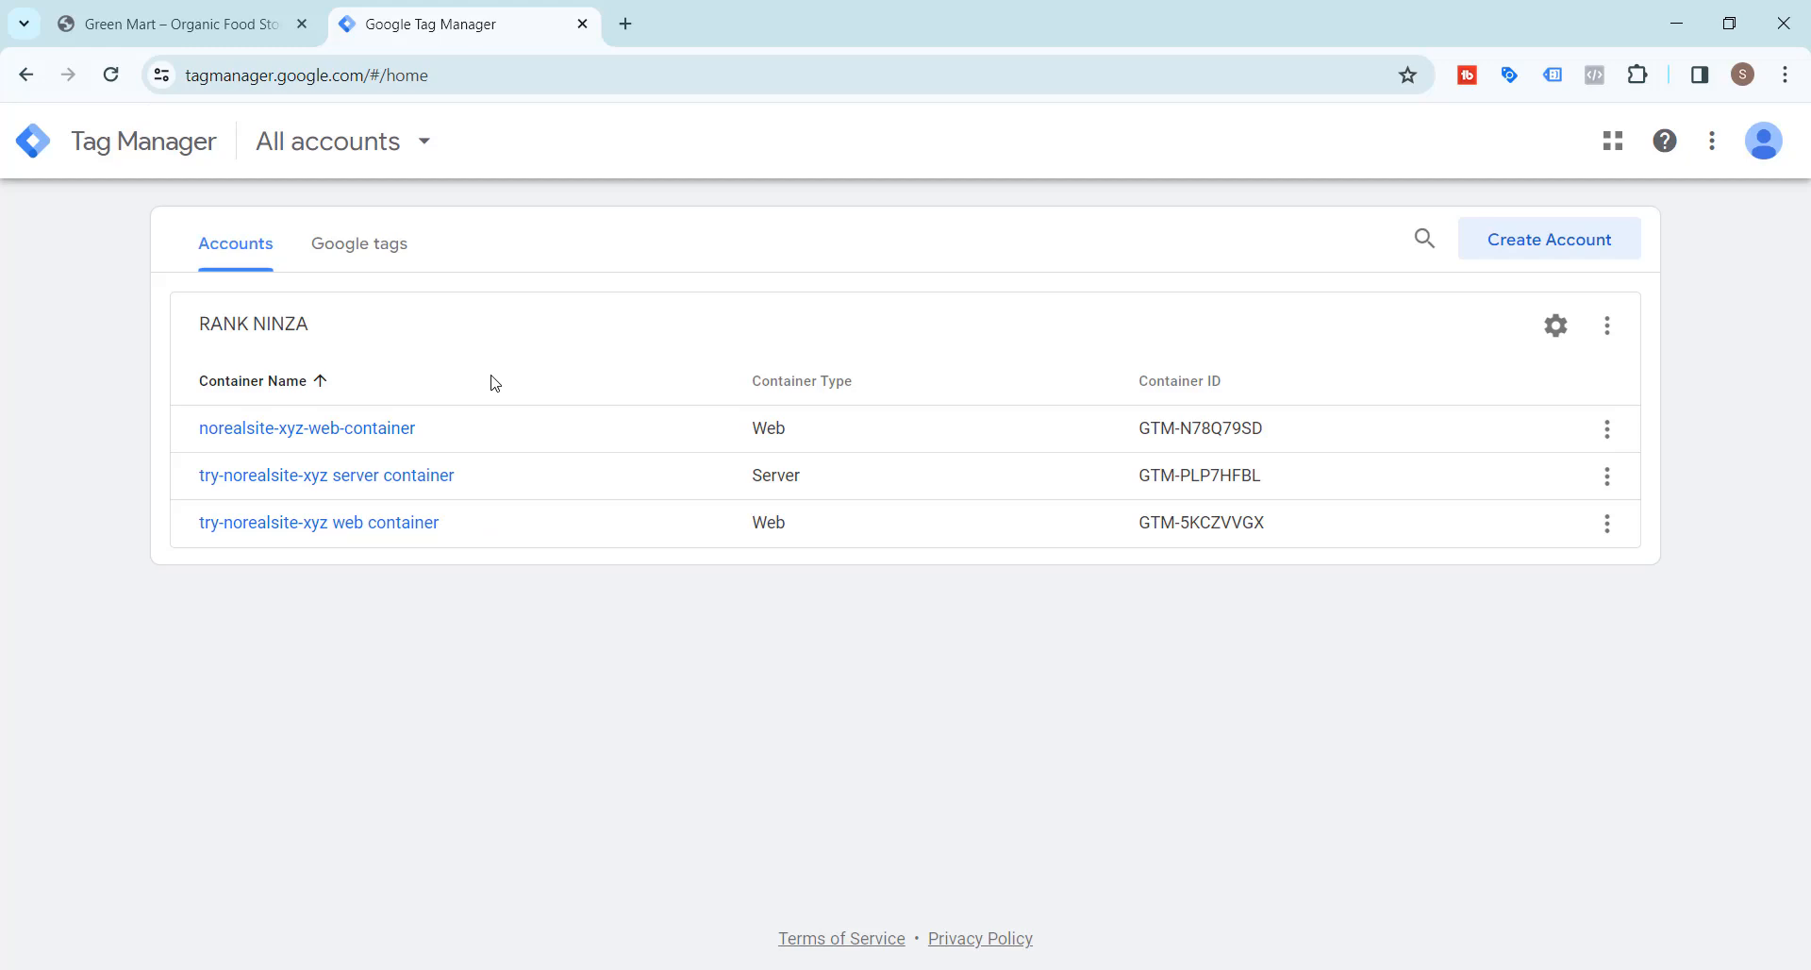
Step: Begin creating a new container in the RANK NINZA account
left_click(1607, 326)
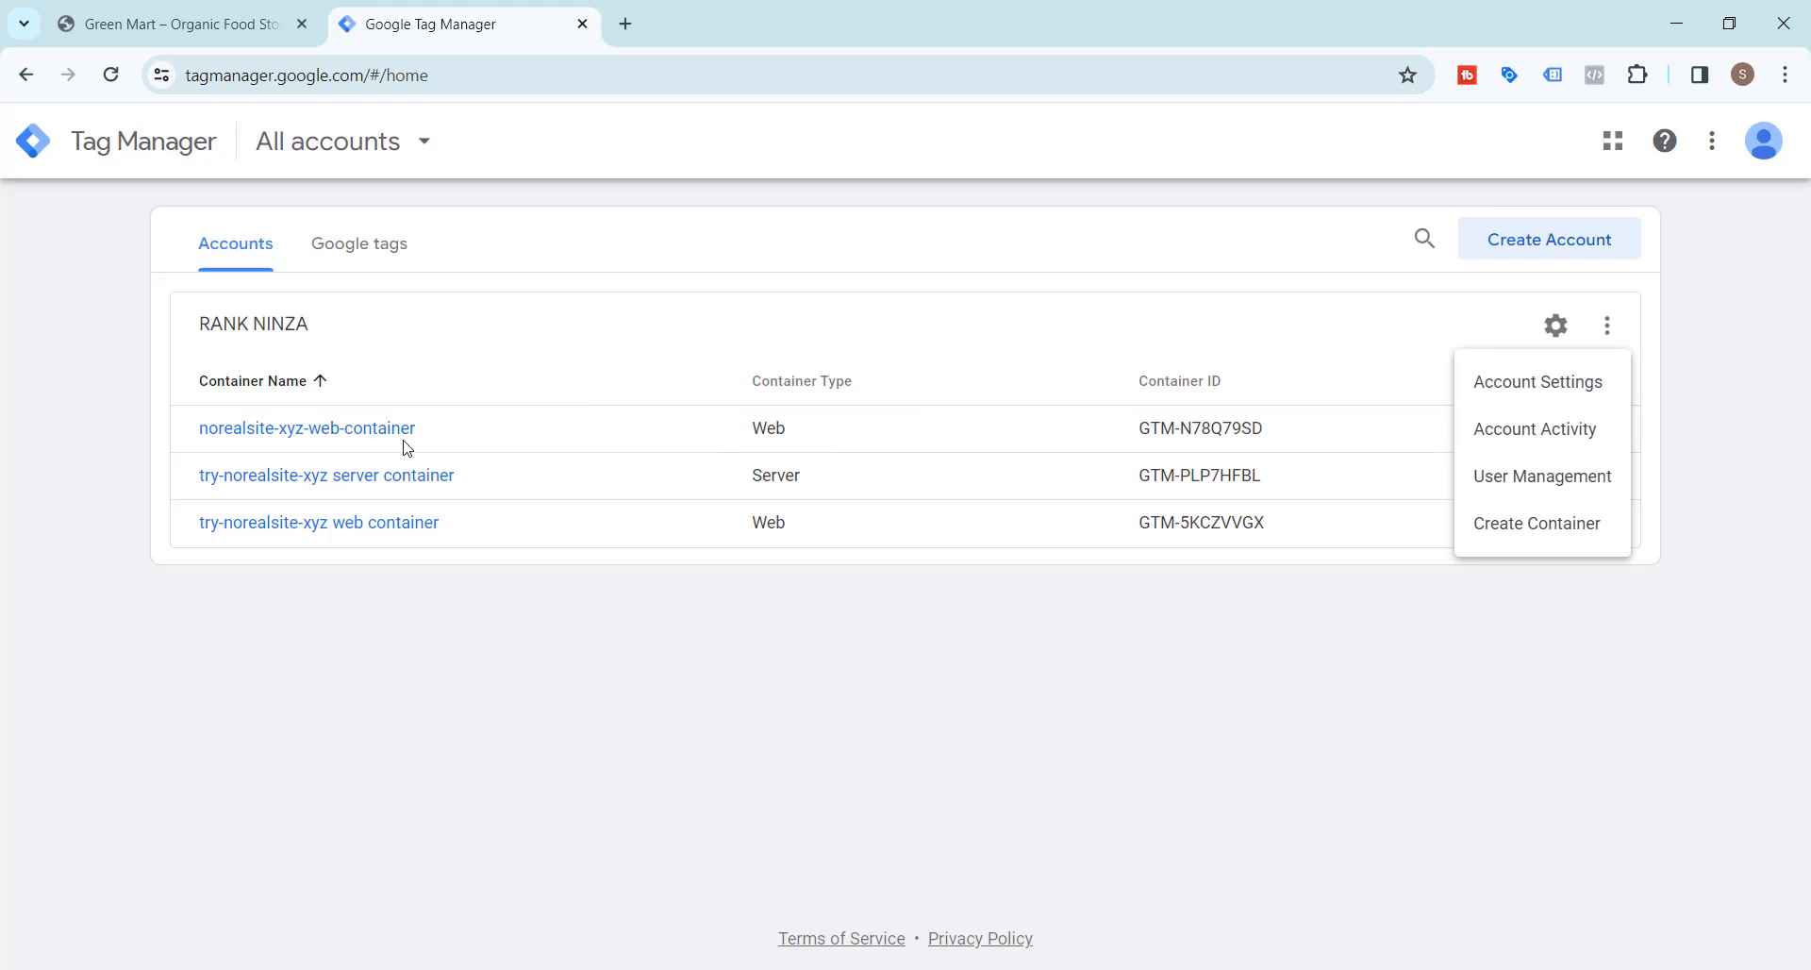
left_click(1509, 527)
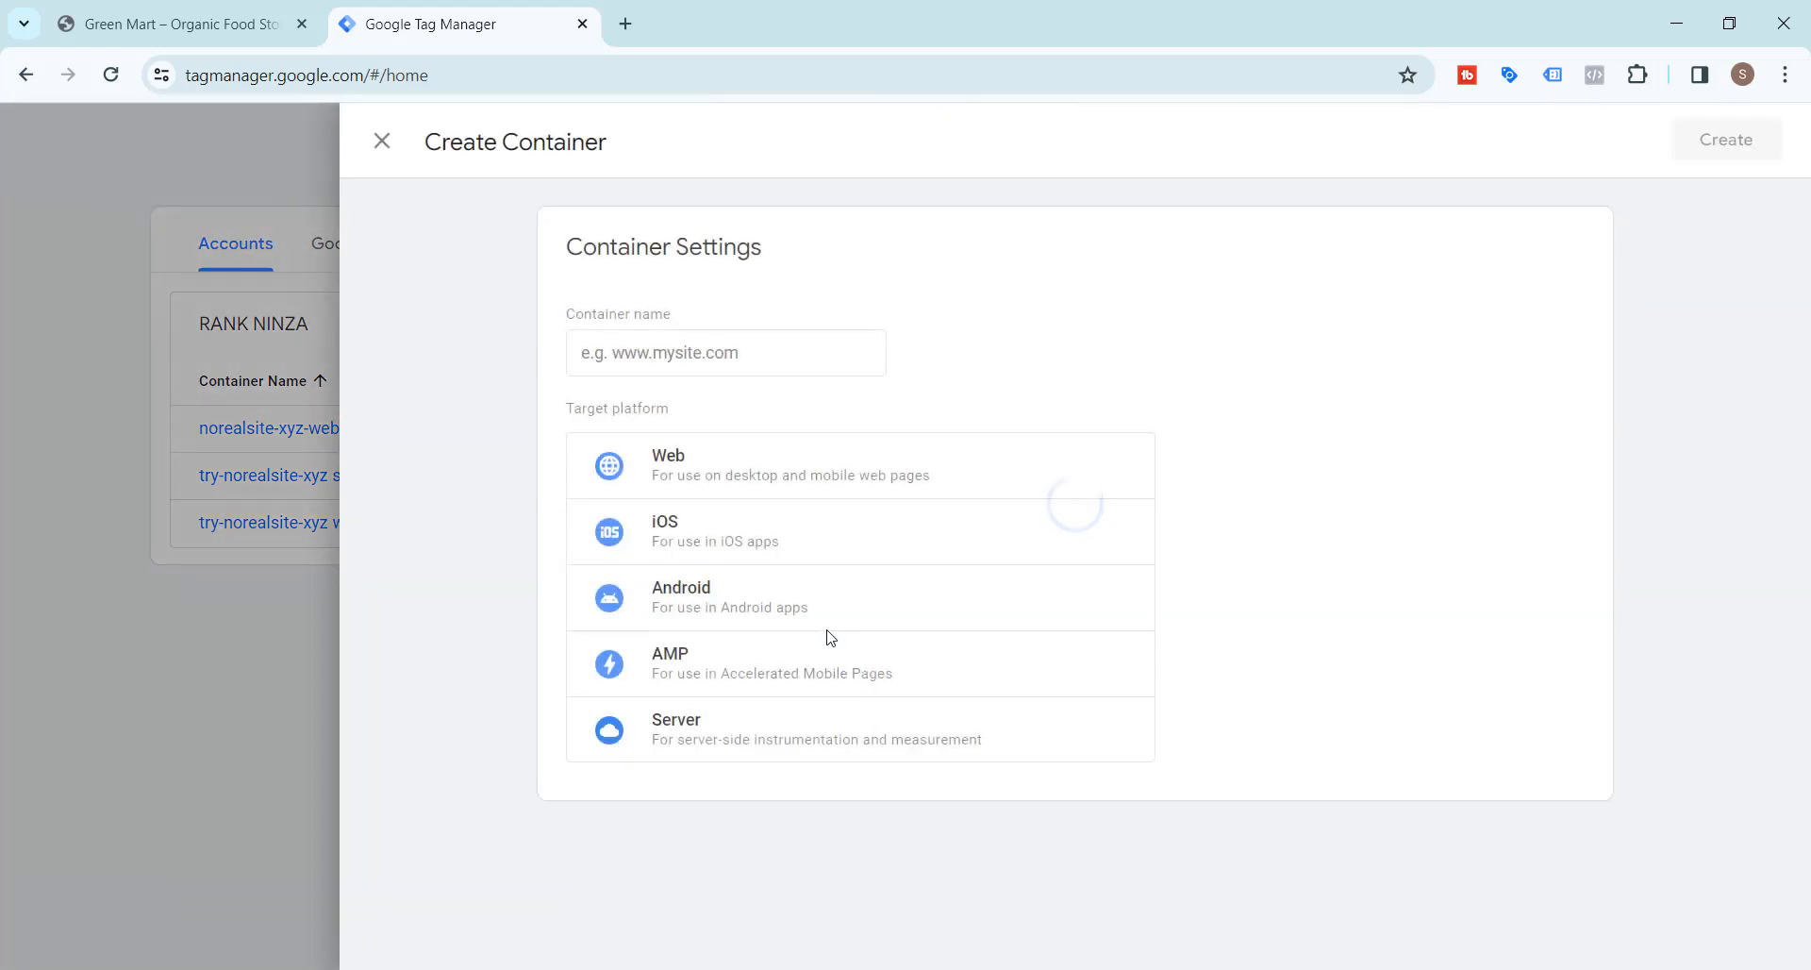
left_click(674, 350)
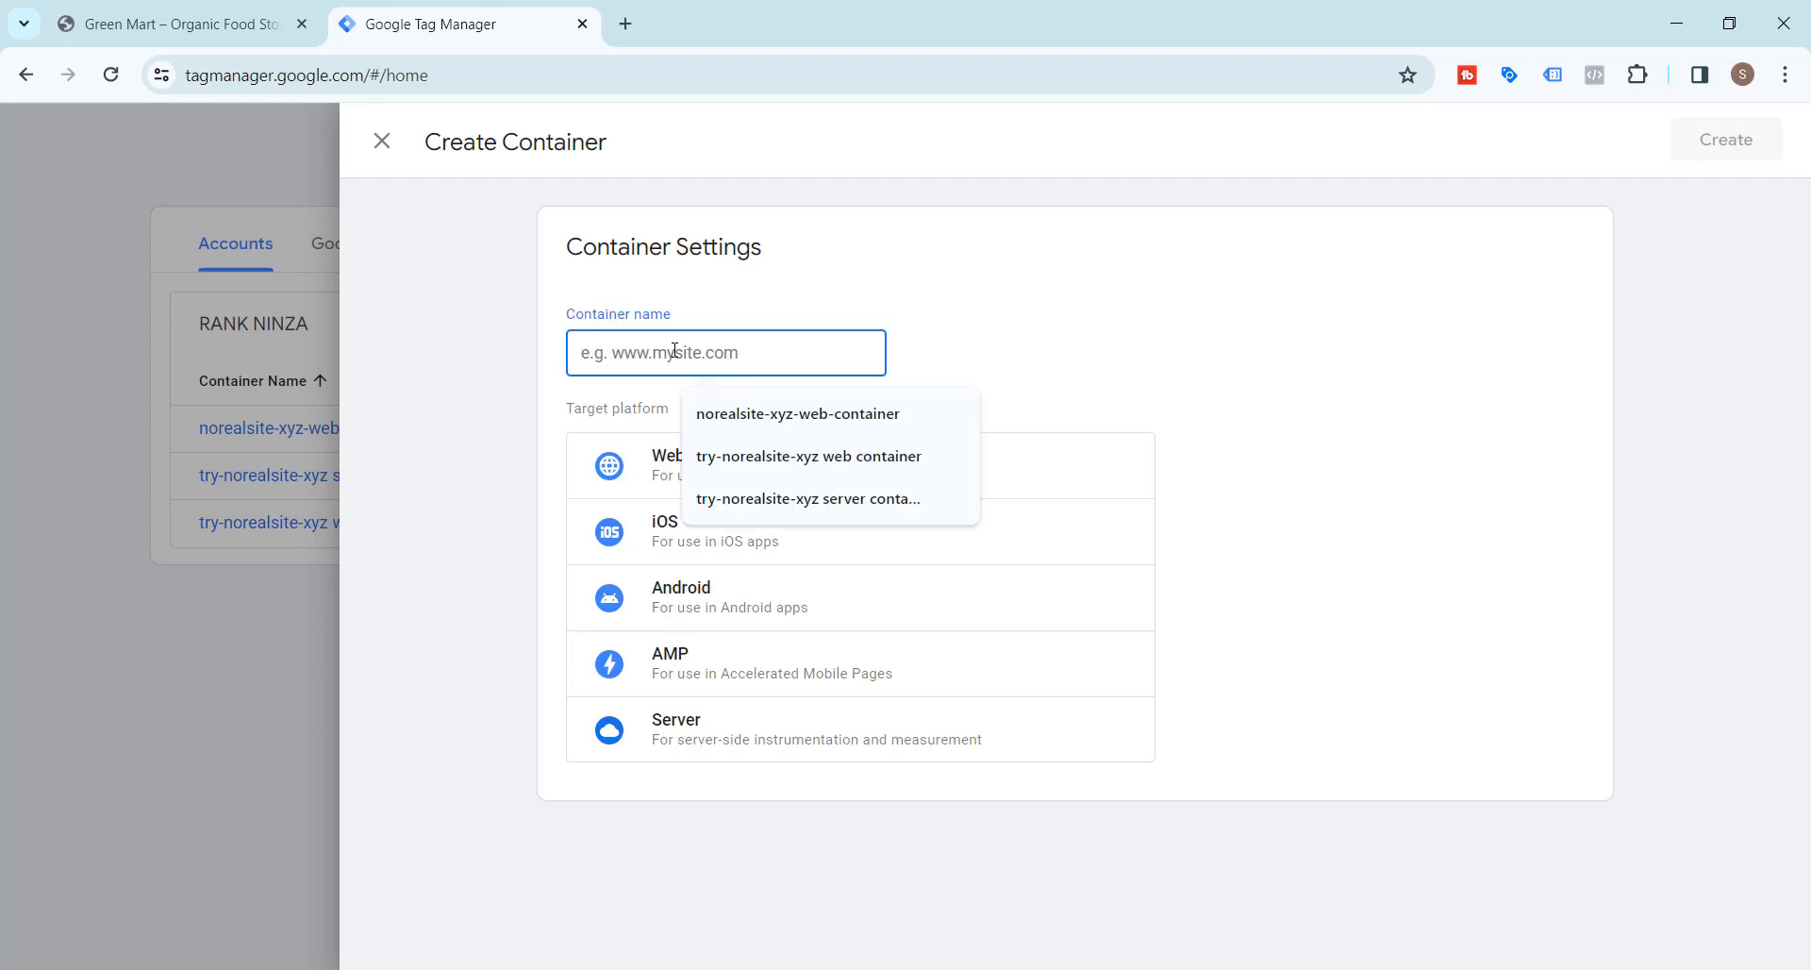
left_click(930, 352)
Step: Copy the Green Mart site's web address and paste it in as the new container's name
left_click(154, 21)
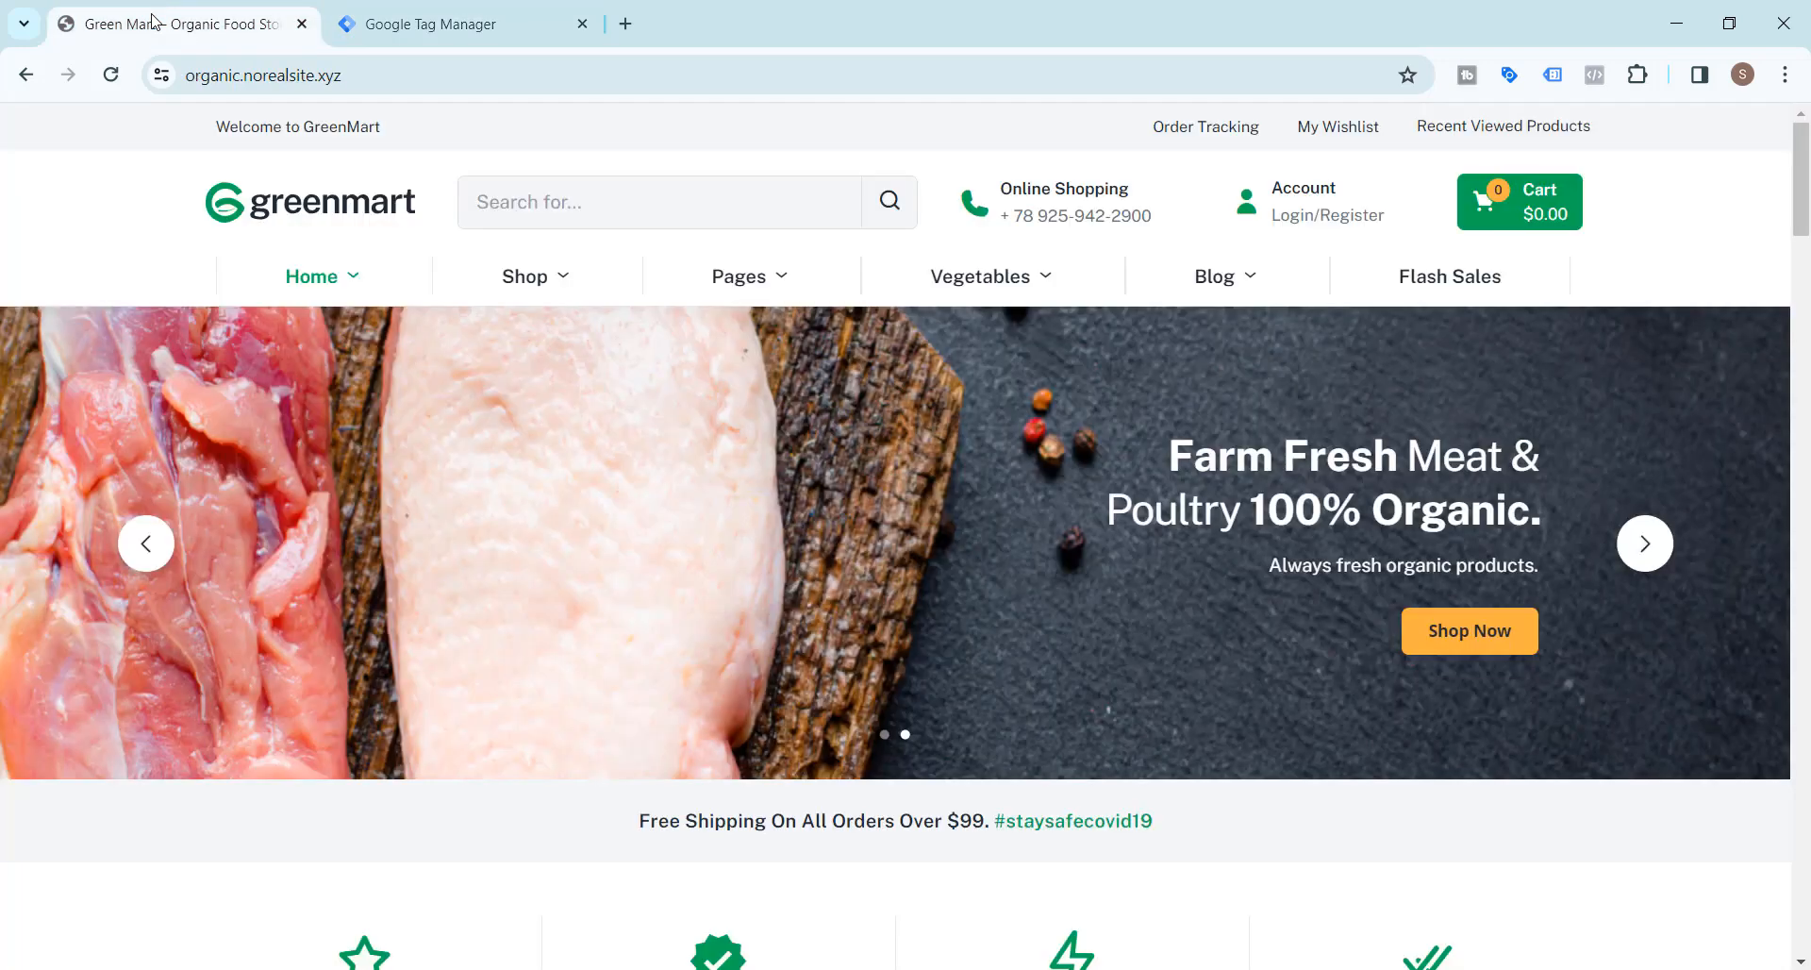
left_click(394, 77)
key("ctrl+c")
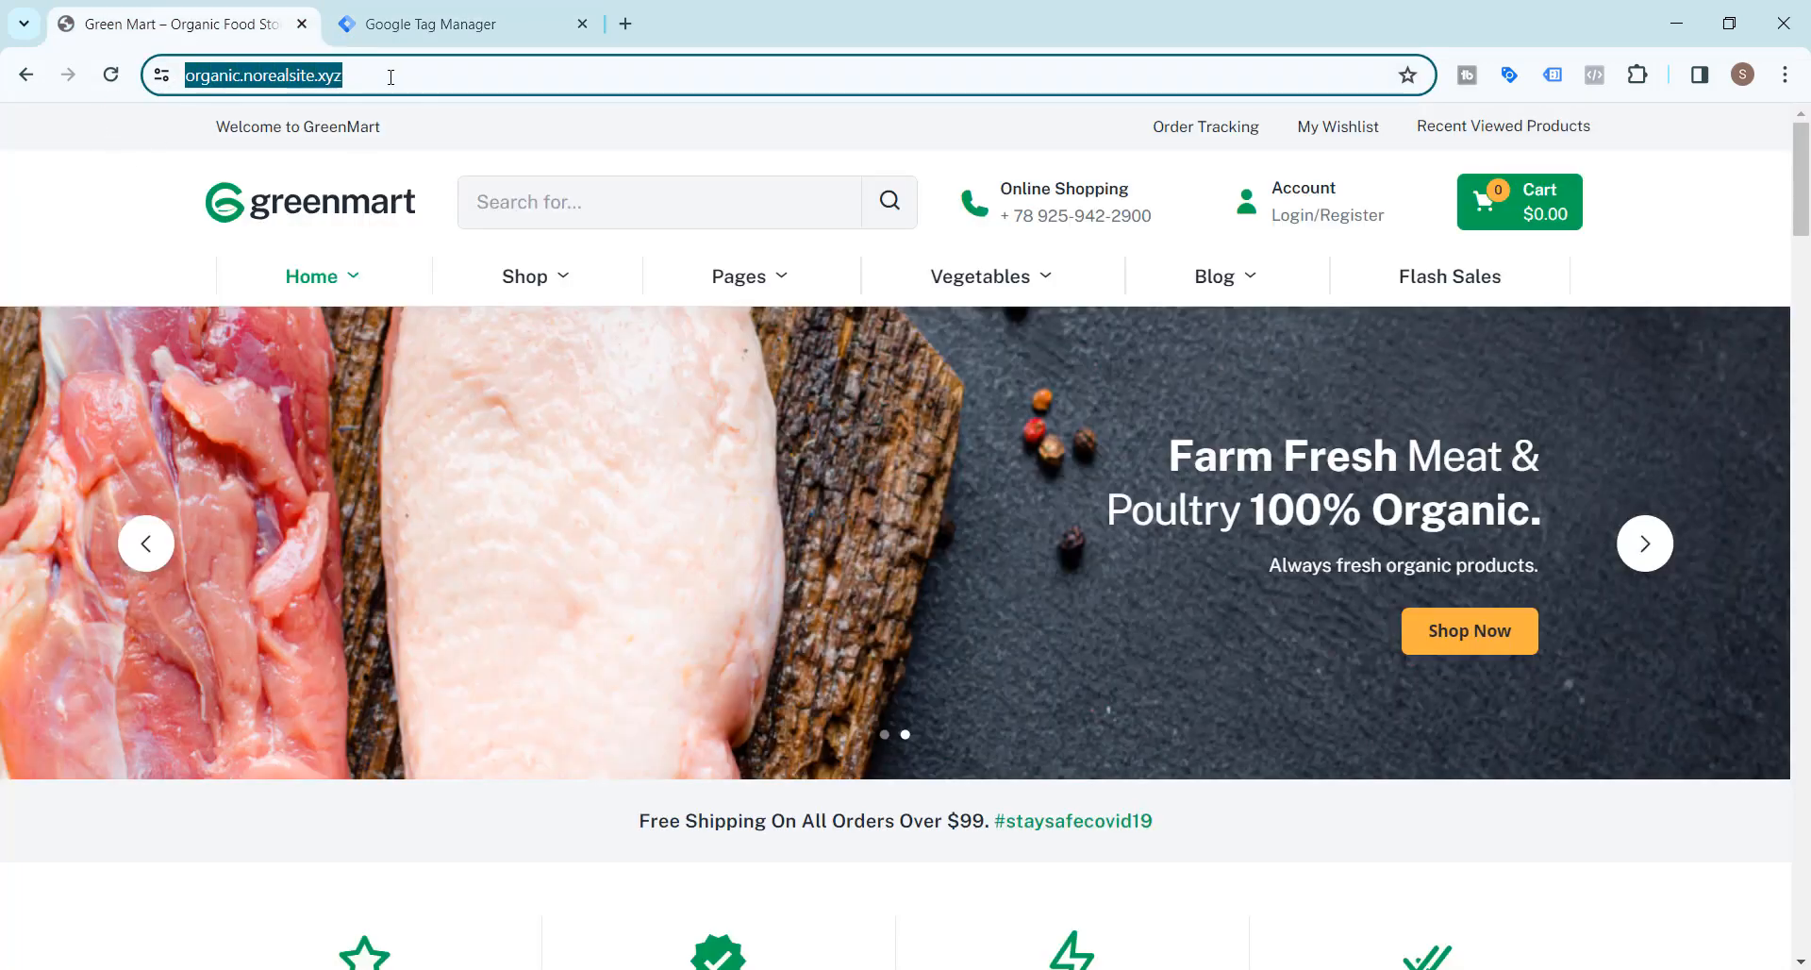
left_click(415, 27)
left_click(646, 351)
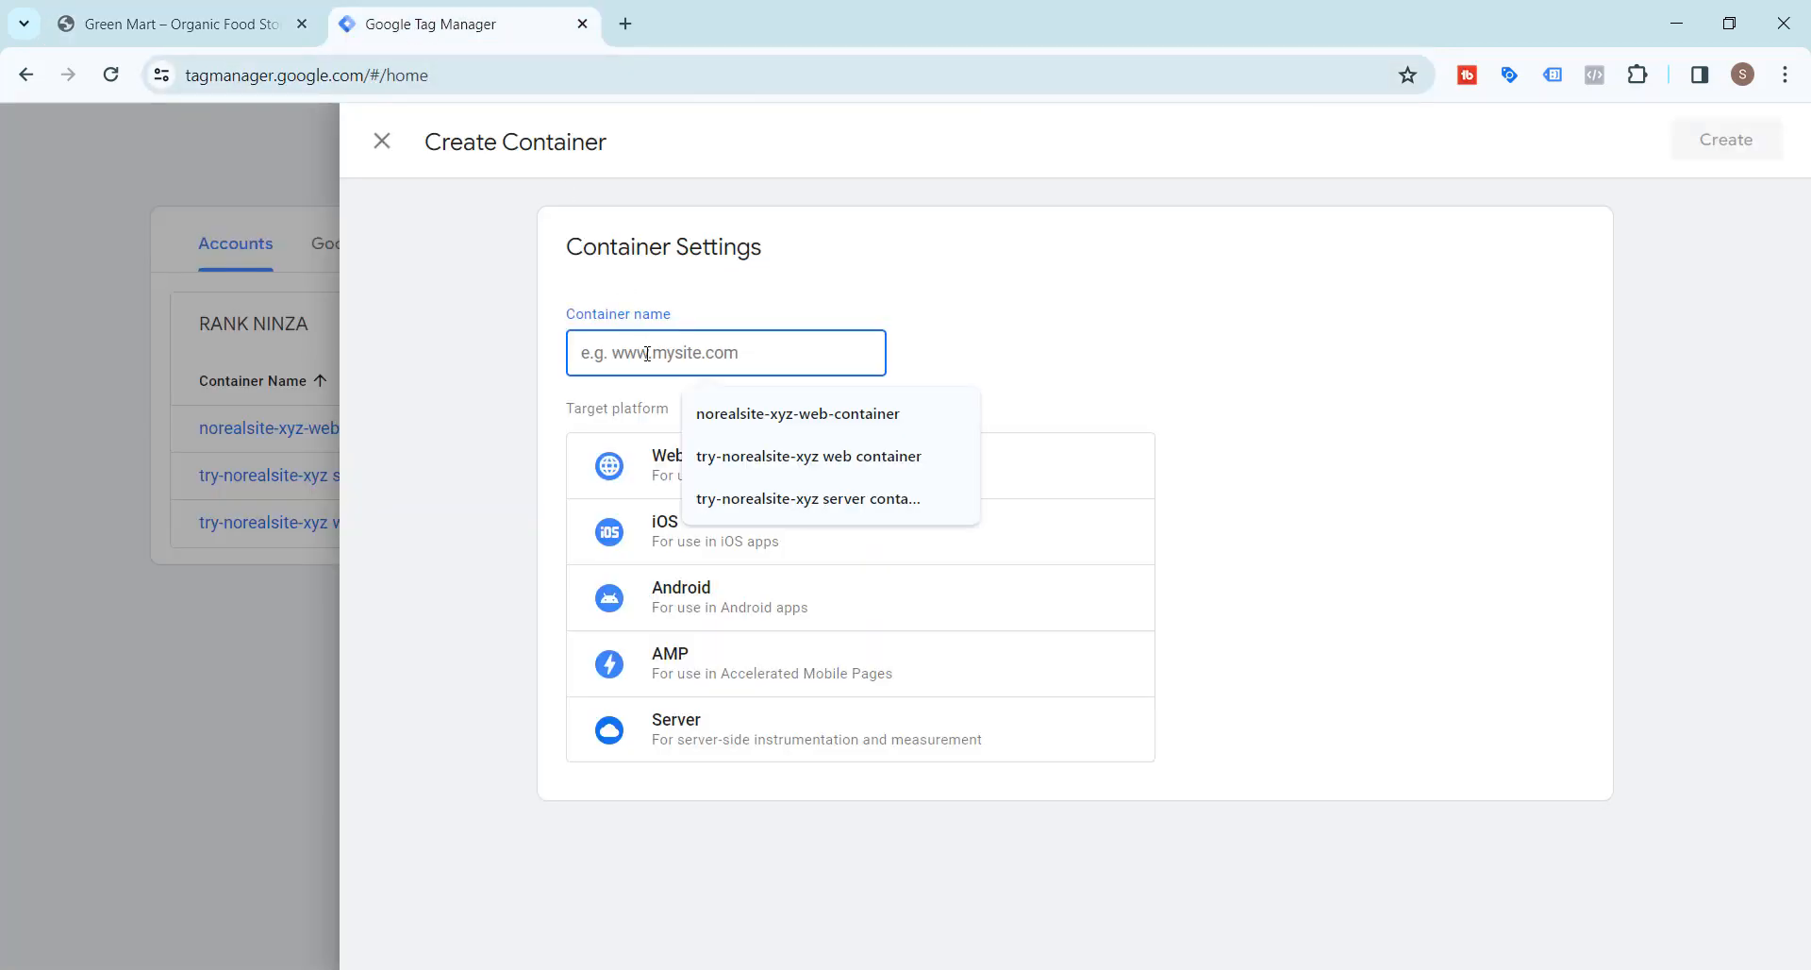
key("ctrl+v")
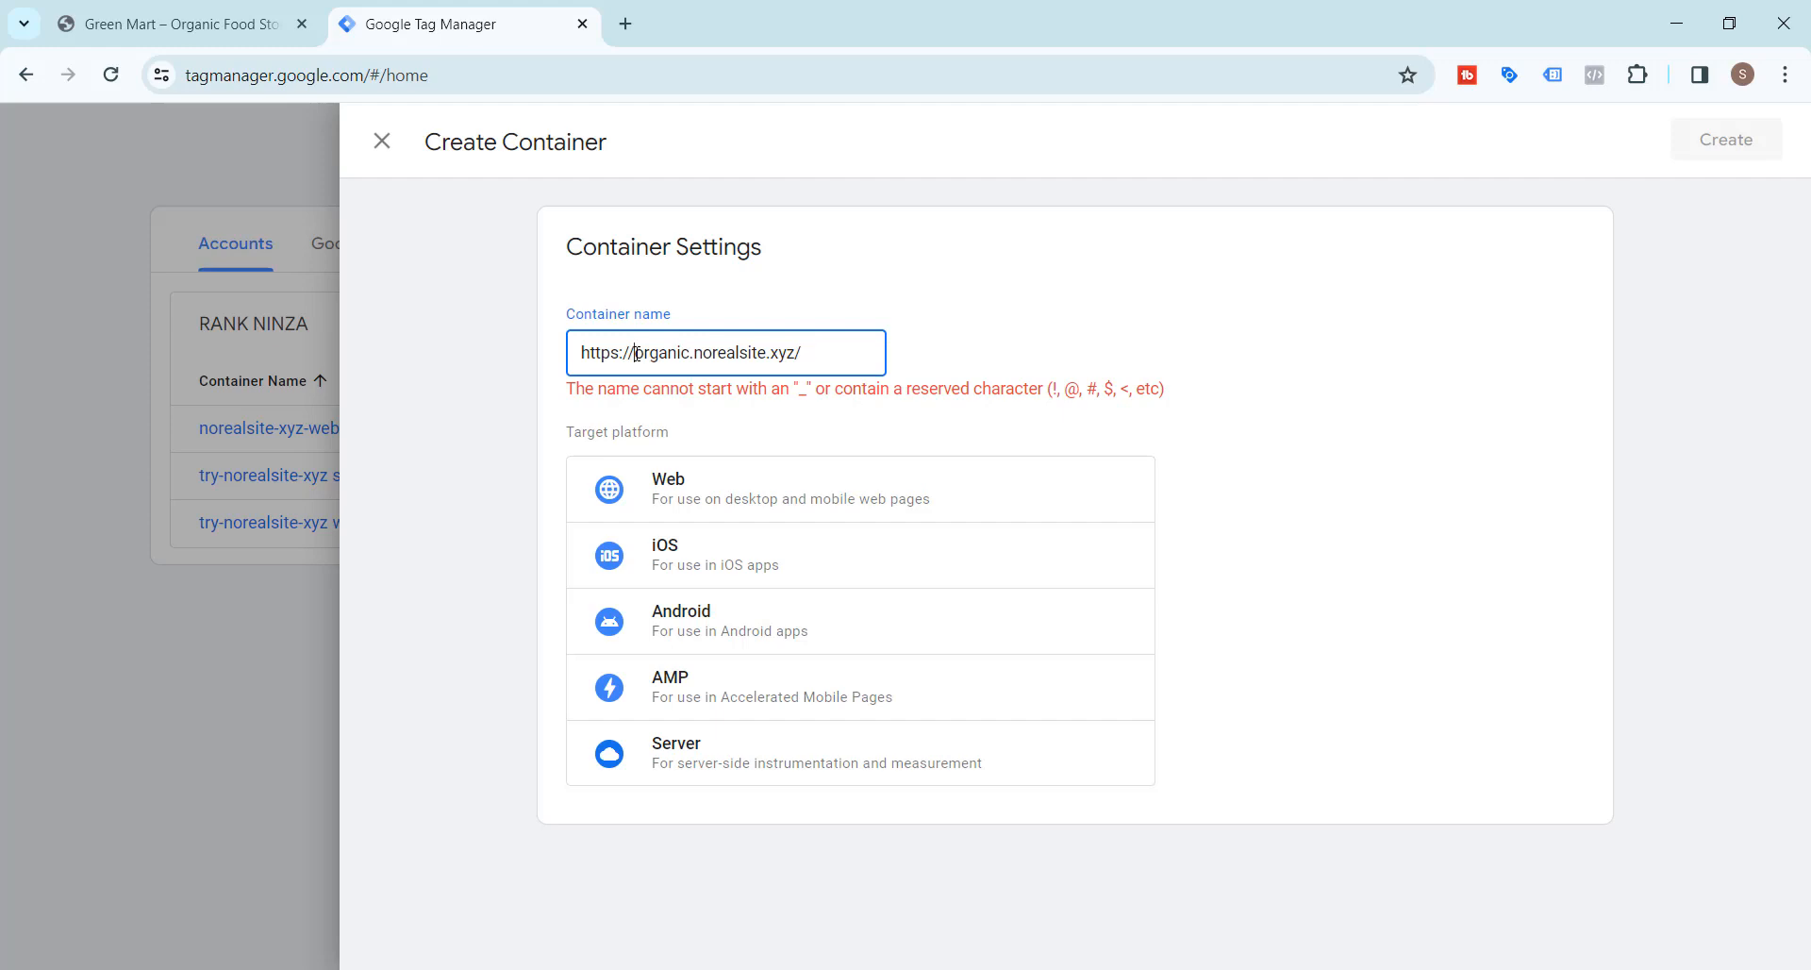
left_click(637, 354)
key("BackSpace")
key("BackSpace")
key("BackSpace")
key("BackSpace")
key("BackSpace")
key("BackSpace")
key("BackSpace")
key("BackSpace")
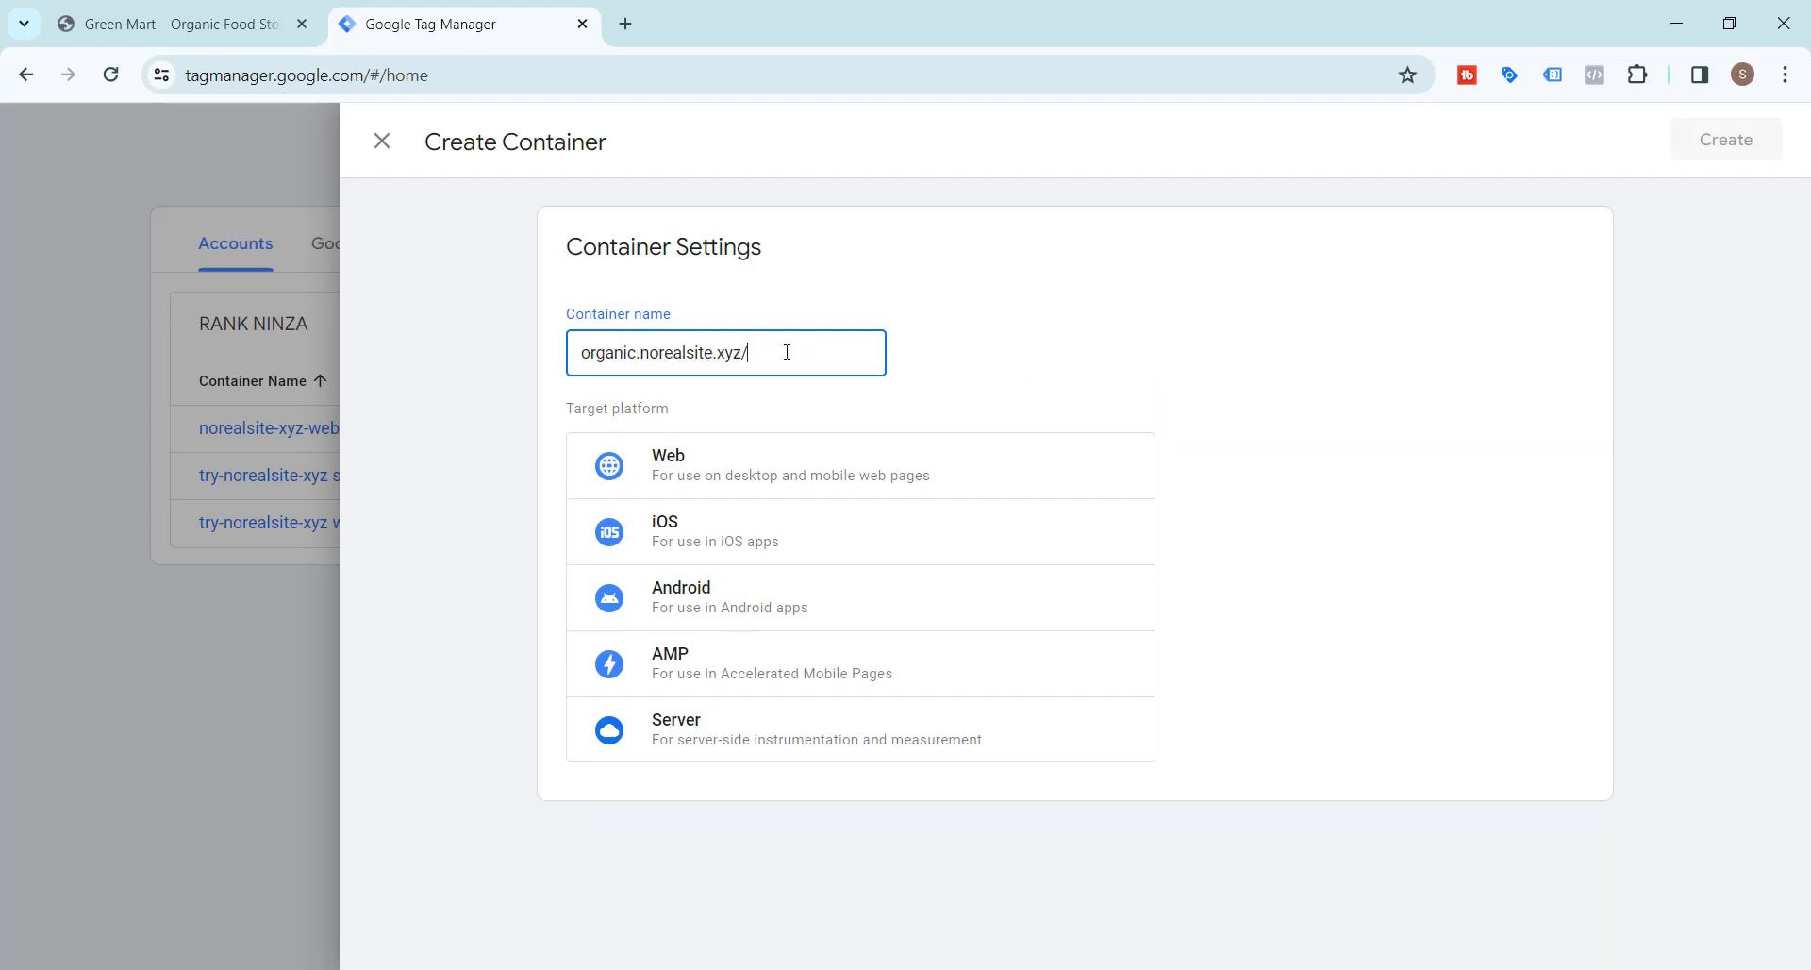
key("BackSpace")
Step: Replace the dots in the name with hyphens to give organic-norealsite-xyz, and create the container for the Web platform
left_click(641, 354)
key("BackSpace")
type("-")
key("End")
key("Left")
key("Left")
key("Left")
key("BackSpace")
type("-")
left_click(672, 465)
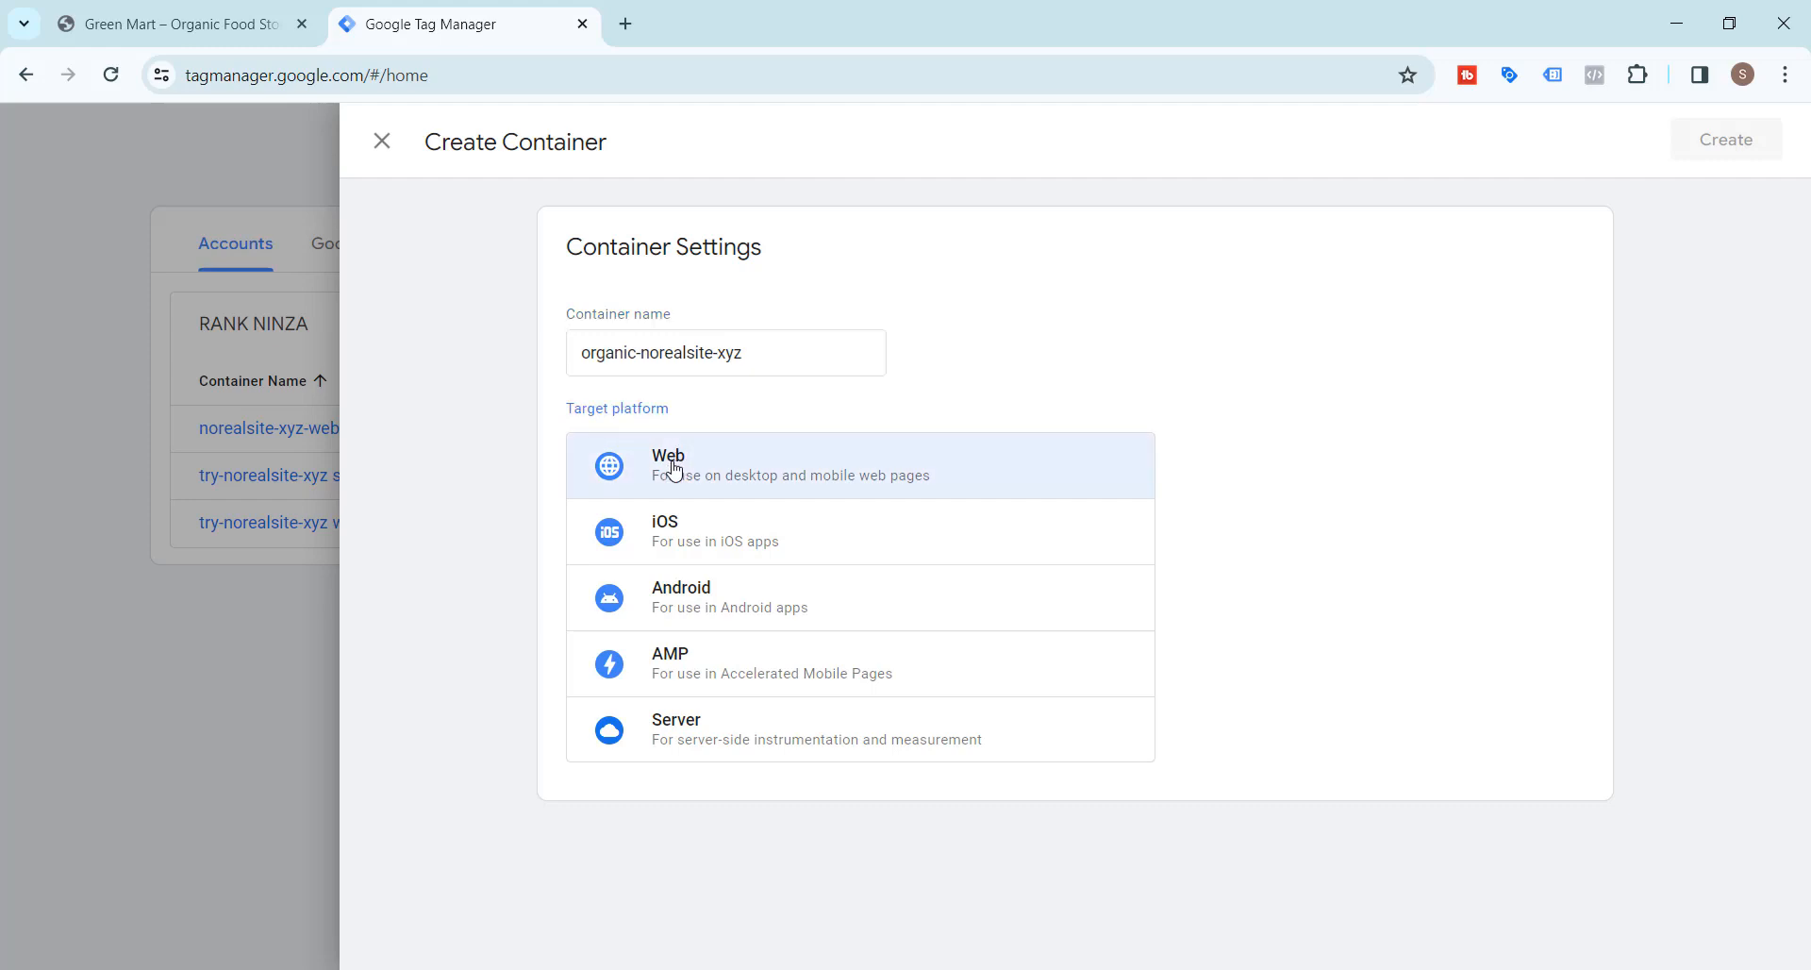
left_click(1717, 144)
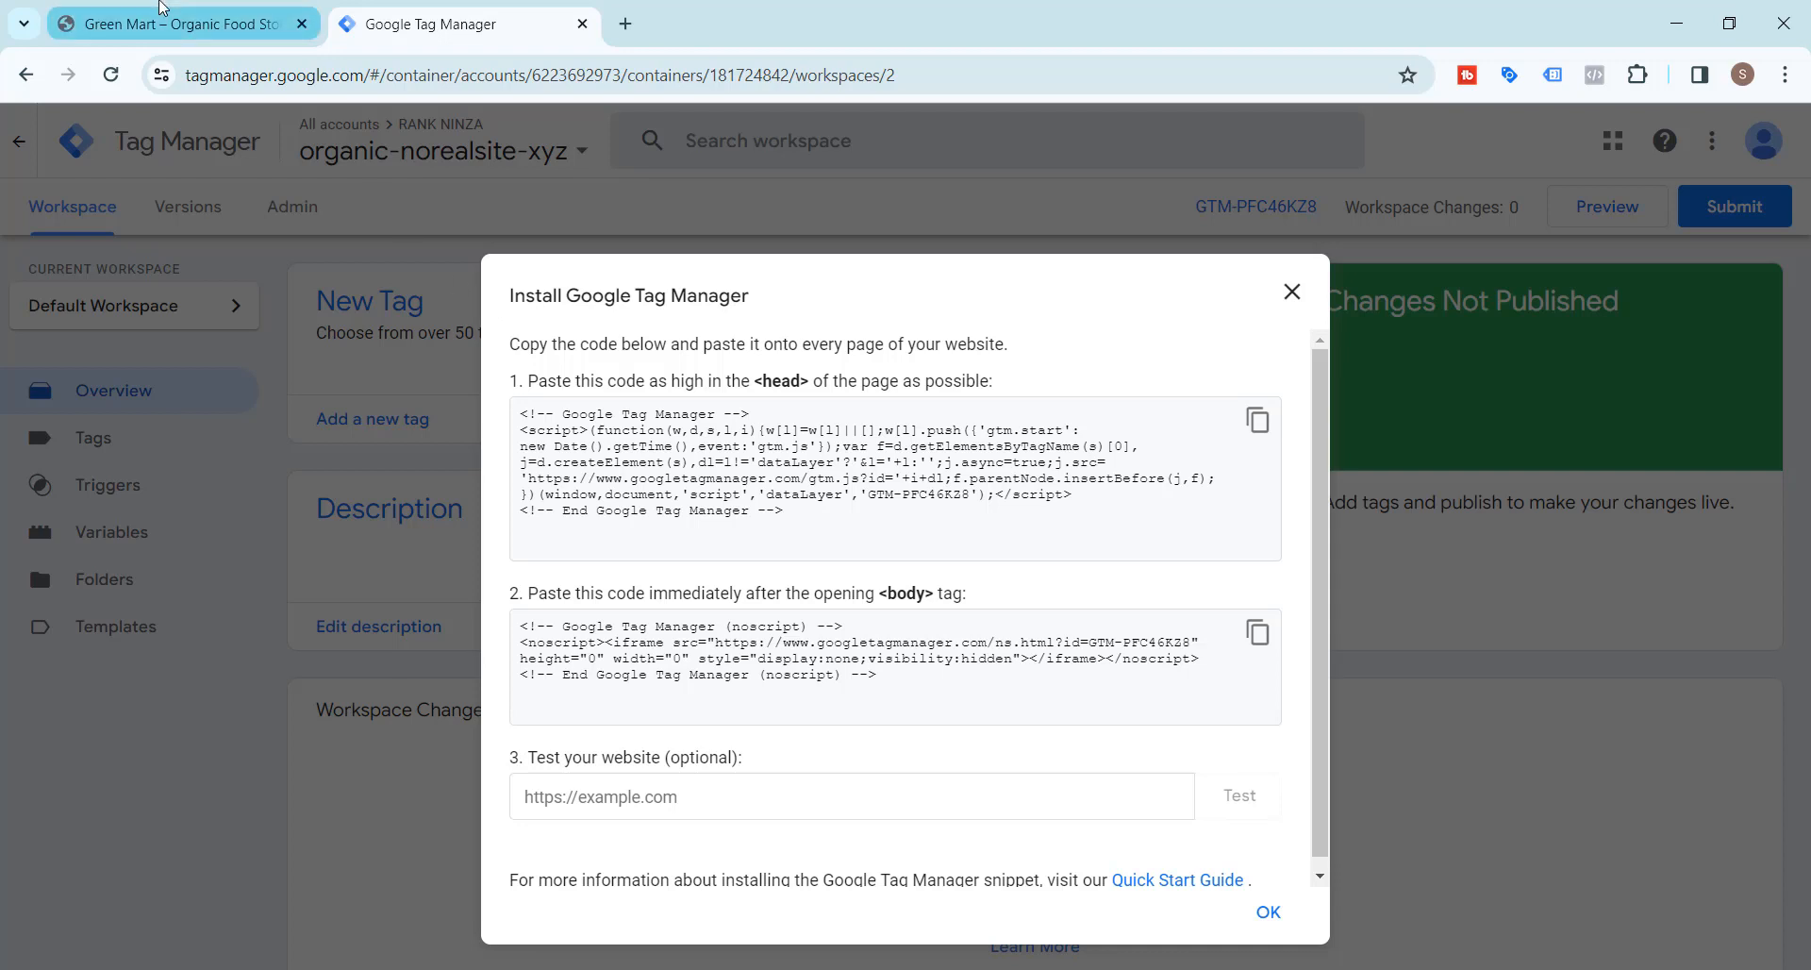
left_click(162, 19)
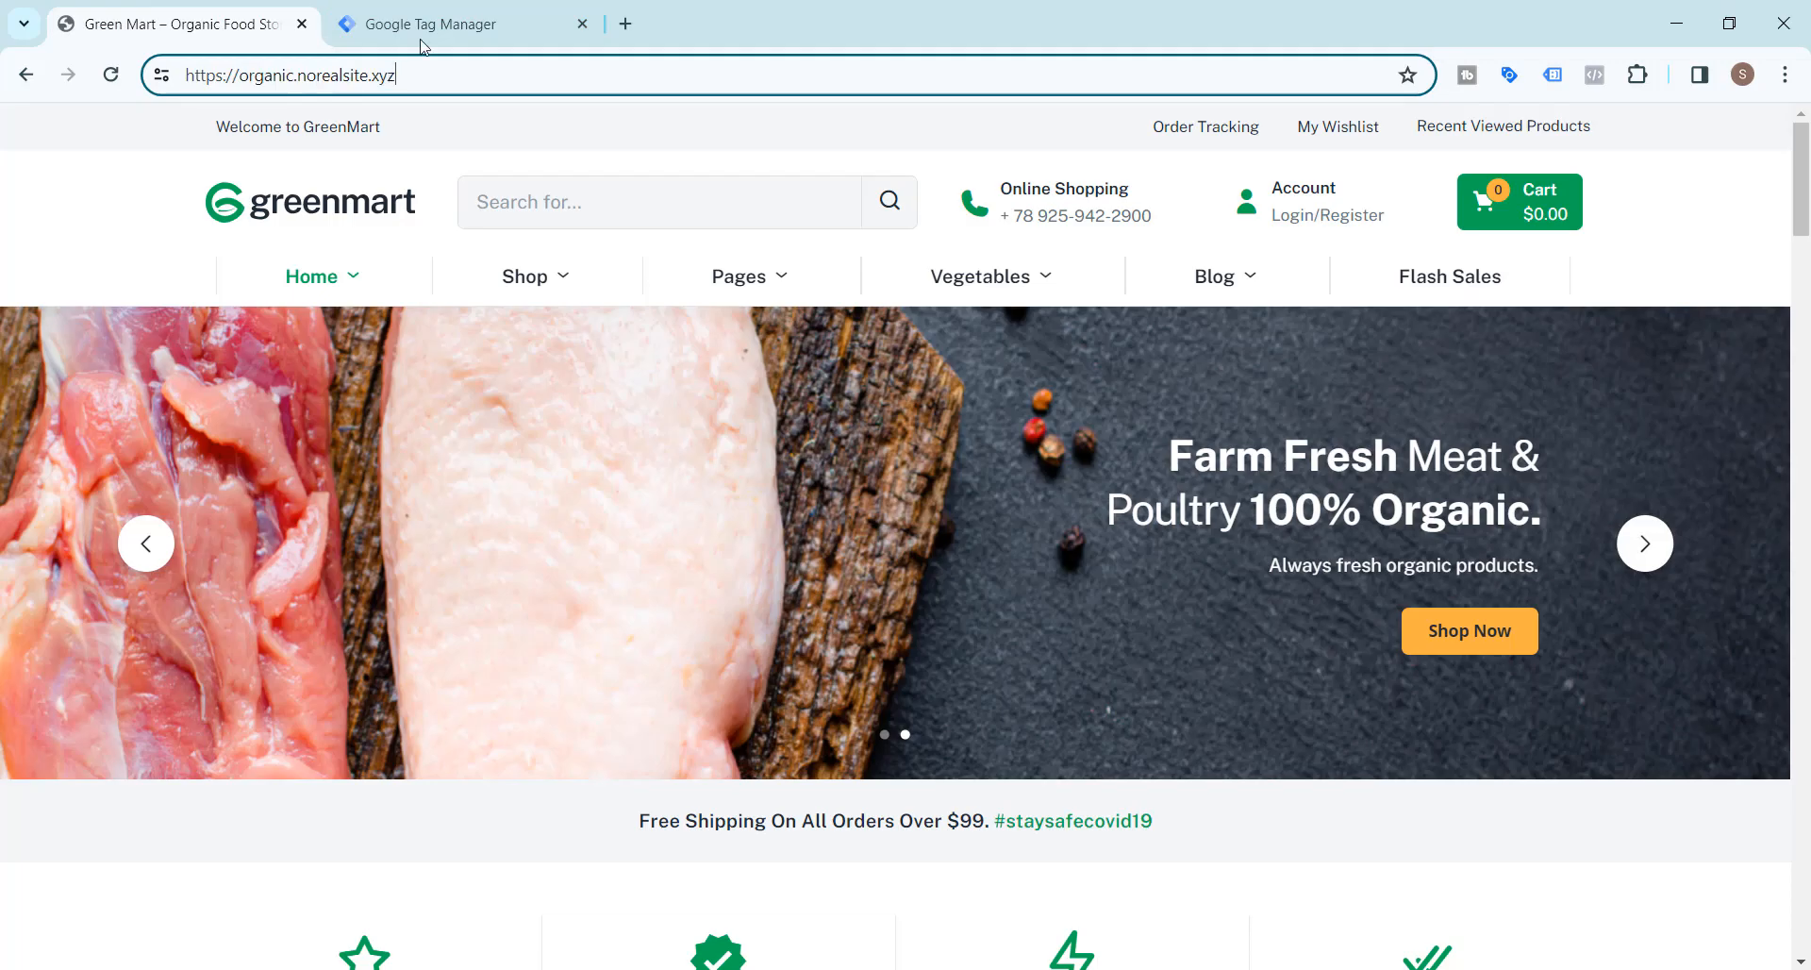
left_click(441, 25)
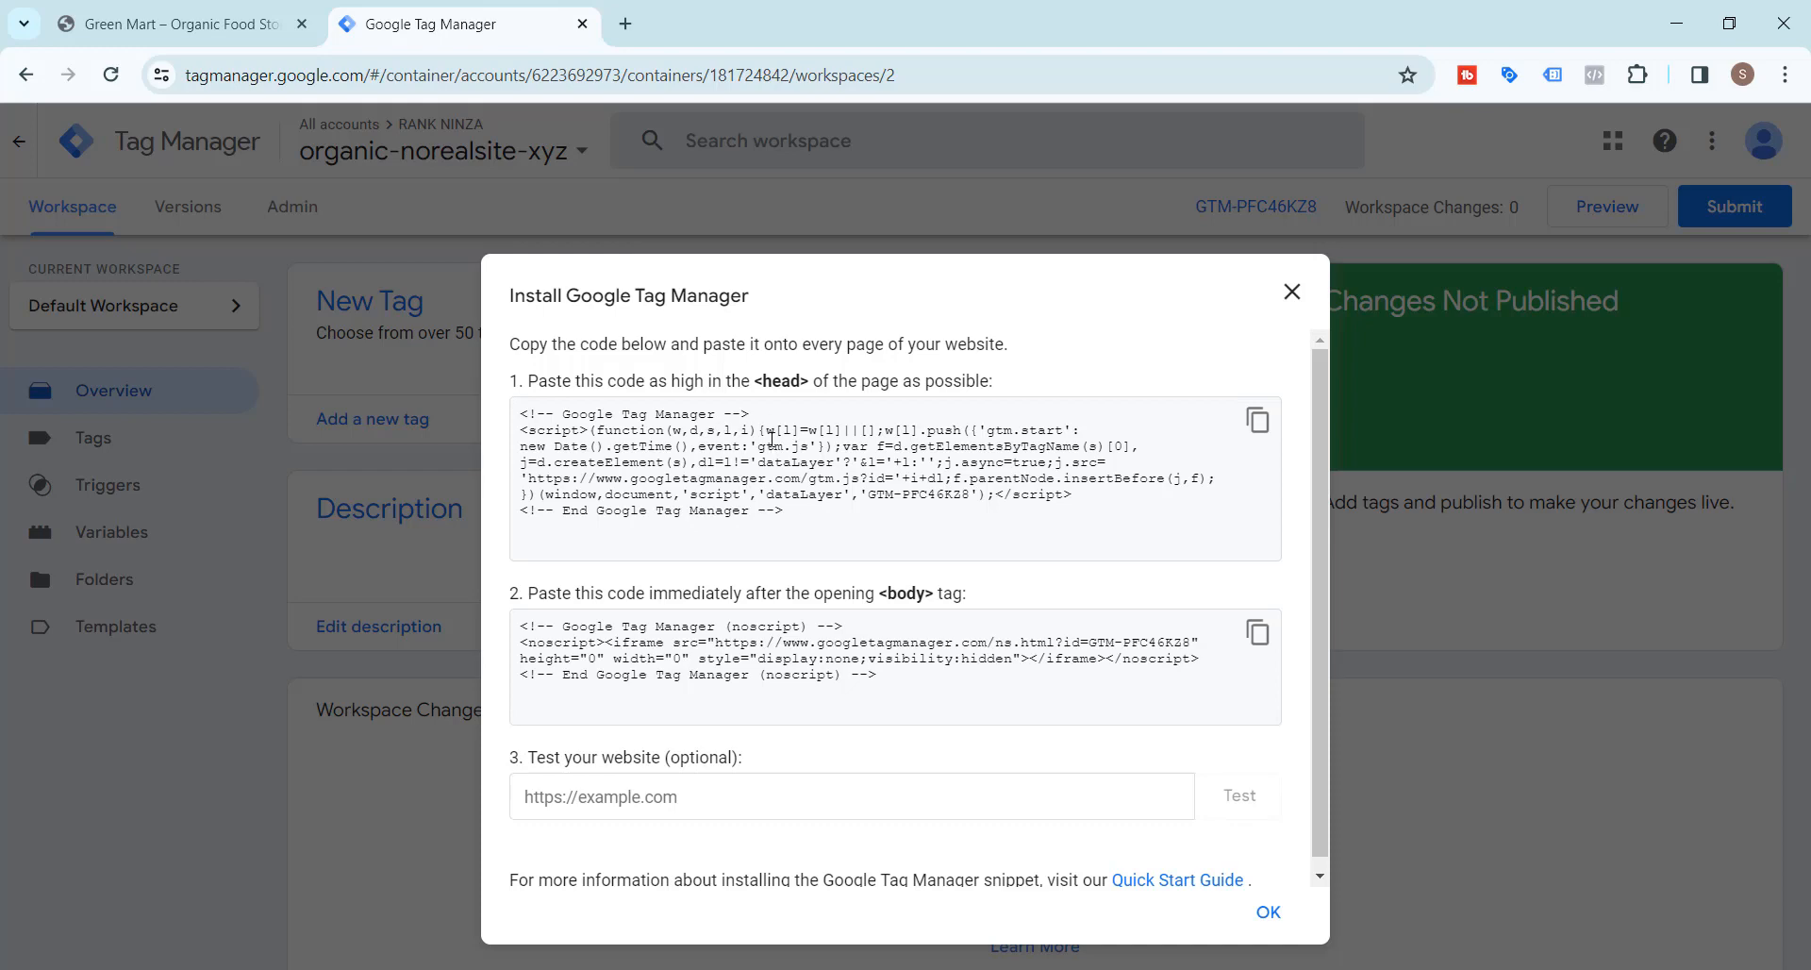
left_click(138, 7)
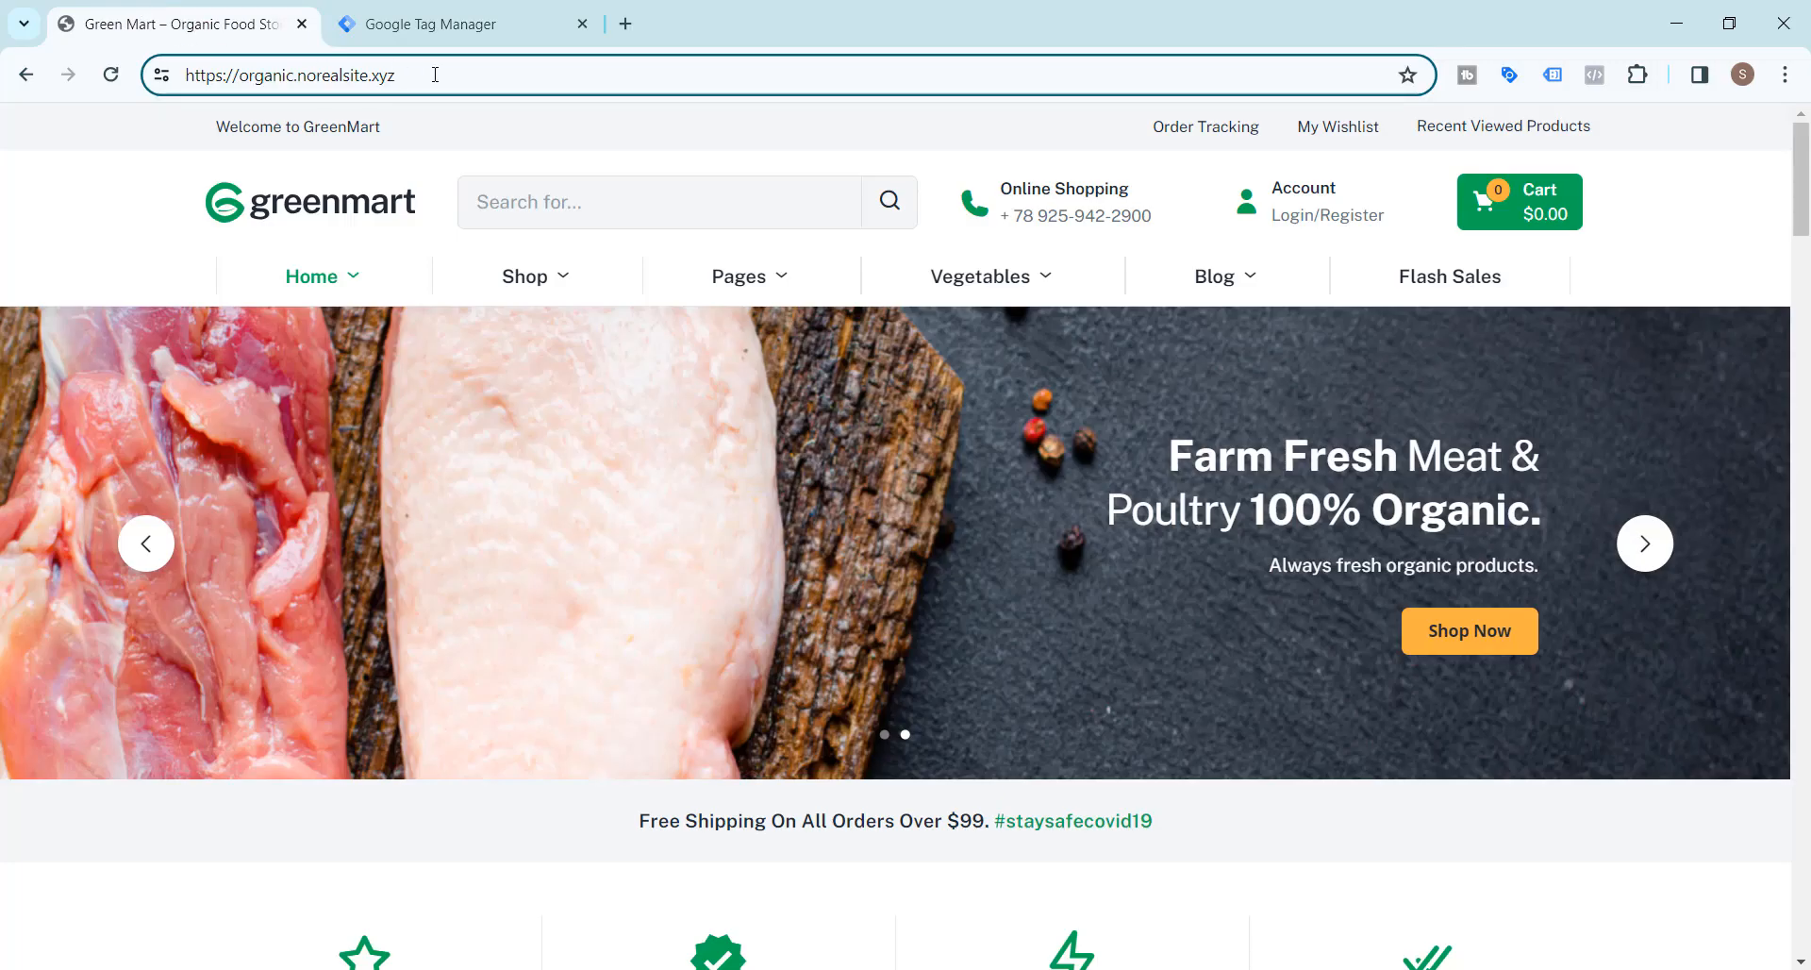
type("/wp-admin/")
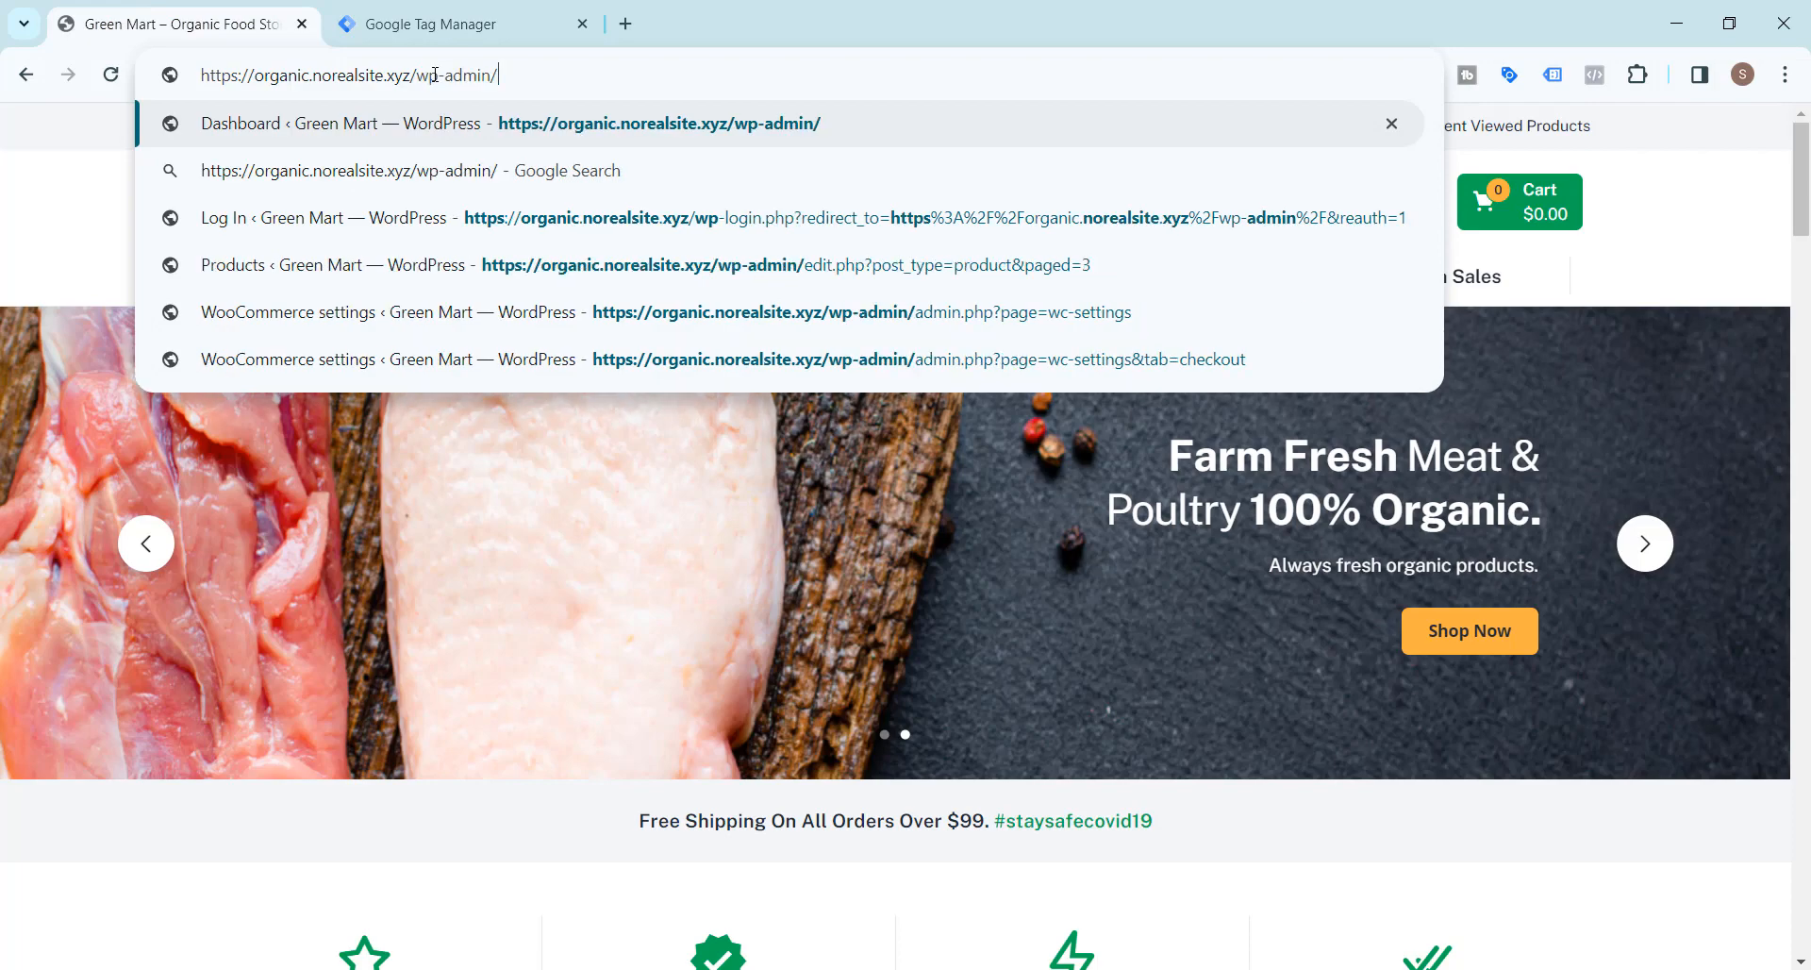
key("Return")
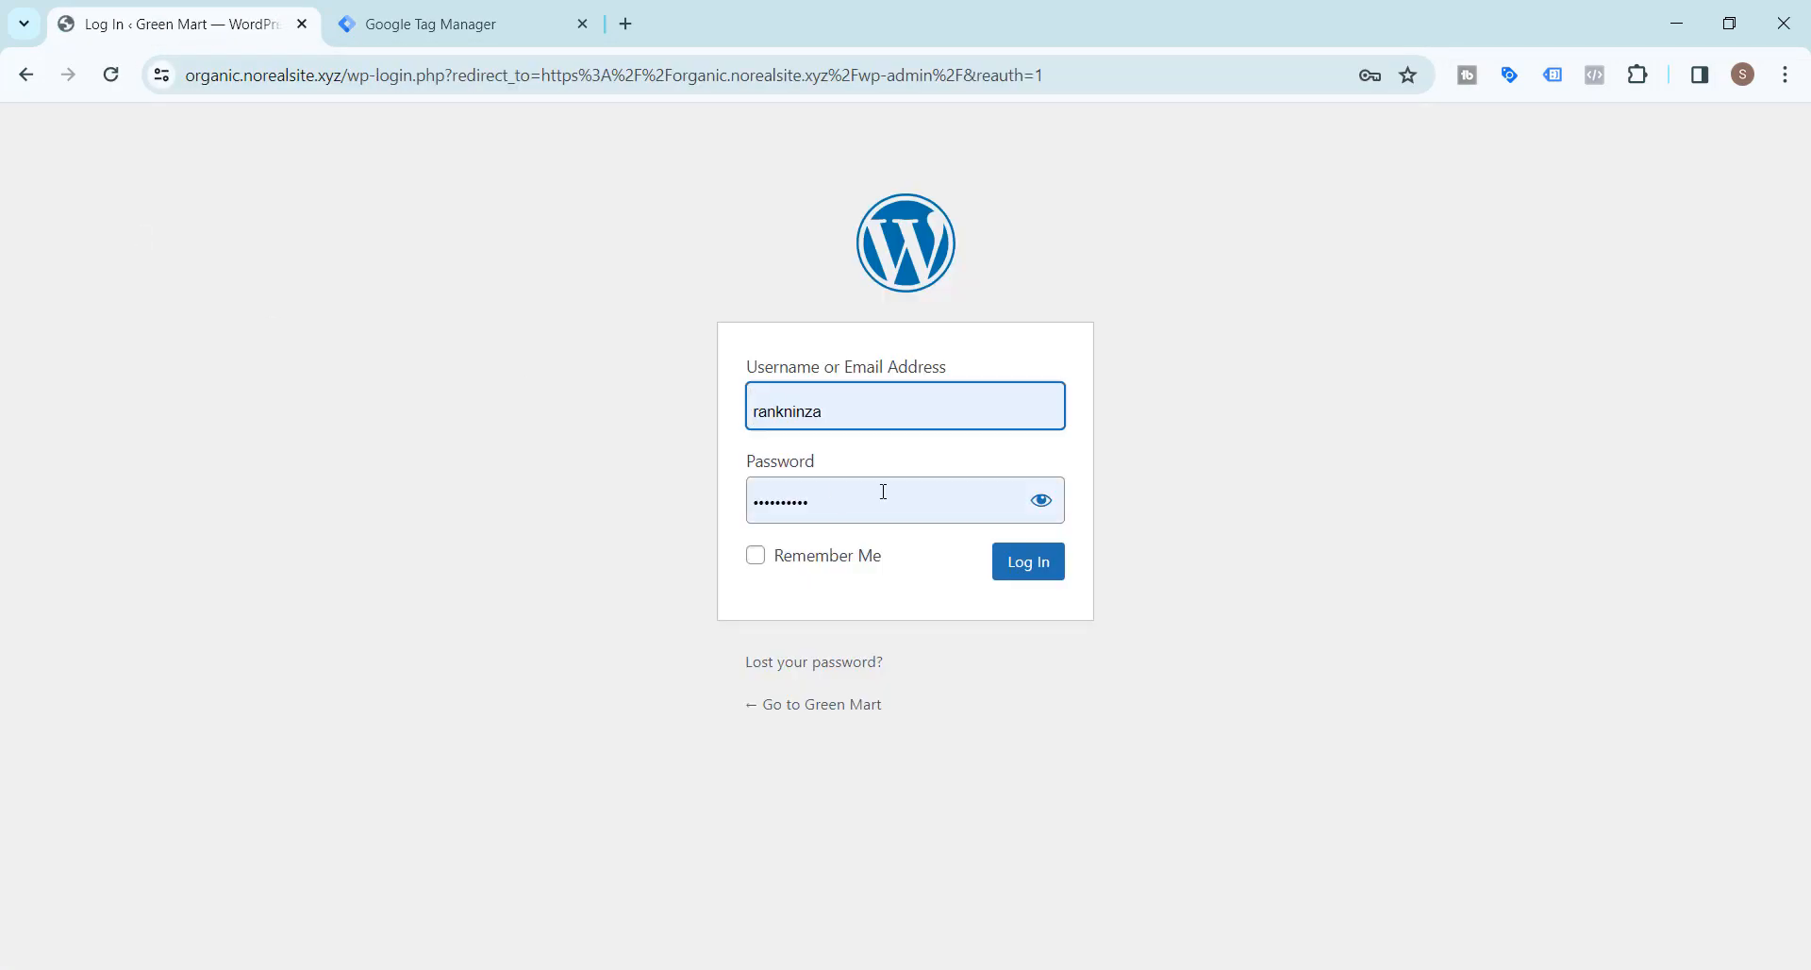
left_click(1038, 566)
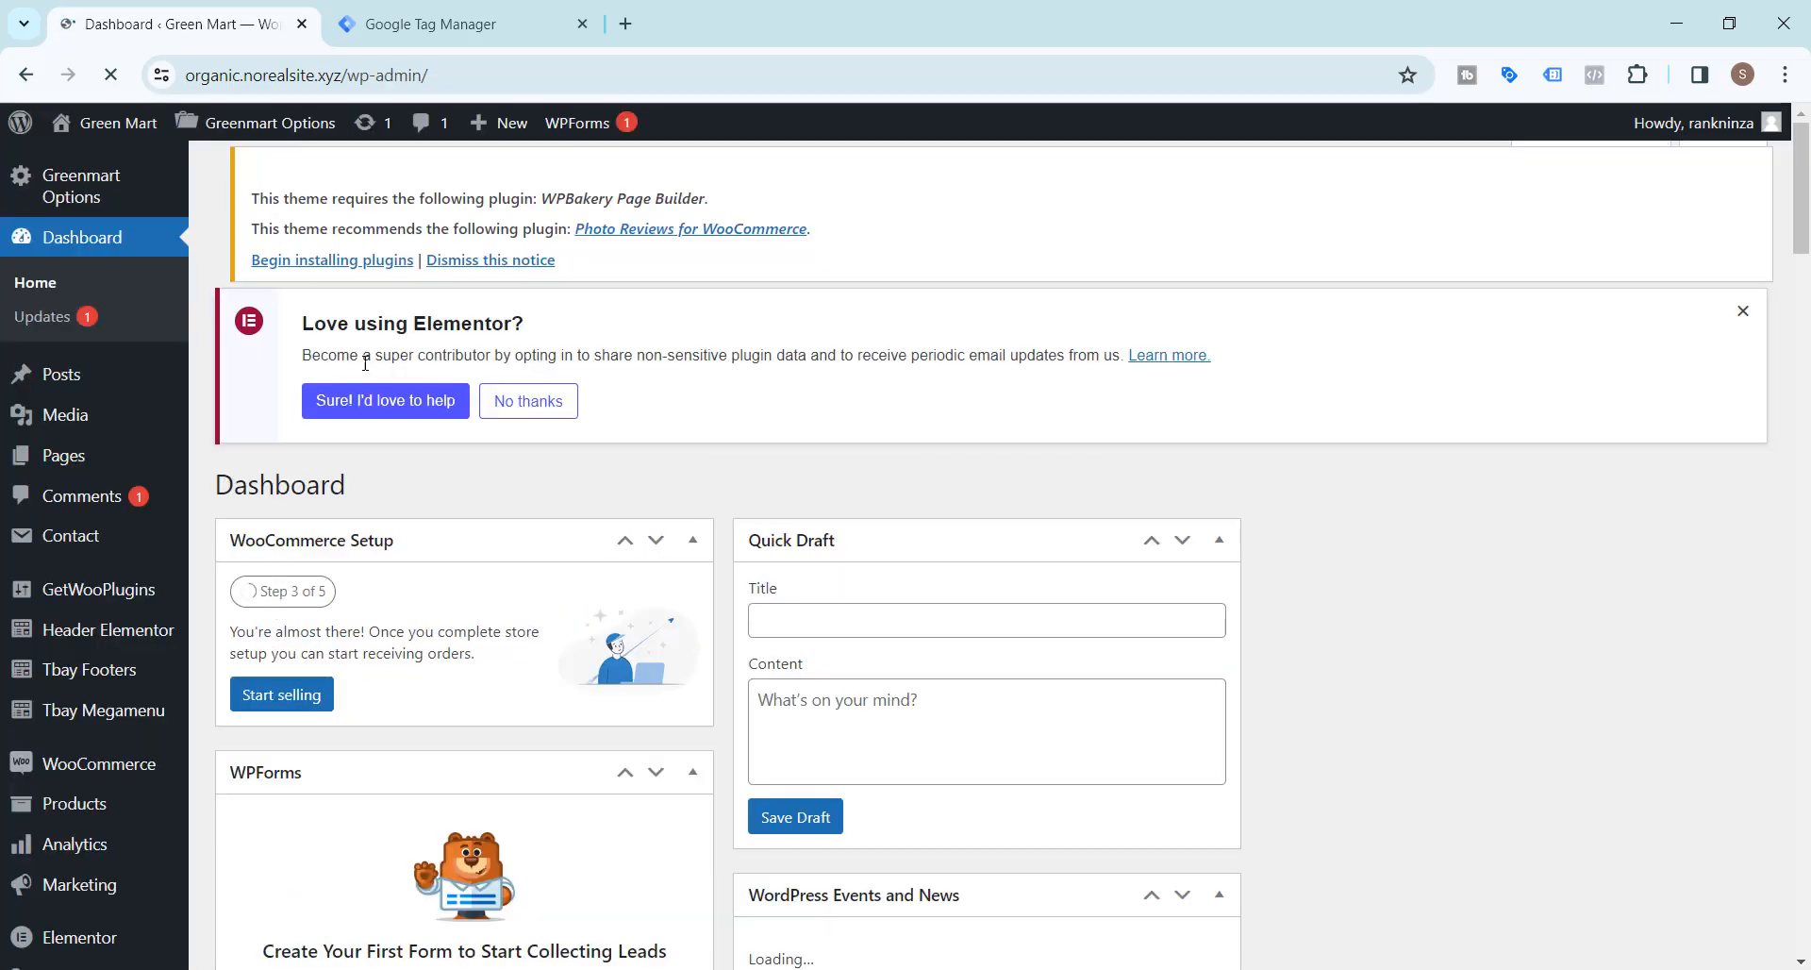
Step: Open the WordPress page for adding new plugins
scroll(94, 429, "down", 4)
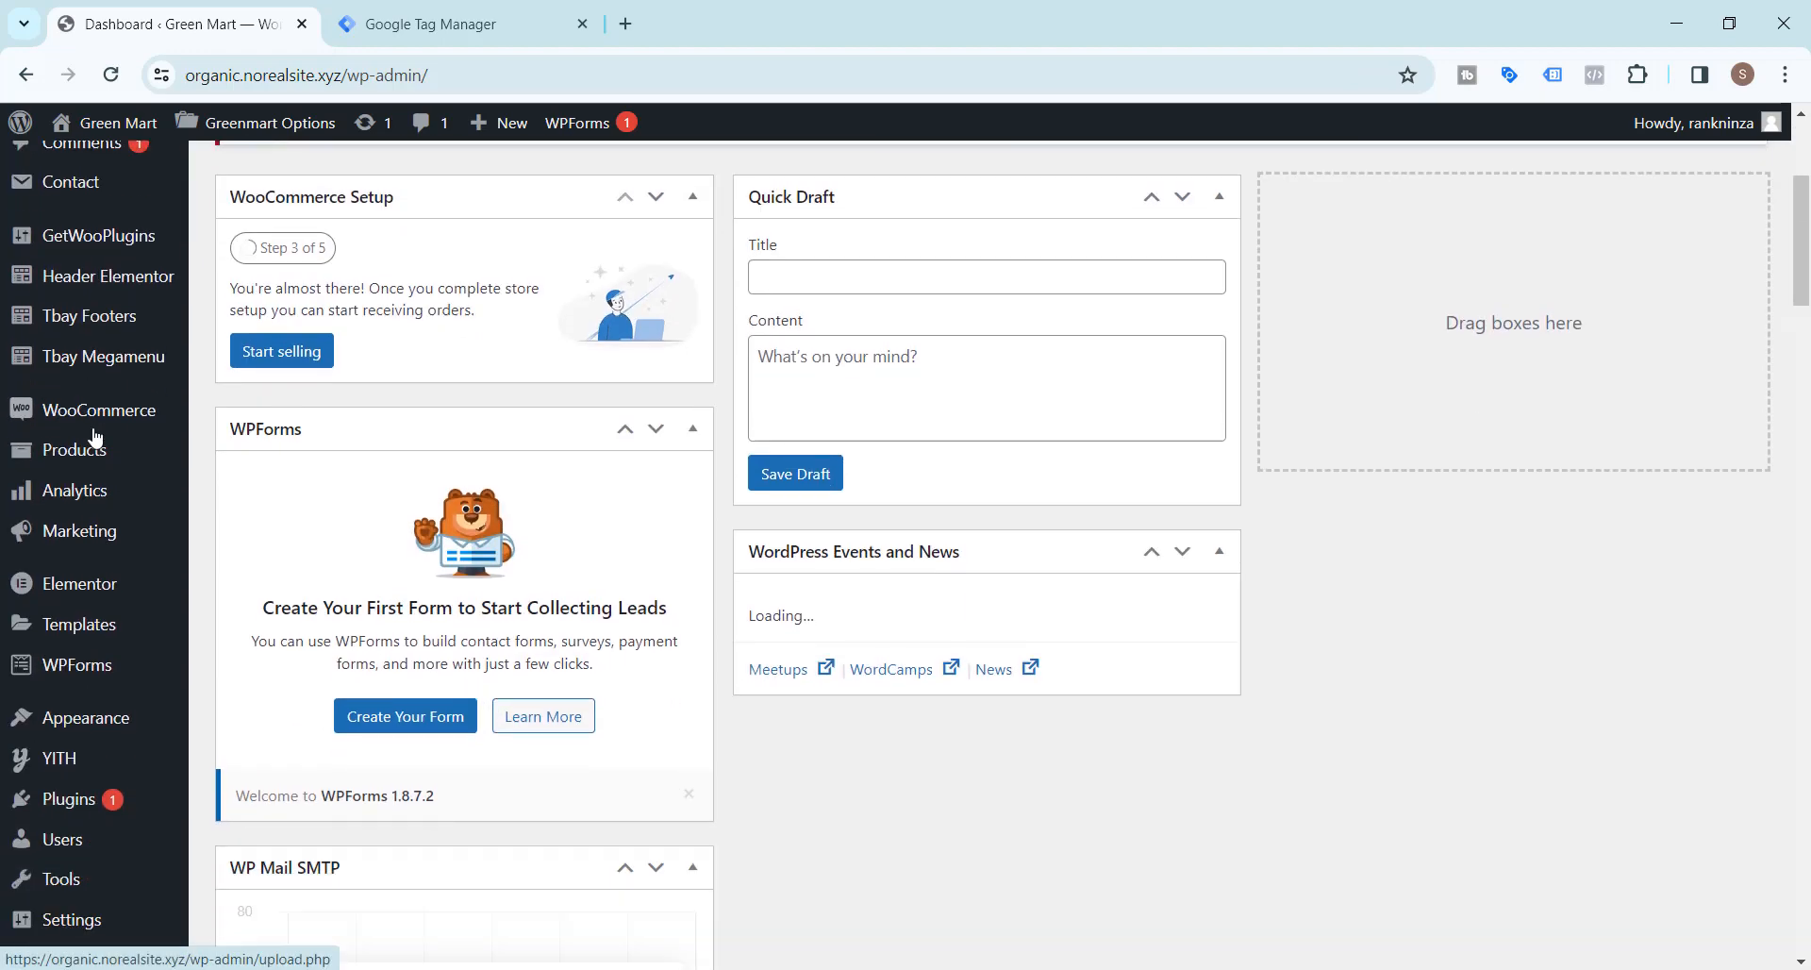
scroll(75, 623, "down", 2)
mouse_move(71, 644)
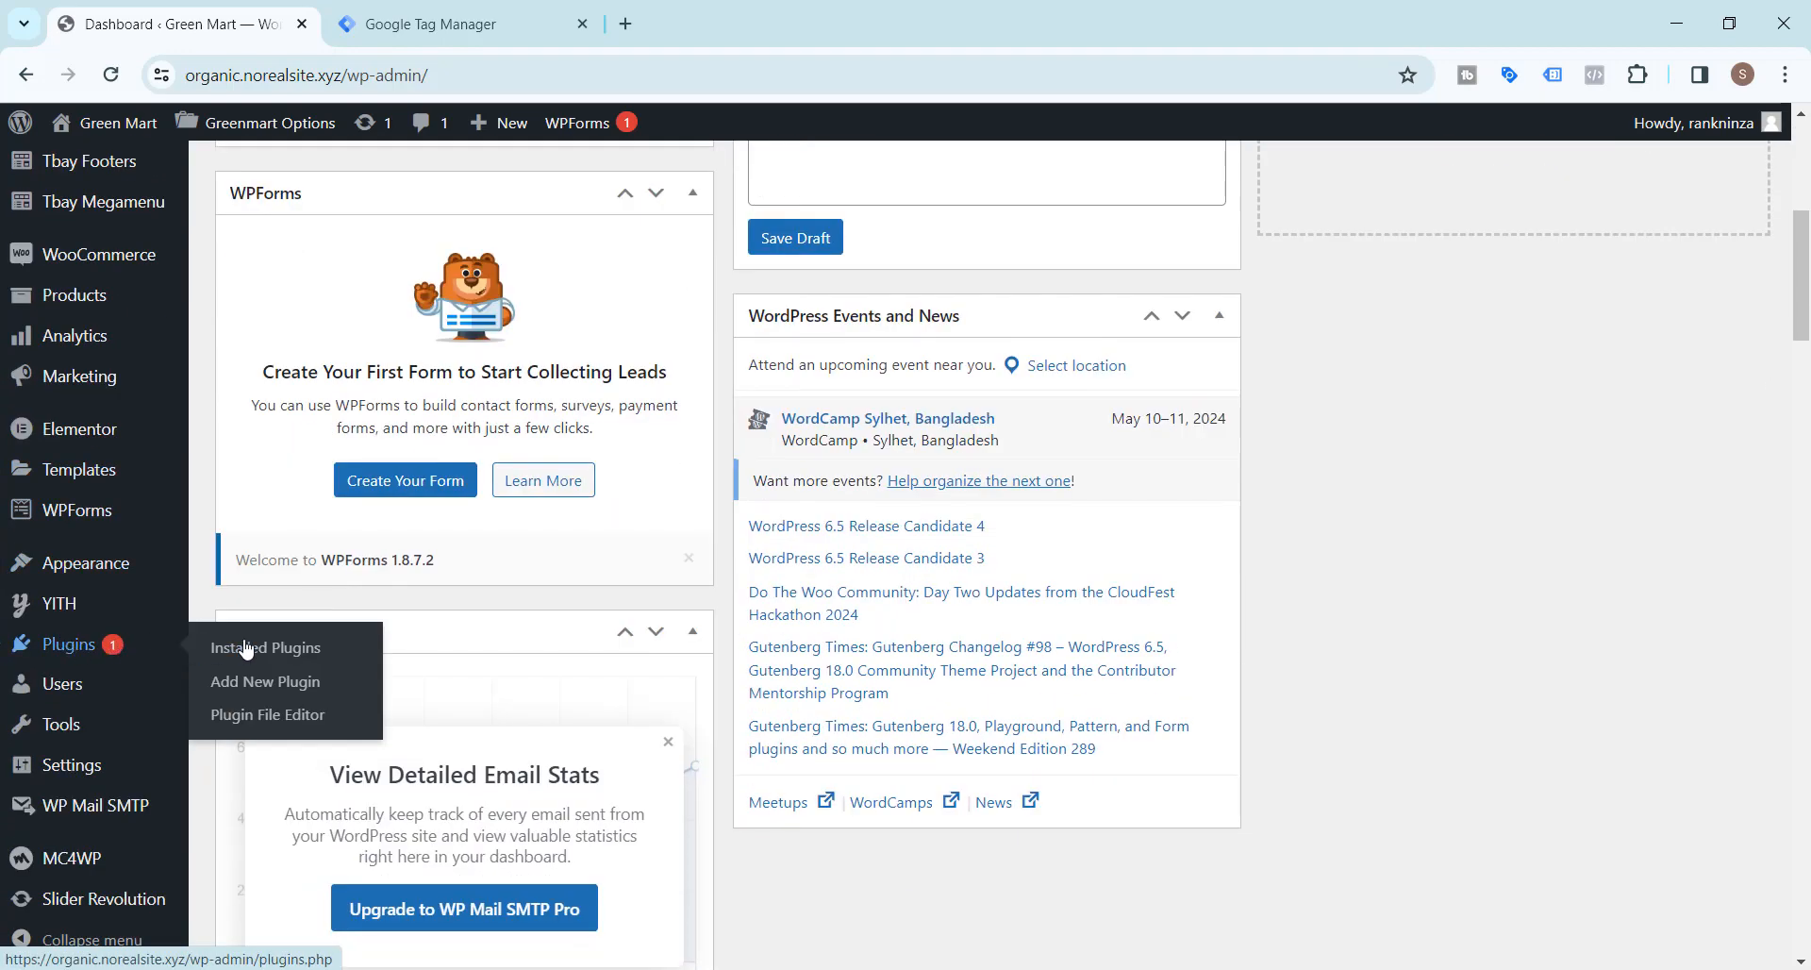
left_click(260, 690)
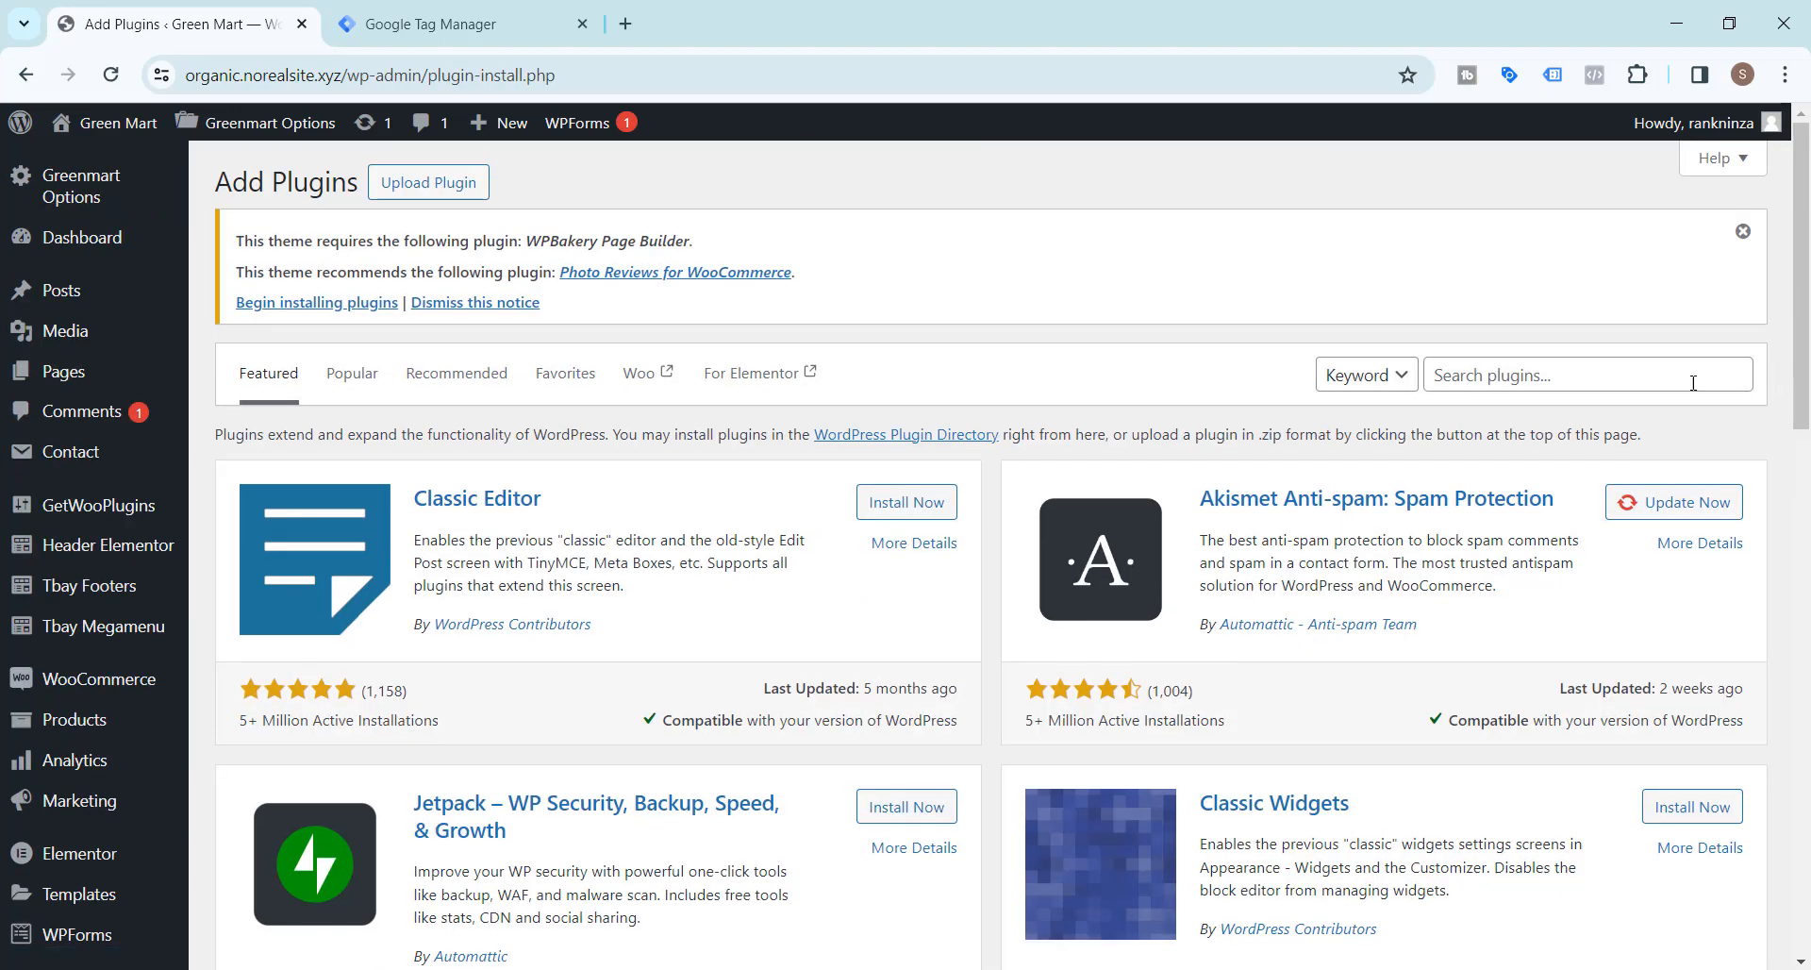
Step: Search the plugins for gtm4wp and install GTM4WP – A Google Tag Manager (GTM) plugin for WordPress
left_click(1502, 376)
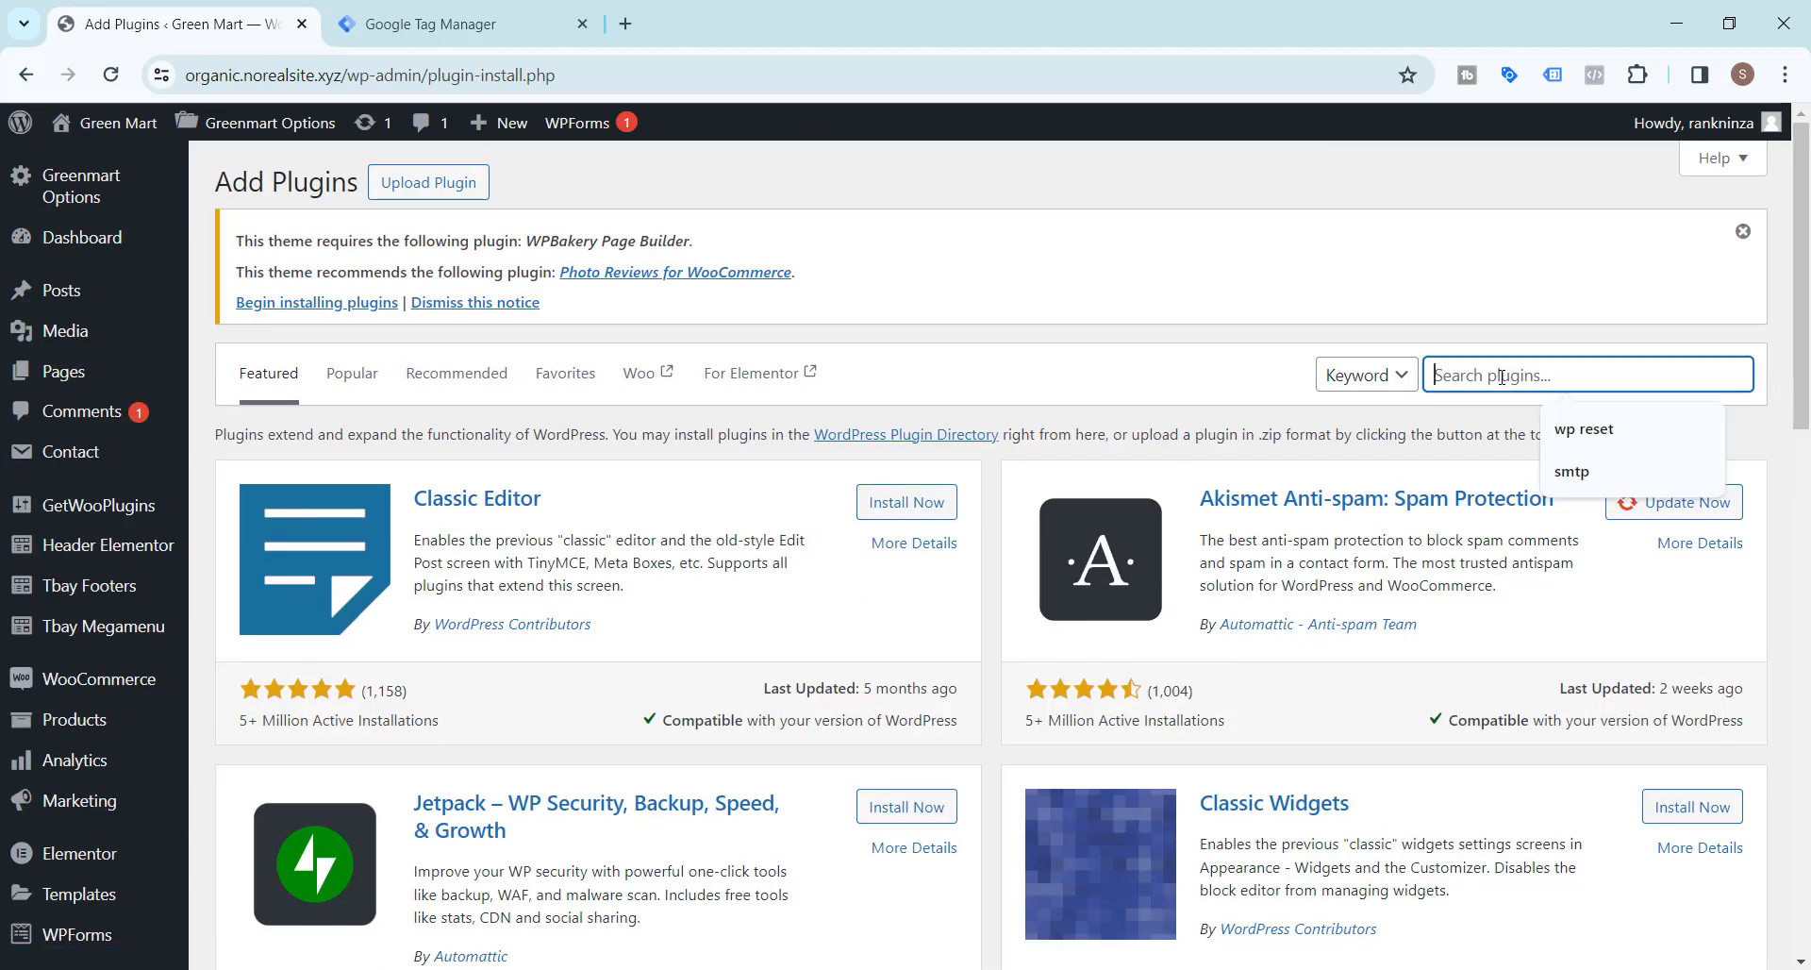
type("gtm")
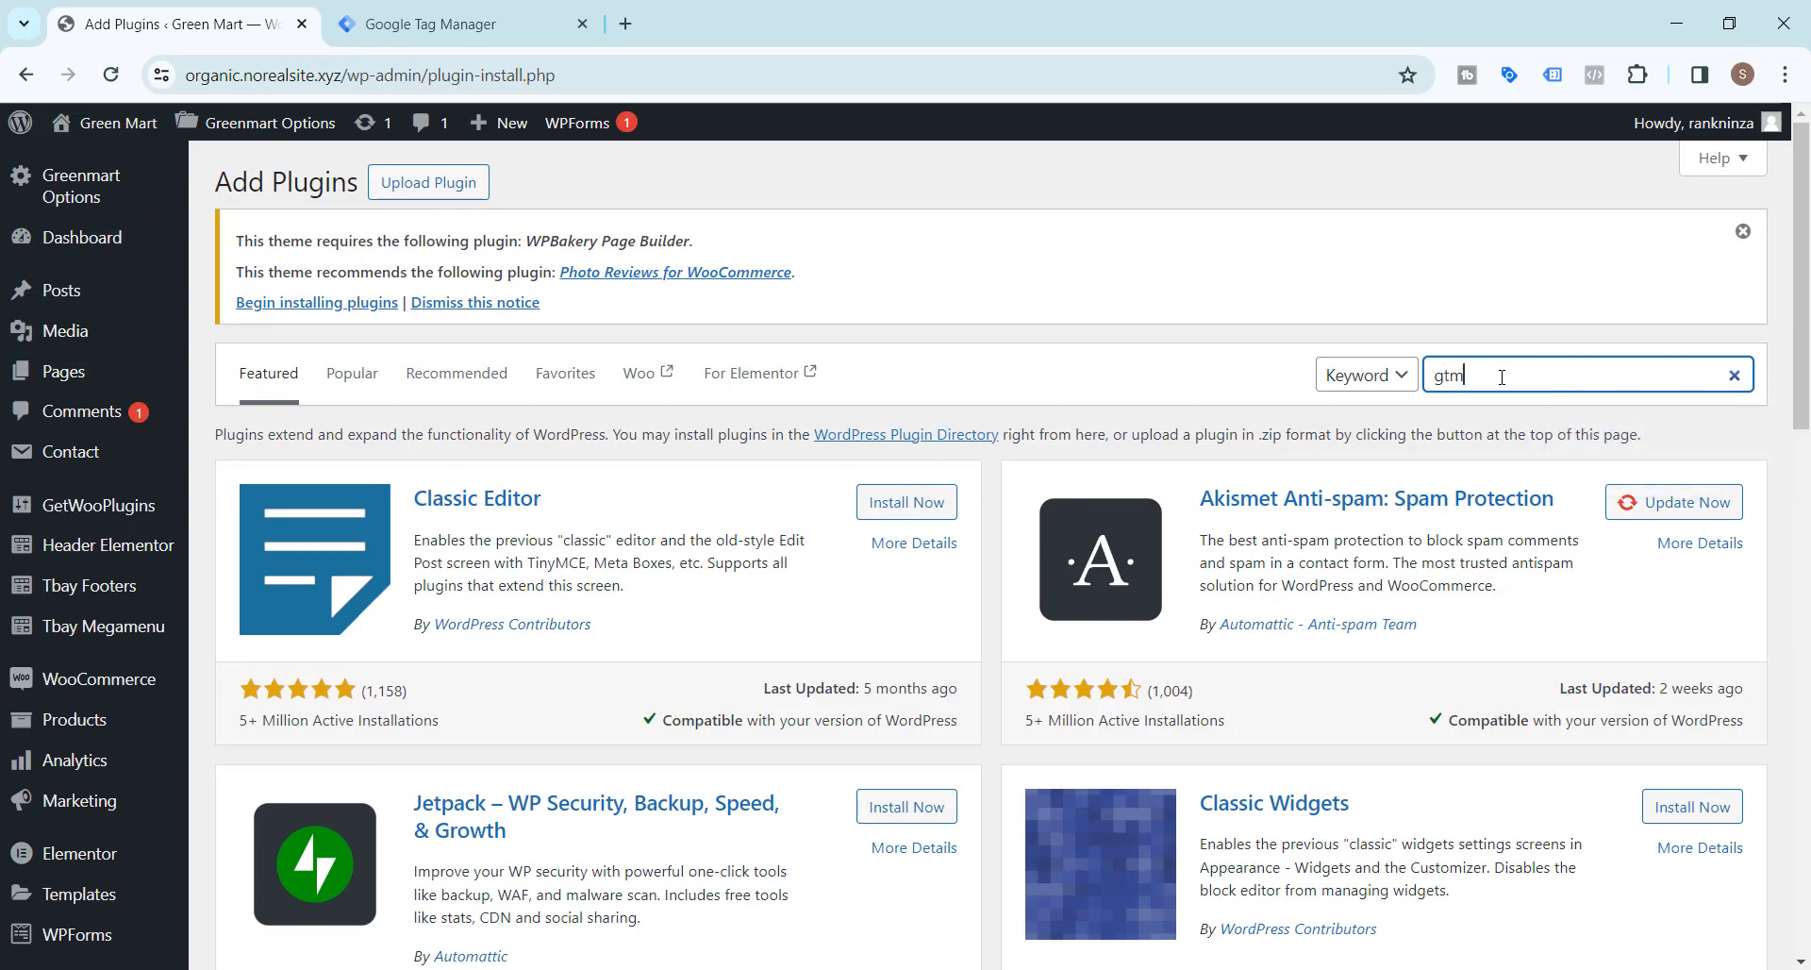
type("4wp")
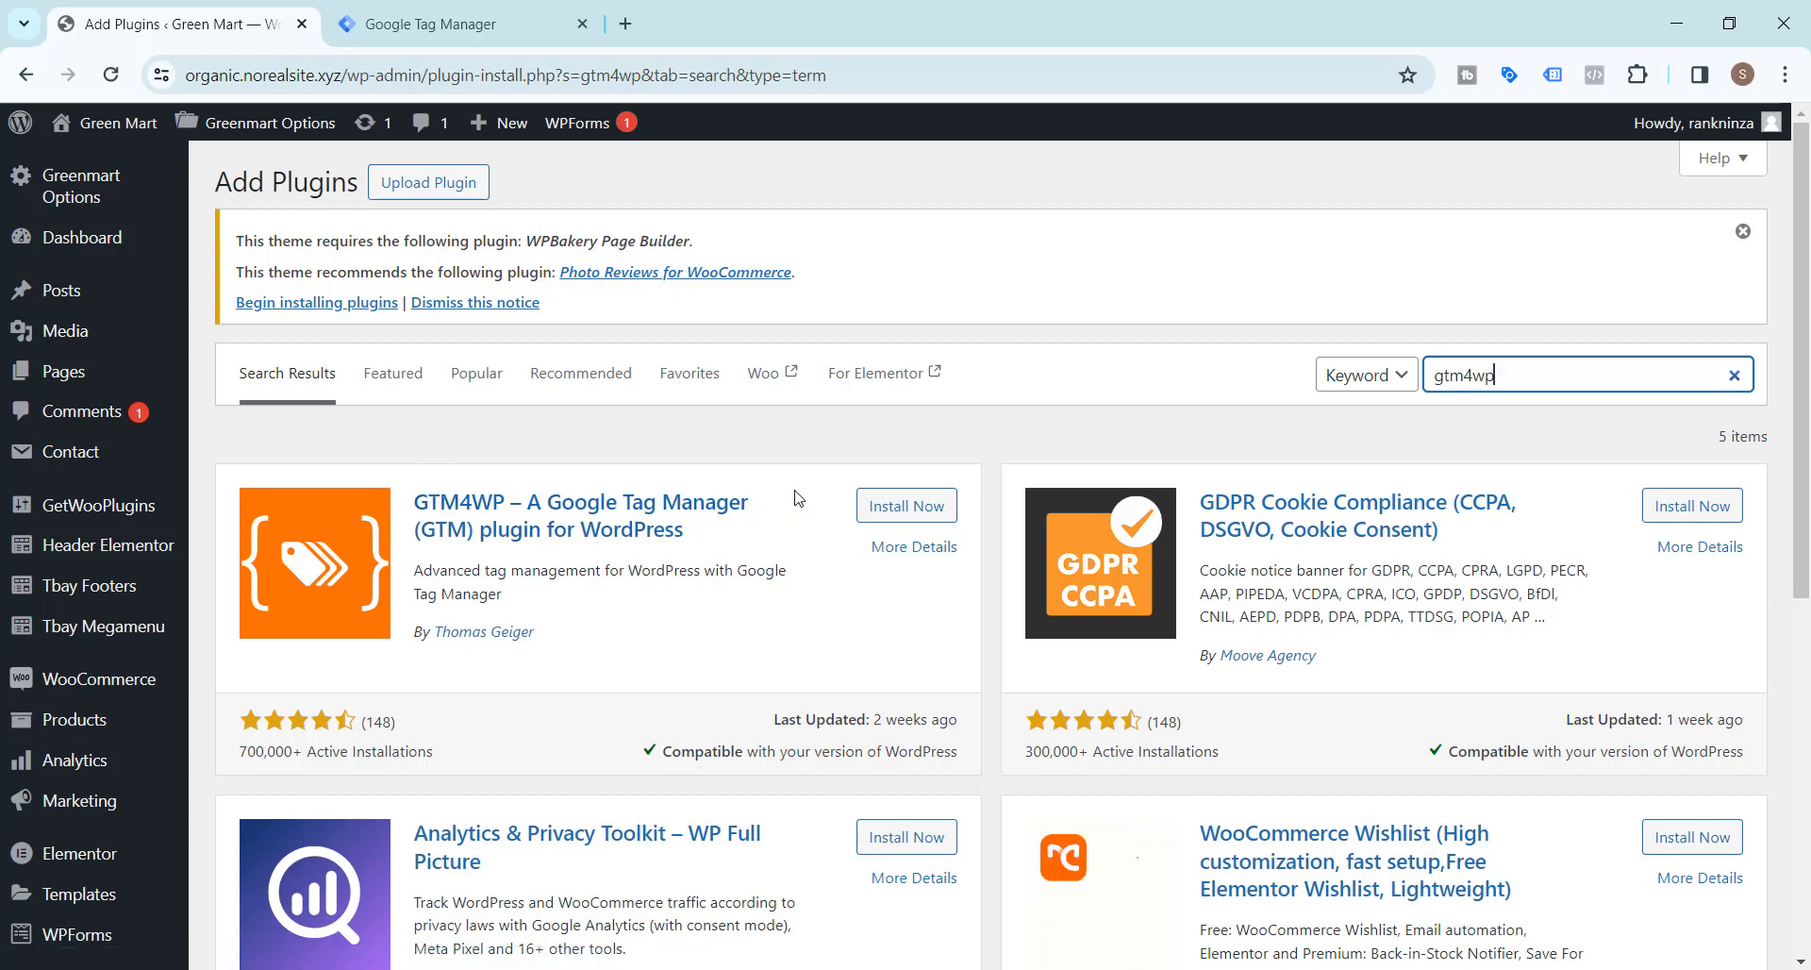
left_click(897, 515)
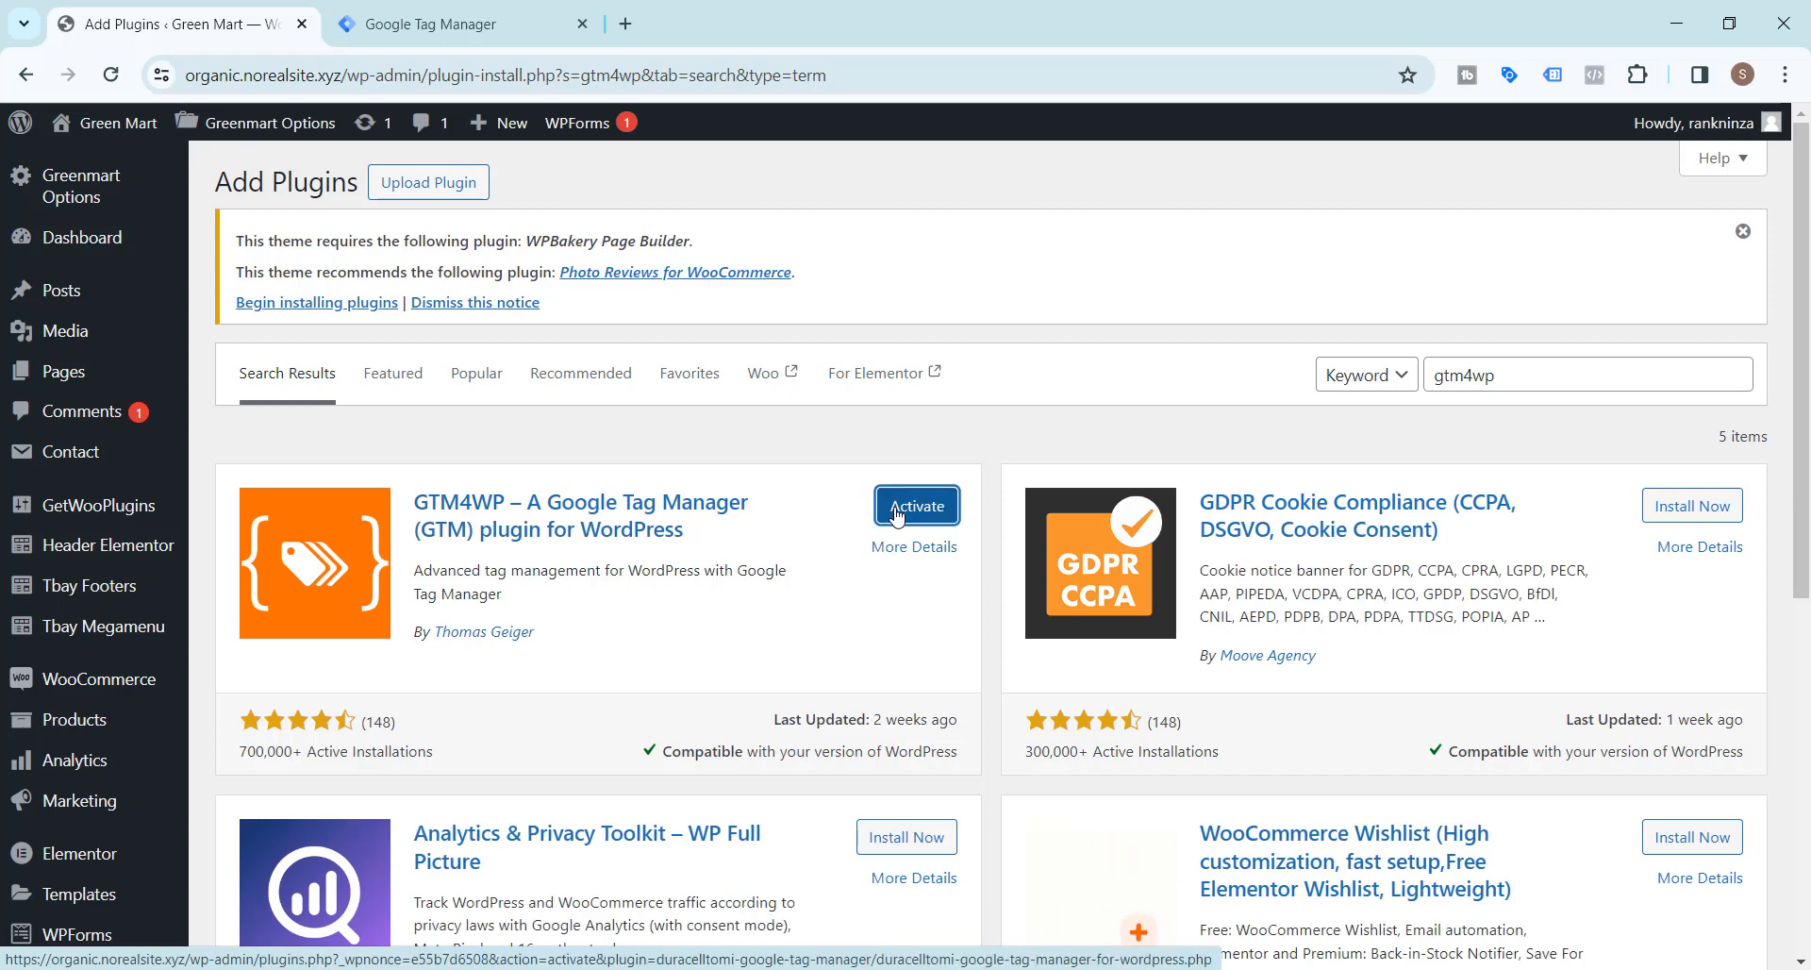
Step: Activate the GTM4WP plugin and open its settings at the Google Tag Manager ID field
left_click(896, 512)
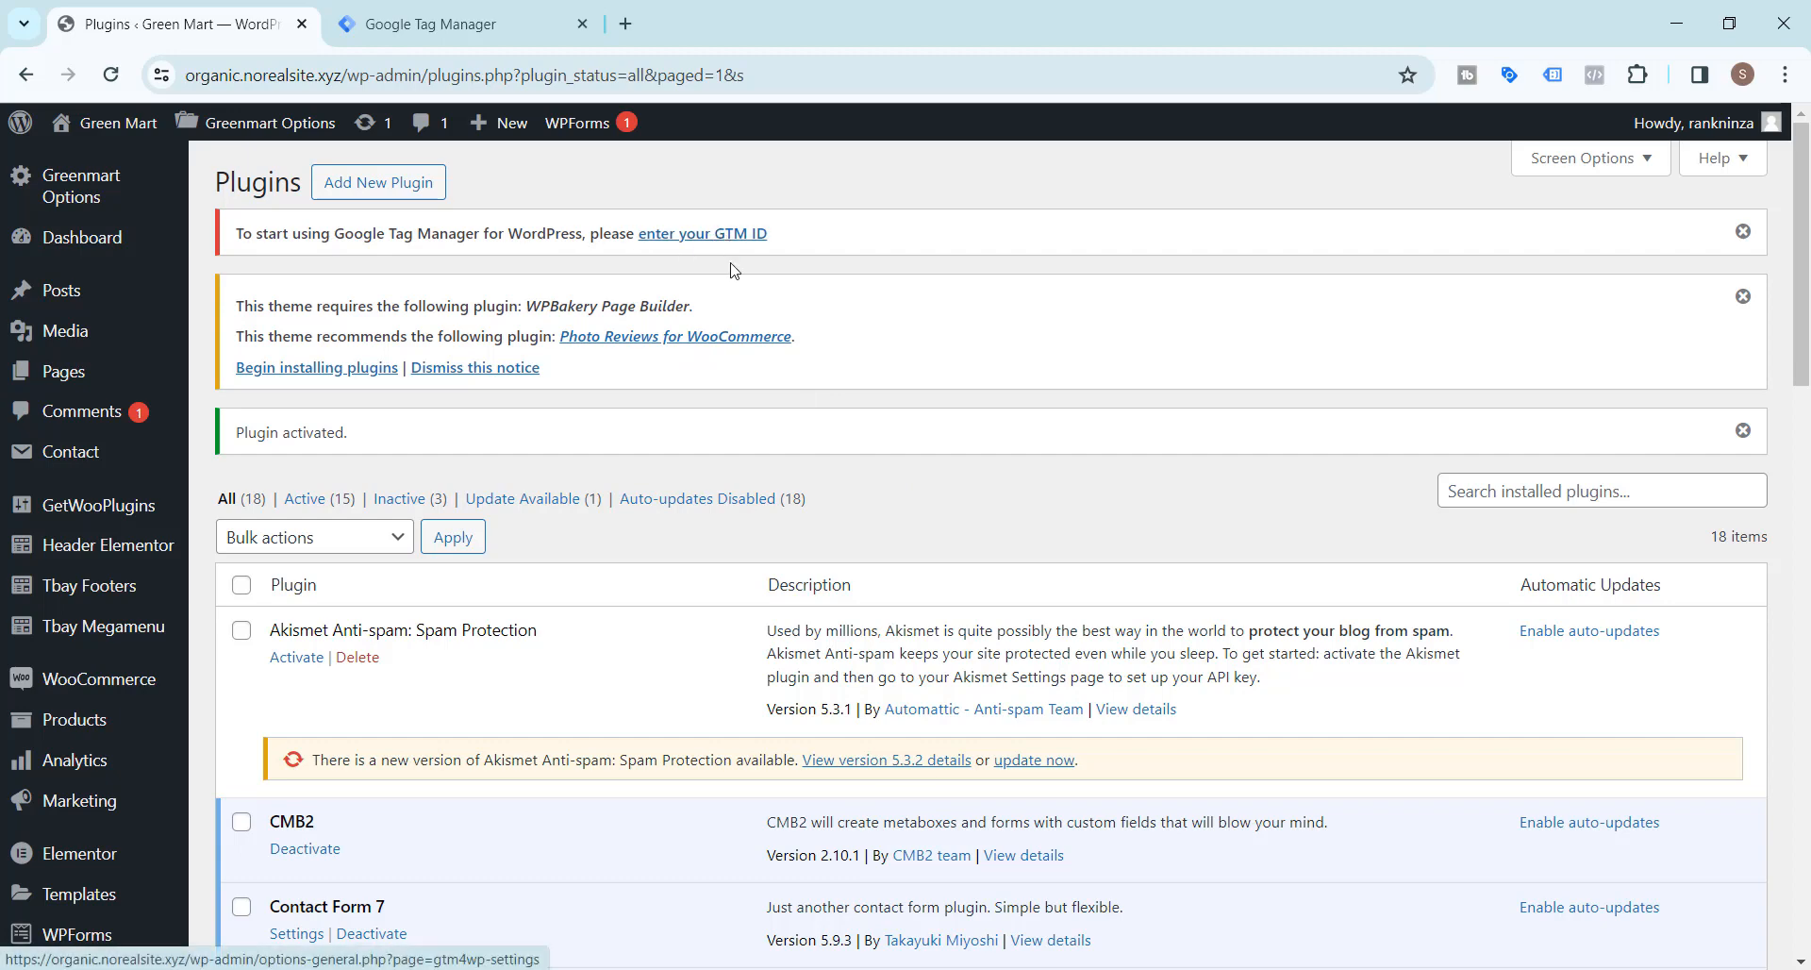
scroll(663, 457, "down", 5)
scroll(662, 456, "down", 4)
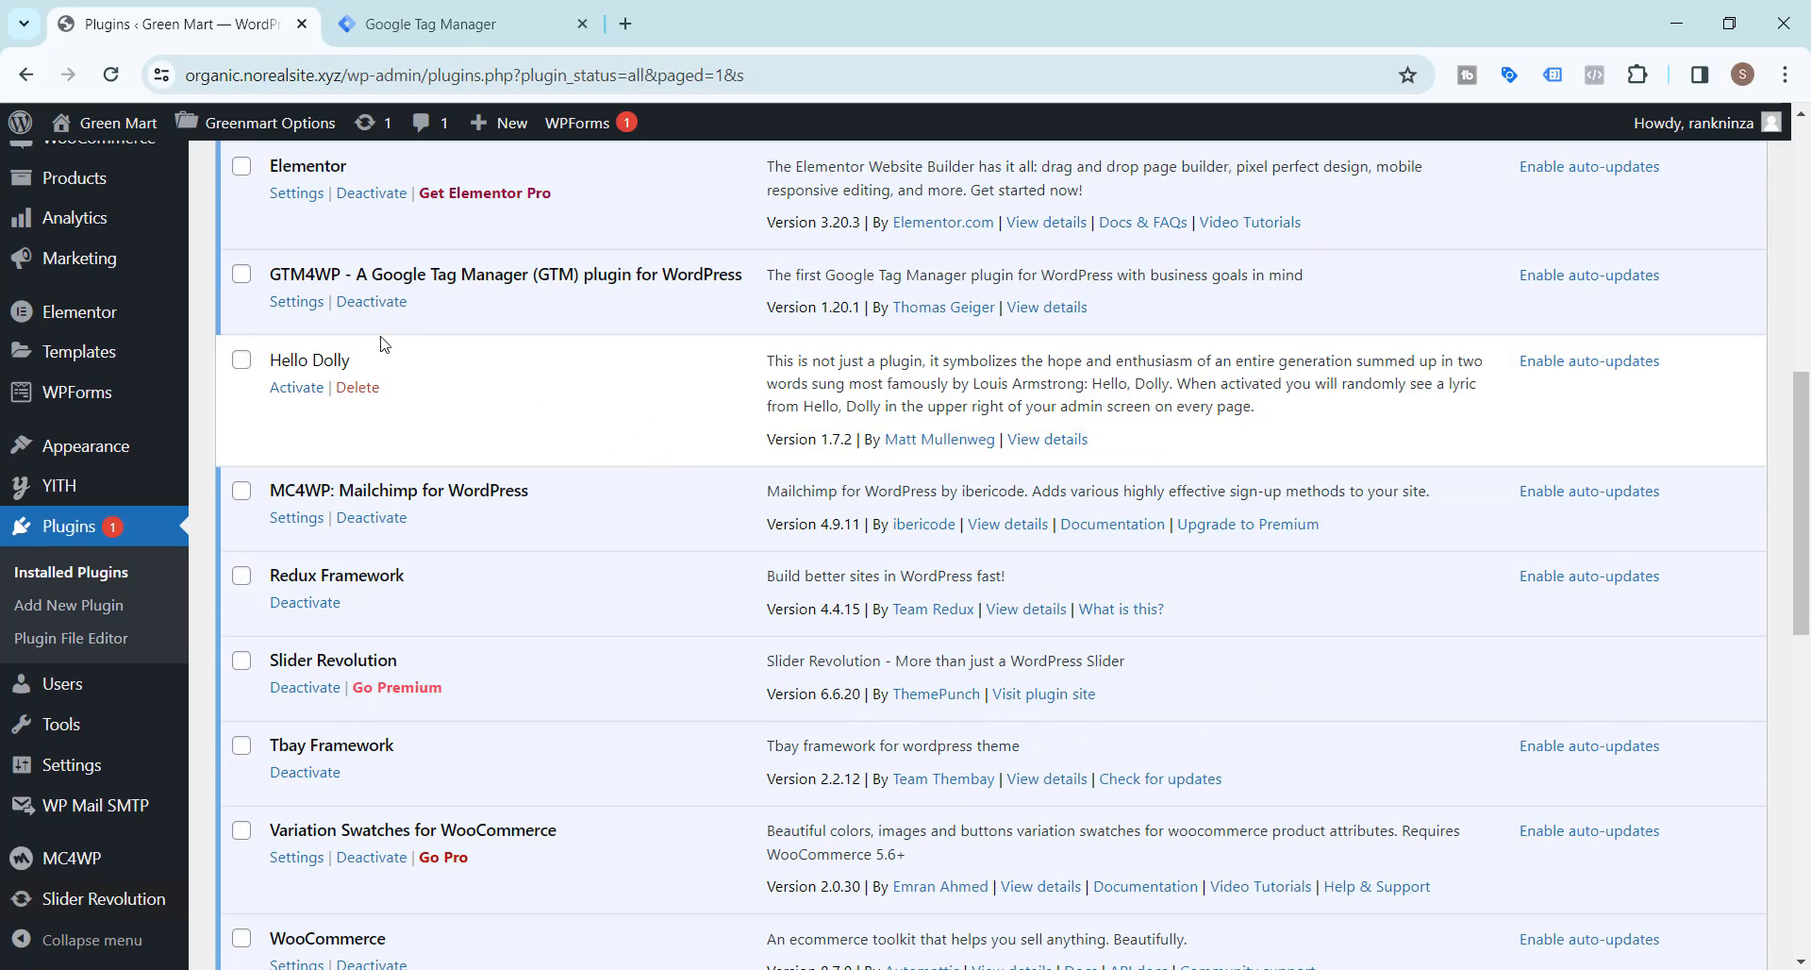
left_click(295, 303)
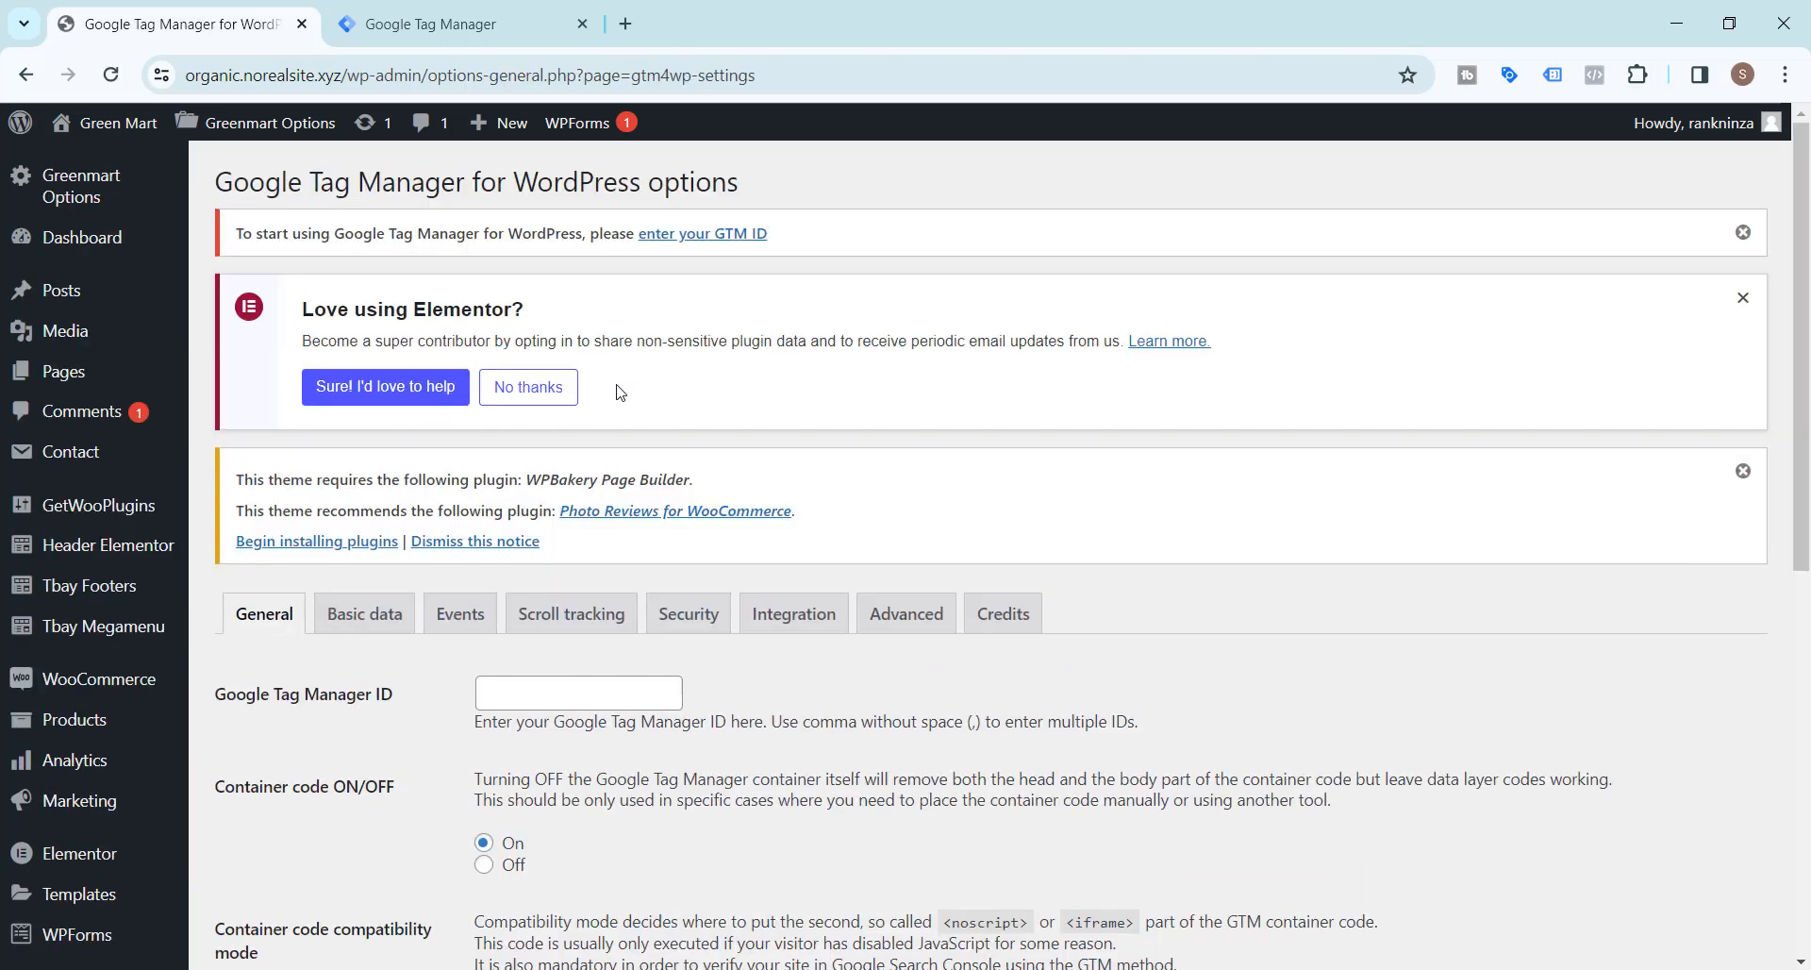
scroll(620, 393, "down", 2)
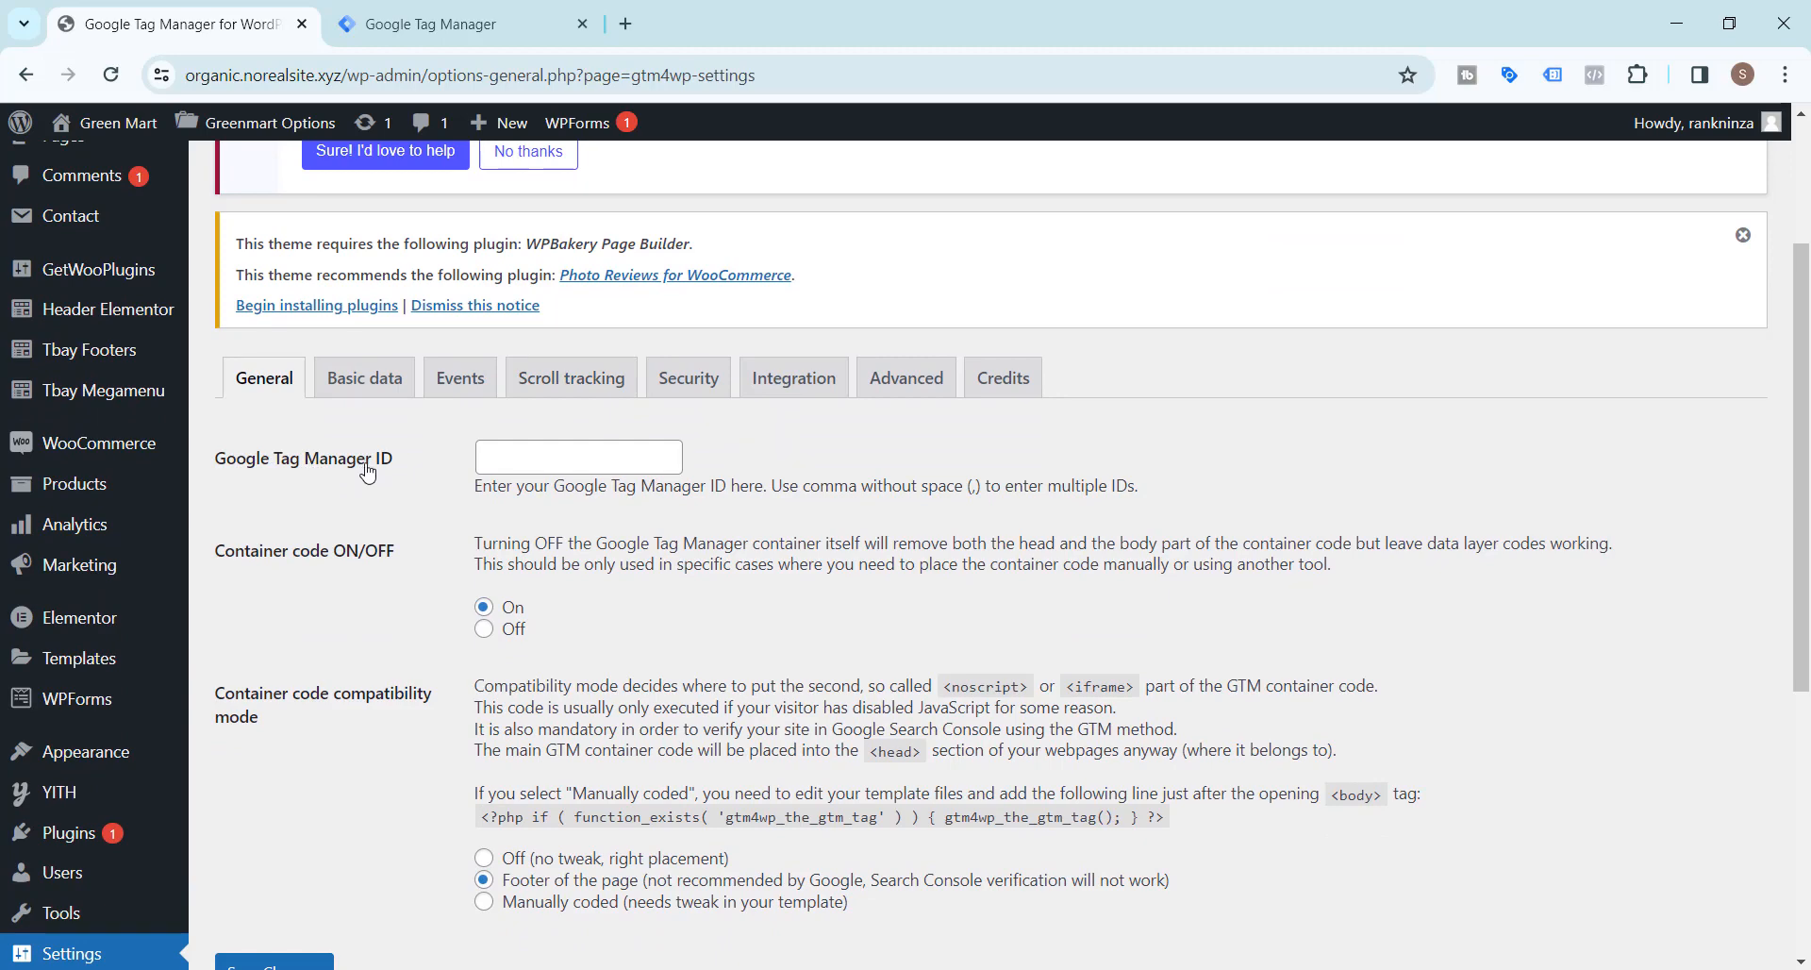
Step: Copy the container ID GTM-PFC46KZ8 from the Google Tag Manager installation code and close the installation dialog
left_click(408, 8)
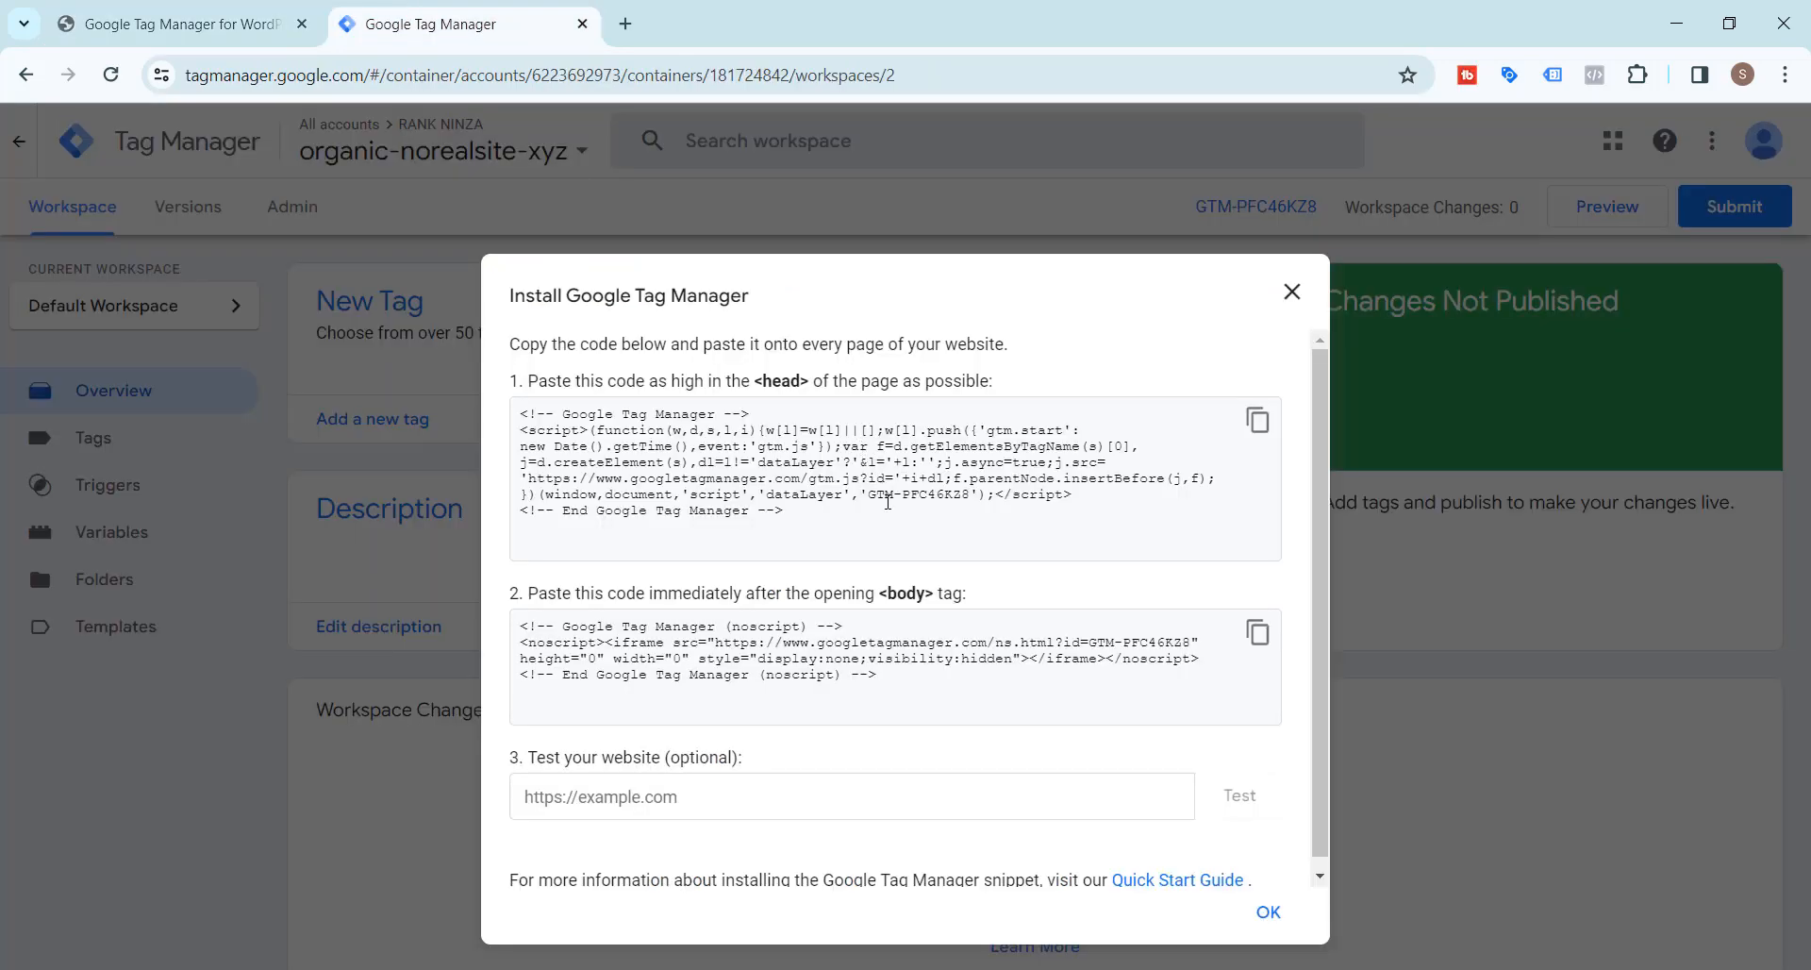
left_click_drag(868, 497, 972, 500)
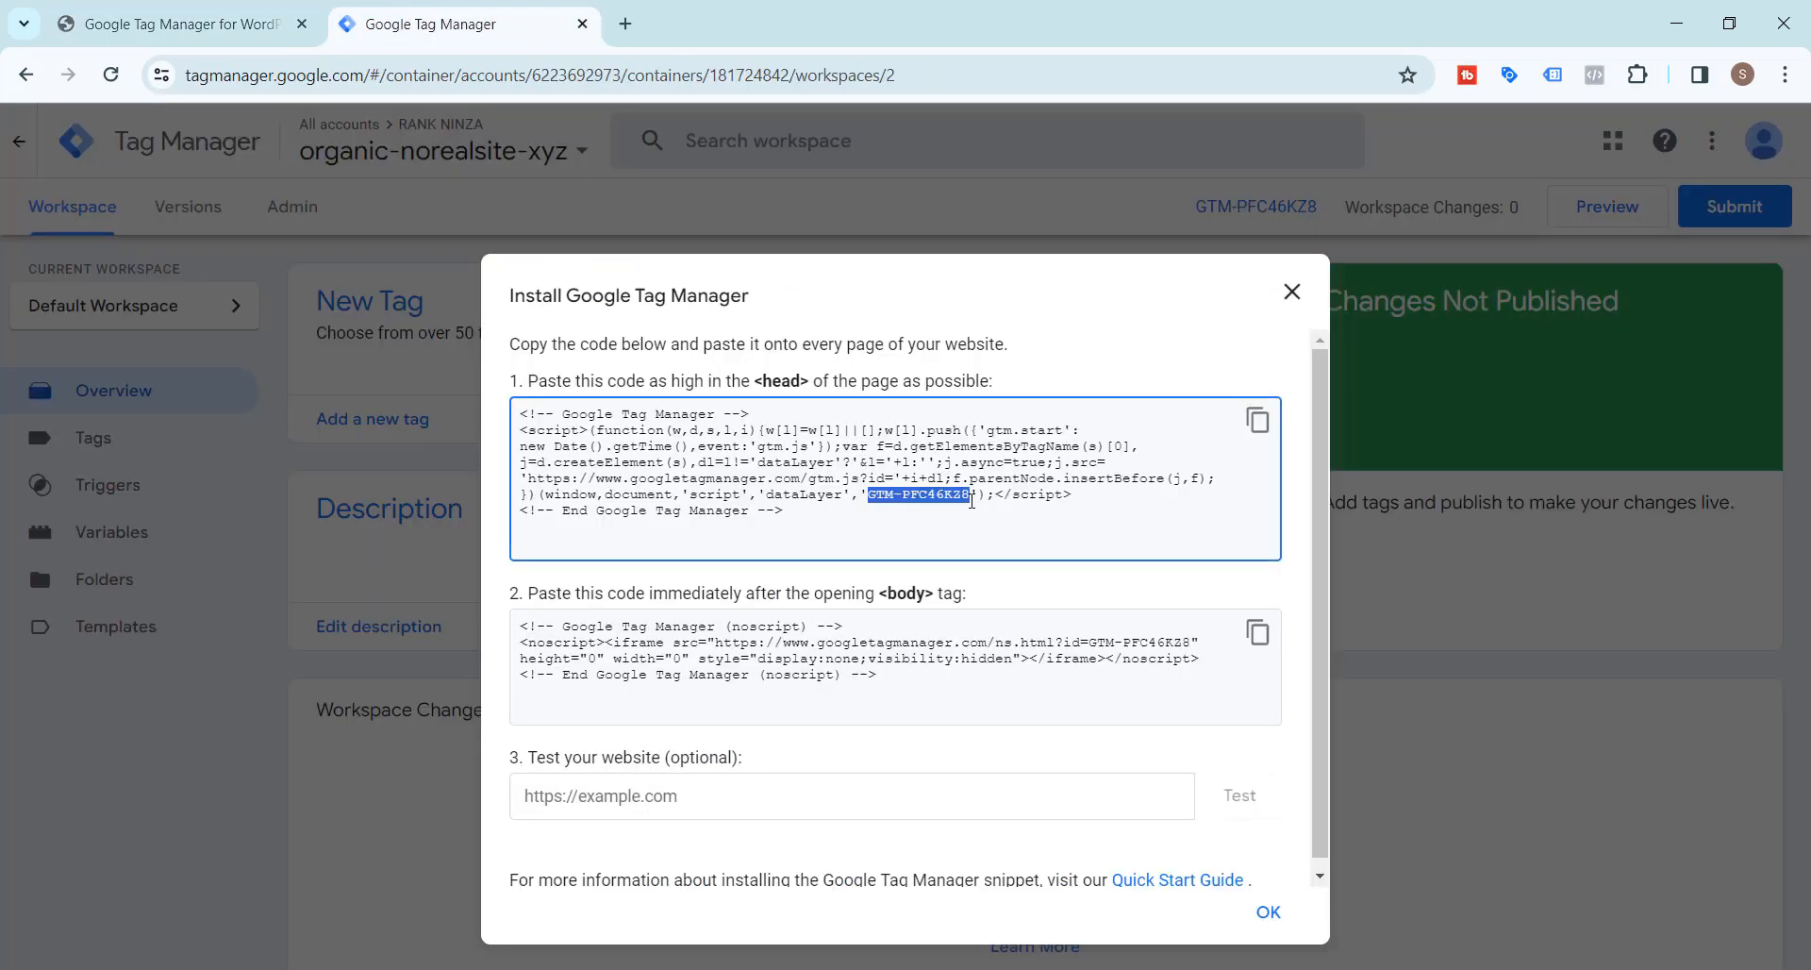
right_click(952, 489)
left_click(975, 509)
left_click(1291, 292)
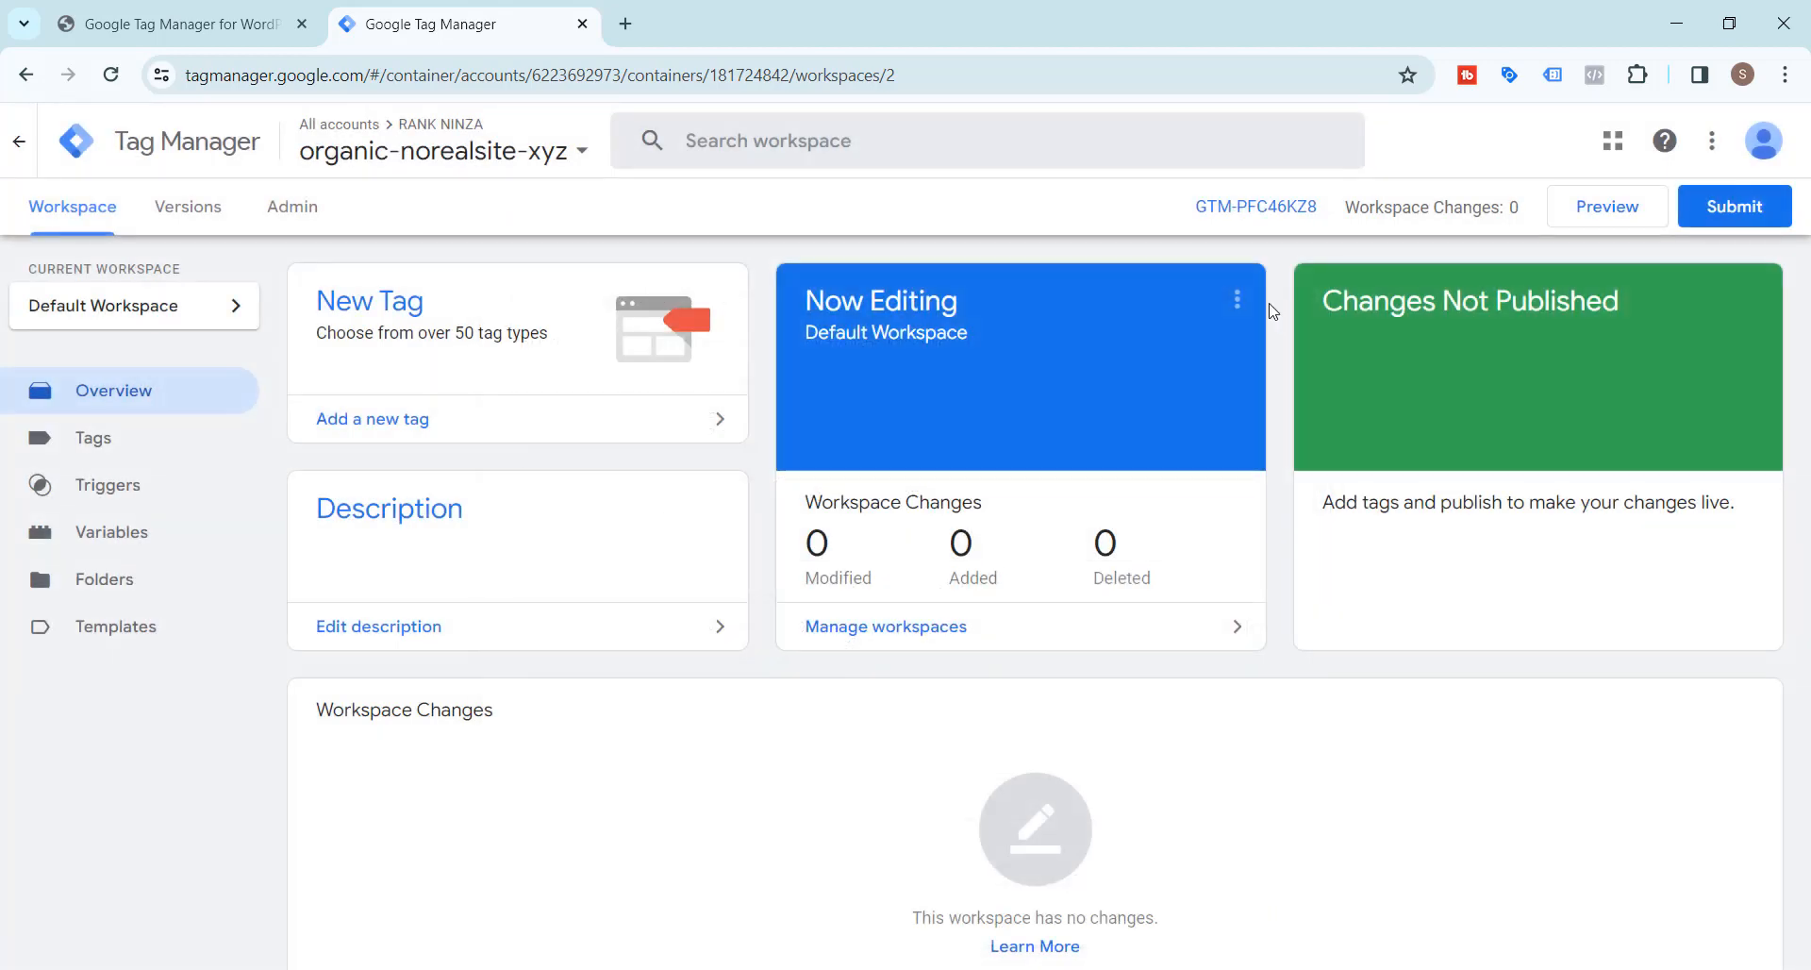
Step: Enter GTM-PFC46KZ8 as the Google Tag Manager ID in the WordPress plugin settings and save the changes
left_click(255, 24)
left_click(522, 457)
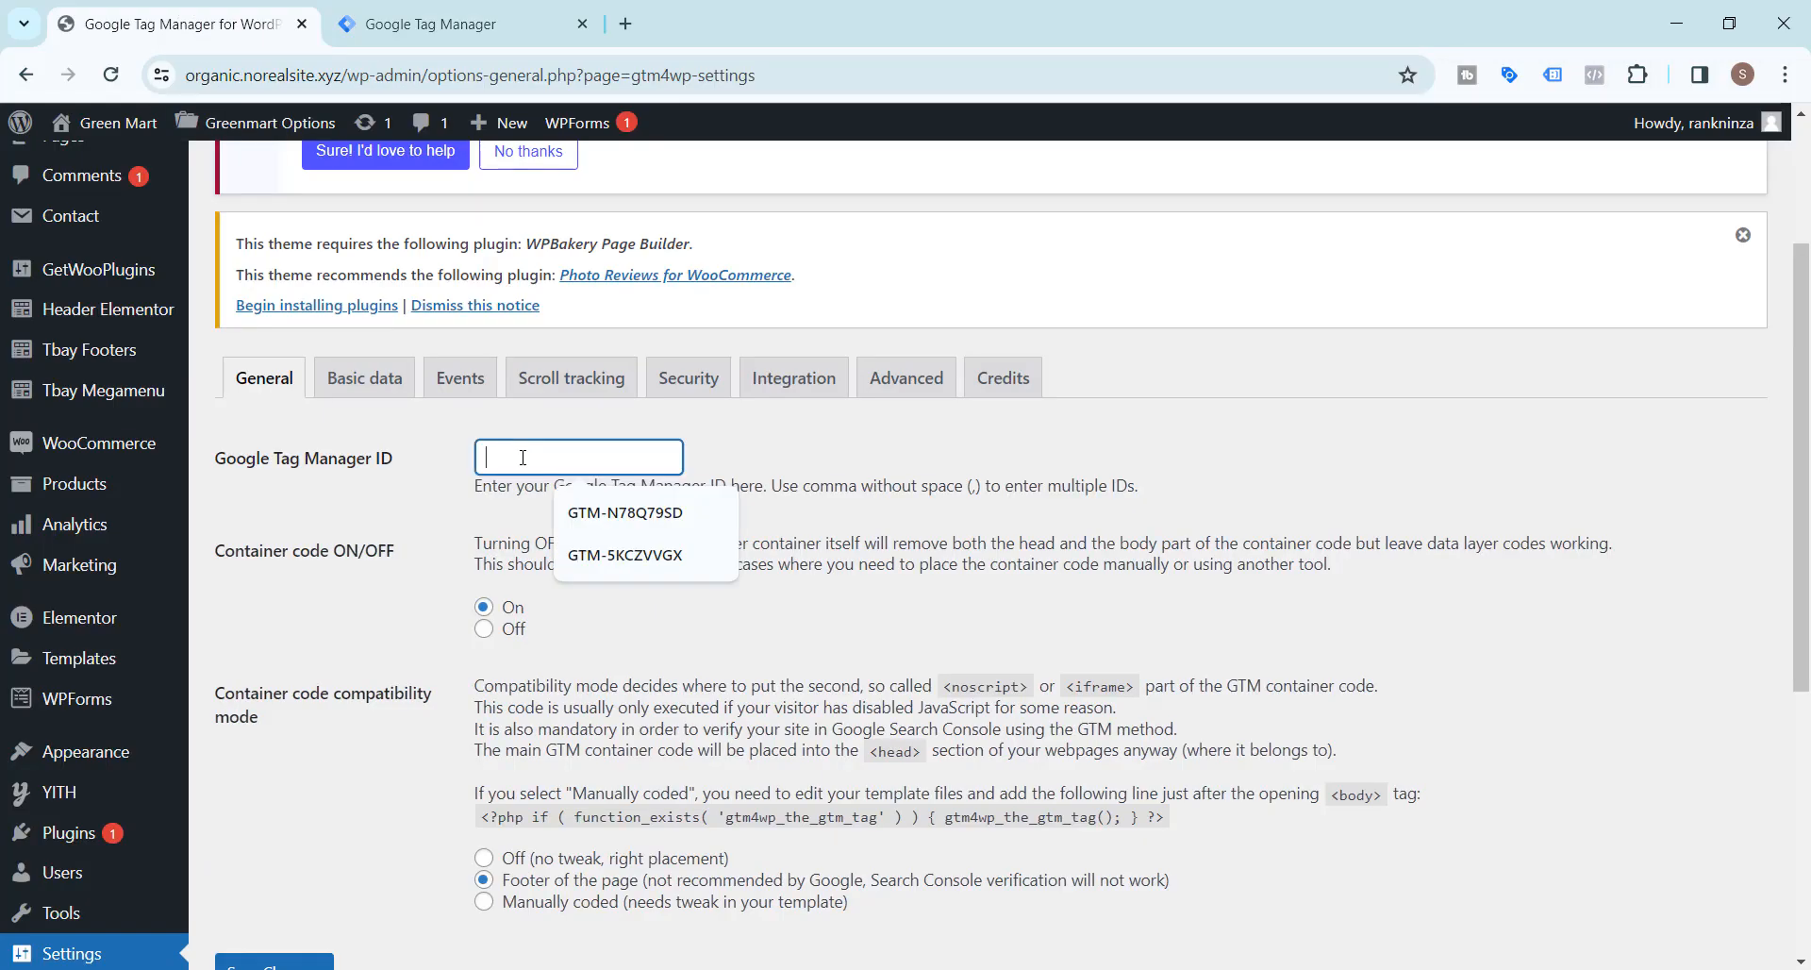
key("ctrl+v")
left_click(396, 518)
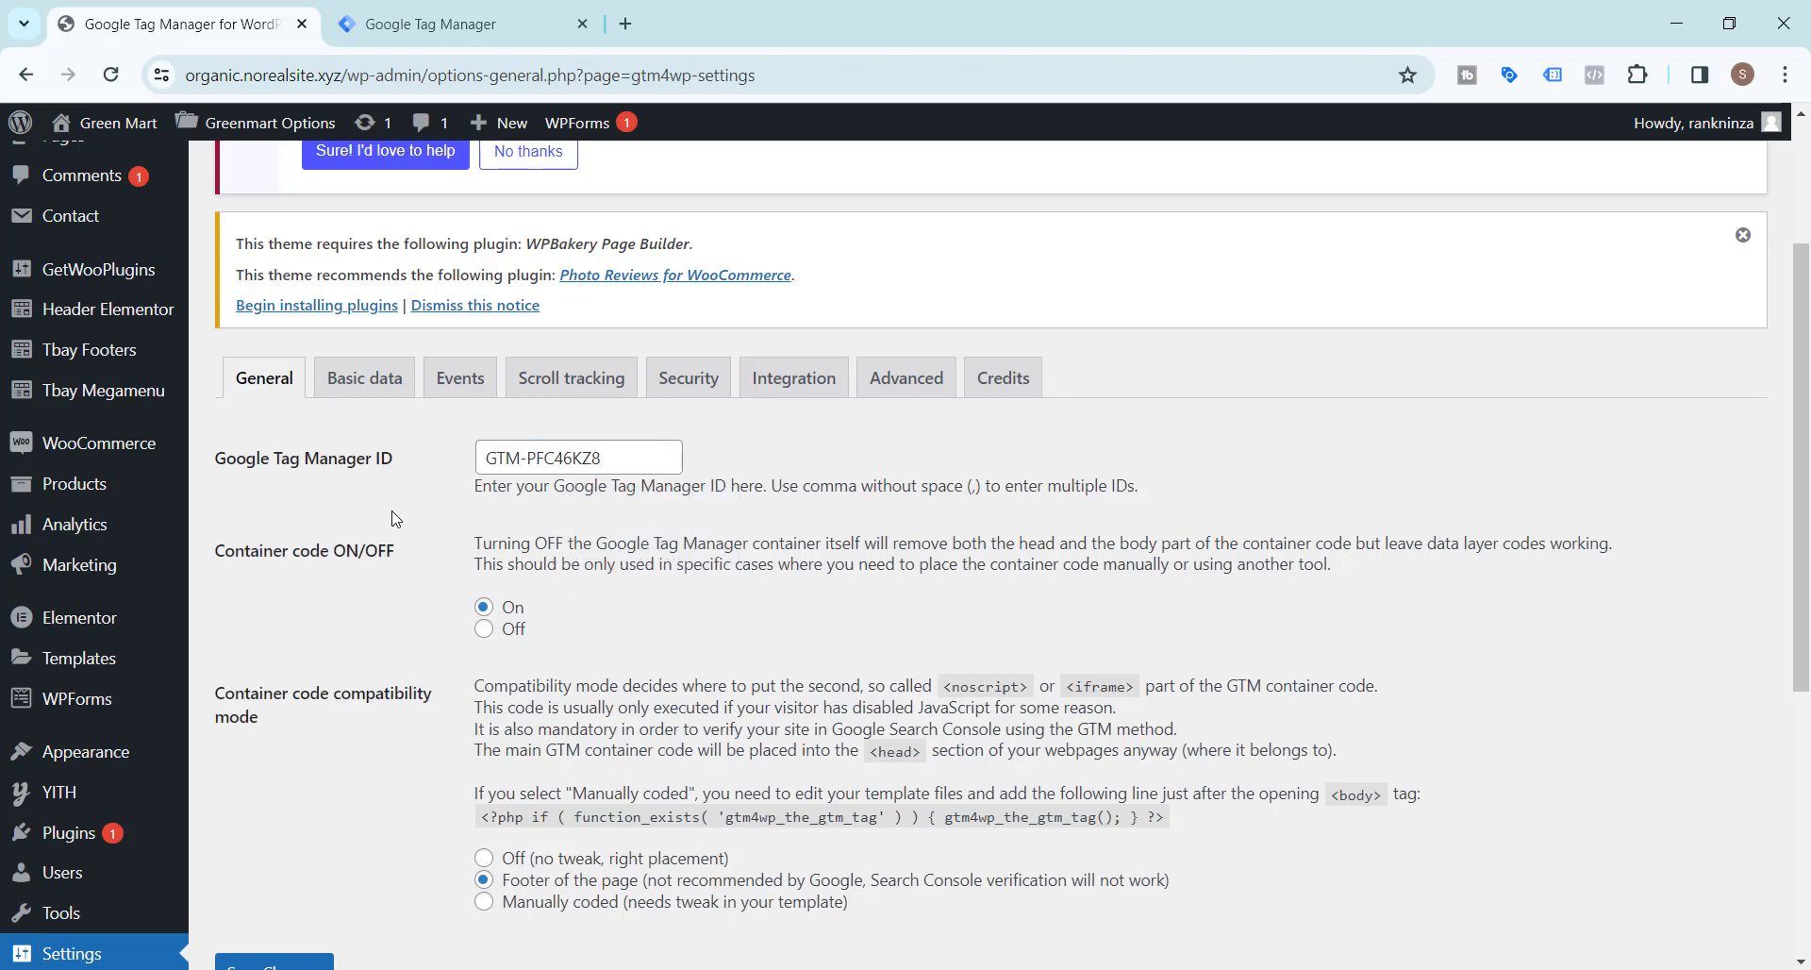
scroll(395, 518, "down", 2)
left_click(284, 748)
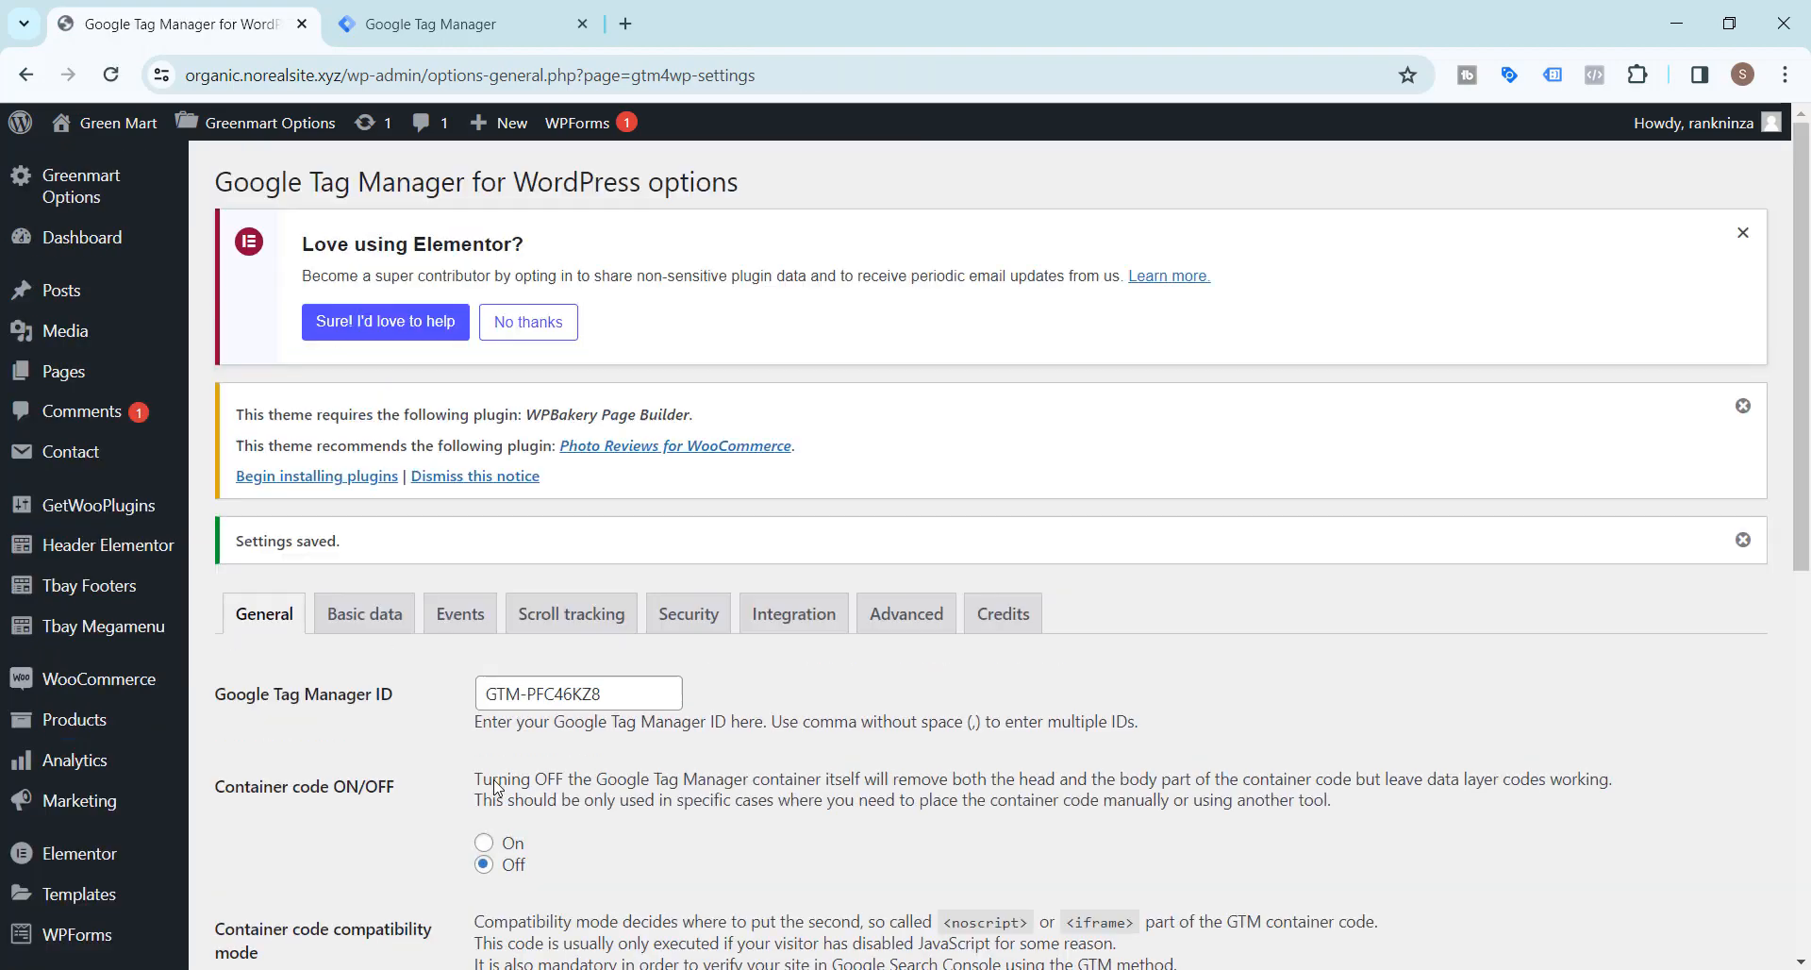
Step: Set the container code to On in the GTM4WP settings and save the changes
scroll(384, 689, "down", 2)
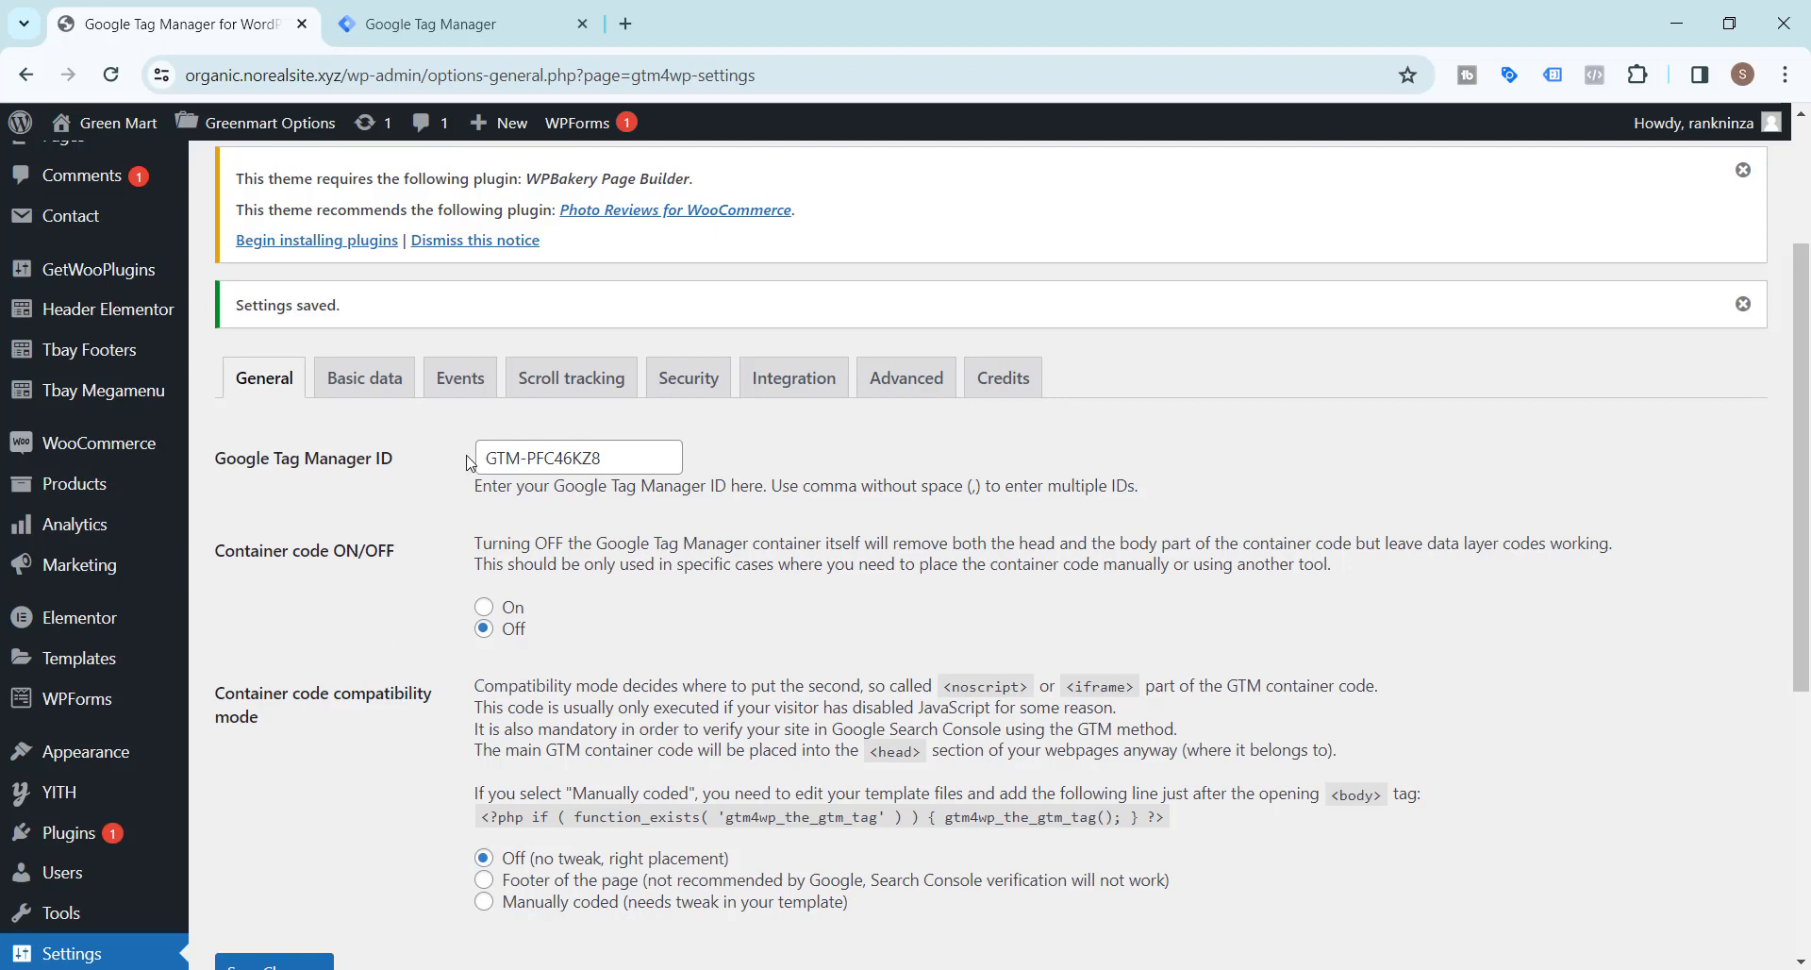
scroll(432, 474, "down", 1)
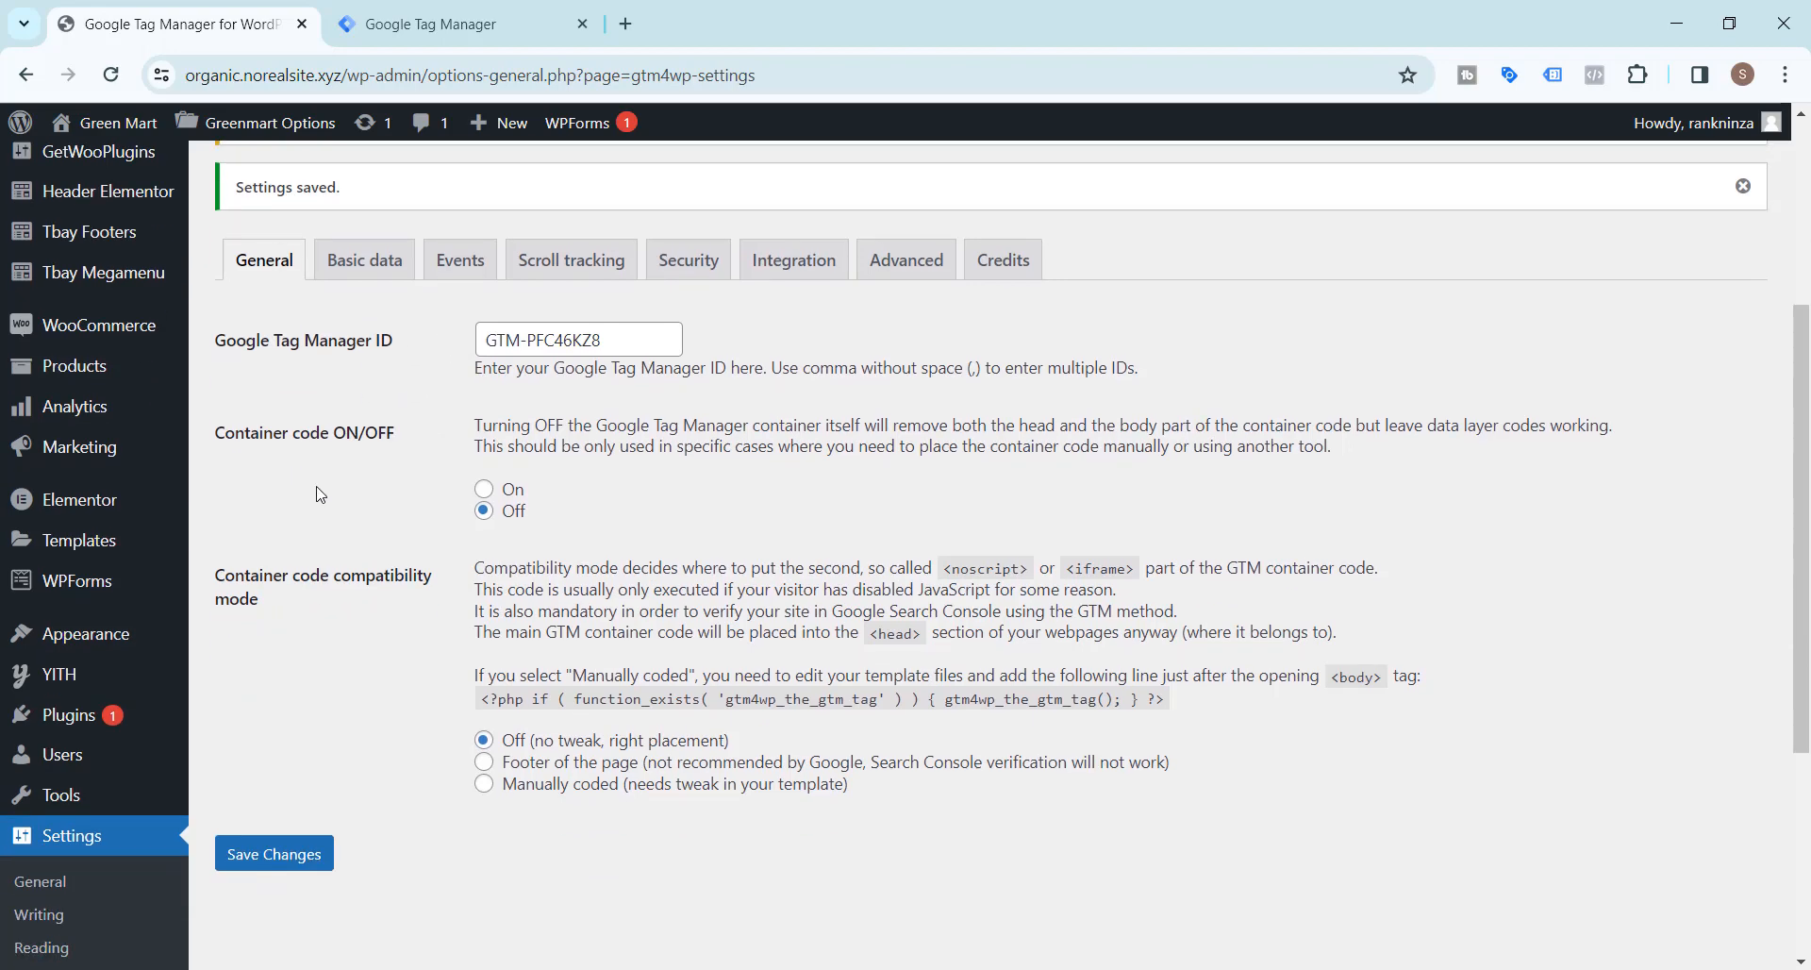
left_click(484, 489)
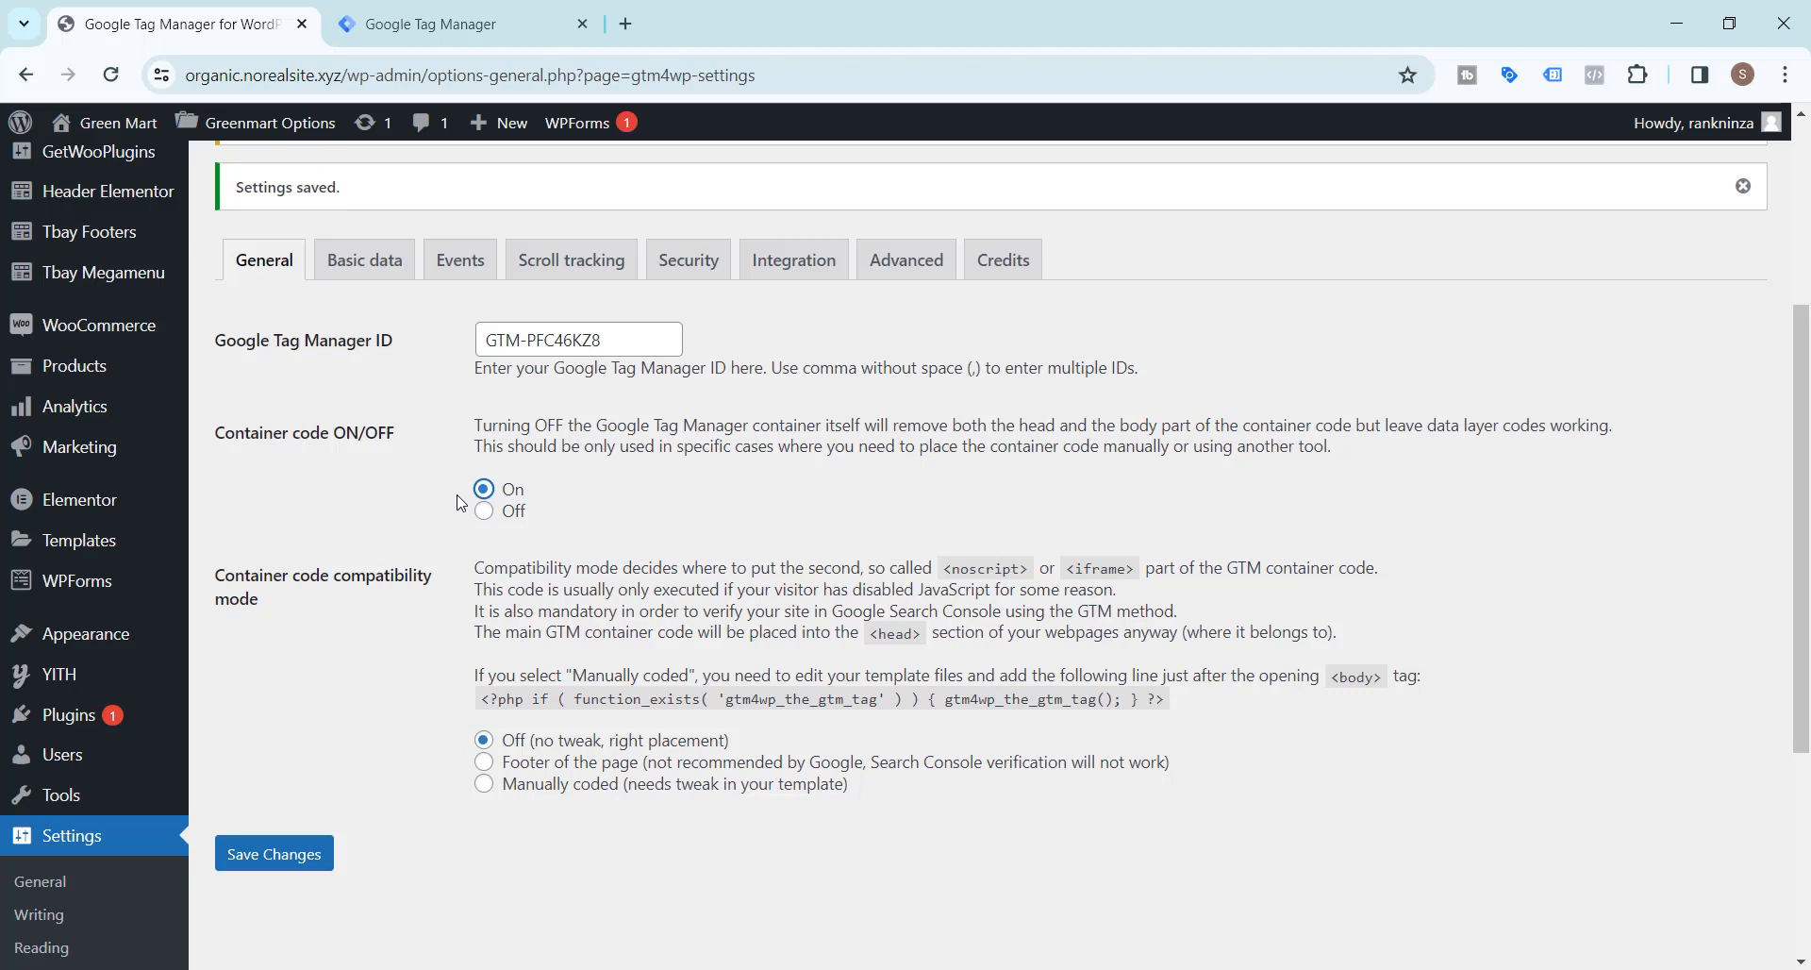
left_click(330, 858)
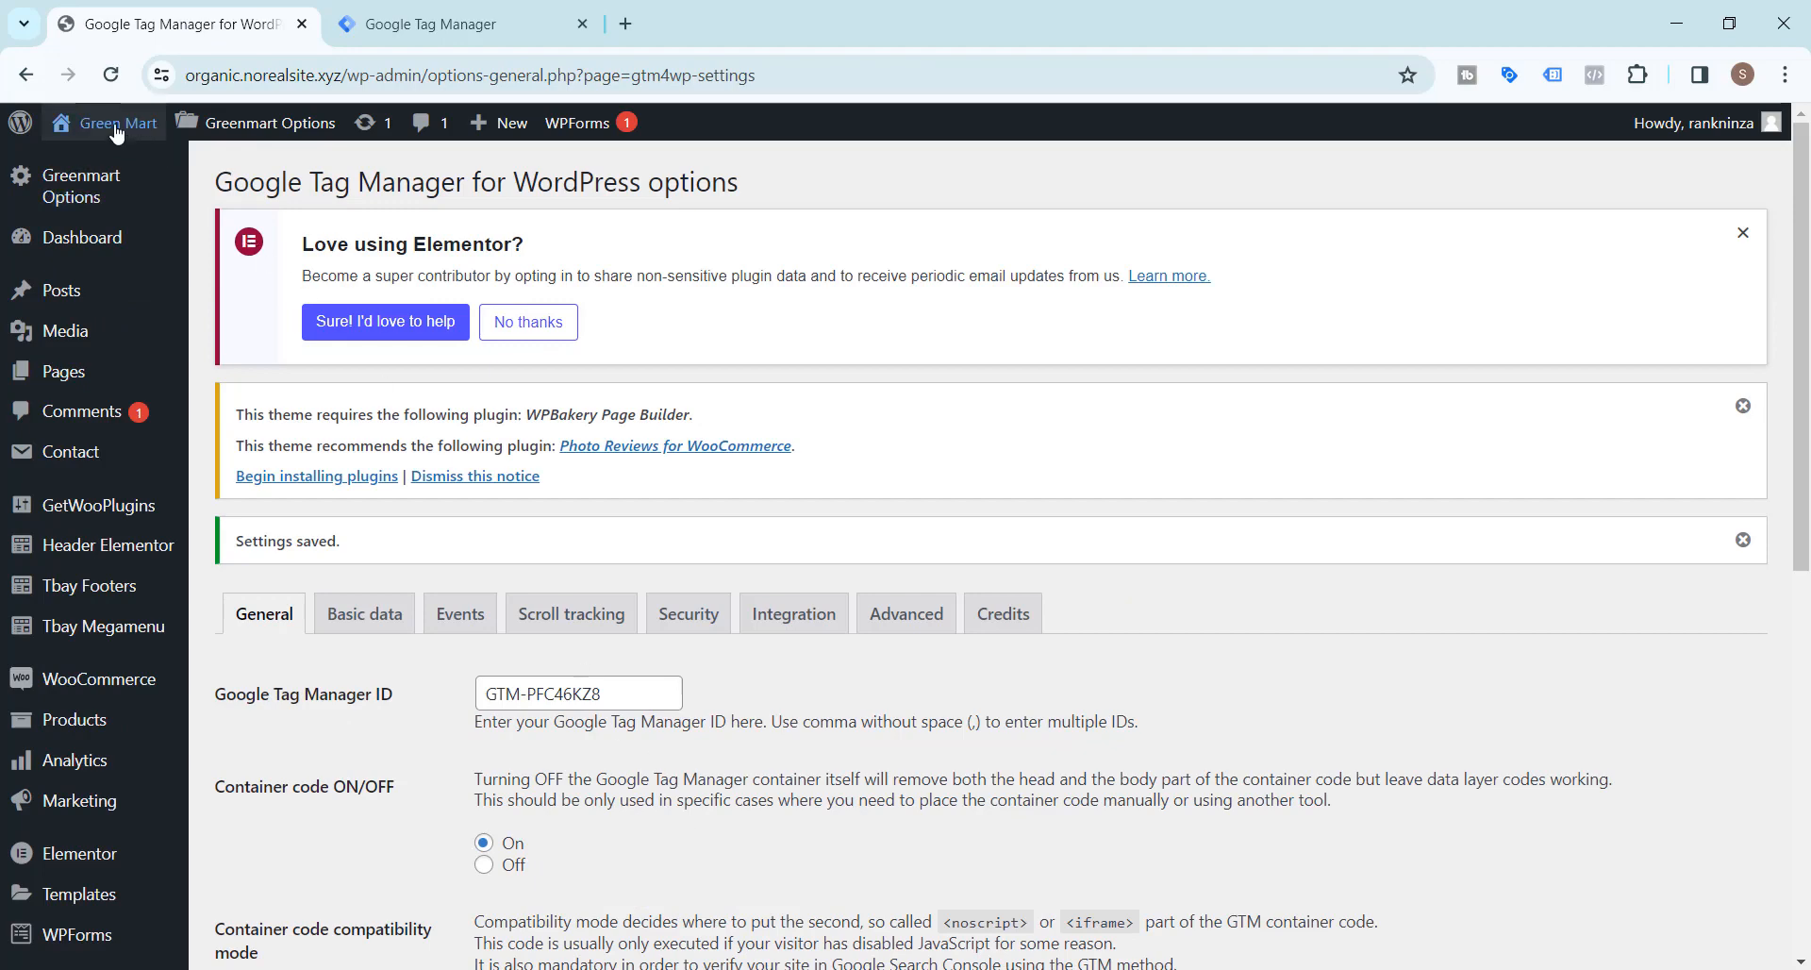
Step: Open the Green Mart site in a new tab and check the container ID in Tag Manager before returning to the site
mouse_move(102, 123)
right_click(97, 163)
left_click(132, 184)
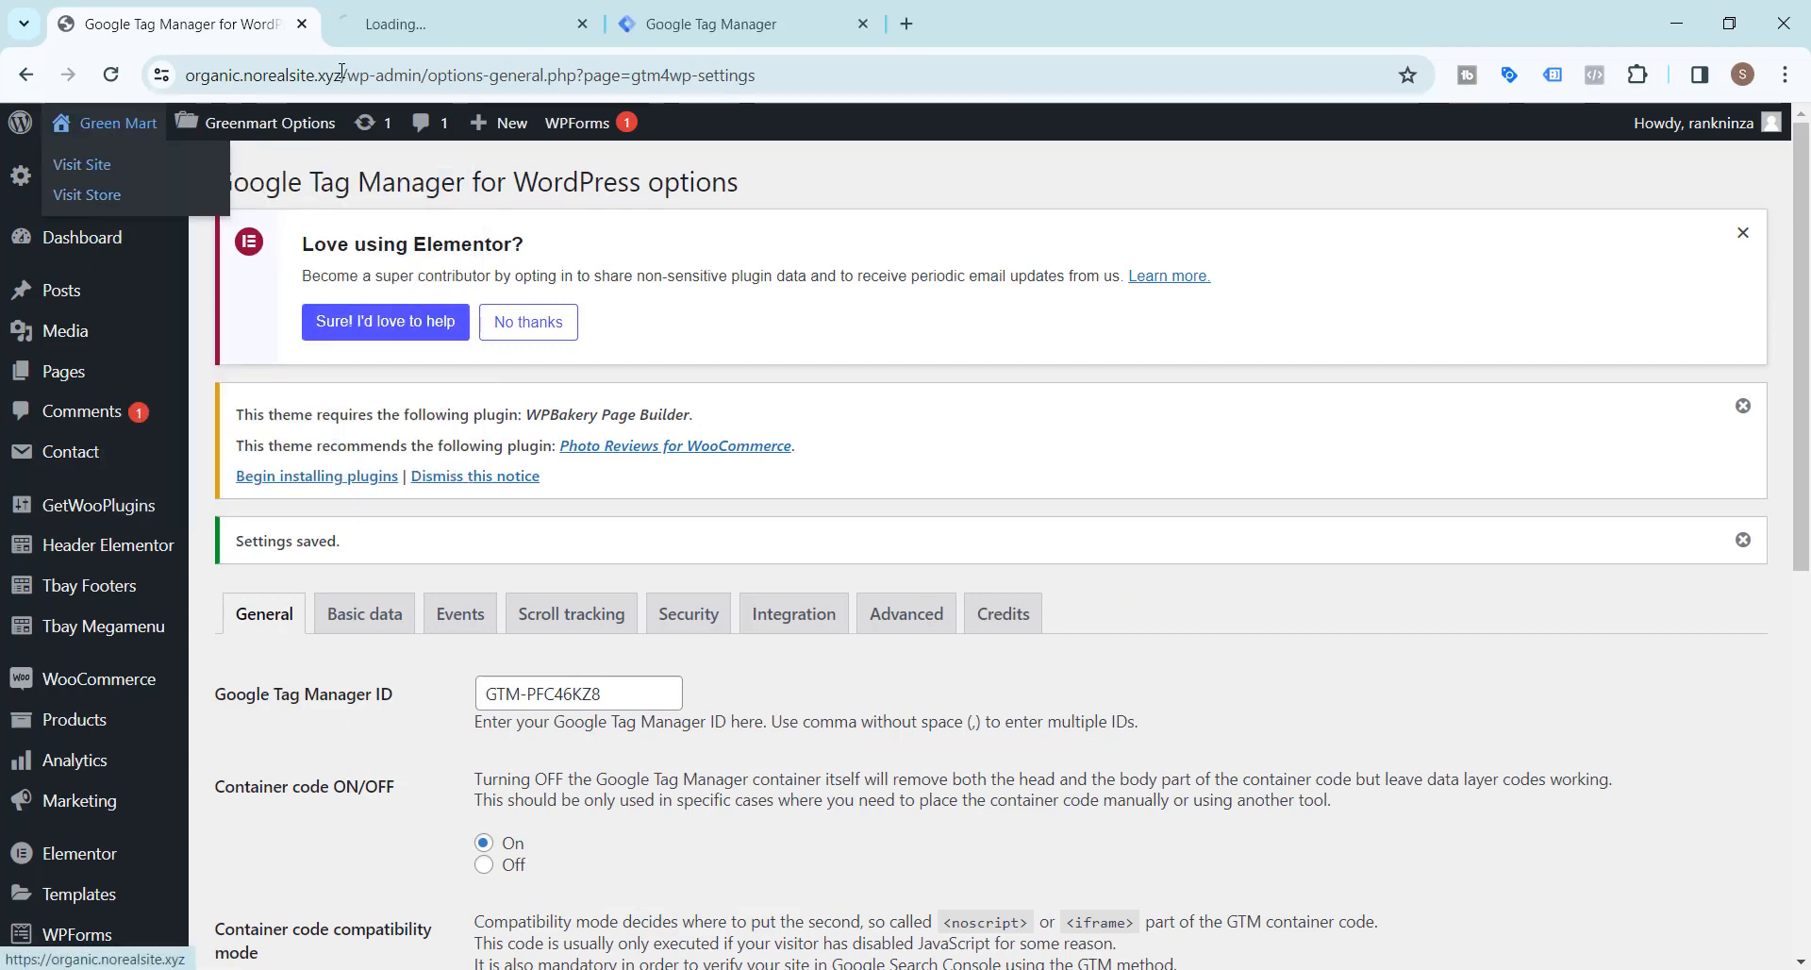
left_click(707, 23)
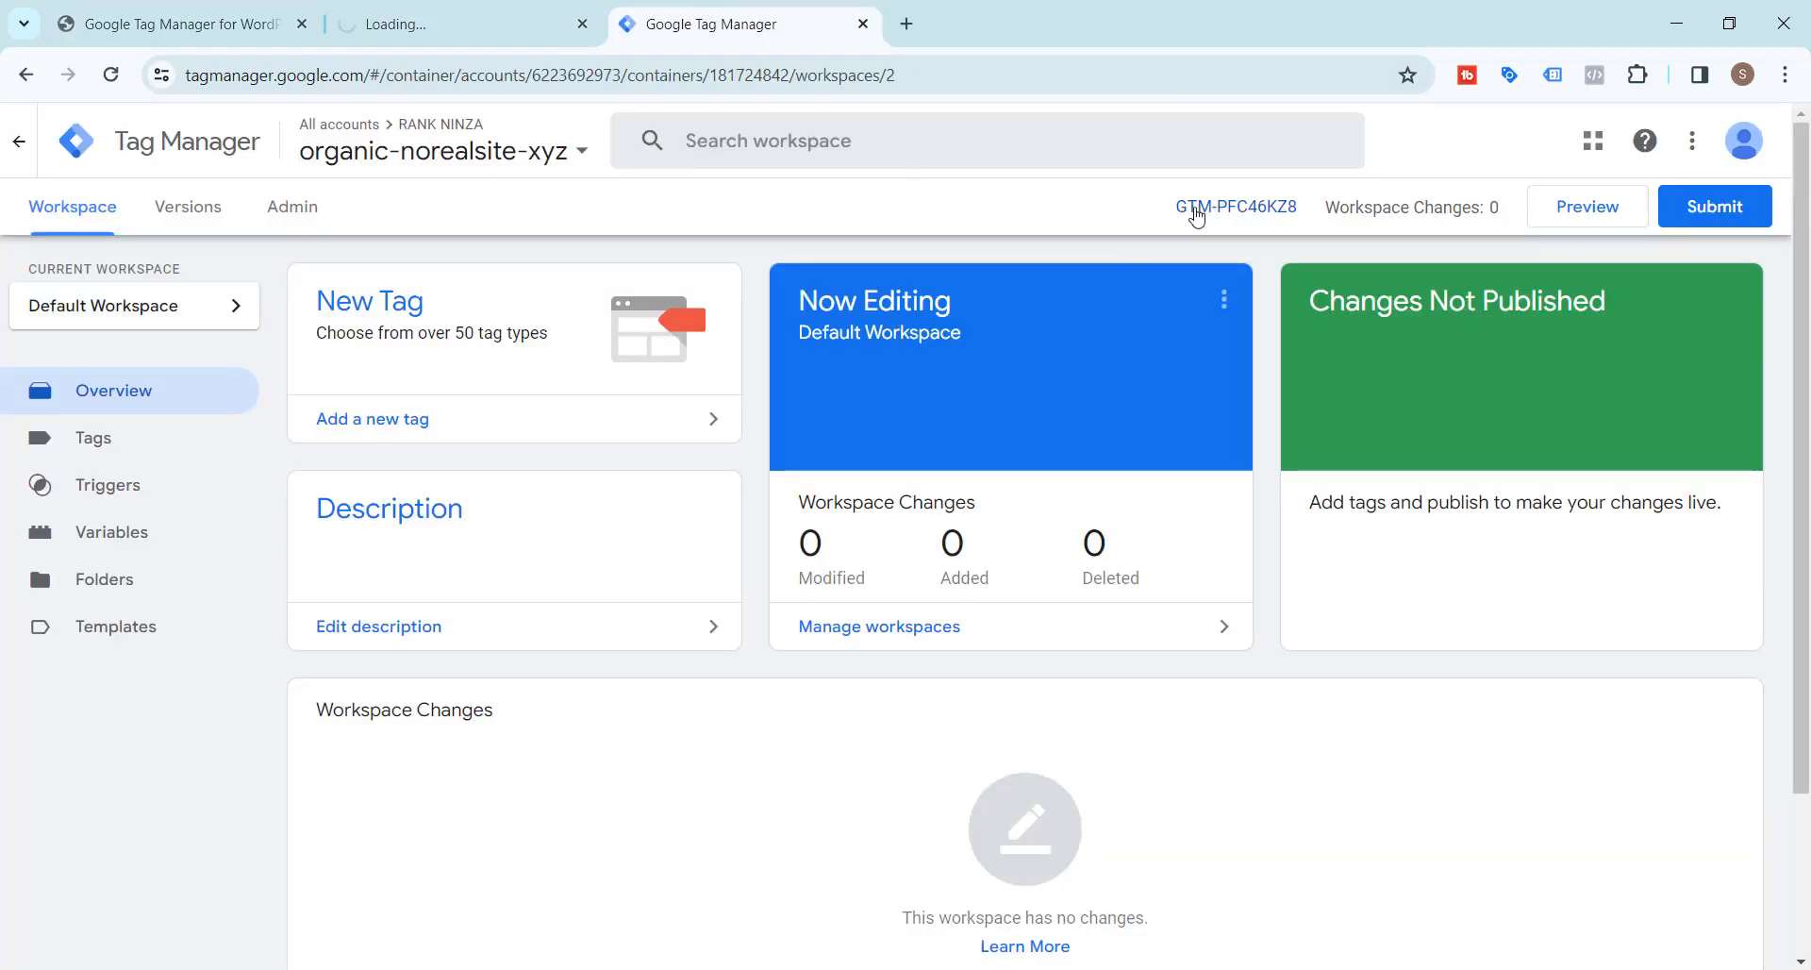
left_click(471, 32)
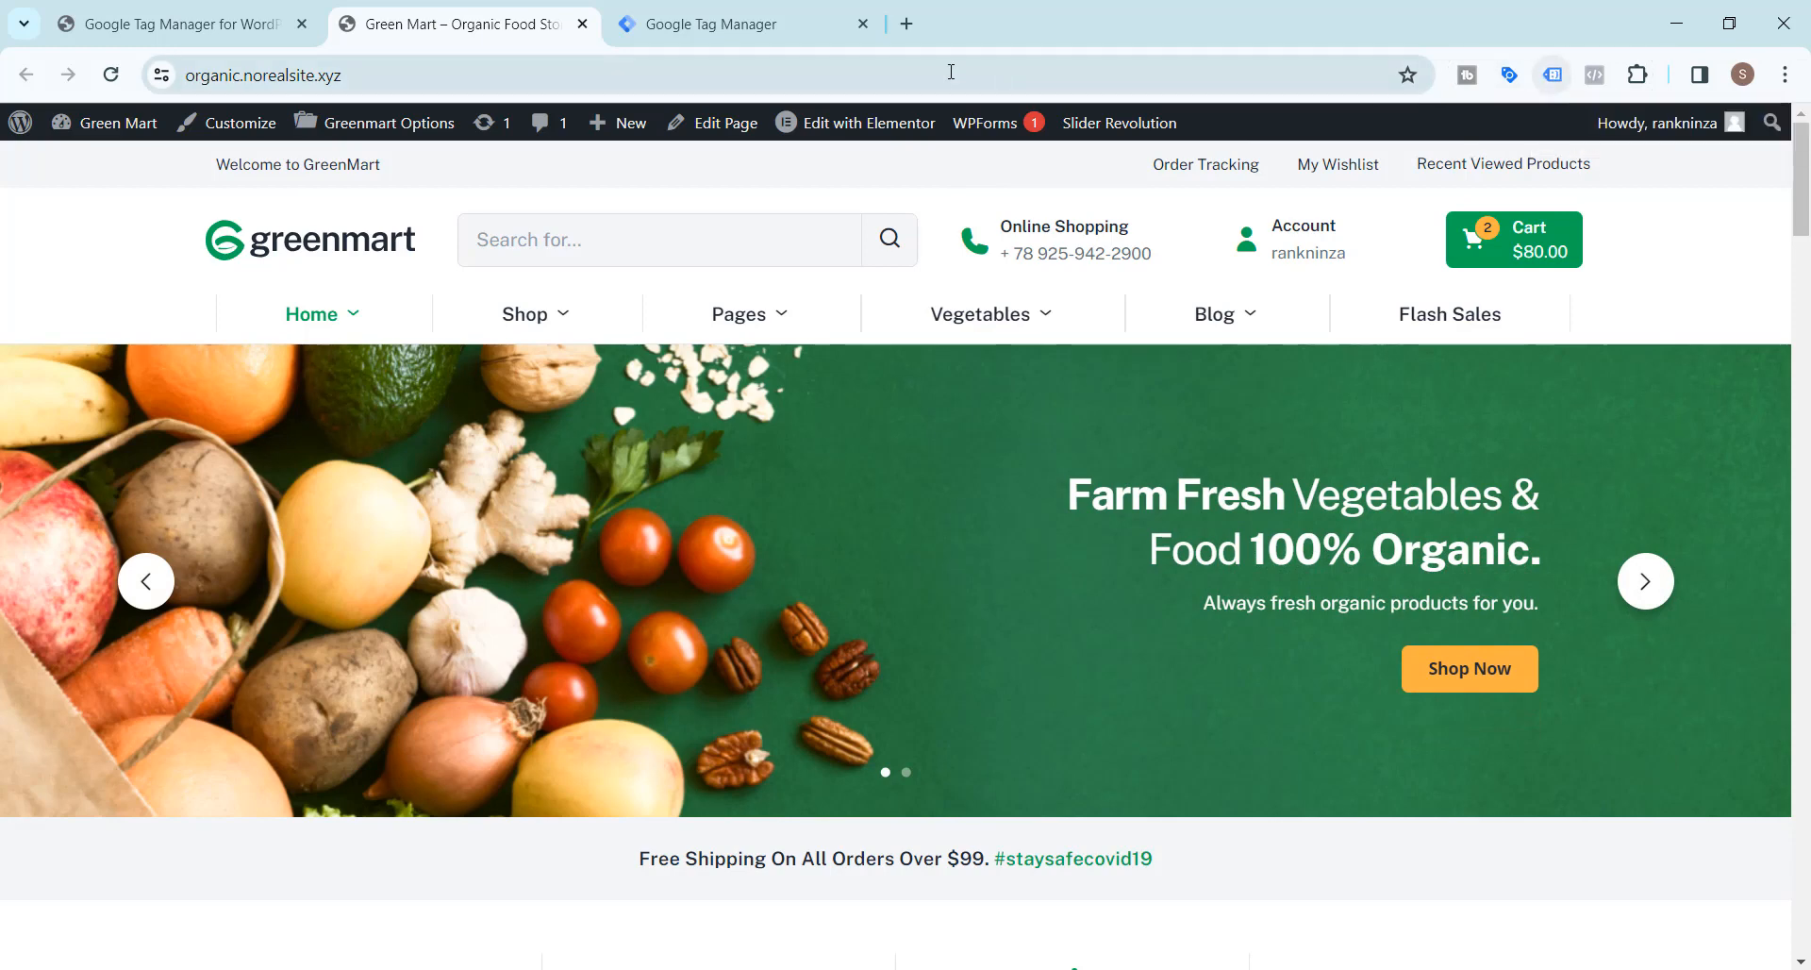
Step: Search Google for tag assistant legacy in a new tab, view the extension's Chrome Web Store page, and close that tab
left_click(907, 24)
type("go")
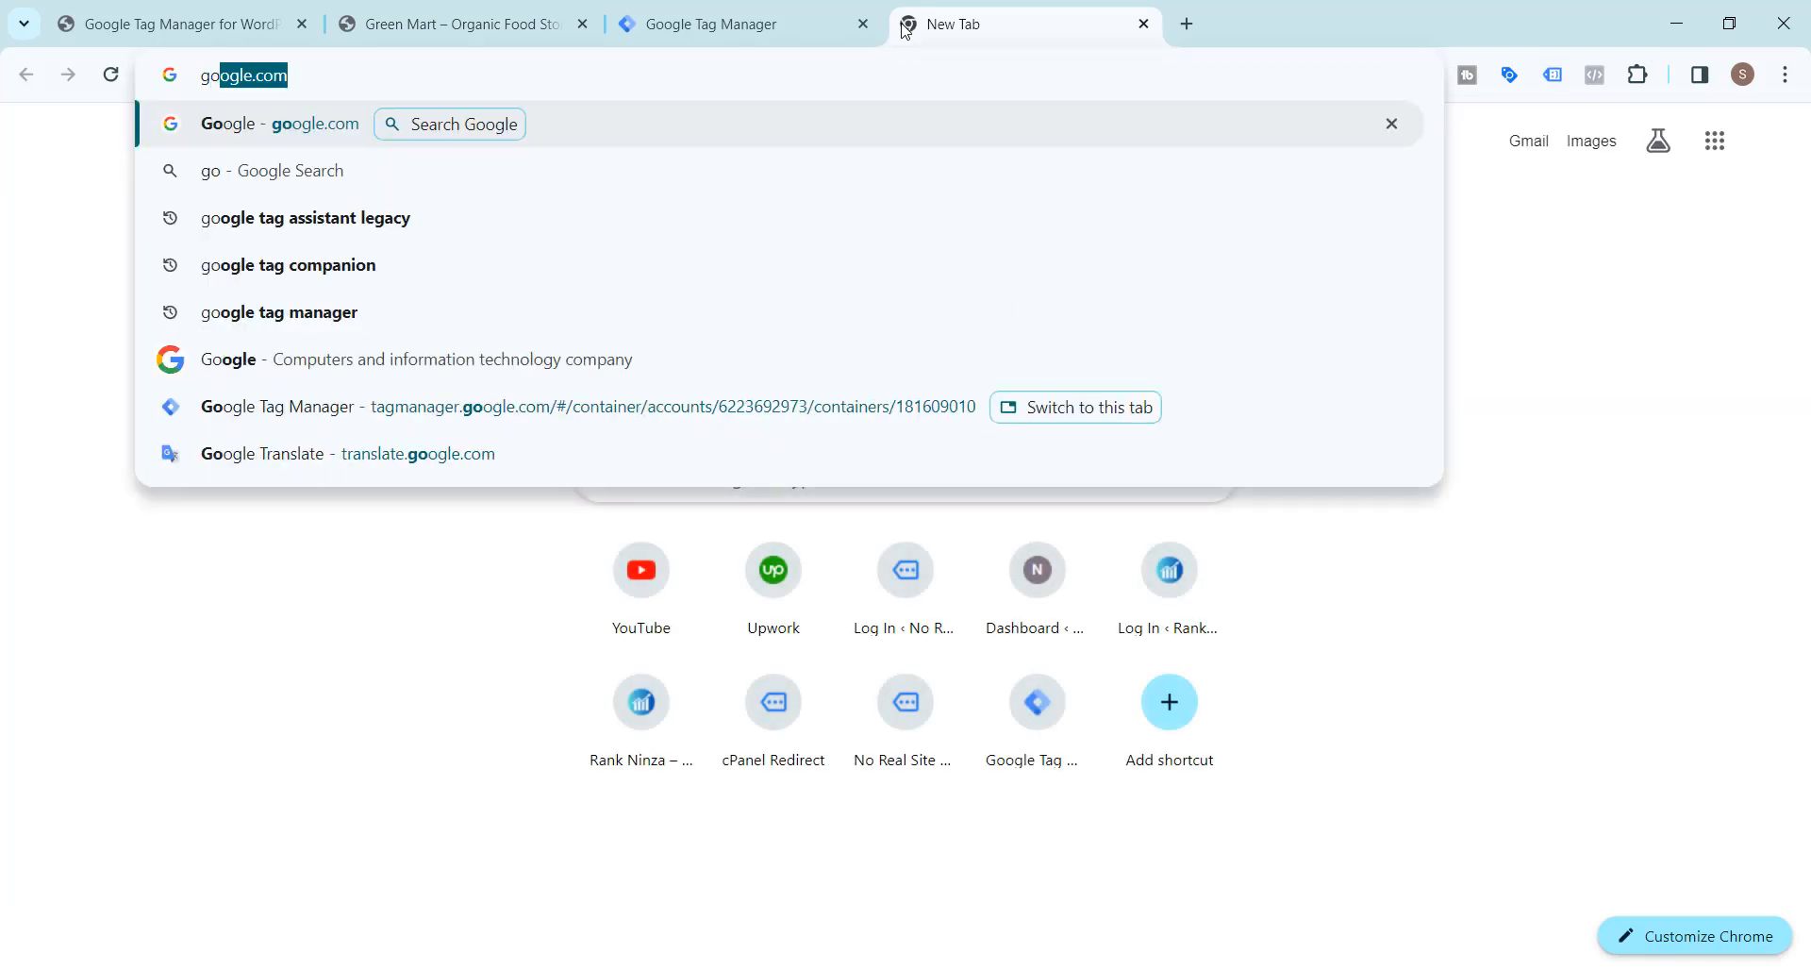
type("ogle.com")
key("Return")
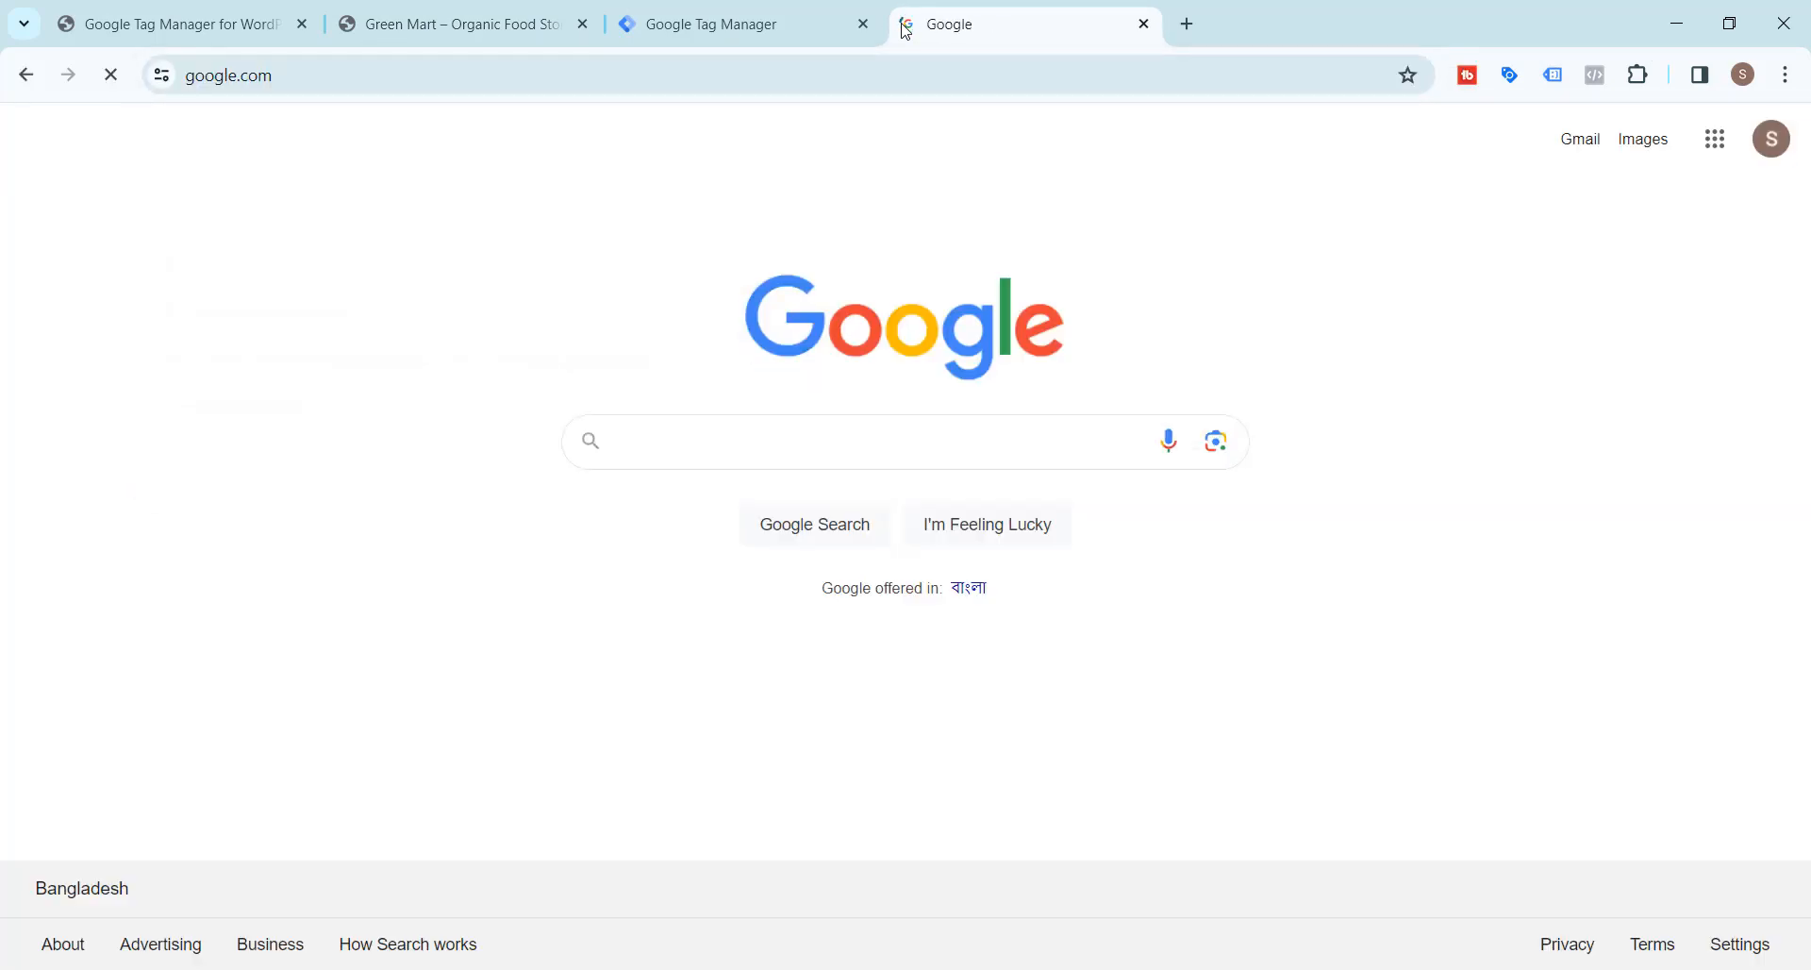
type("tag assi")
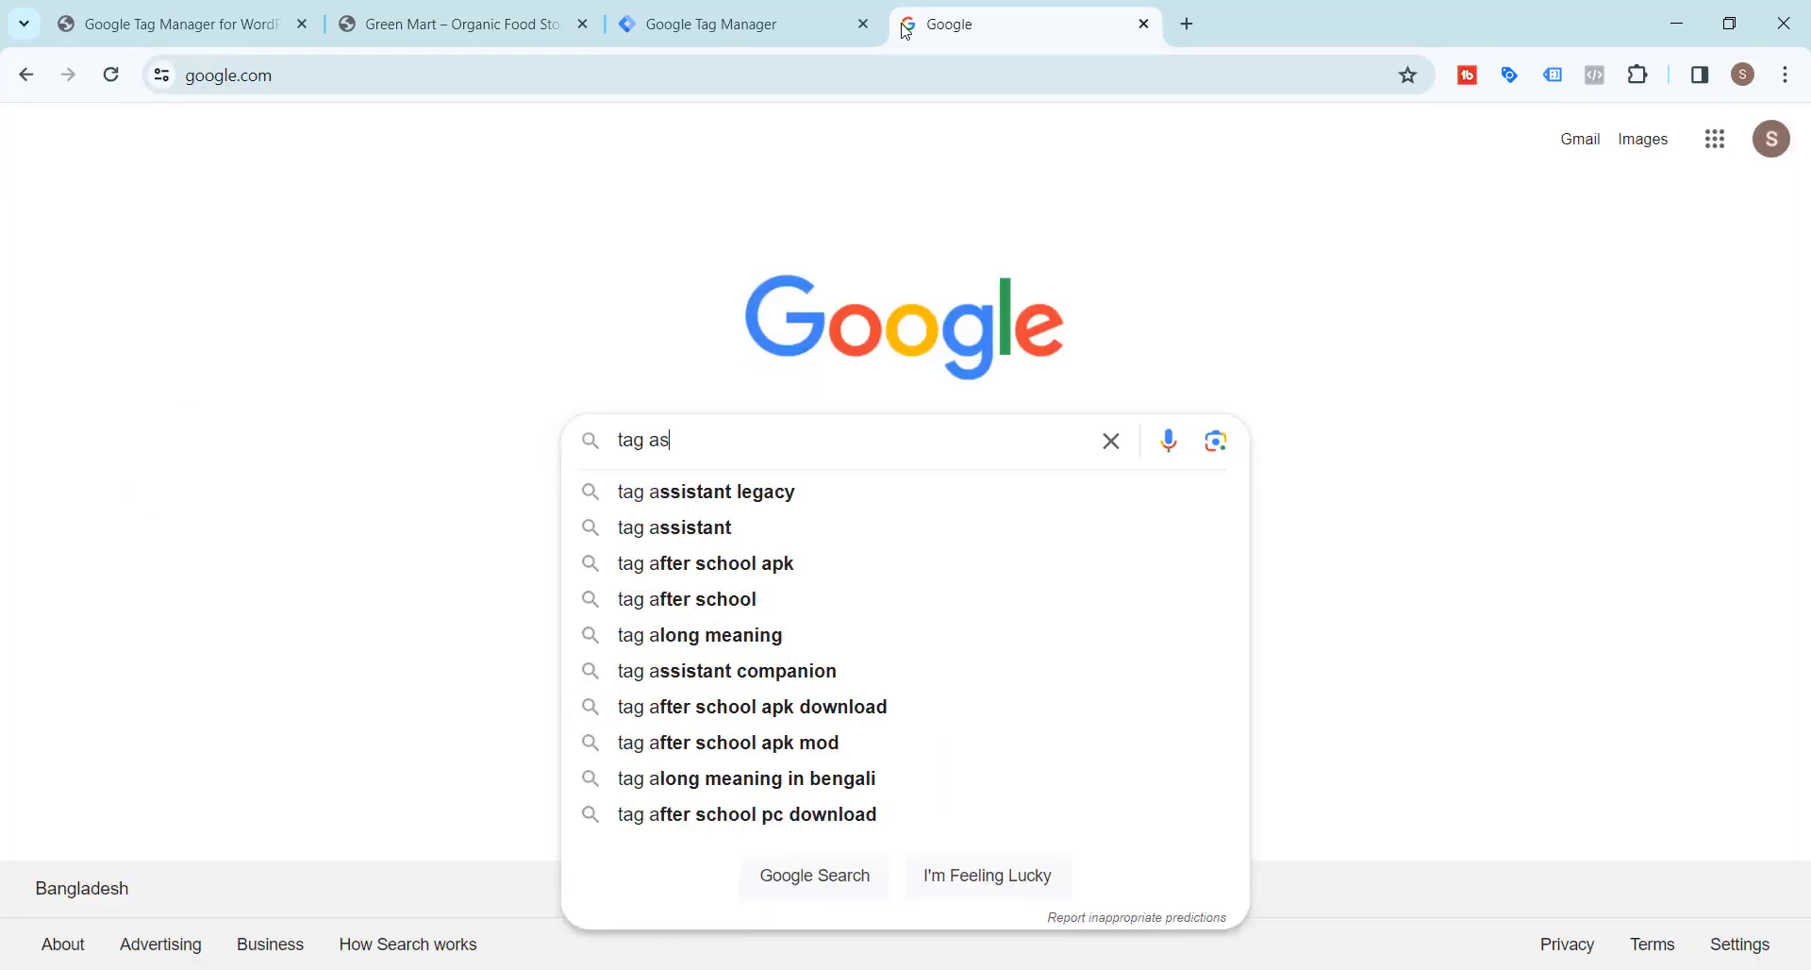
key("Down")
key("Return")
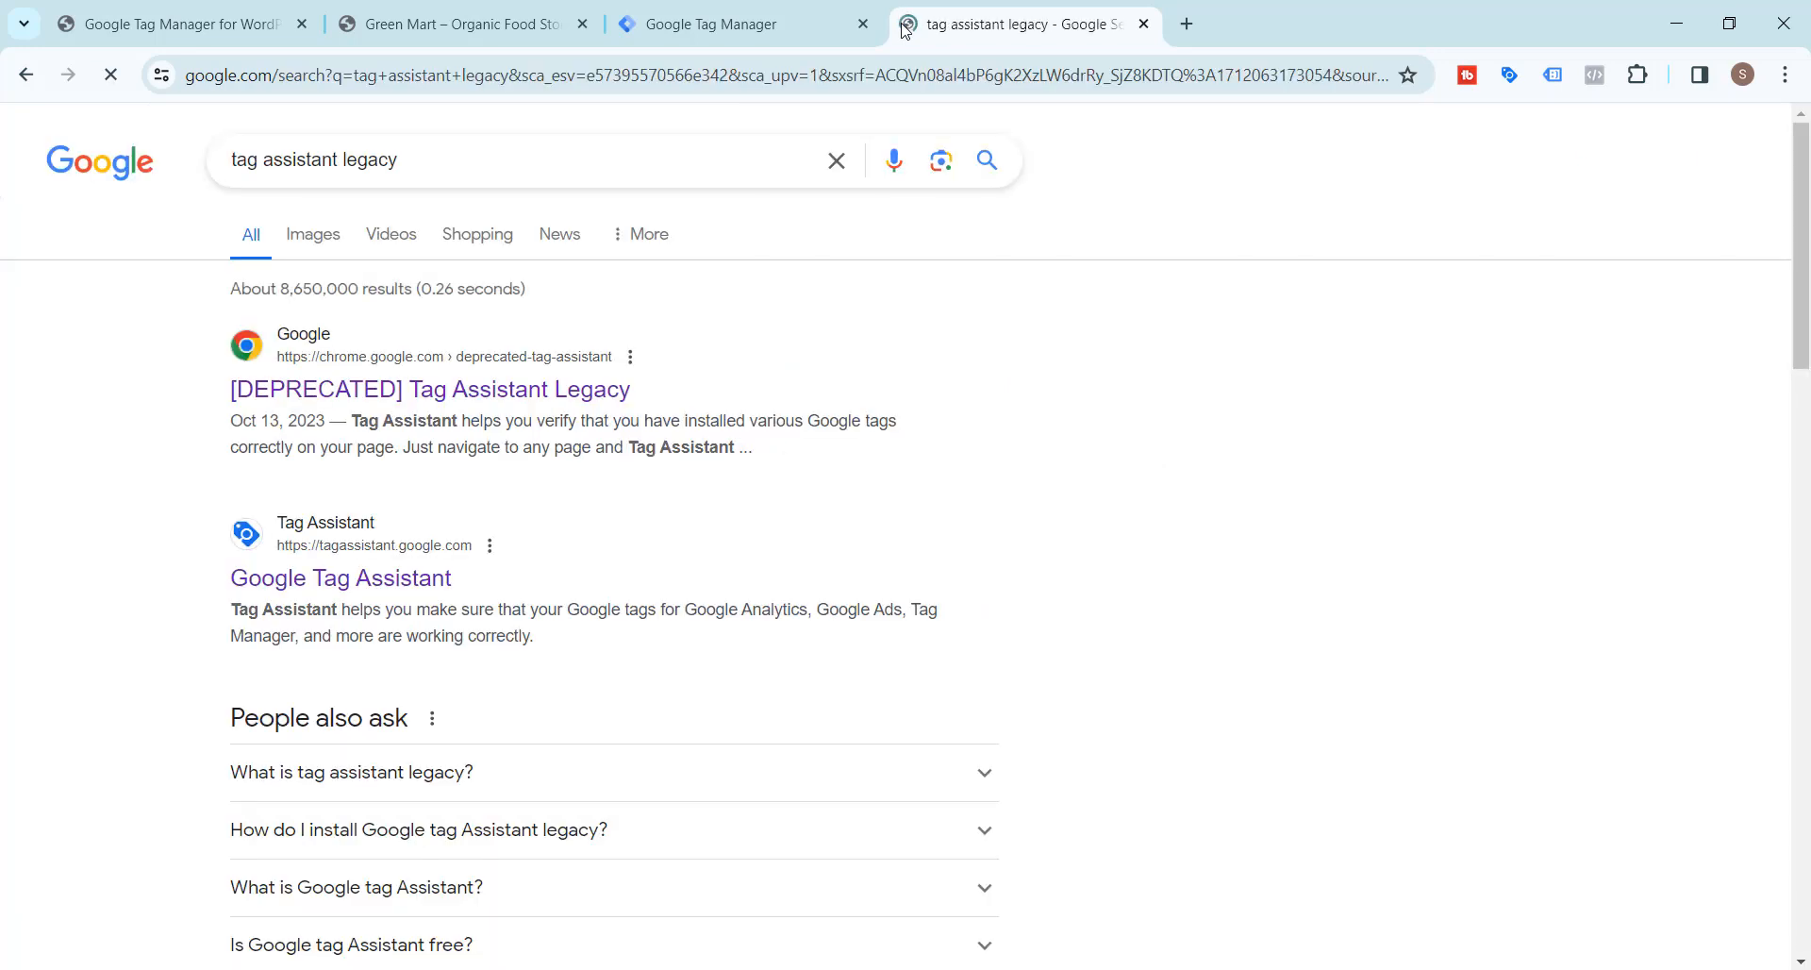
left_click(460, 406)
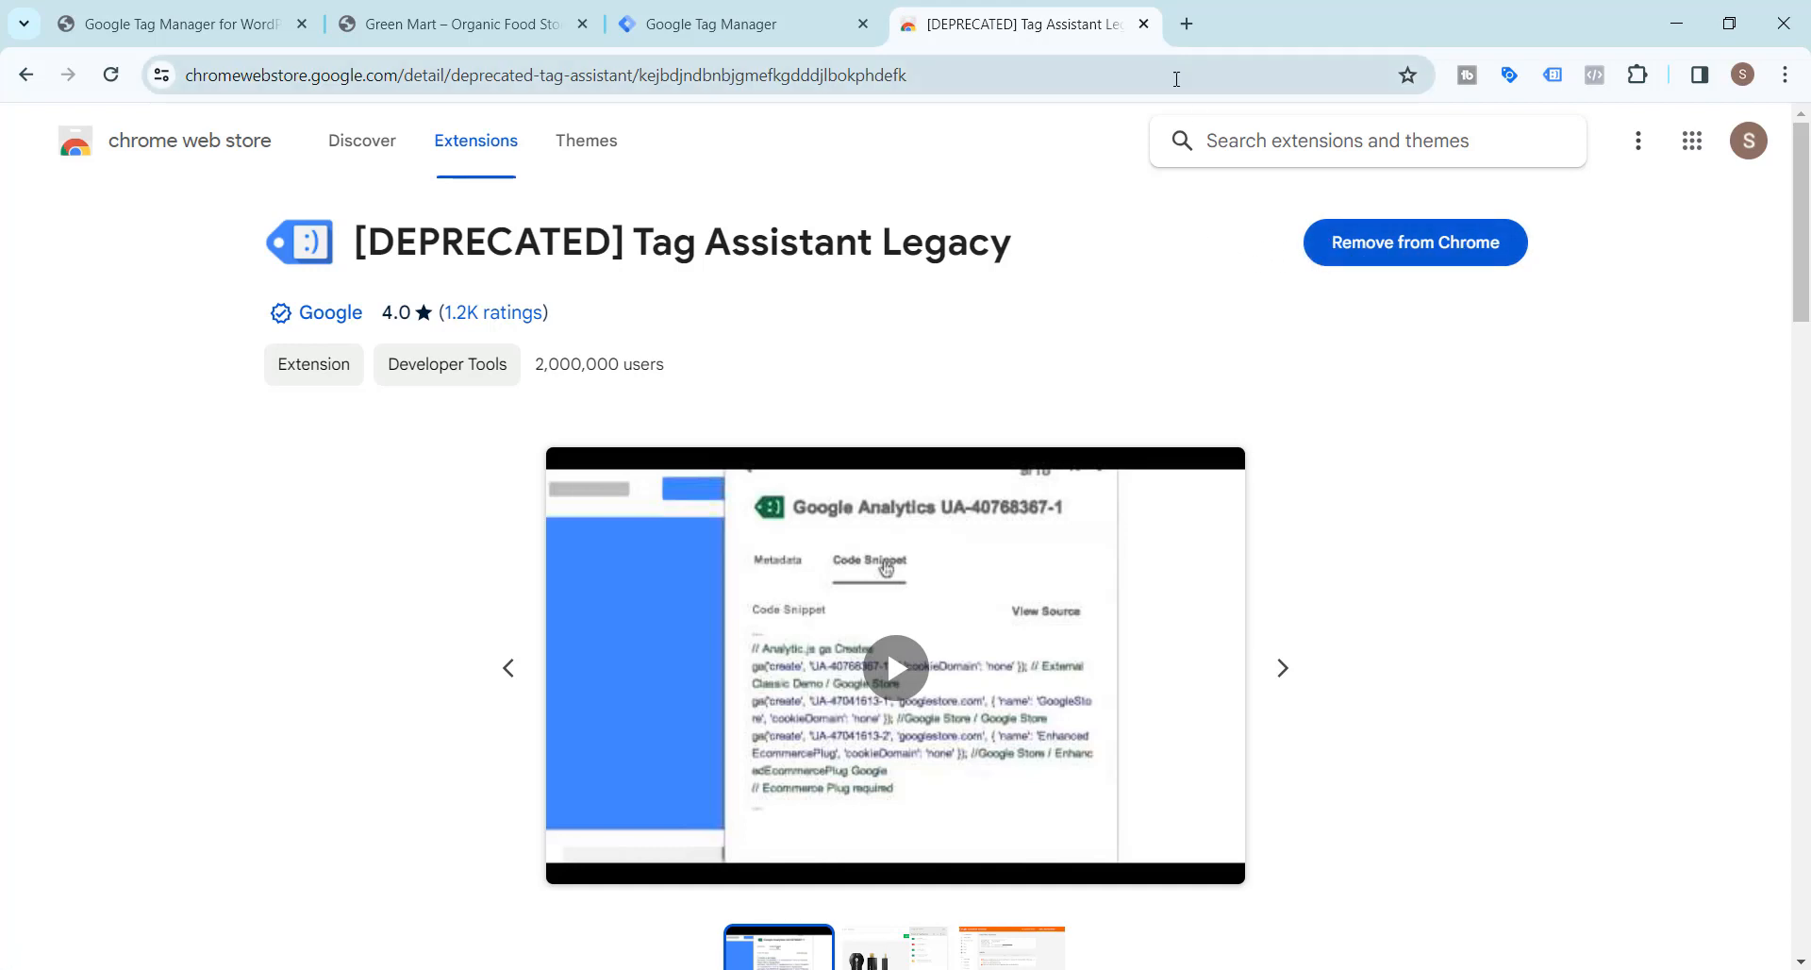
left_click(1143, 23)
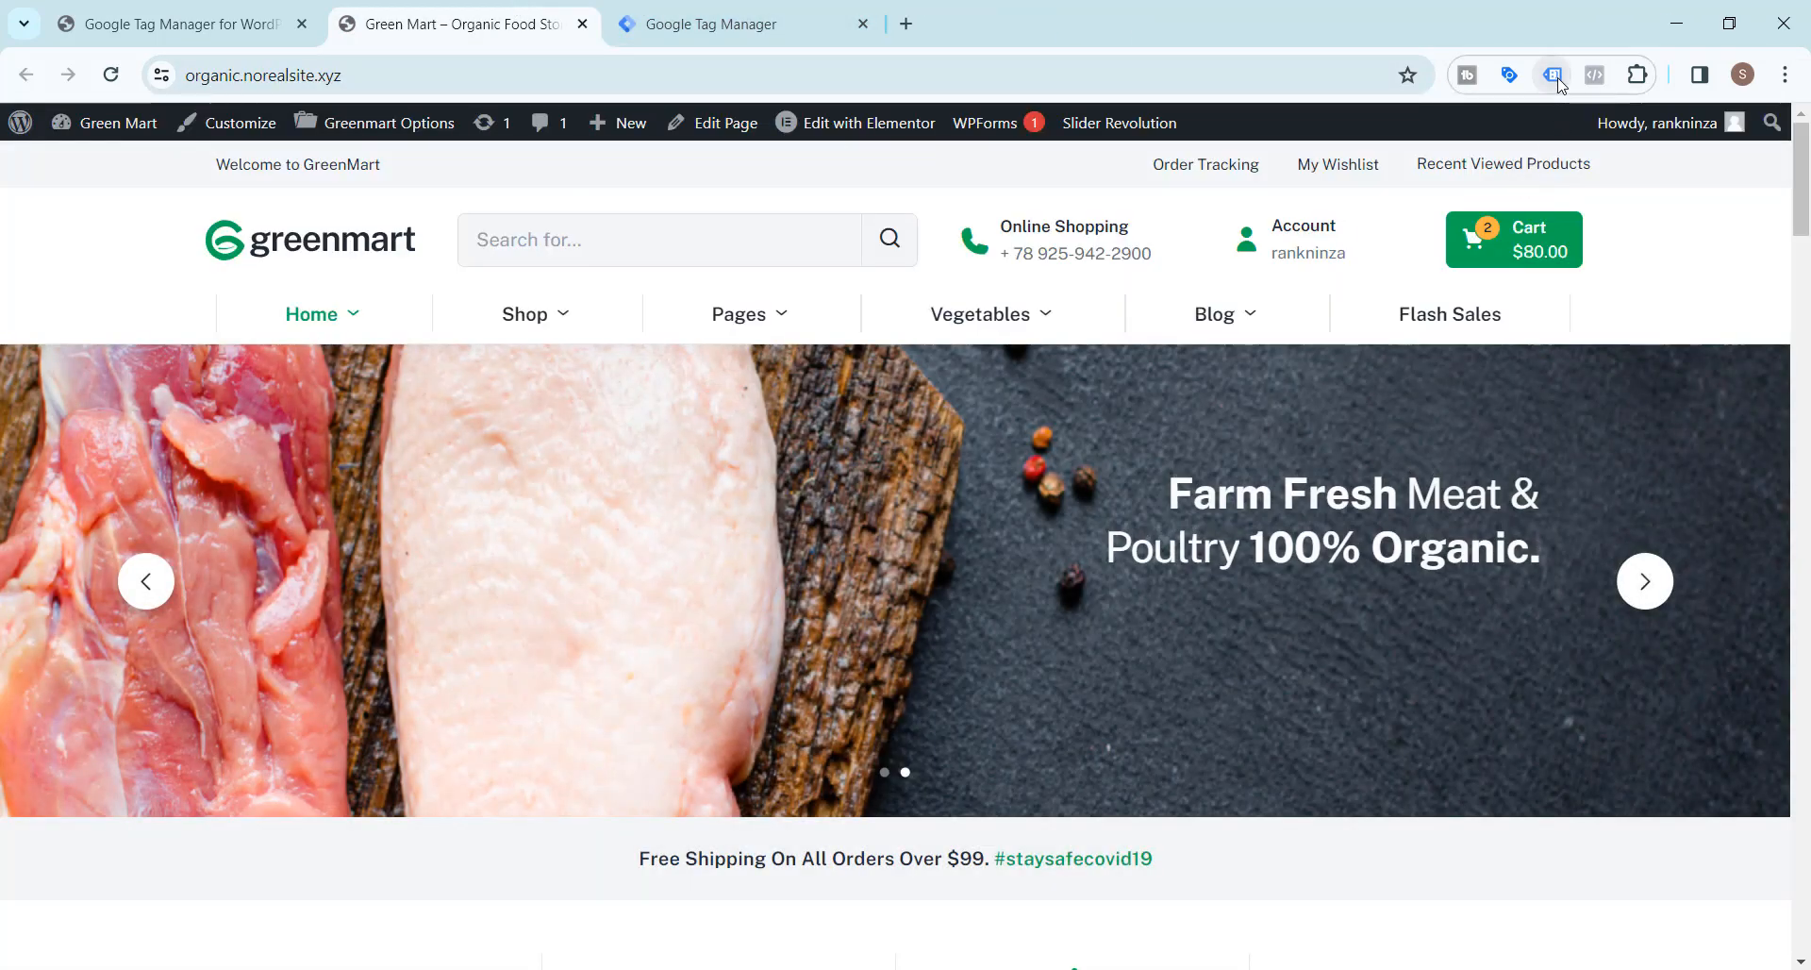
Step: Enable Tag Assistant Legacy on the Green Mart site, reload the page, and compare the detected tag ID with the Tag Manager container
left_click(1554, 76)
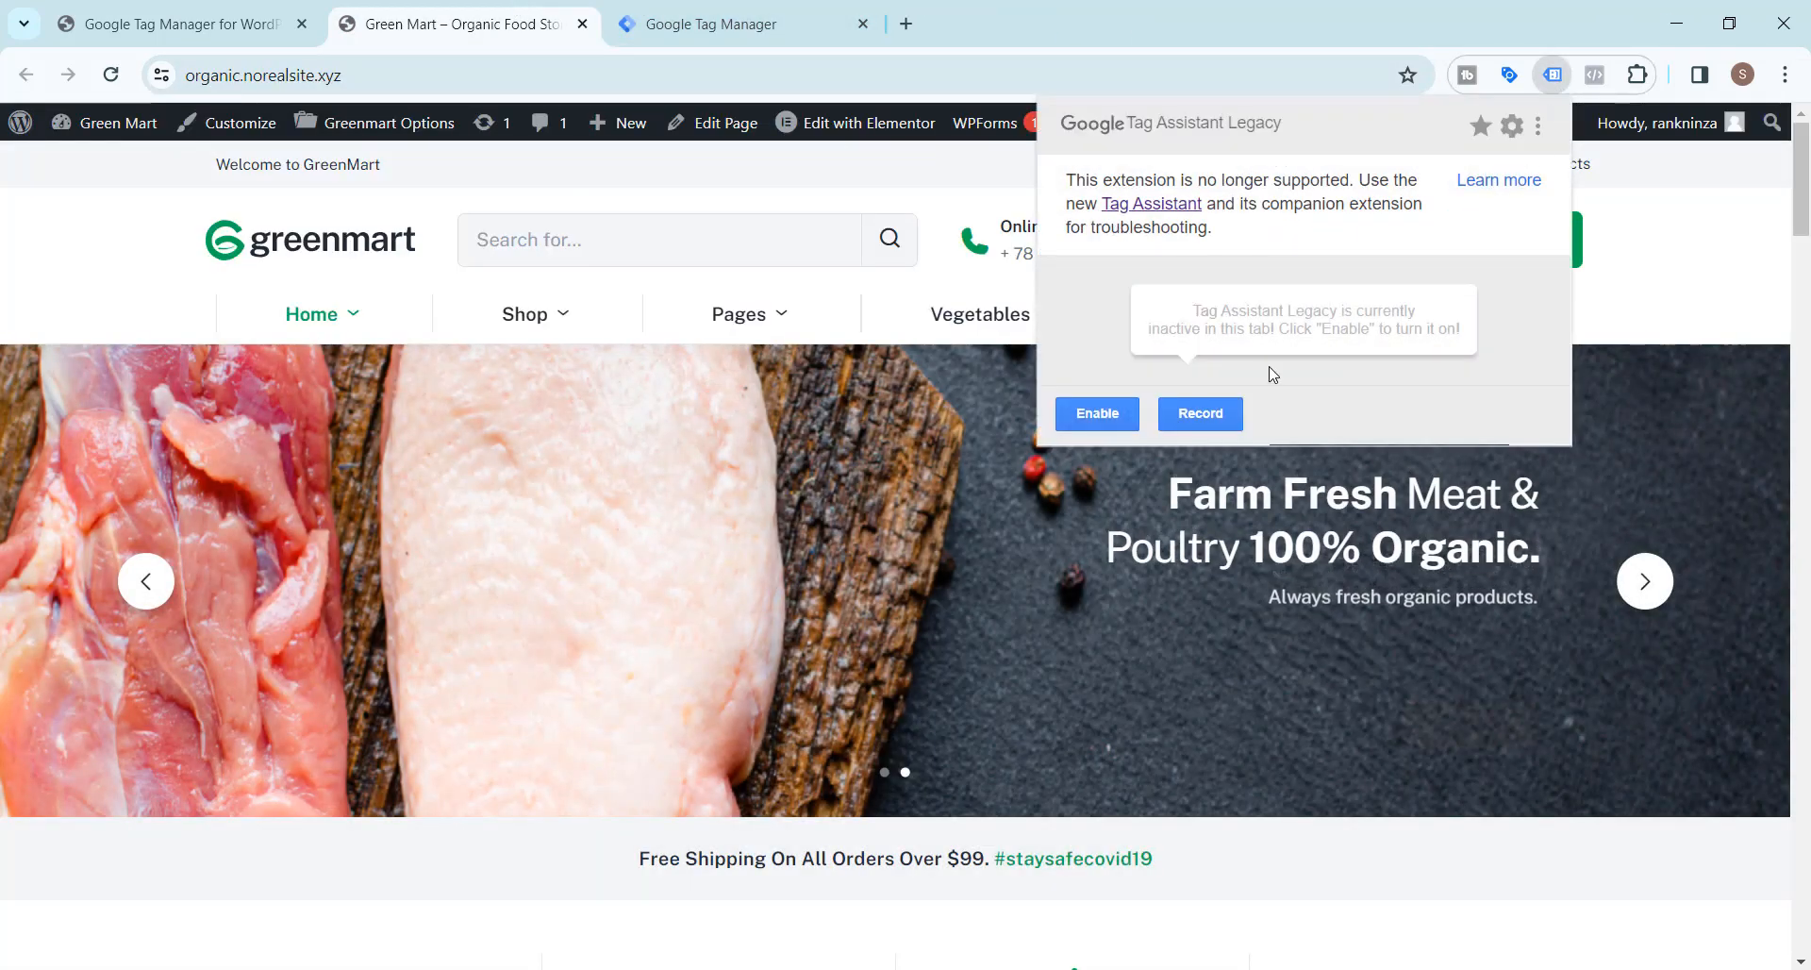
left_click(1099, 409)
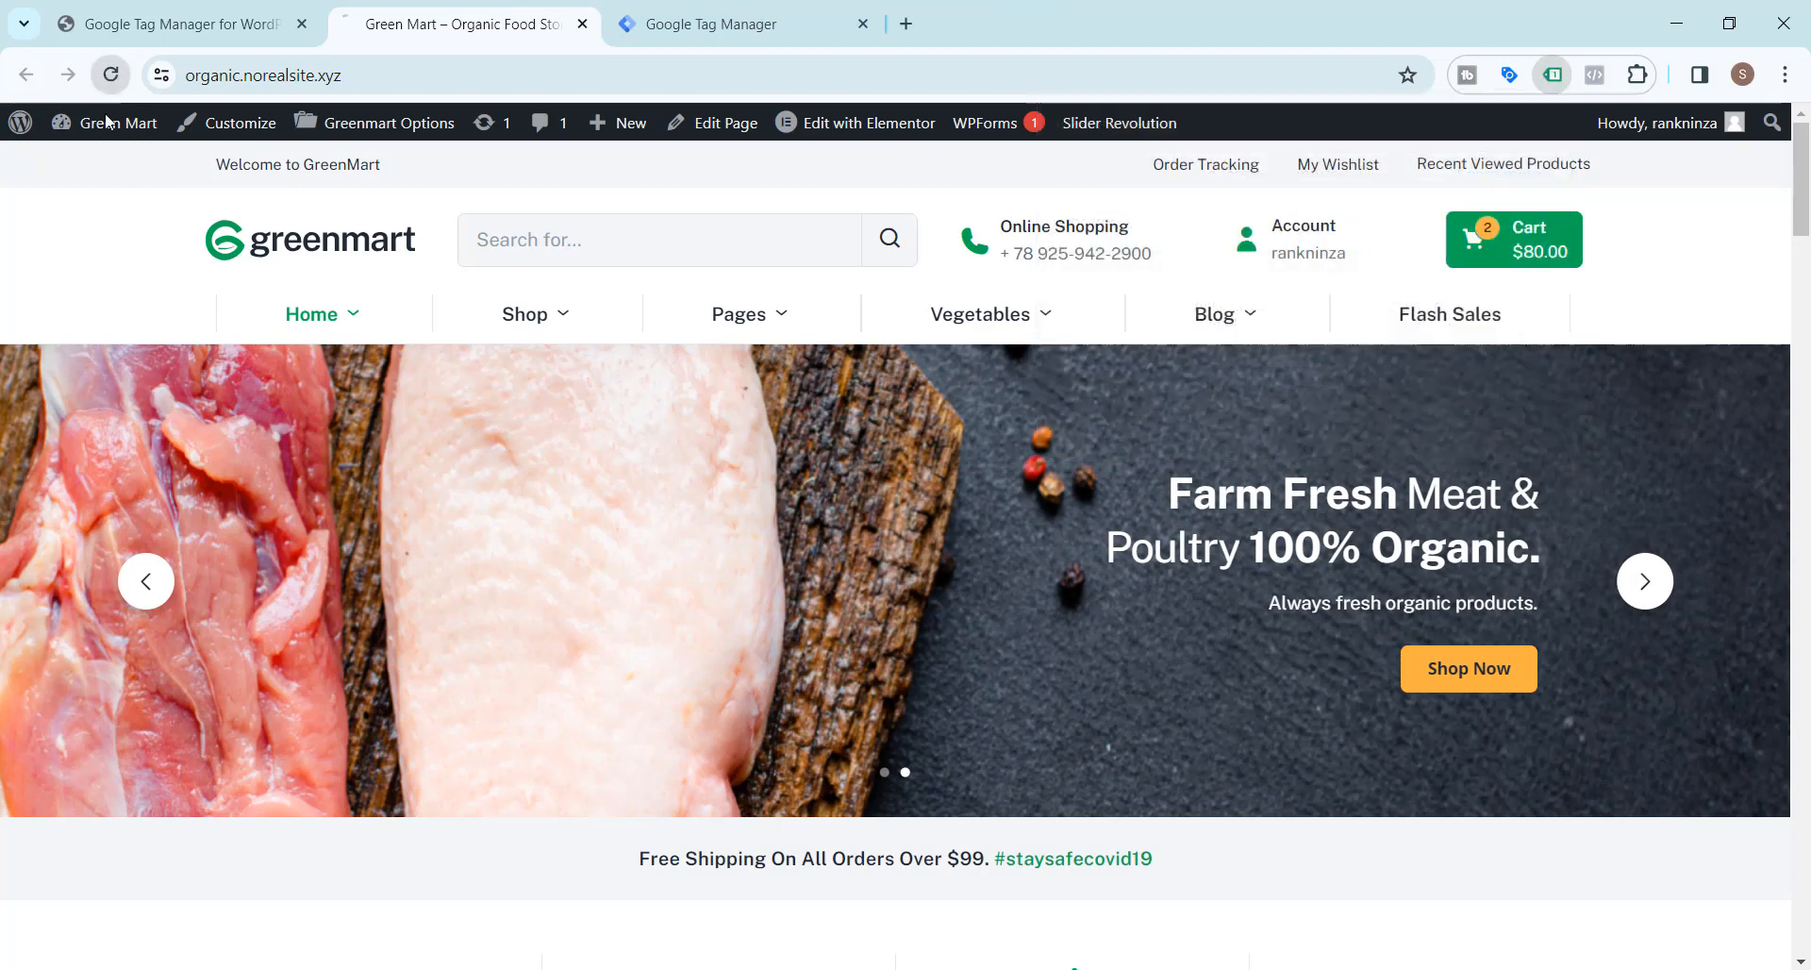
left_click(111, 75)
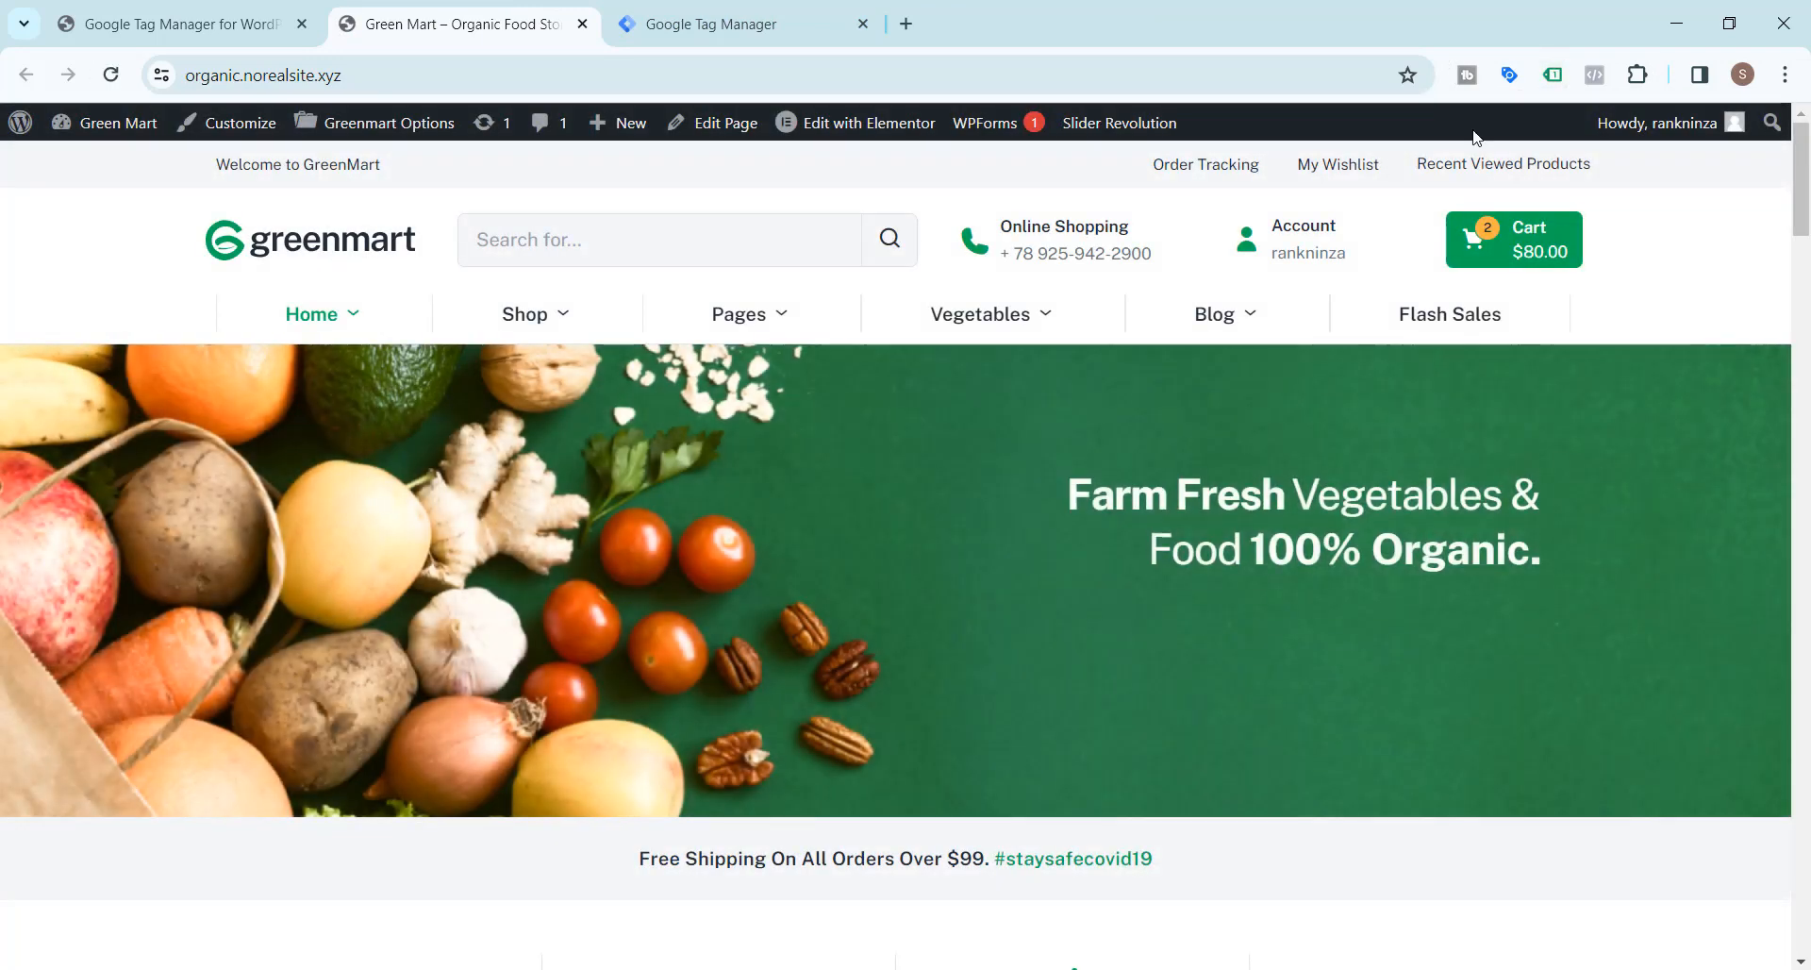
left_click(1554, 76)
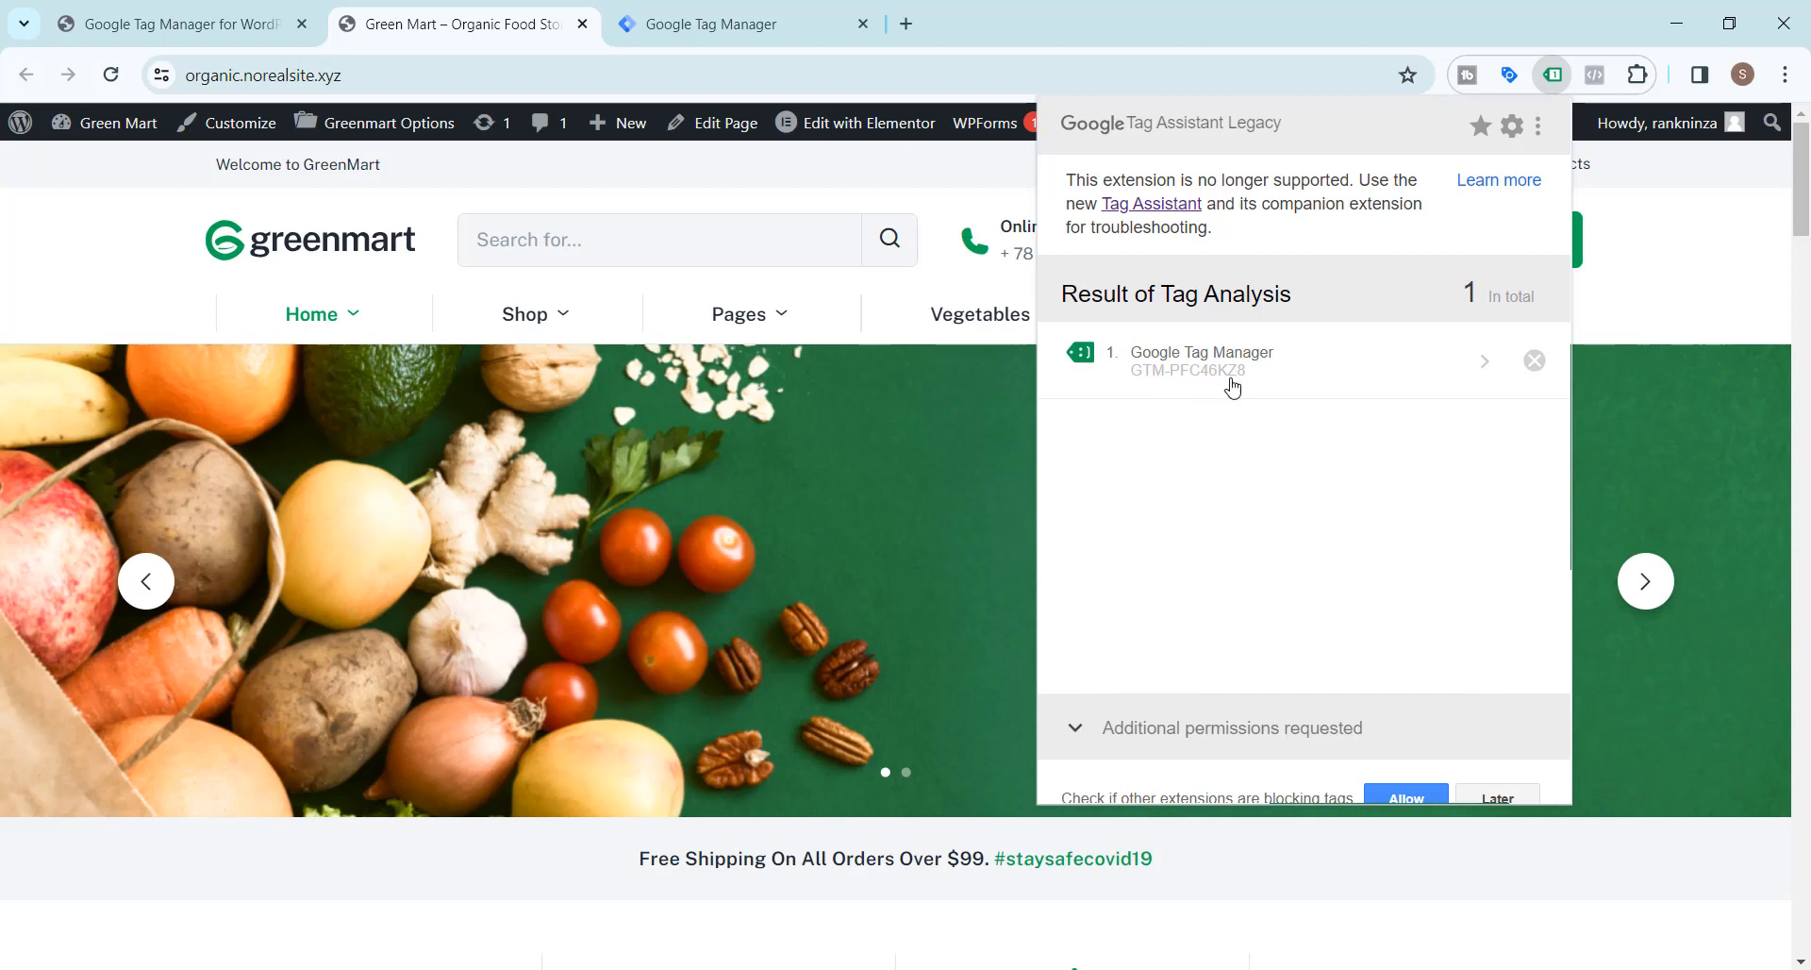
left_click(831, 24)
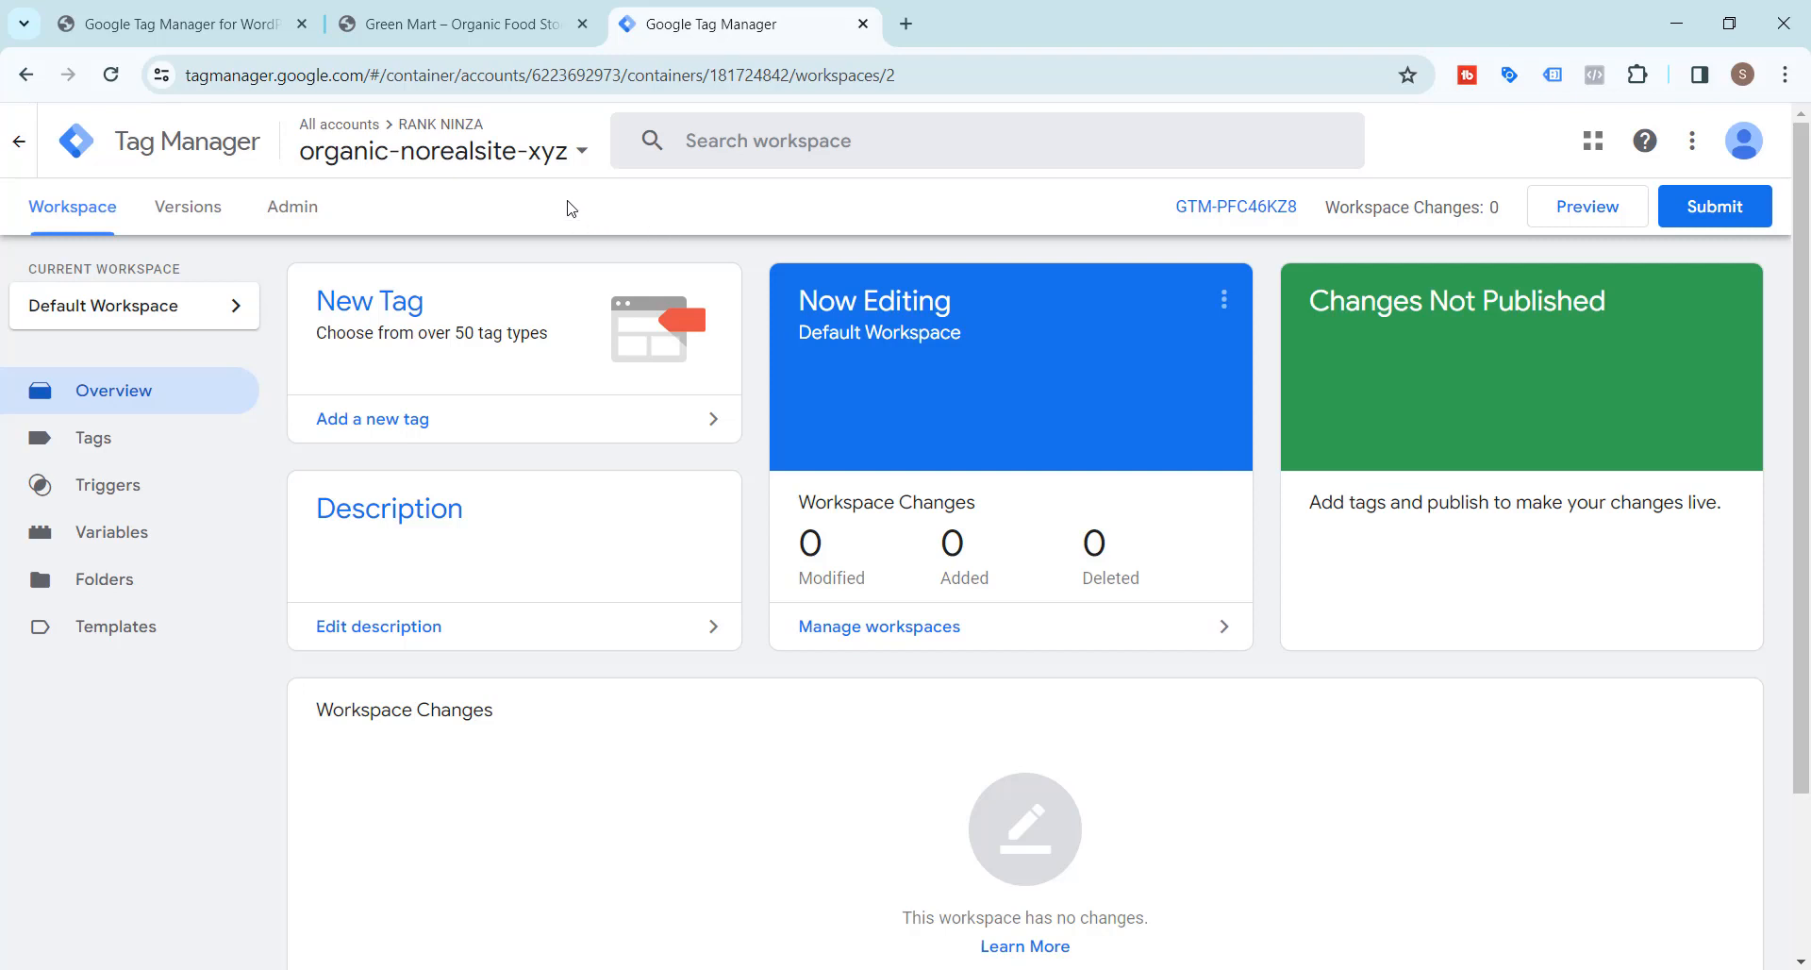
Step: Open Facebook in a new tab and go to the Meta Business Suite settings of the Rank Ninza portfolio
left_click(906, 24)
type("fa")
key("Return")
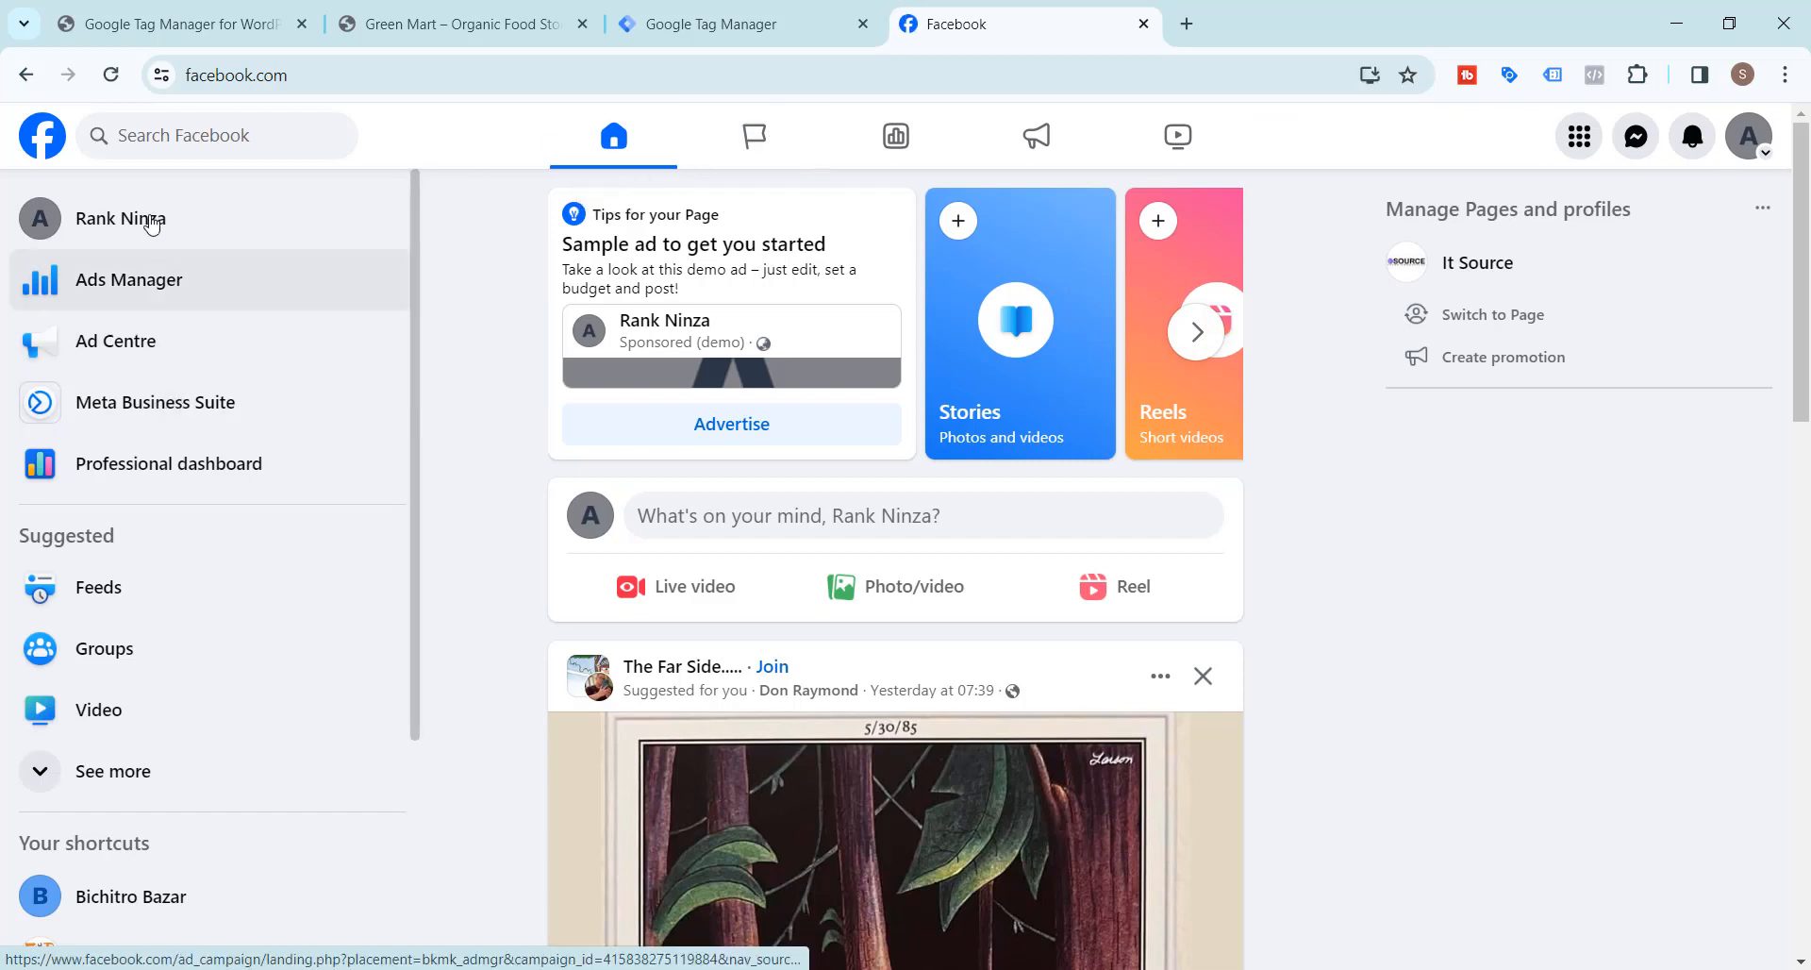
left_click(163, 408)
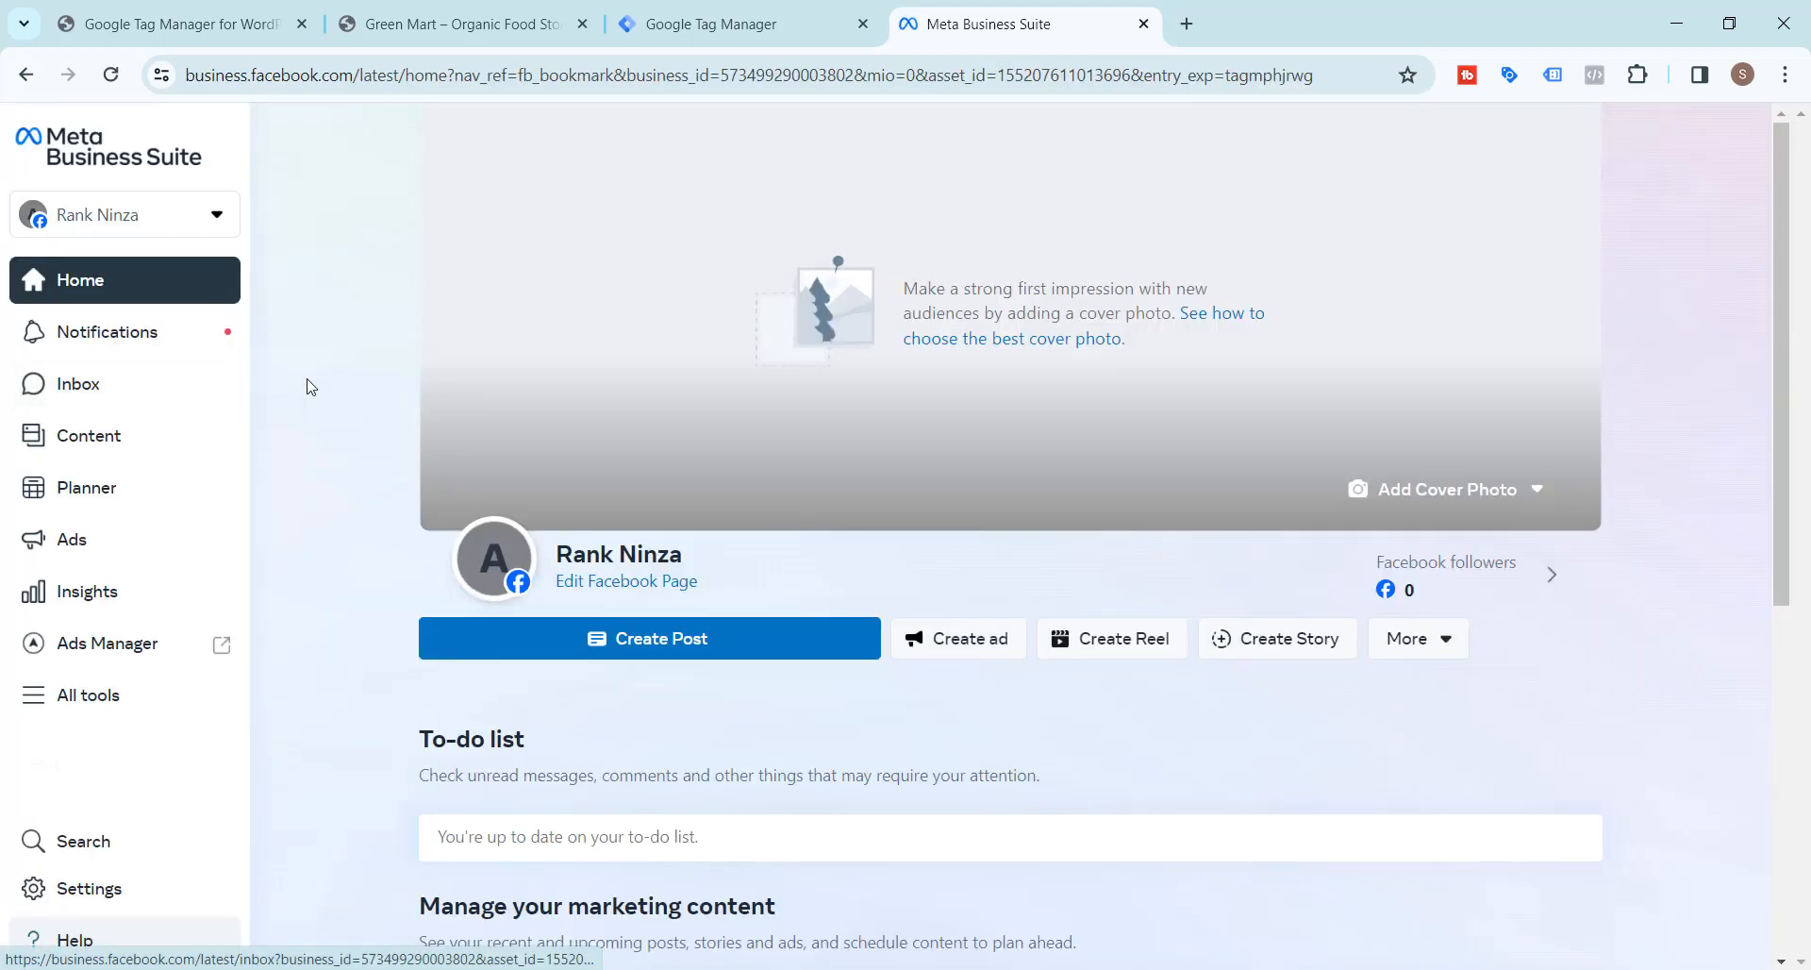
left_click(87, 890)
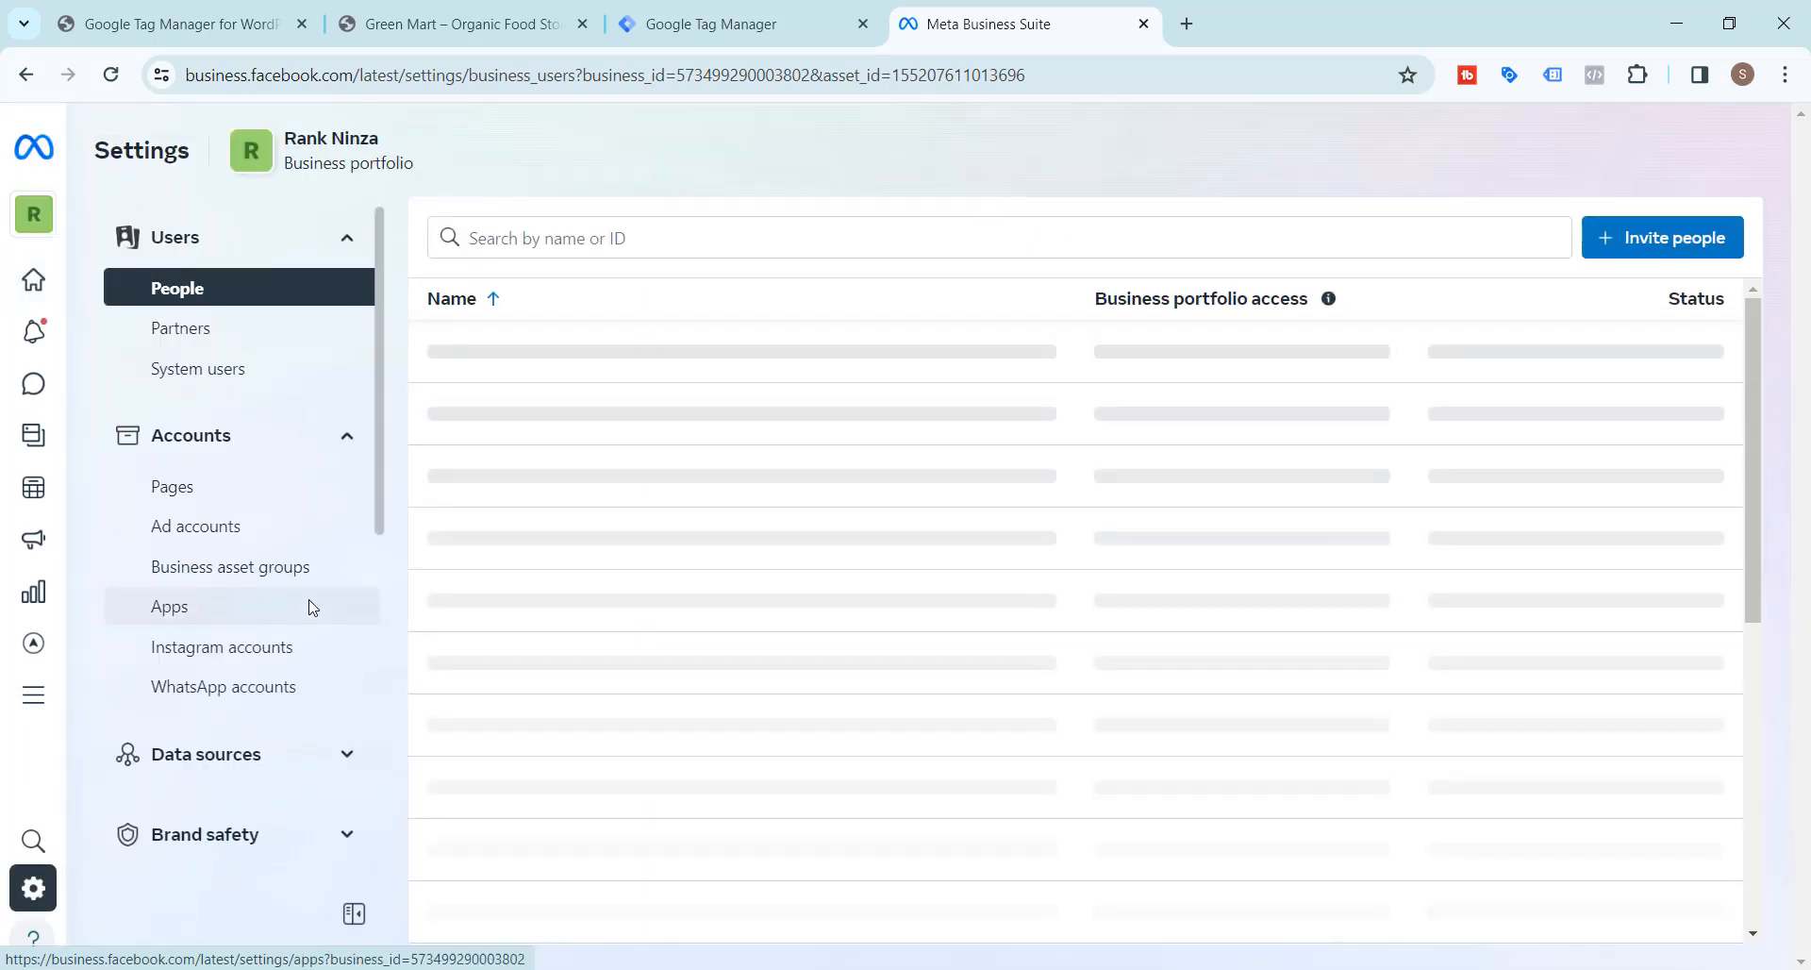
Step: Create a new dataset named Organic No Real Site Pixel under the Rank Ninza portfolio's data sources
scroll(275, 432, "down", 2)
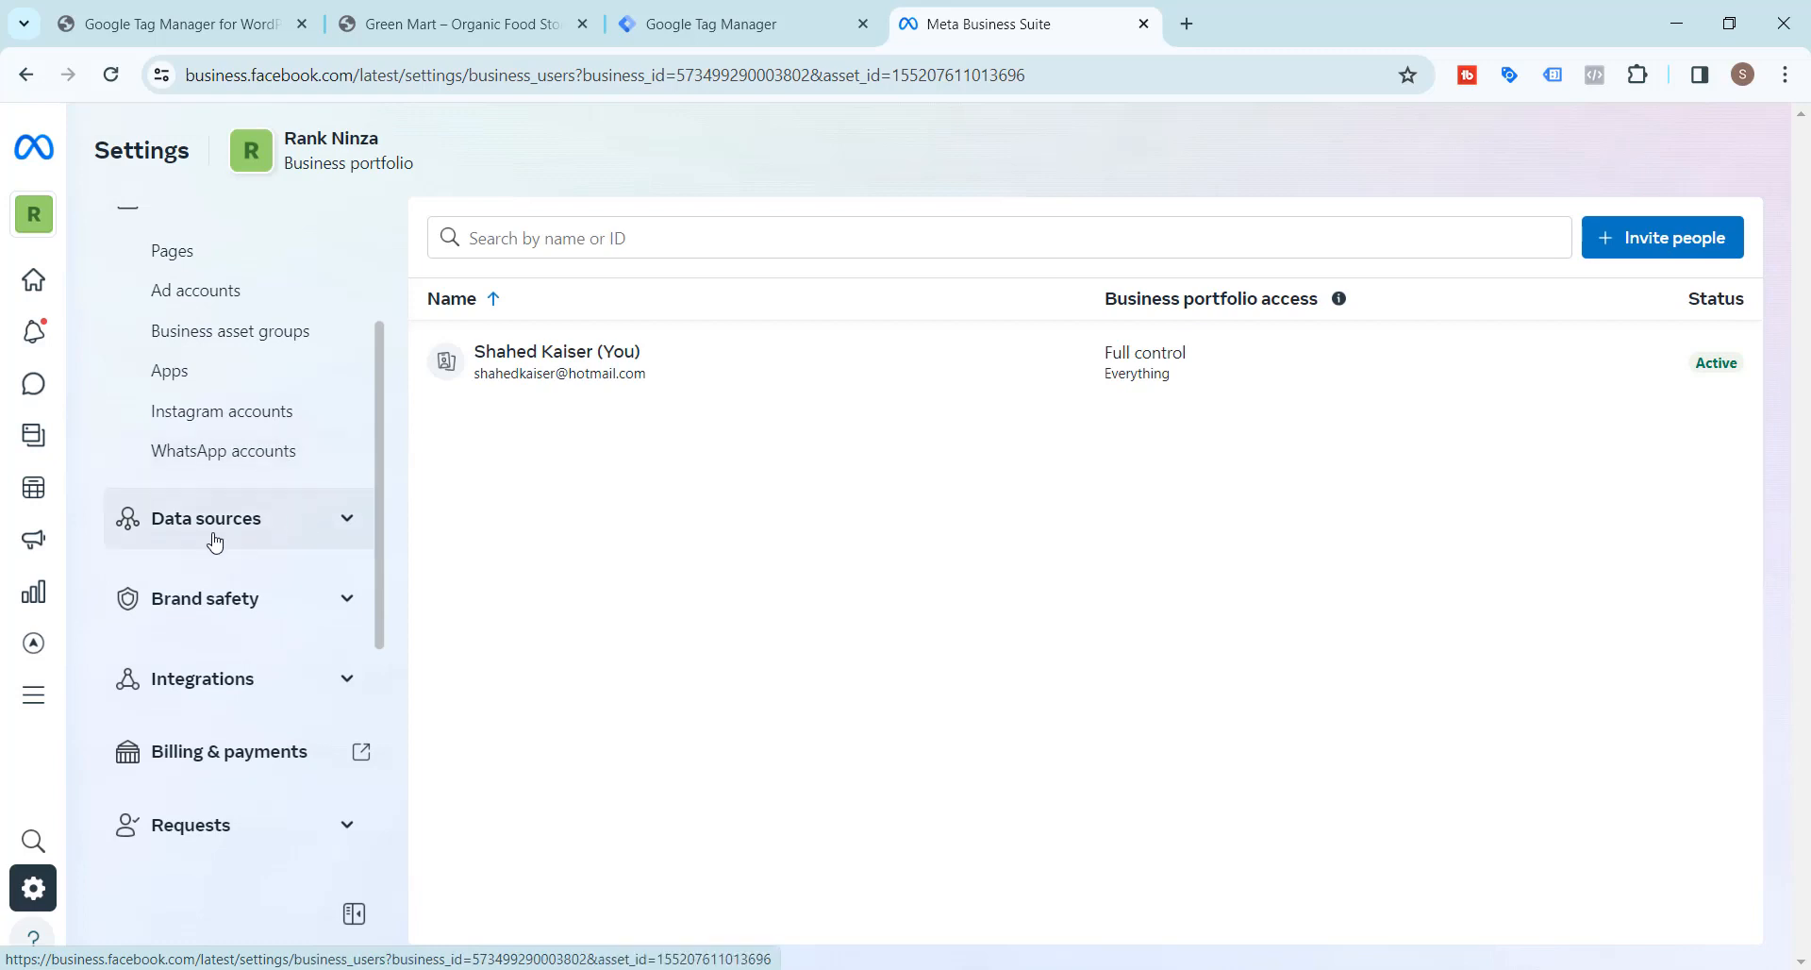
left_click(347, 521)
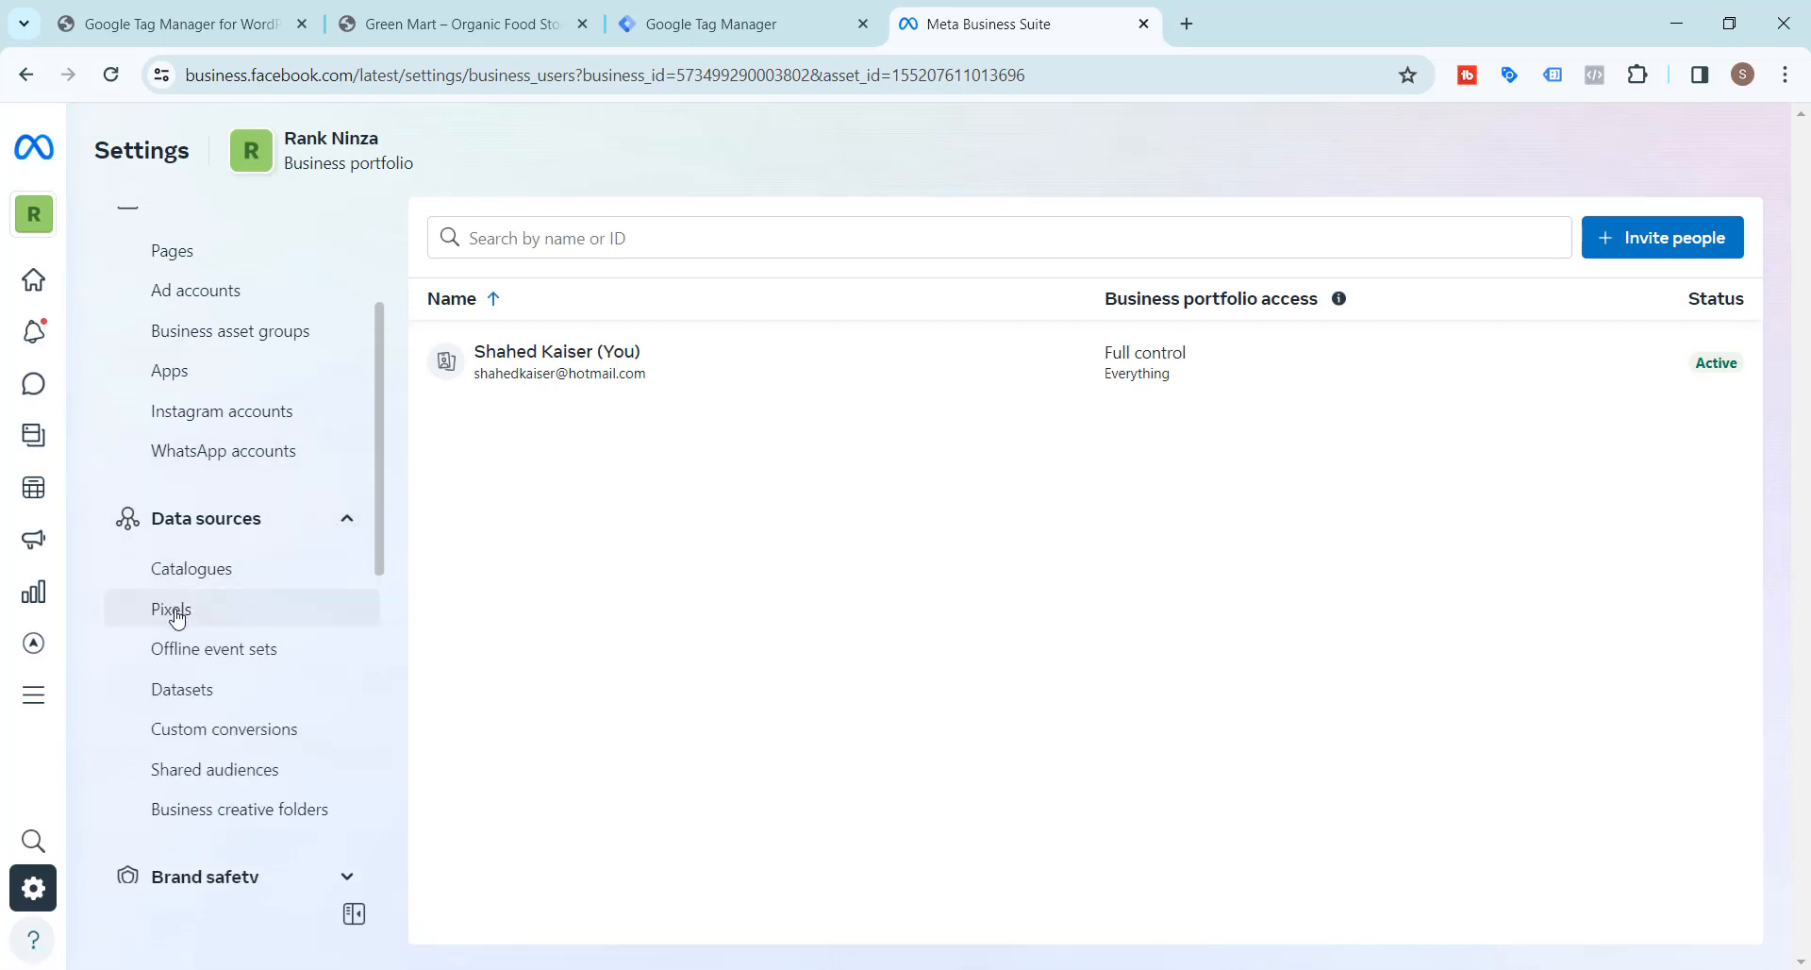
left_click(210, 693)
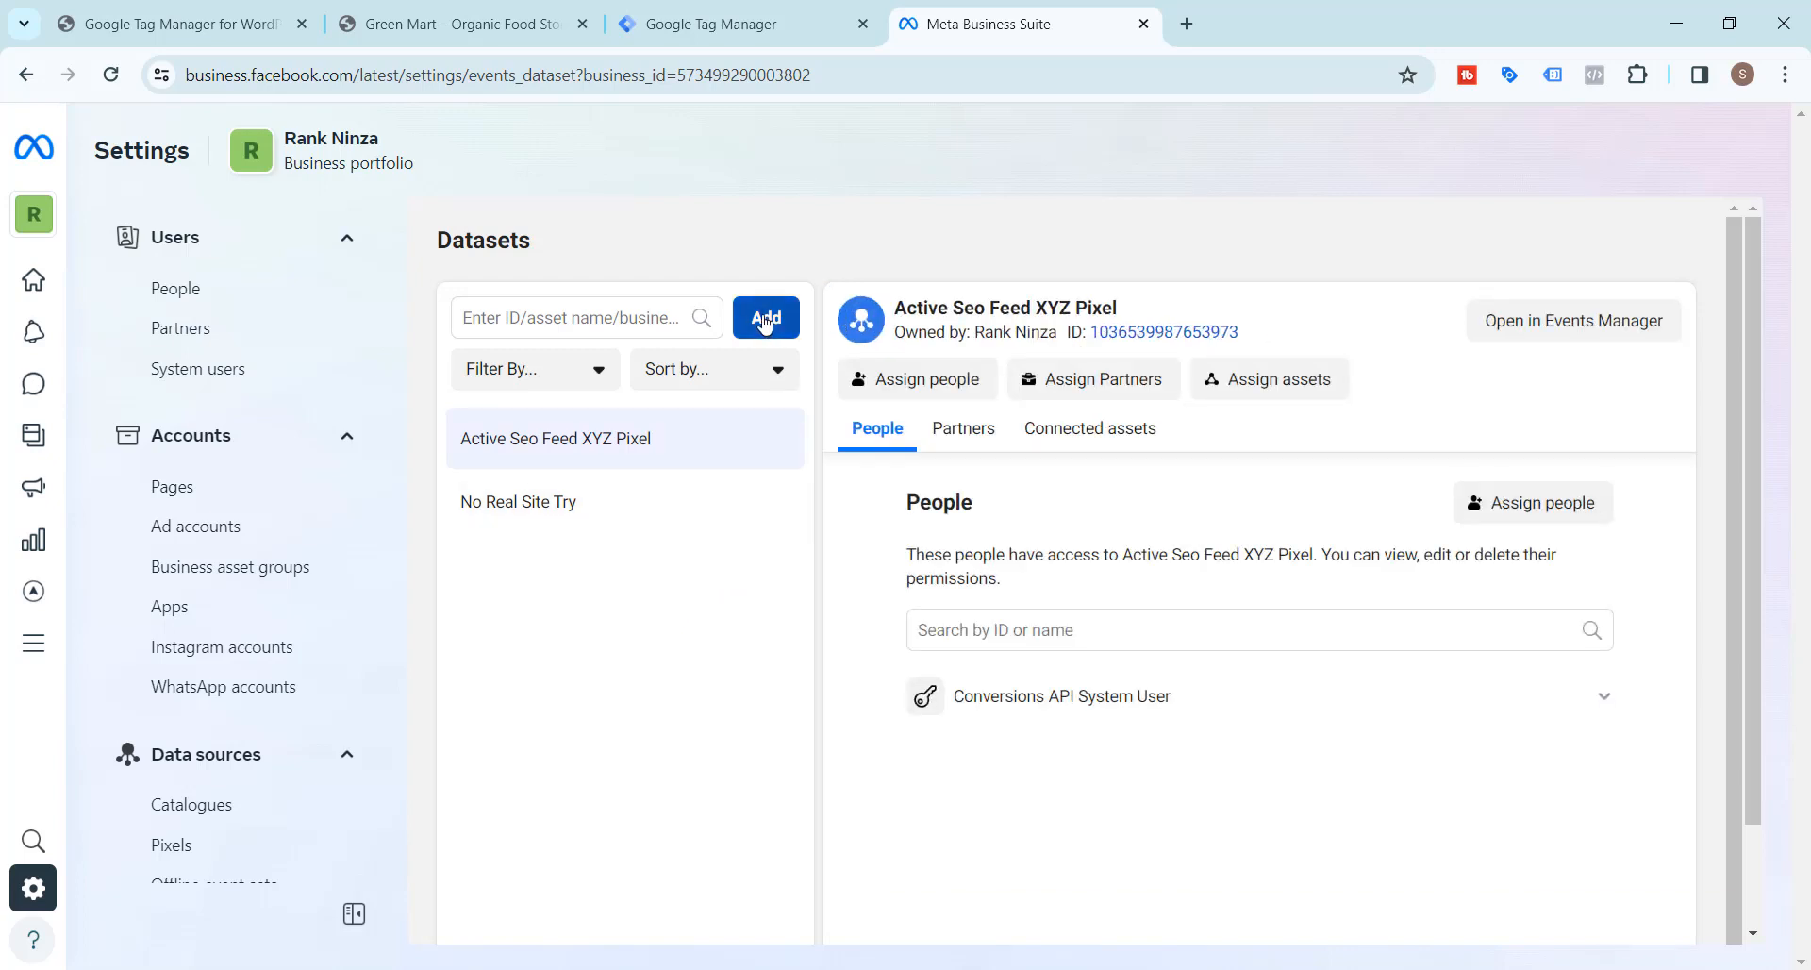
left_click(766, 321)
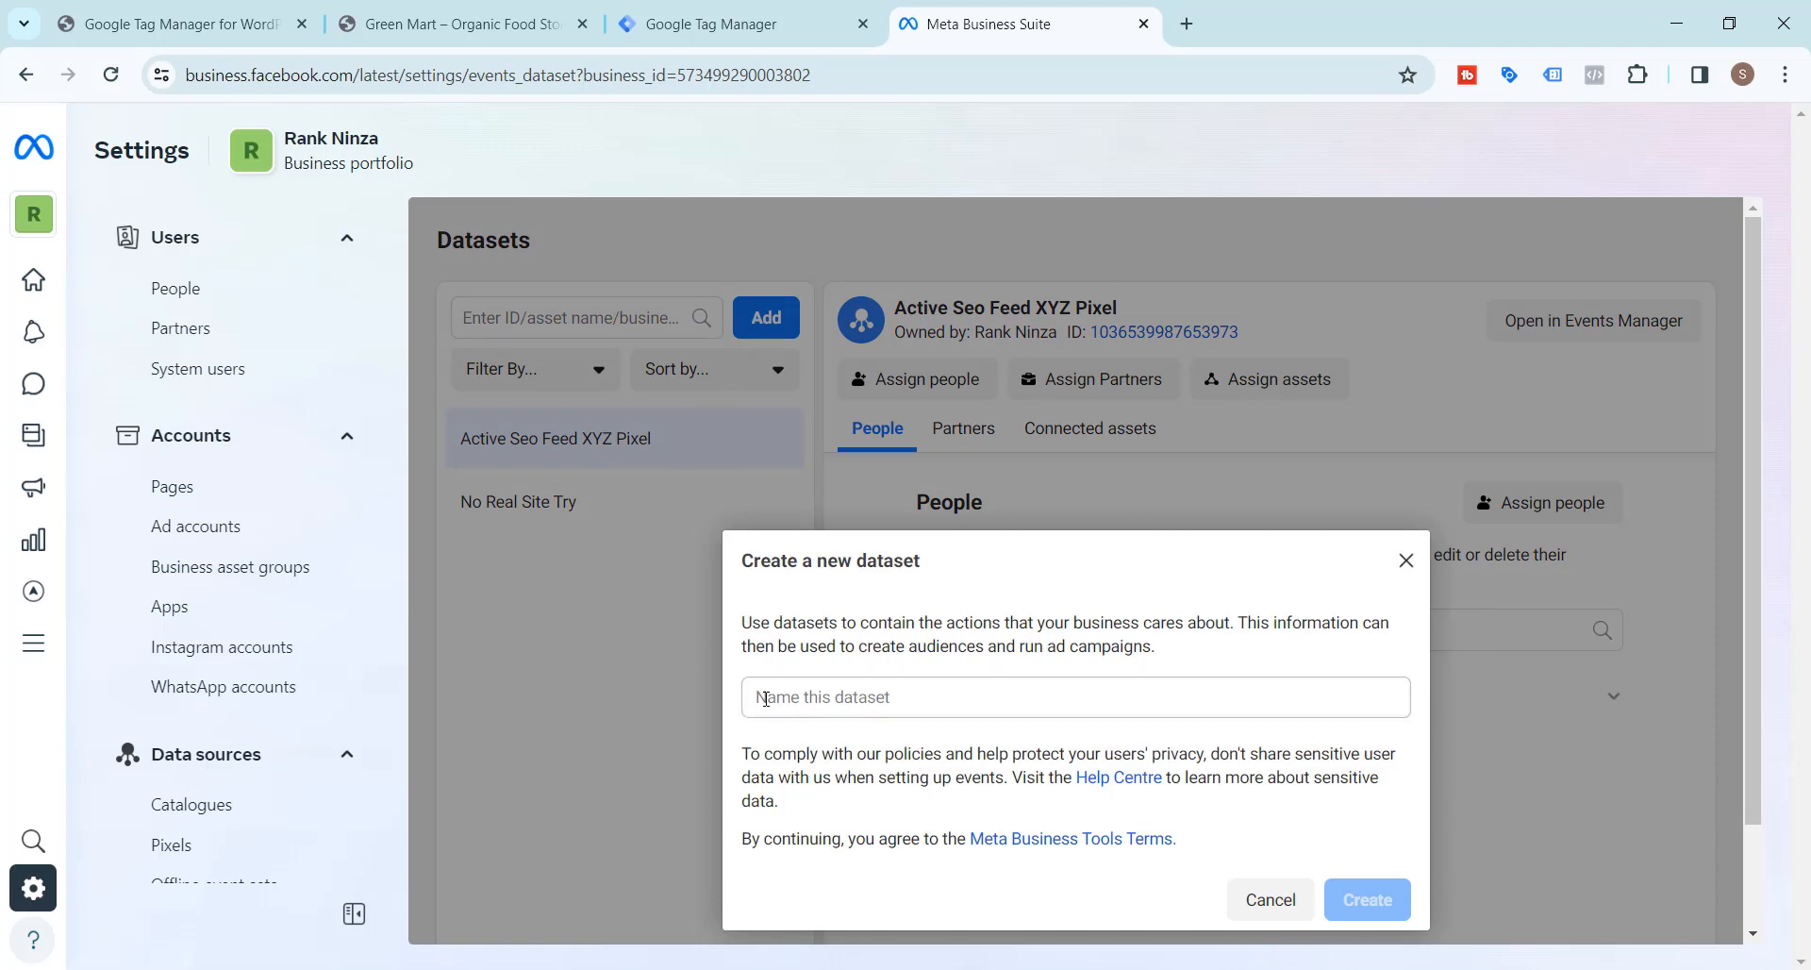
left_click(766, 698)
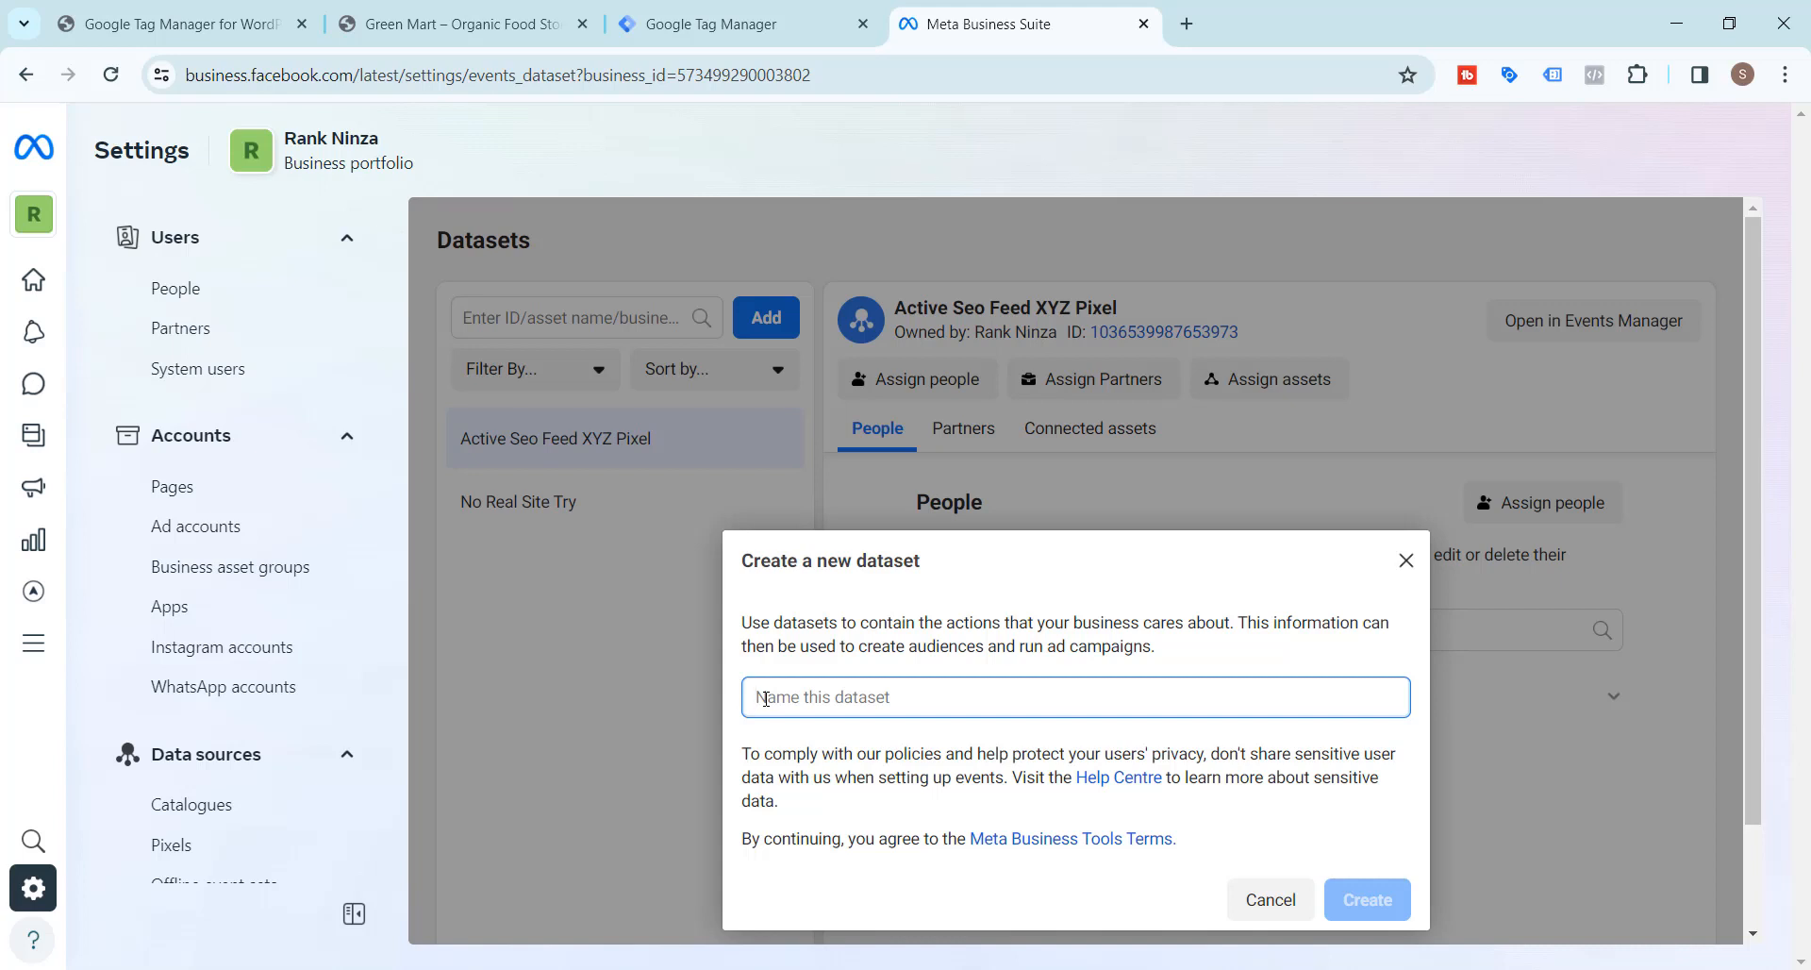
type("G")
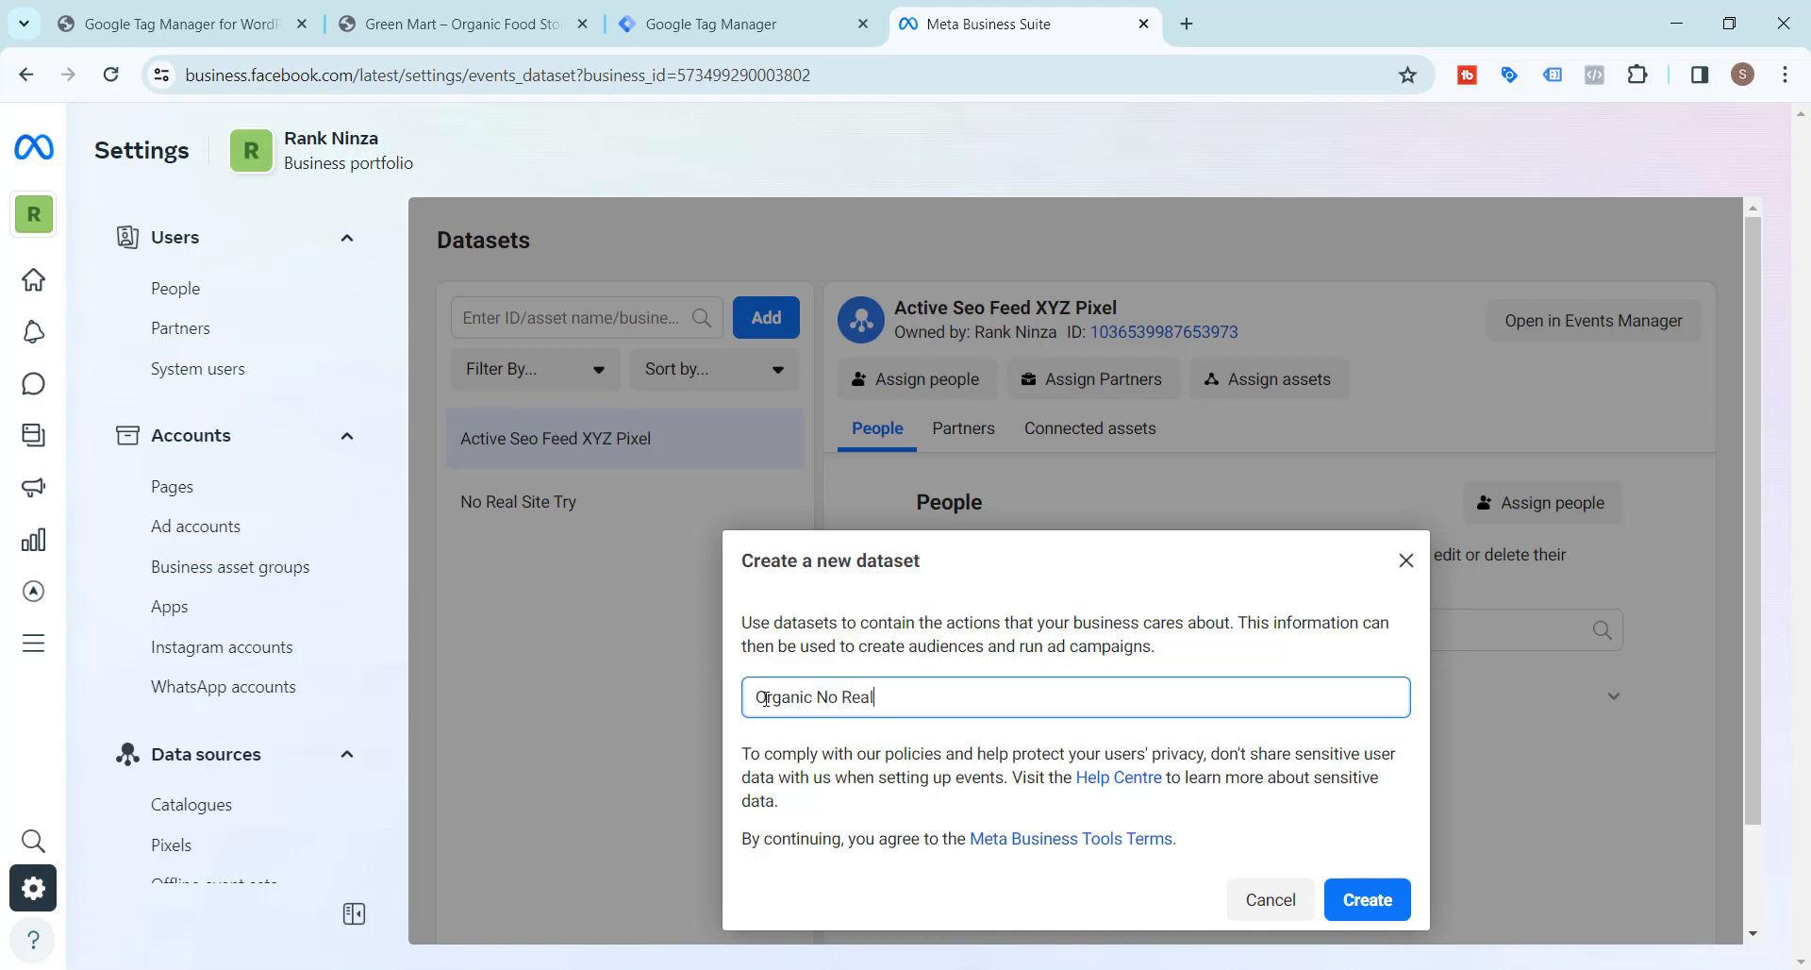
type("ite Pixel")
left_click_drag(760, 698, 992, 705)
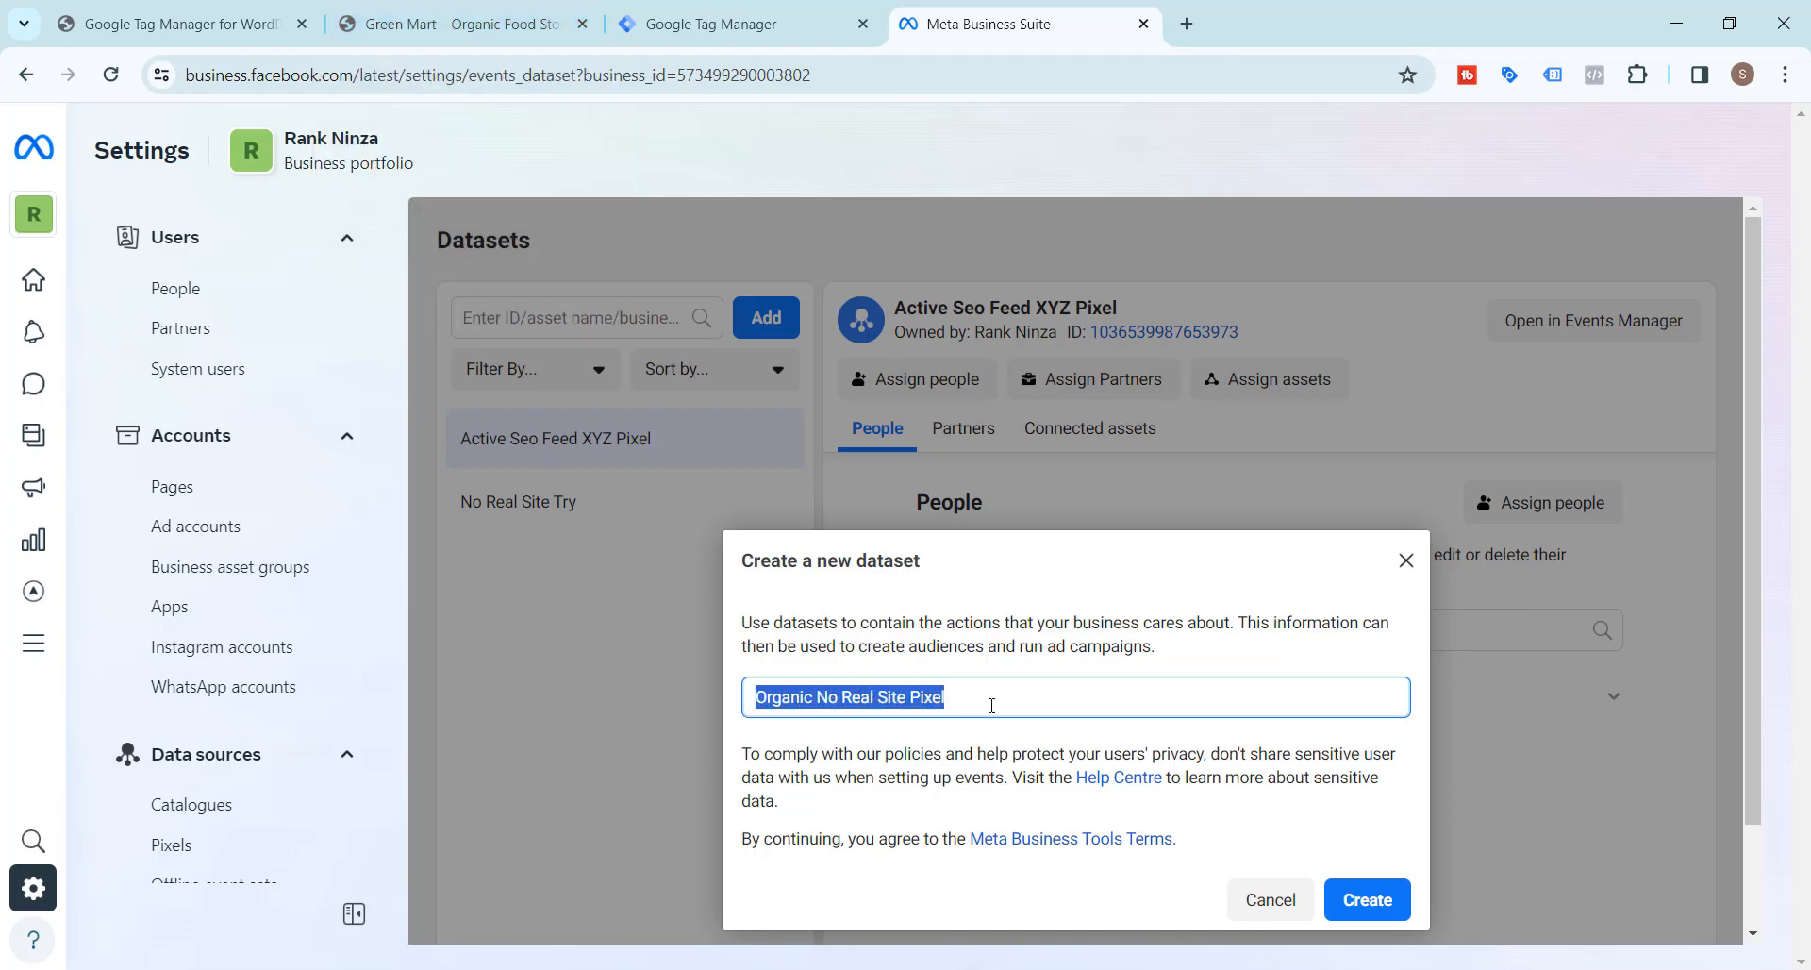
left_click(984, 697)
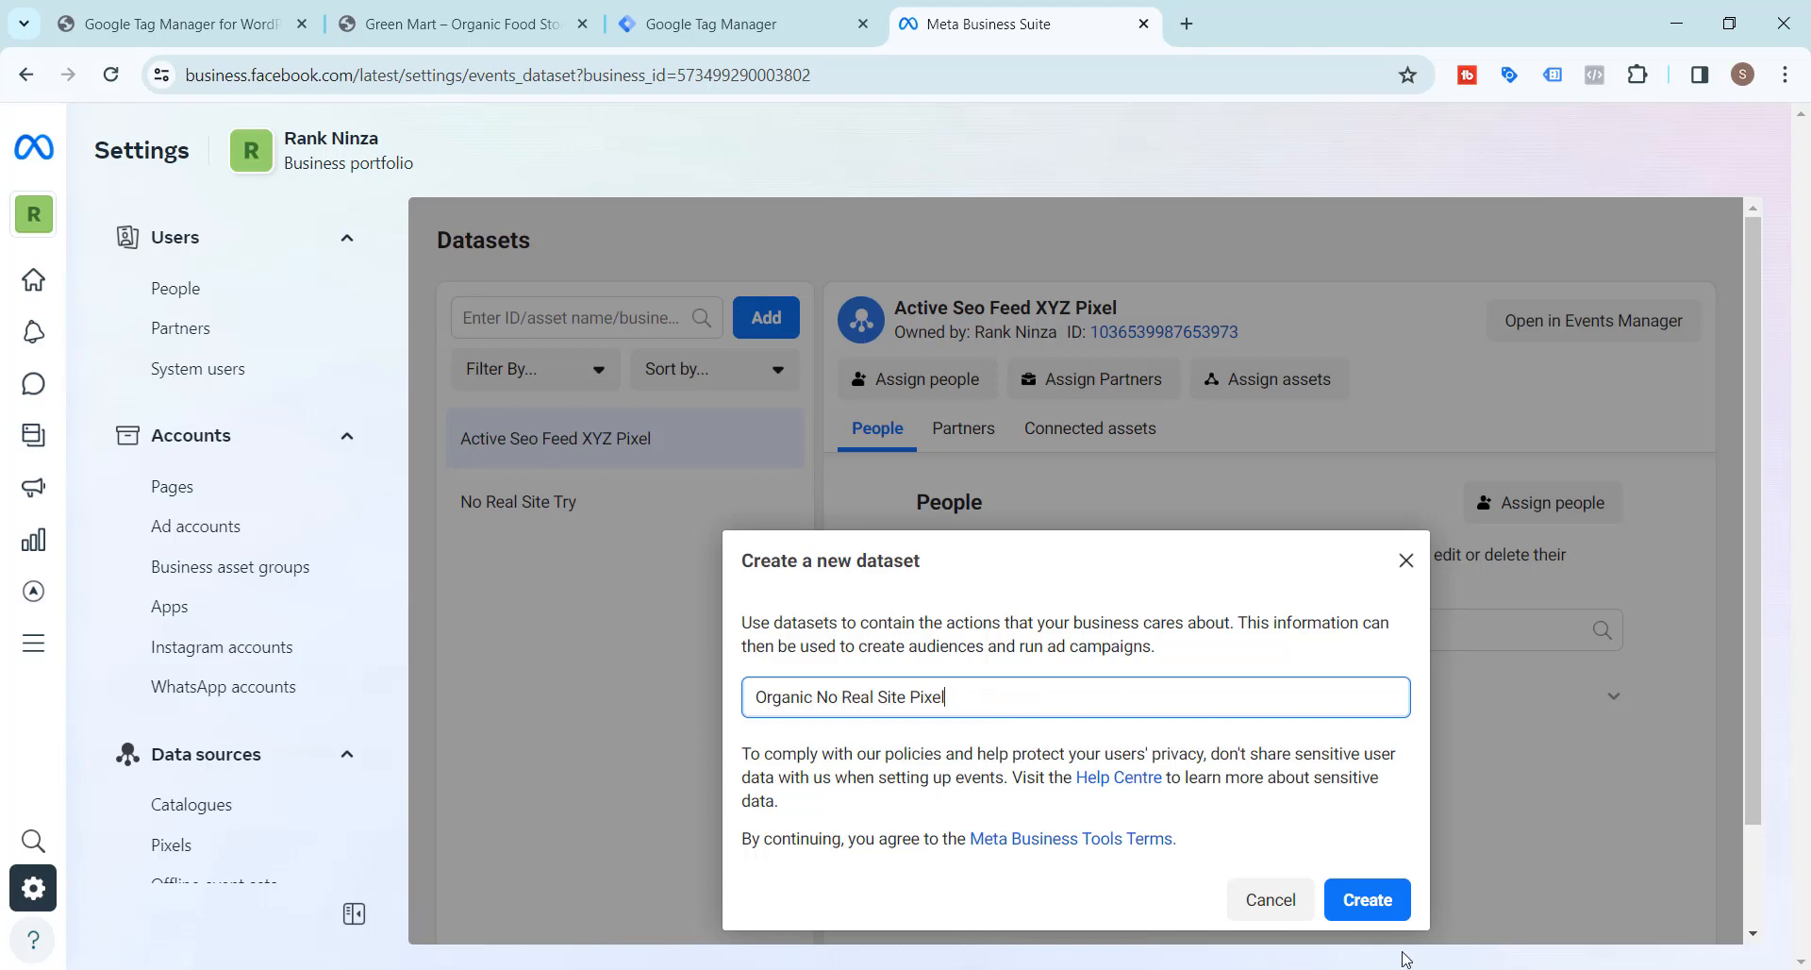
left_click(1374, 909)
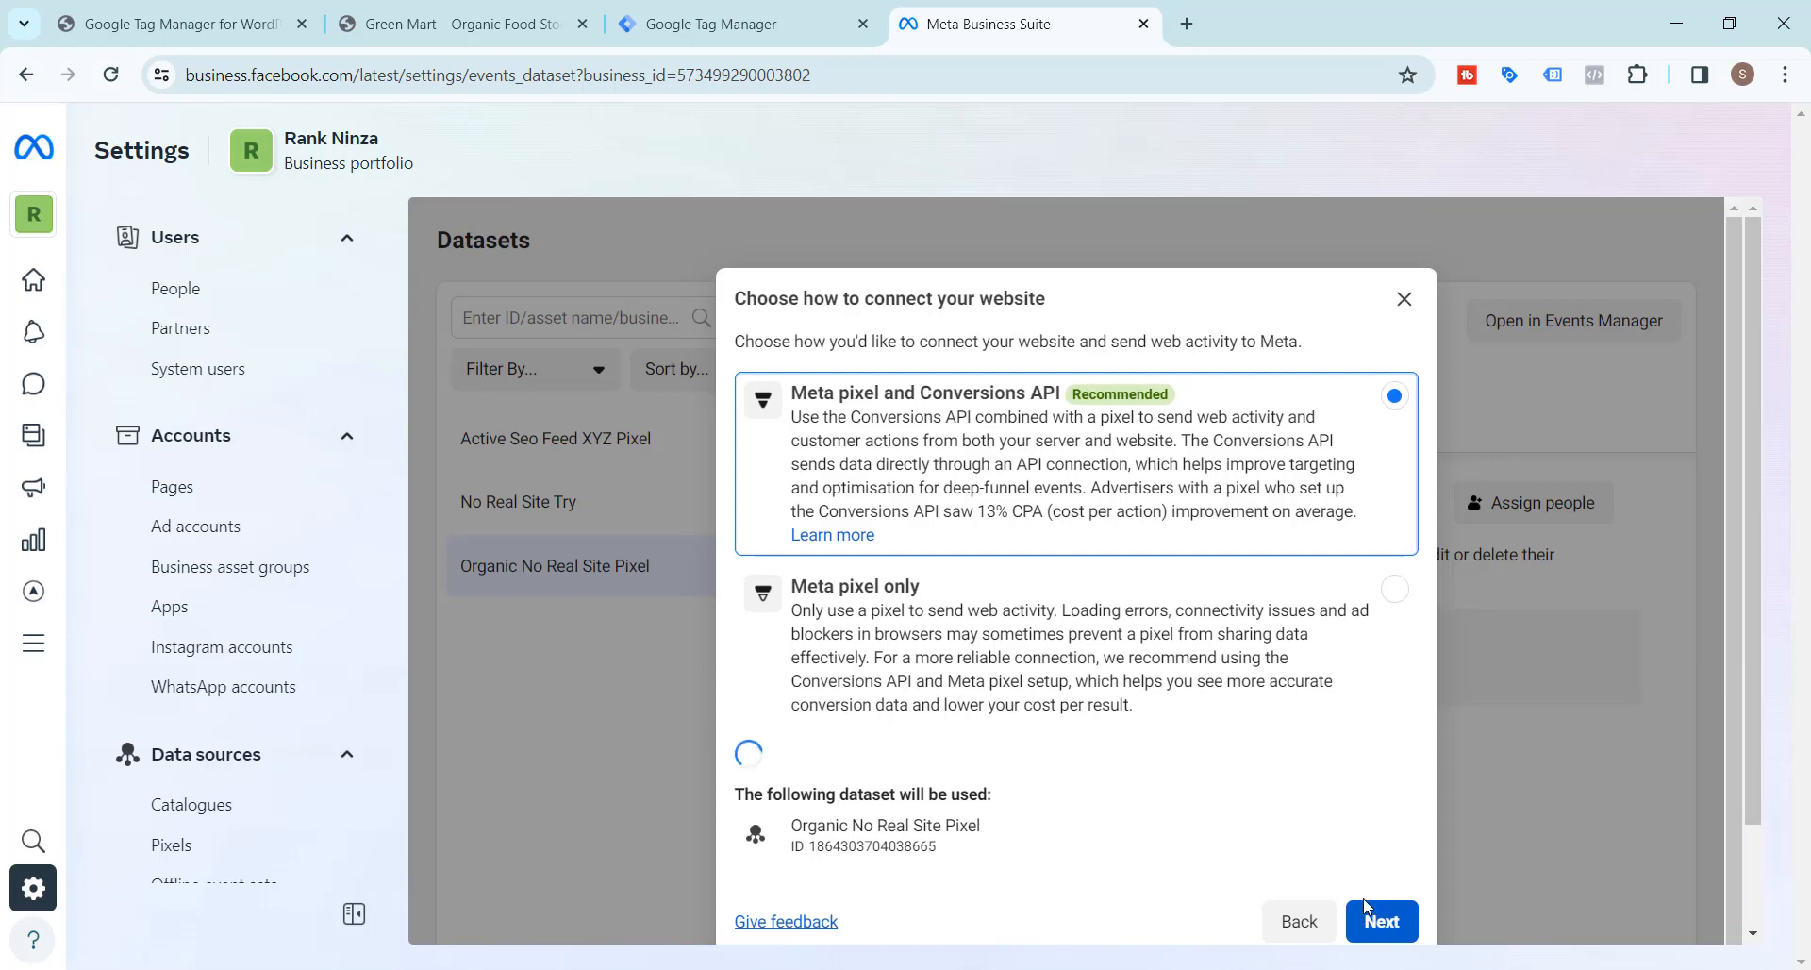
Step: Dismiss the website connection options and copy the ID of the Organic No Real Site Pixel dataset
scroll(1042, 698, "down", 1)
scroll(1097, 779, "up", 1)
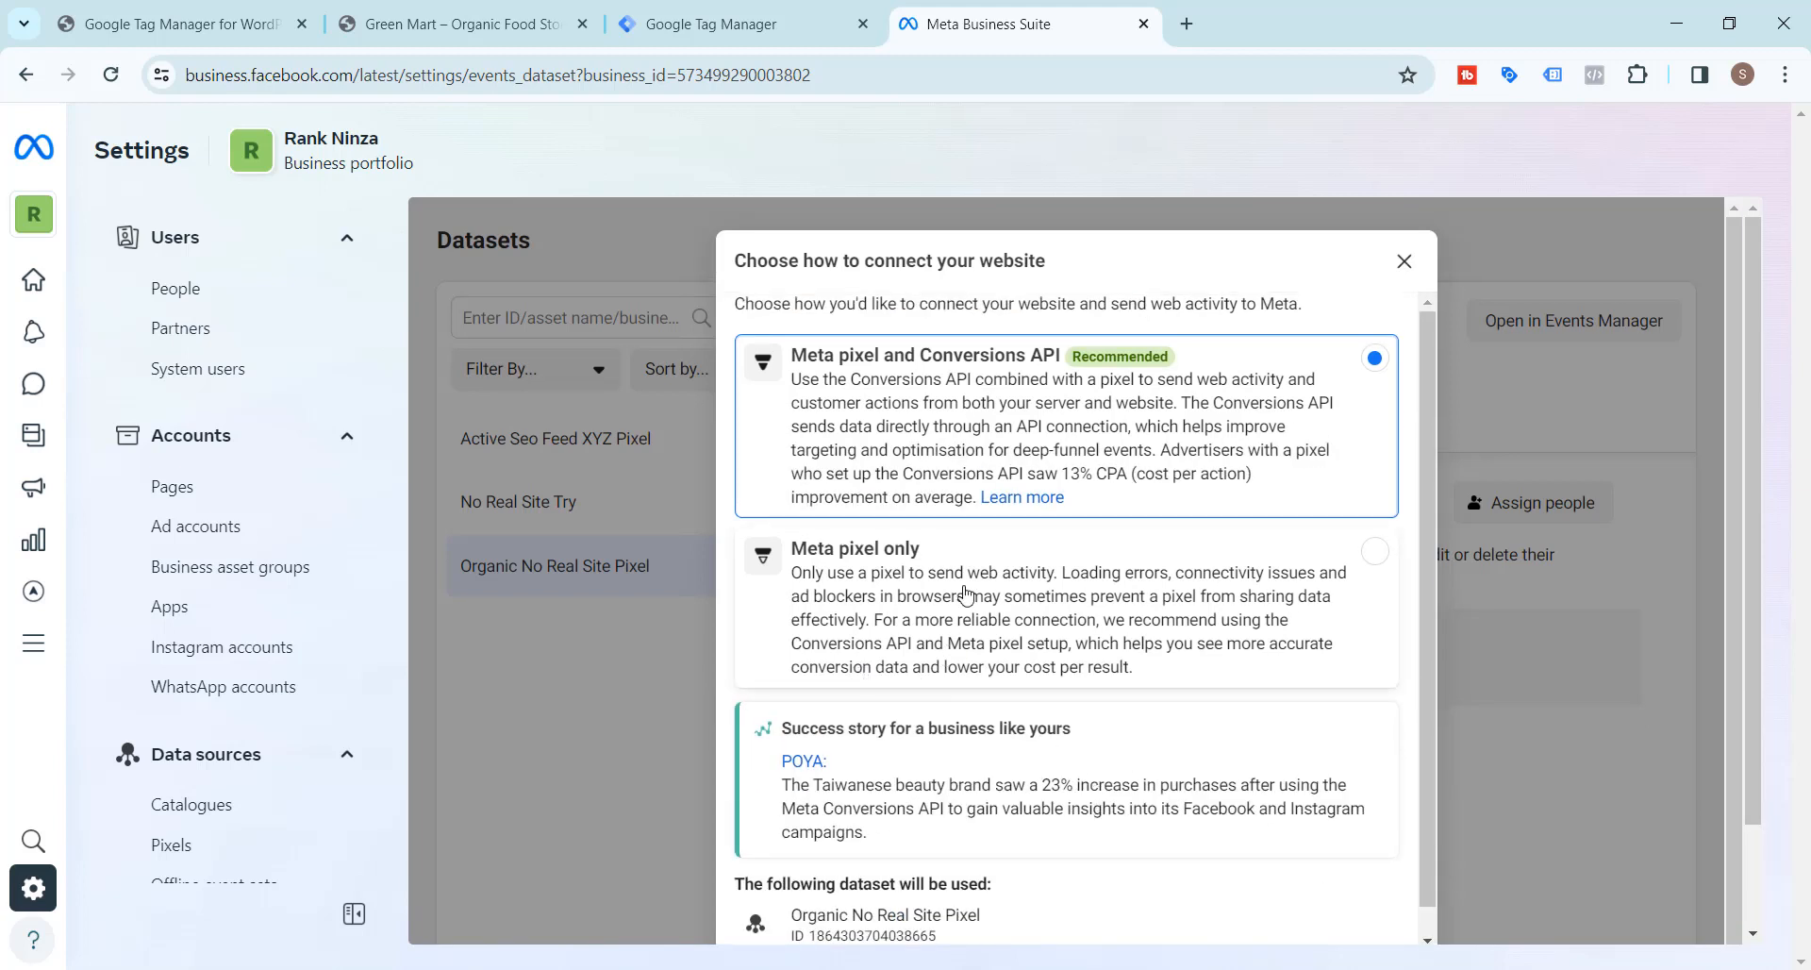
left_click(1403, 262)
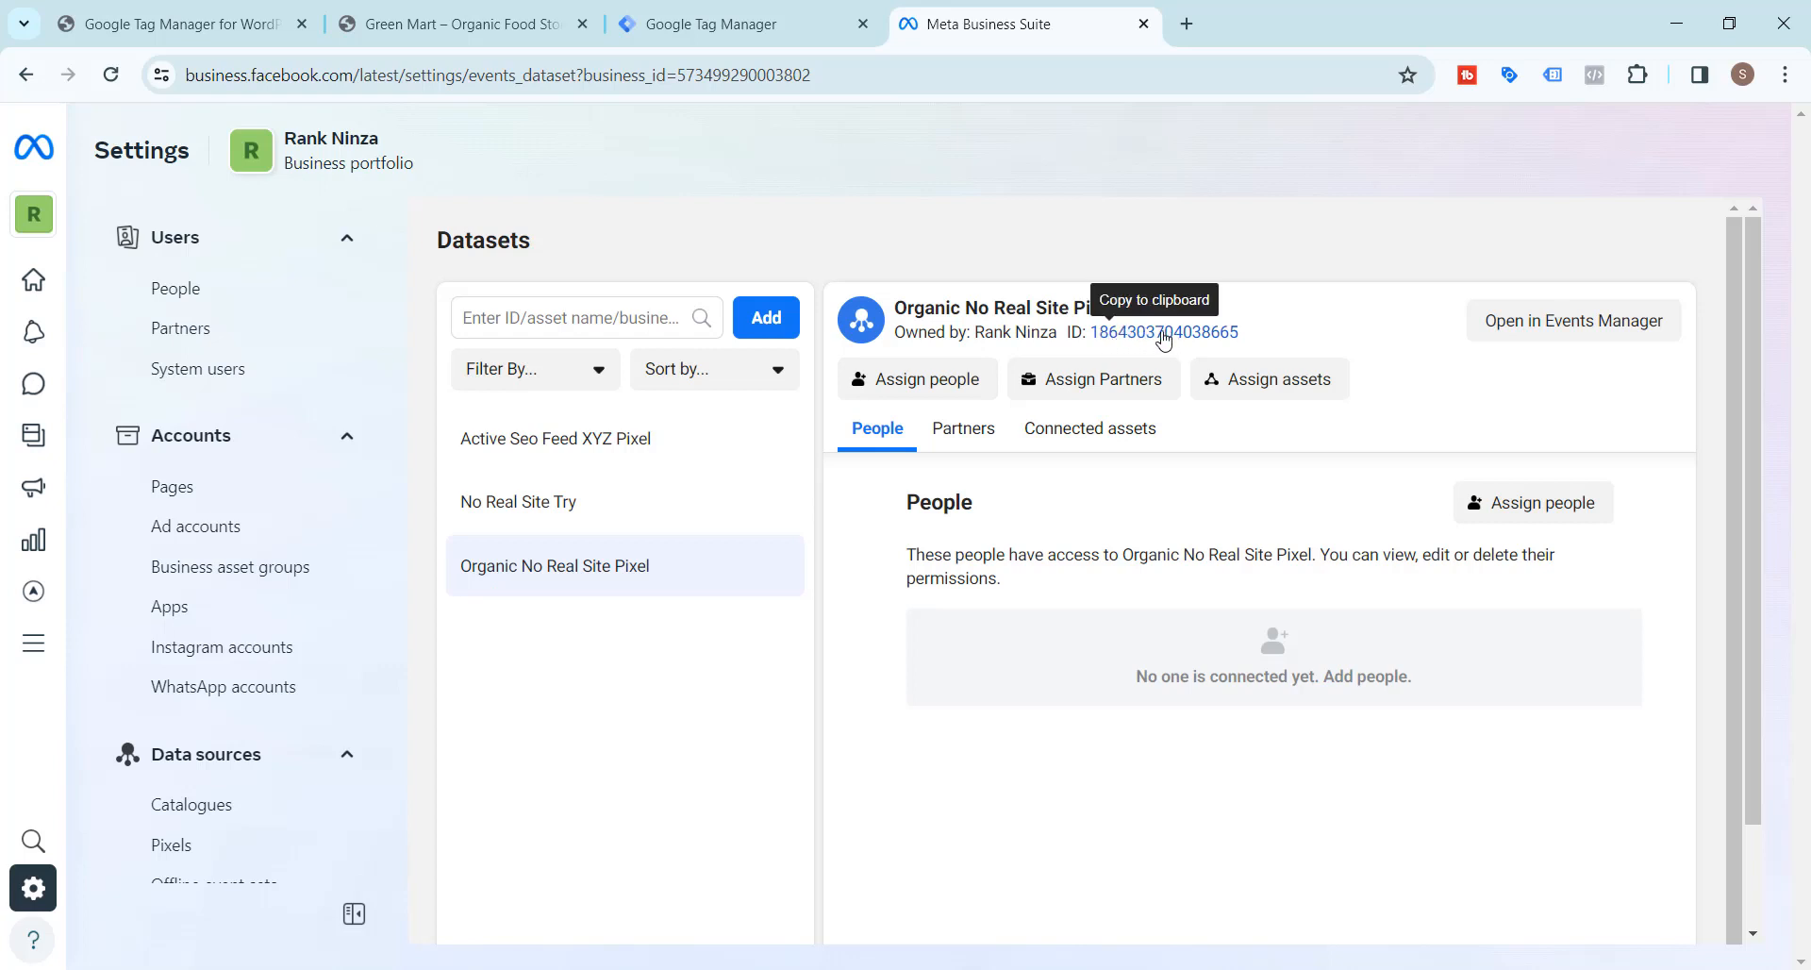
left_click(1169, 337)
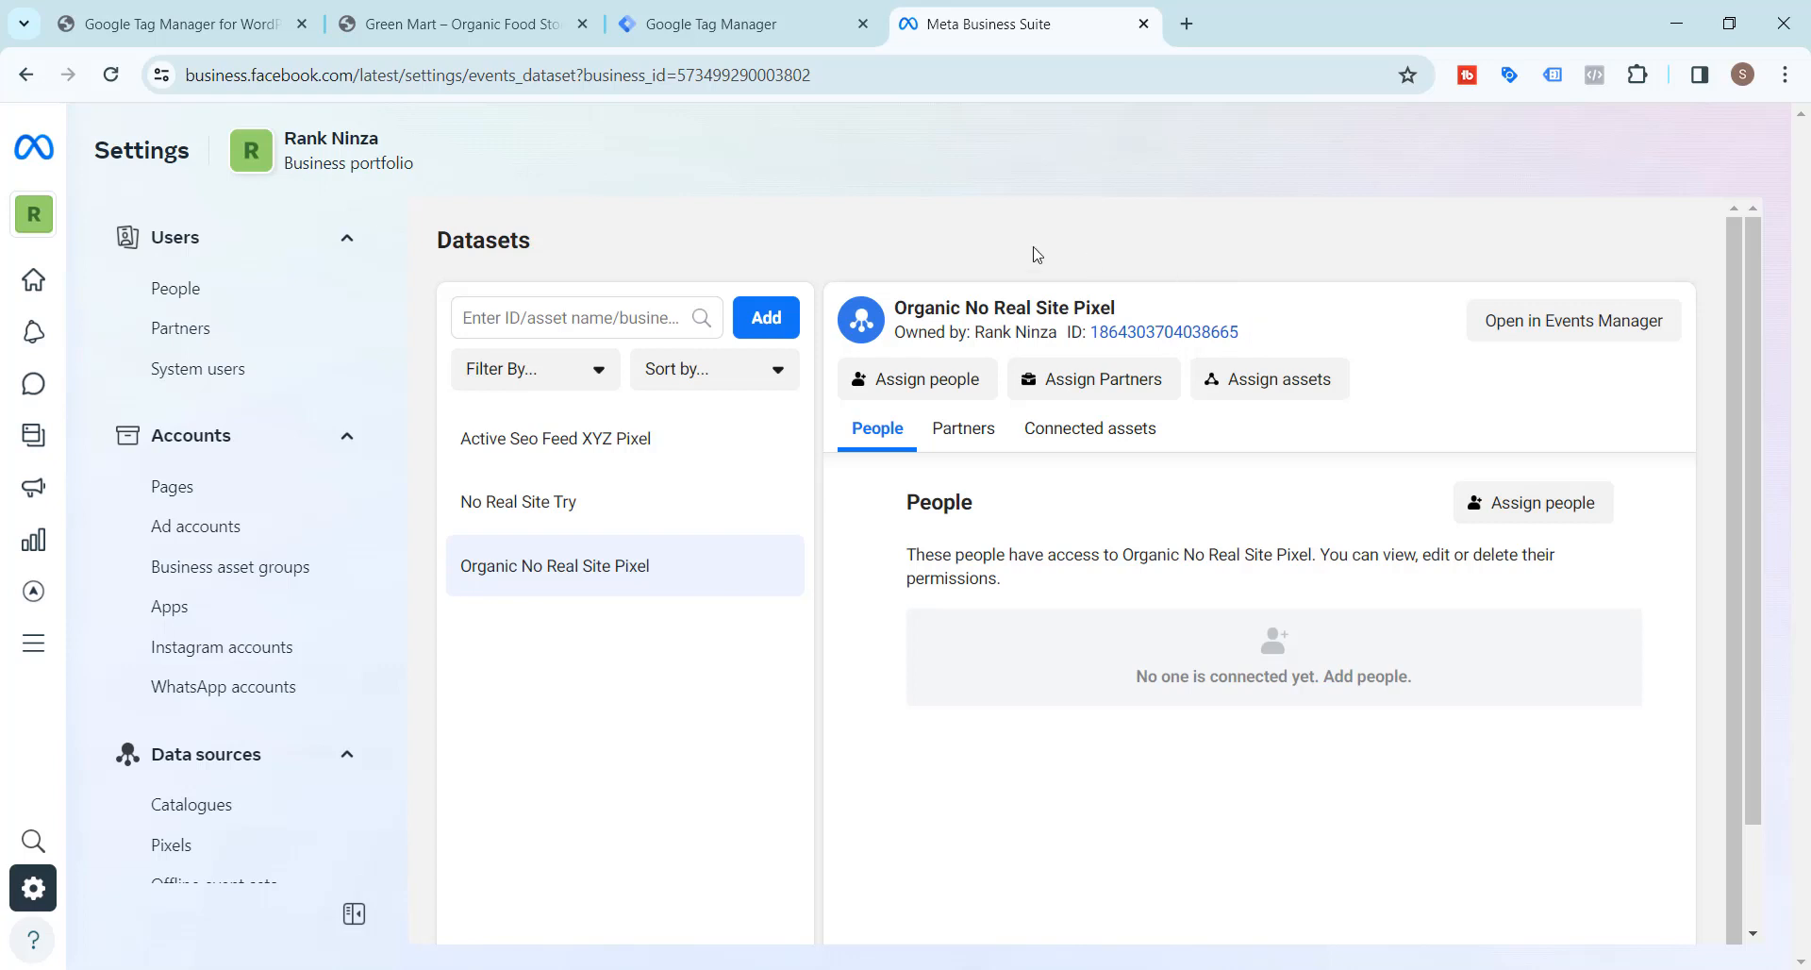
Step: In Tag Manager, enable the built-in utility variables Environment Name, Container ID, Container Version, Random Number and HTML ID
left_click(751, 29)
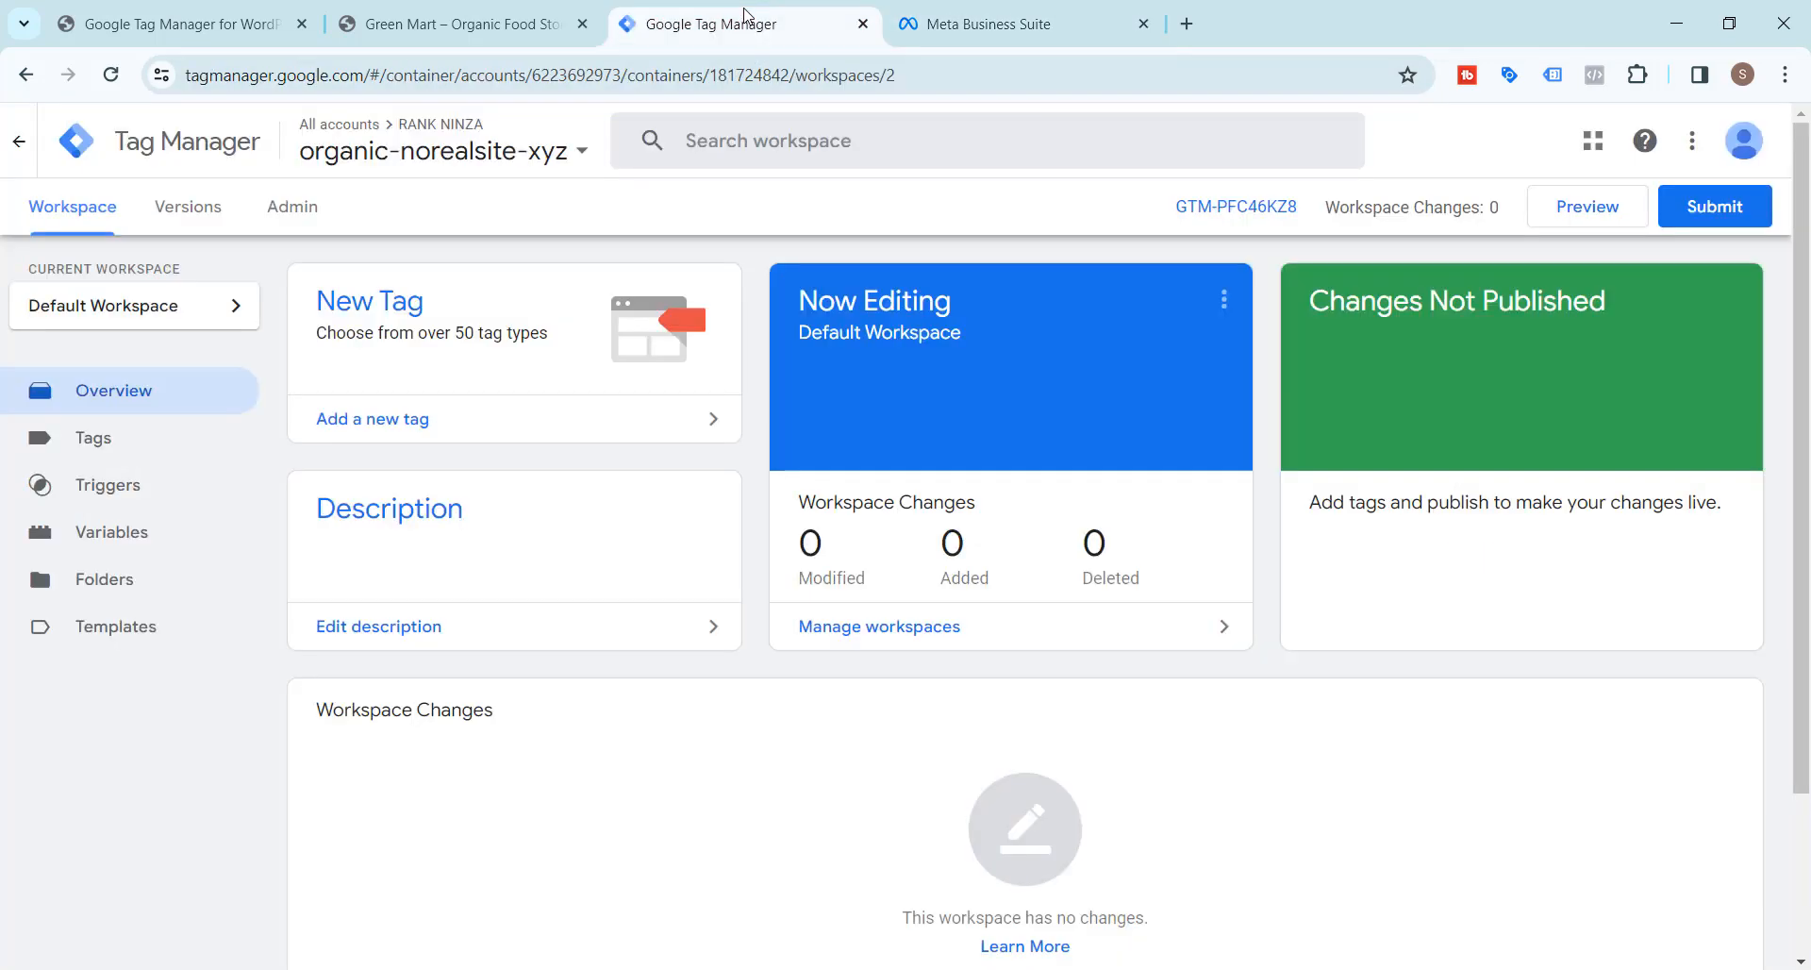
left_click(119, 548)
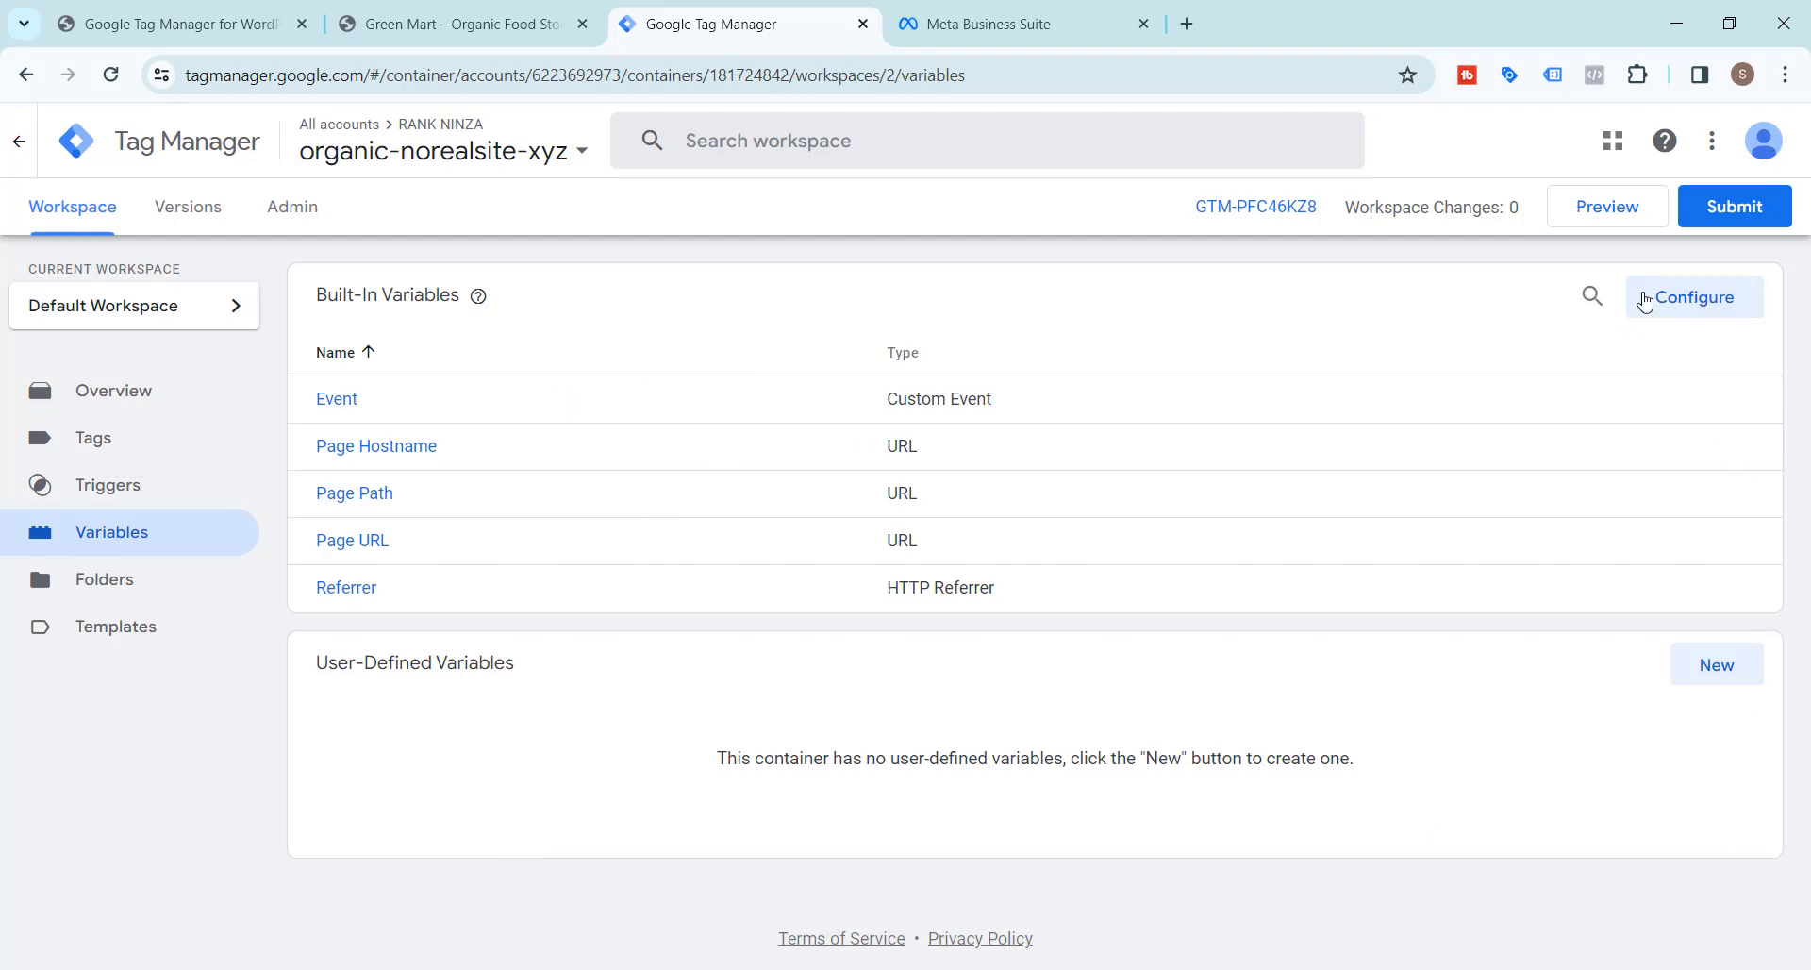
left_click(1689, 307)
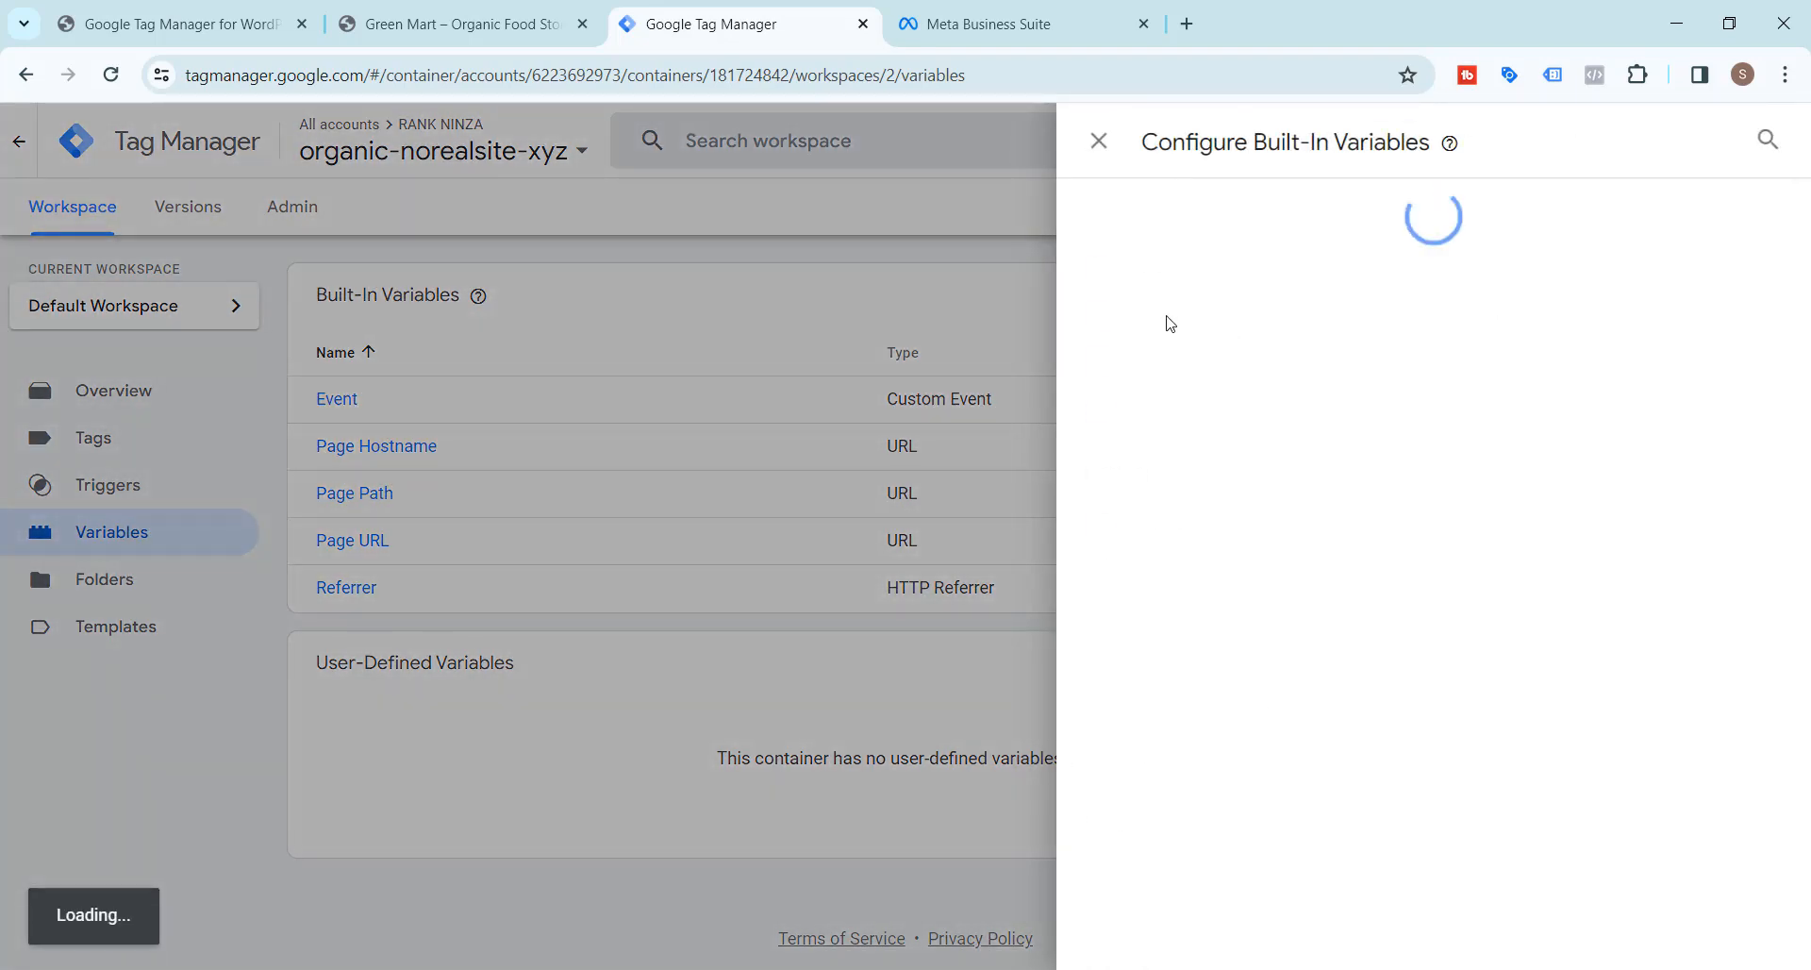
left_click(1100, 576)
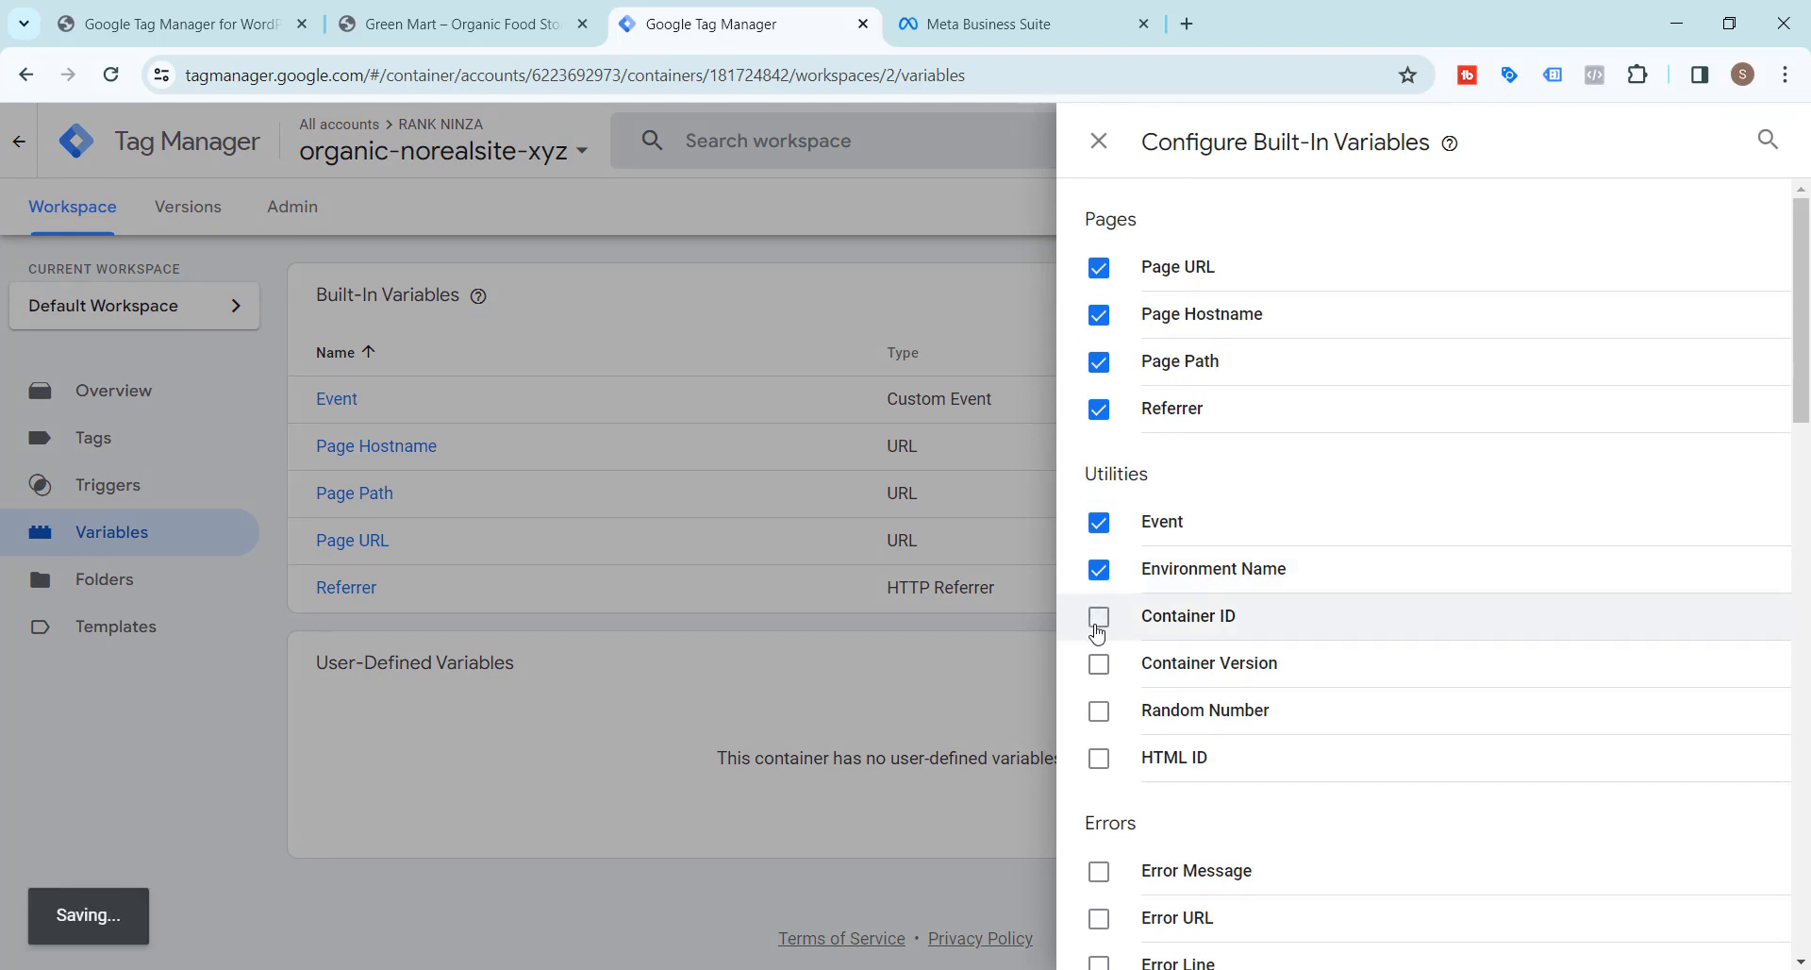
left_click(1099, 620)
left_click(1099, 666)
left_click(1100, 713)
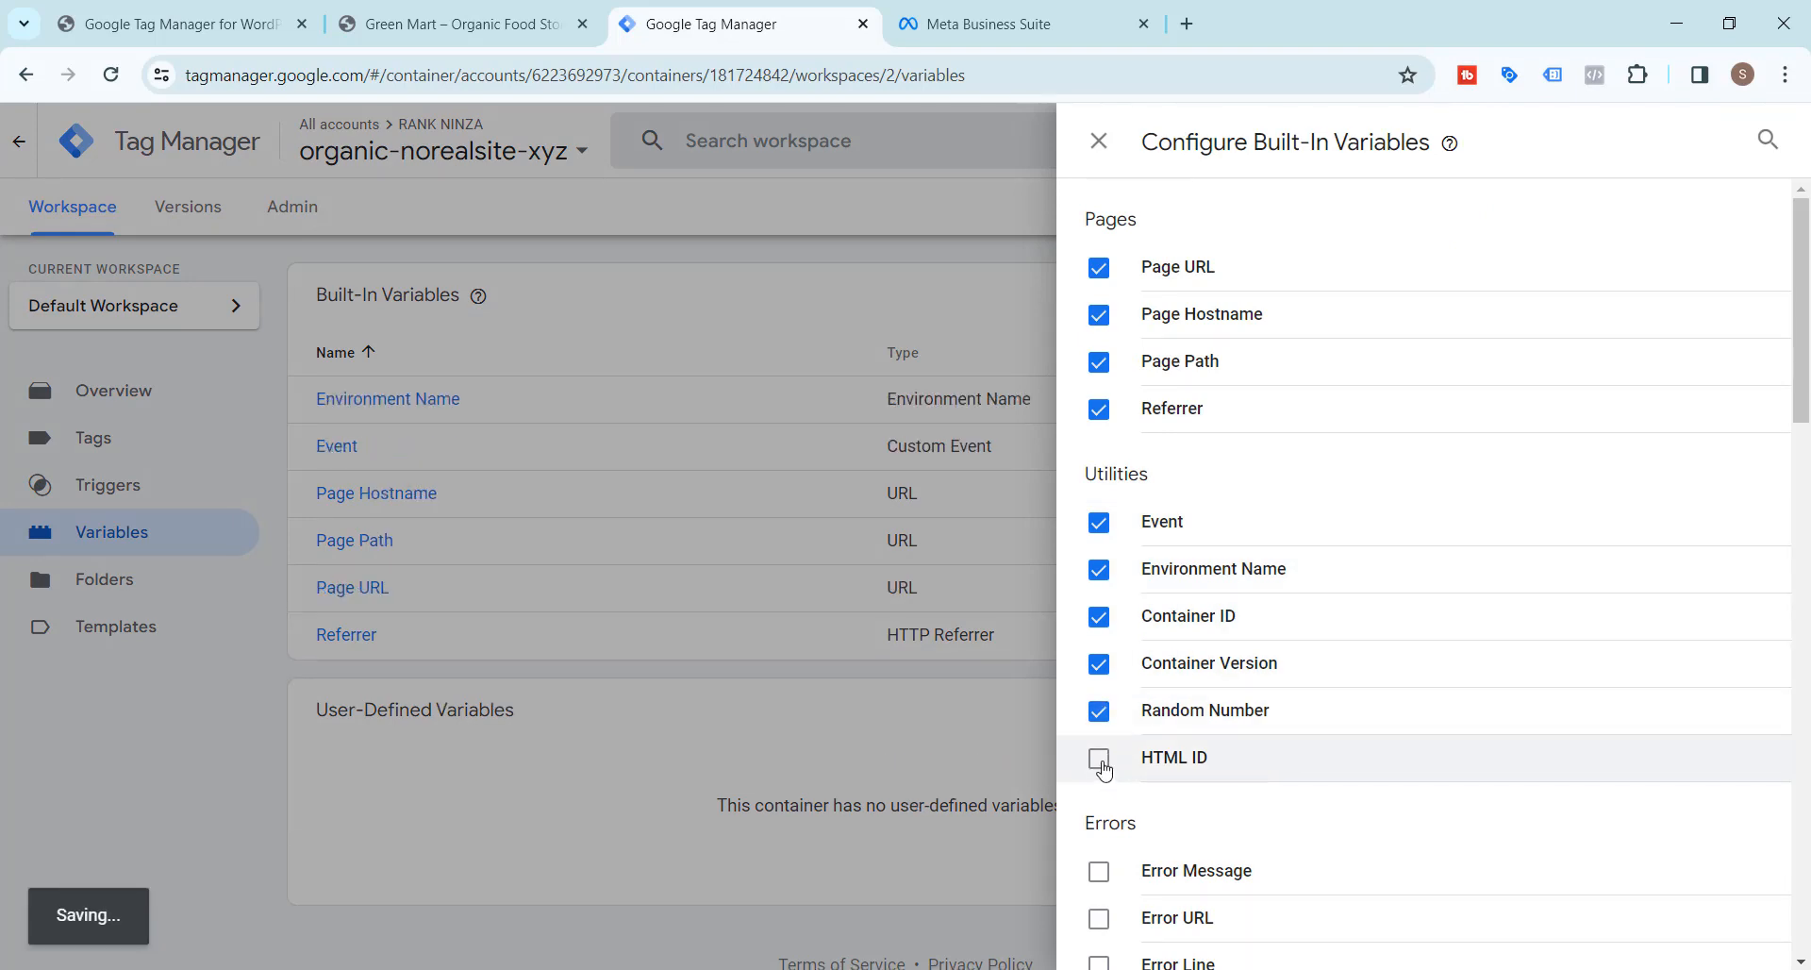
left_click(1099, 759)
Step: Enable the built-in error variables Error Message, Error URL, Error Line and Debug Mode
scroll(1099, 758, "down", 4)
left_click(1099, 519)
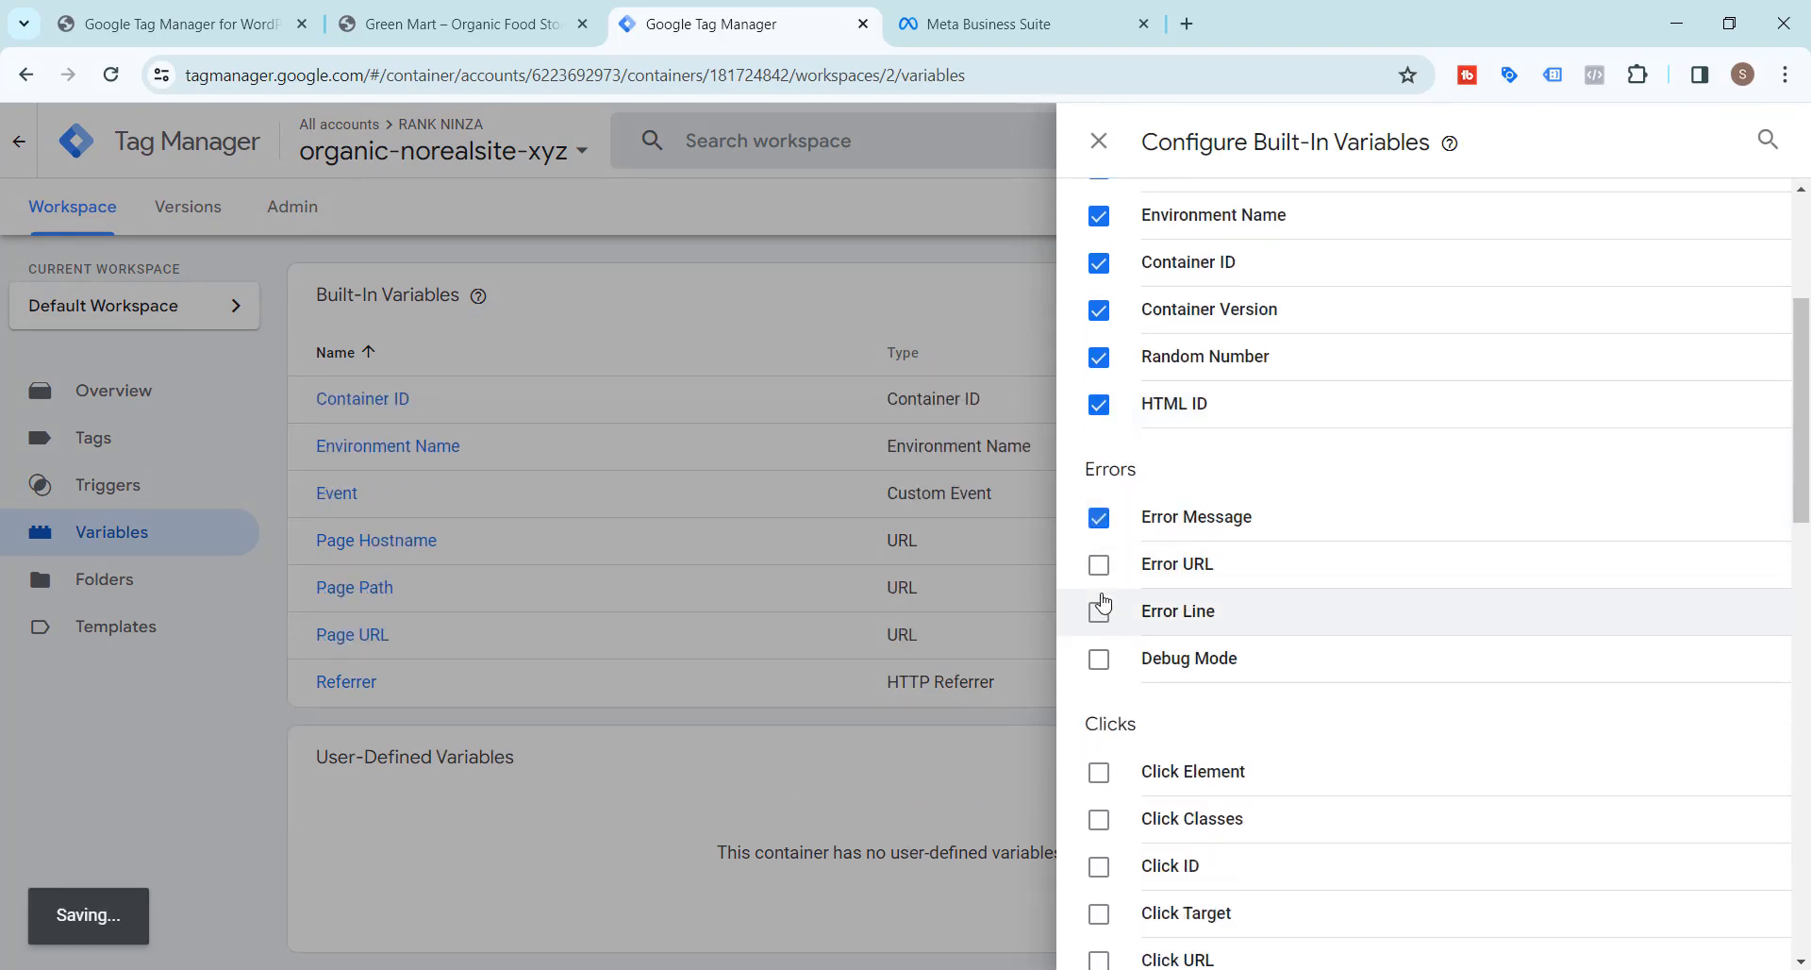
left_click(1099, 564)
left_click(1099, 612)
left_click(1099, 659)
Step: Enable the built-in click variables Click Element, Click Classes, Click ID, Click Target, Click URL and Click Text
scroll(1101, 670, "down", 3)
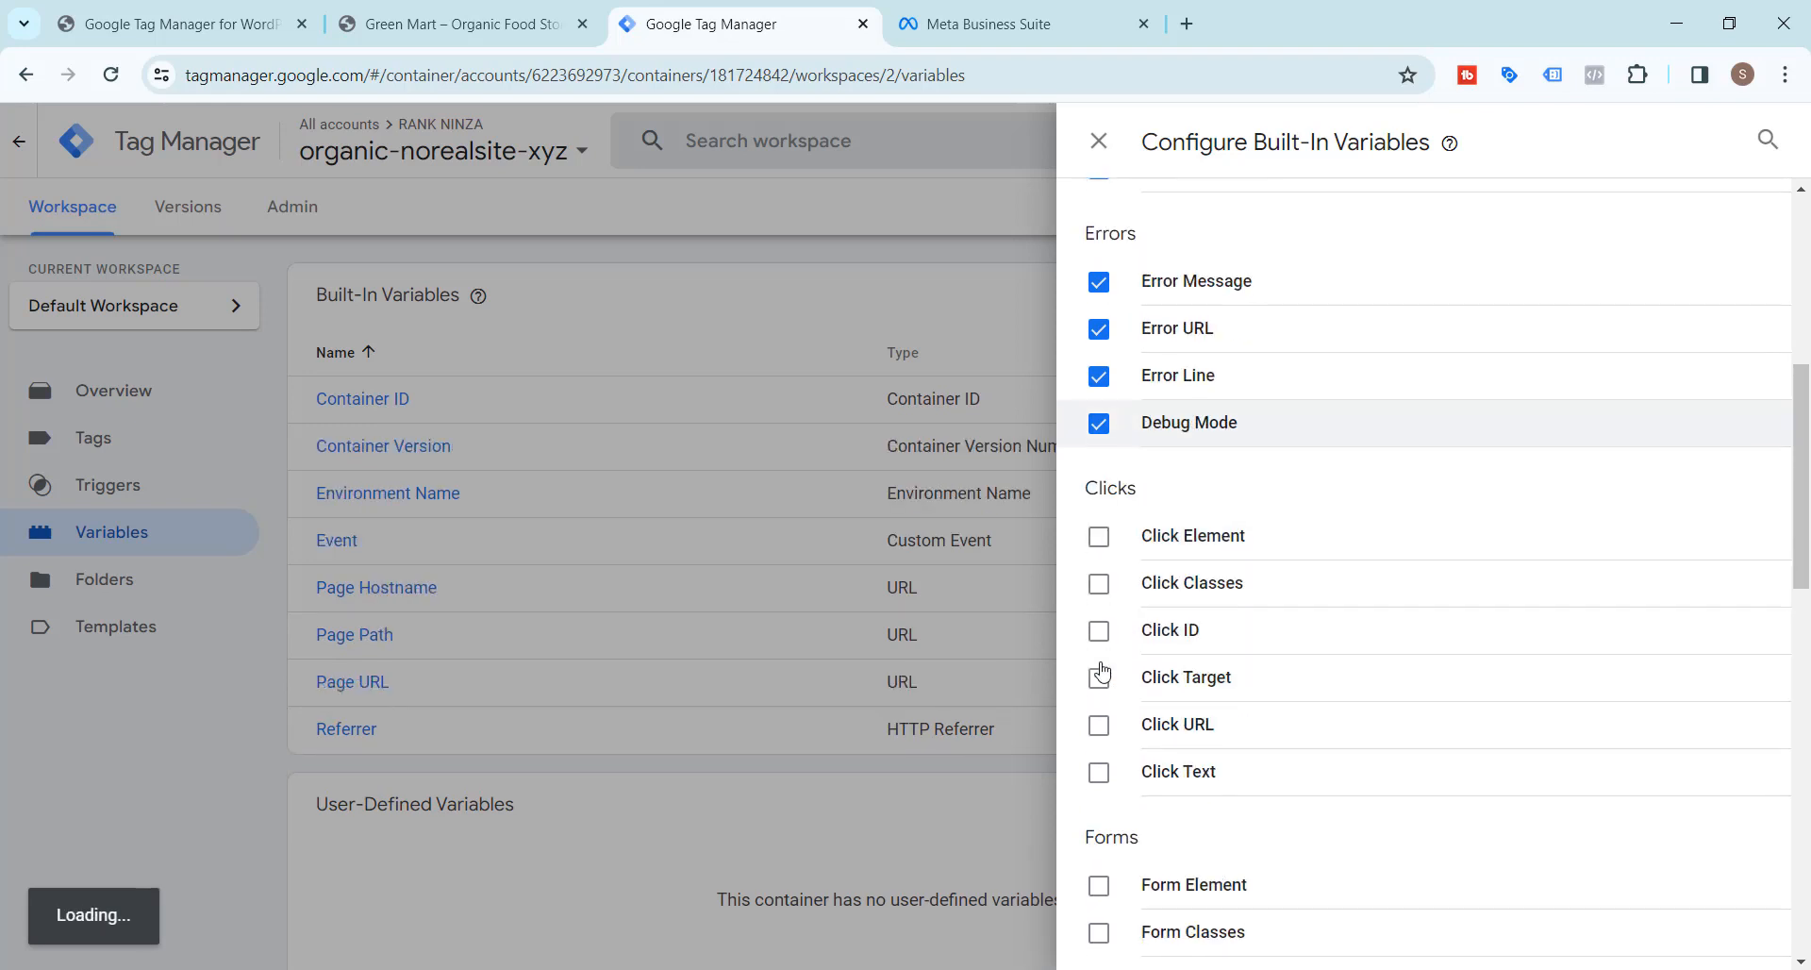
left_click(1099, 535)
left_click(1099, 583)
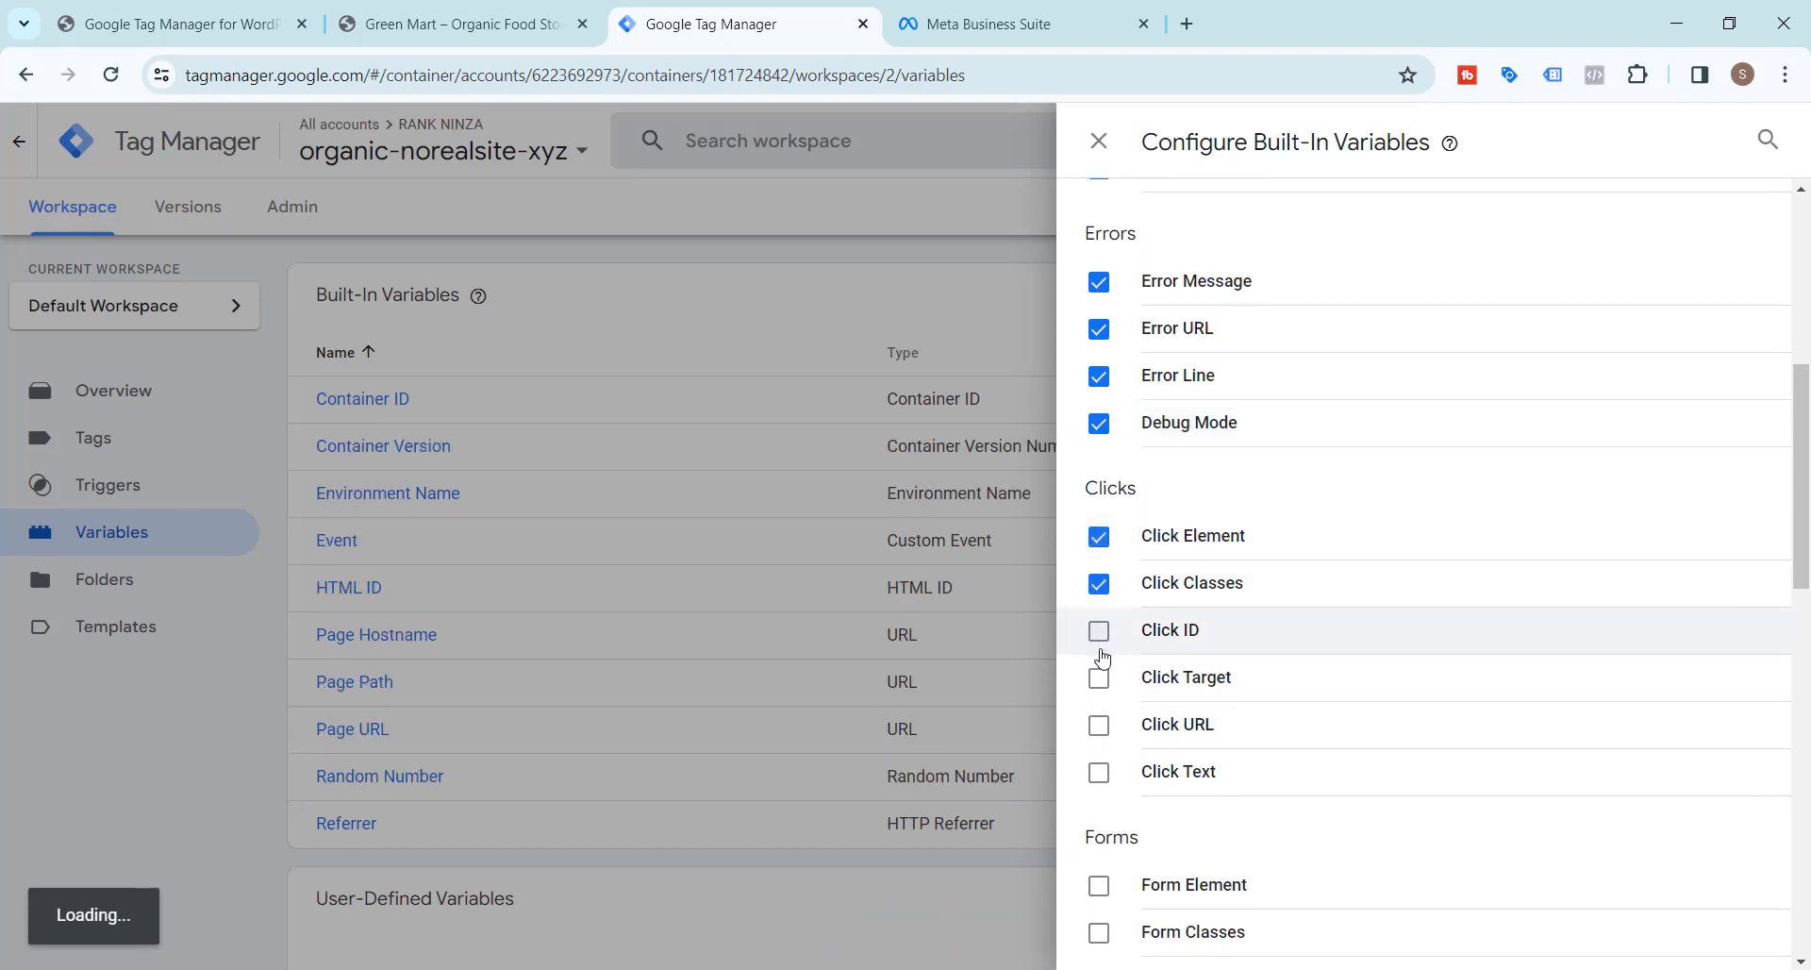
left_click(1099, 630)
left_click(1099, 677)
left_click(1099, 724)
left_click(1099, 772)
Step: Enable the built-in form variables Form Element, Form Classes, Form ID, Form Target, Form URL and Form Text
scroll(1099, 755, "down", 4)
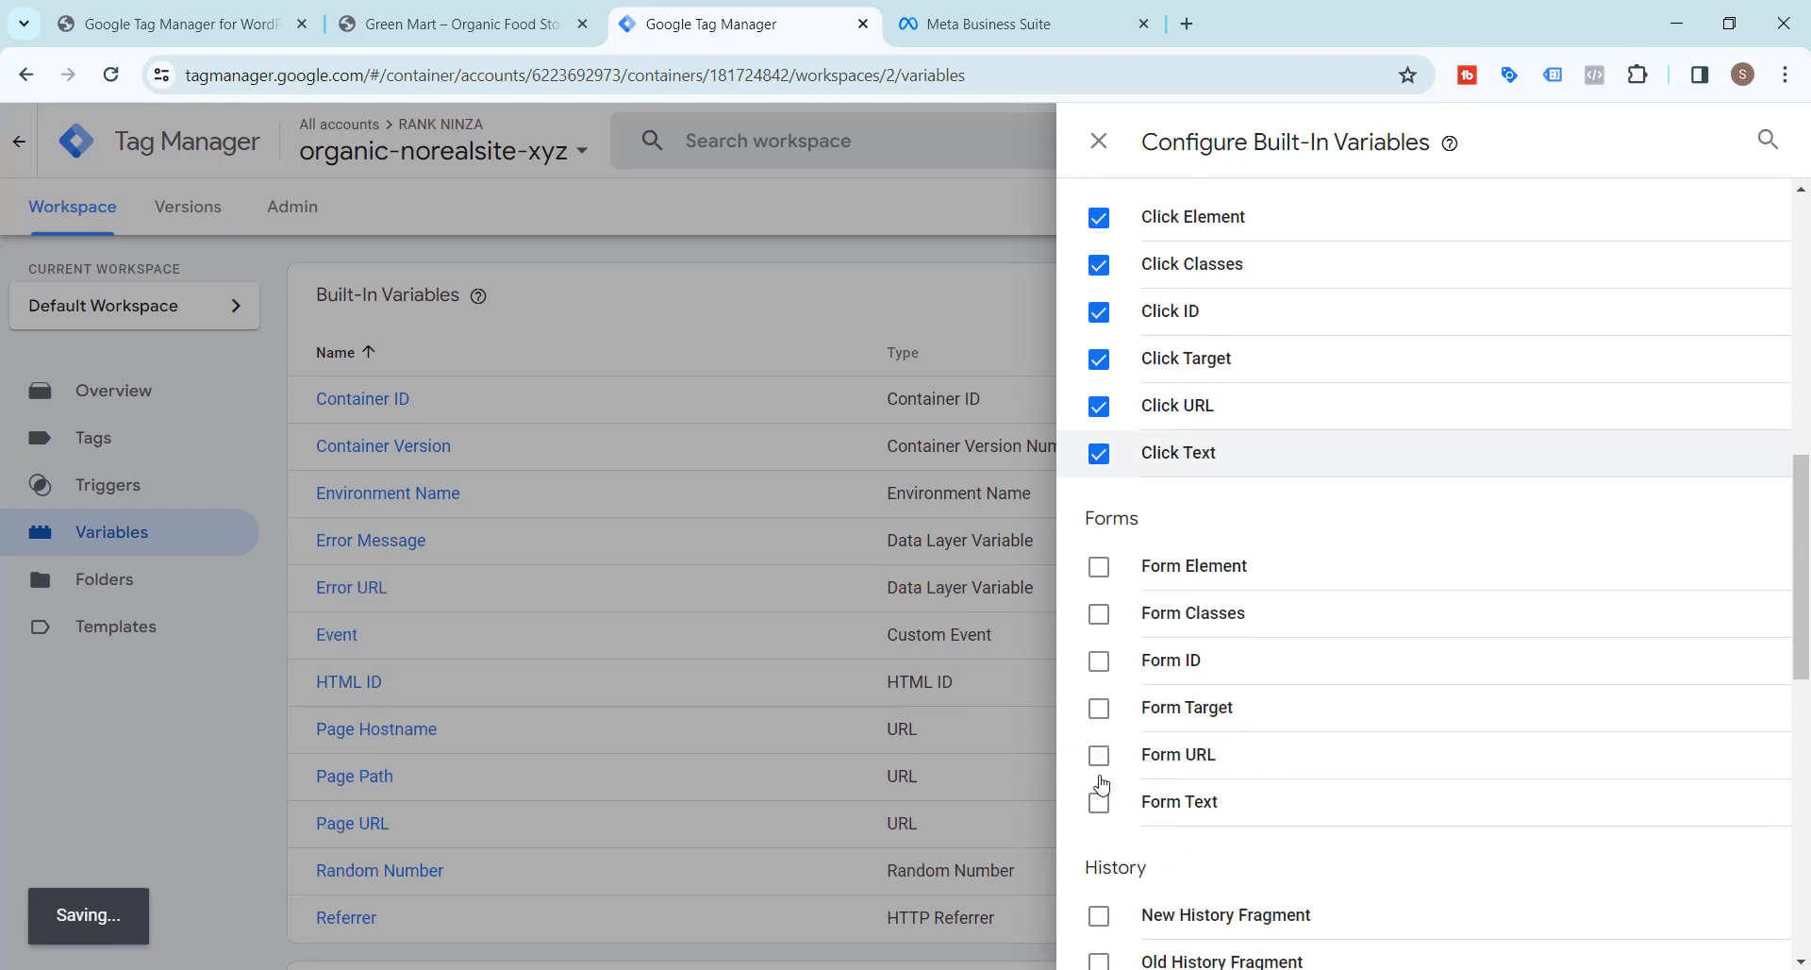
left_click(1099, 531)
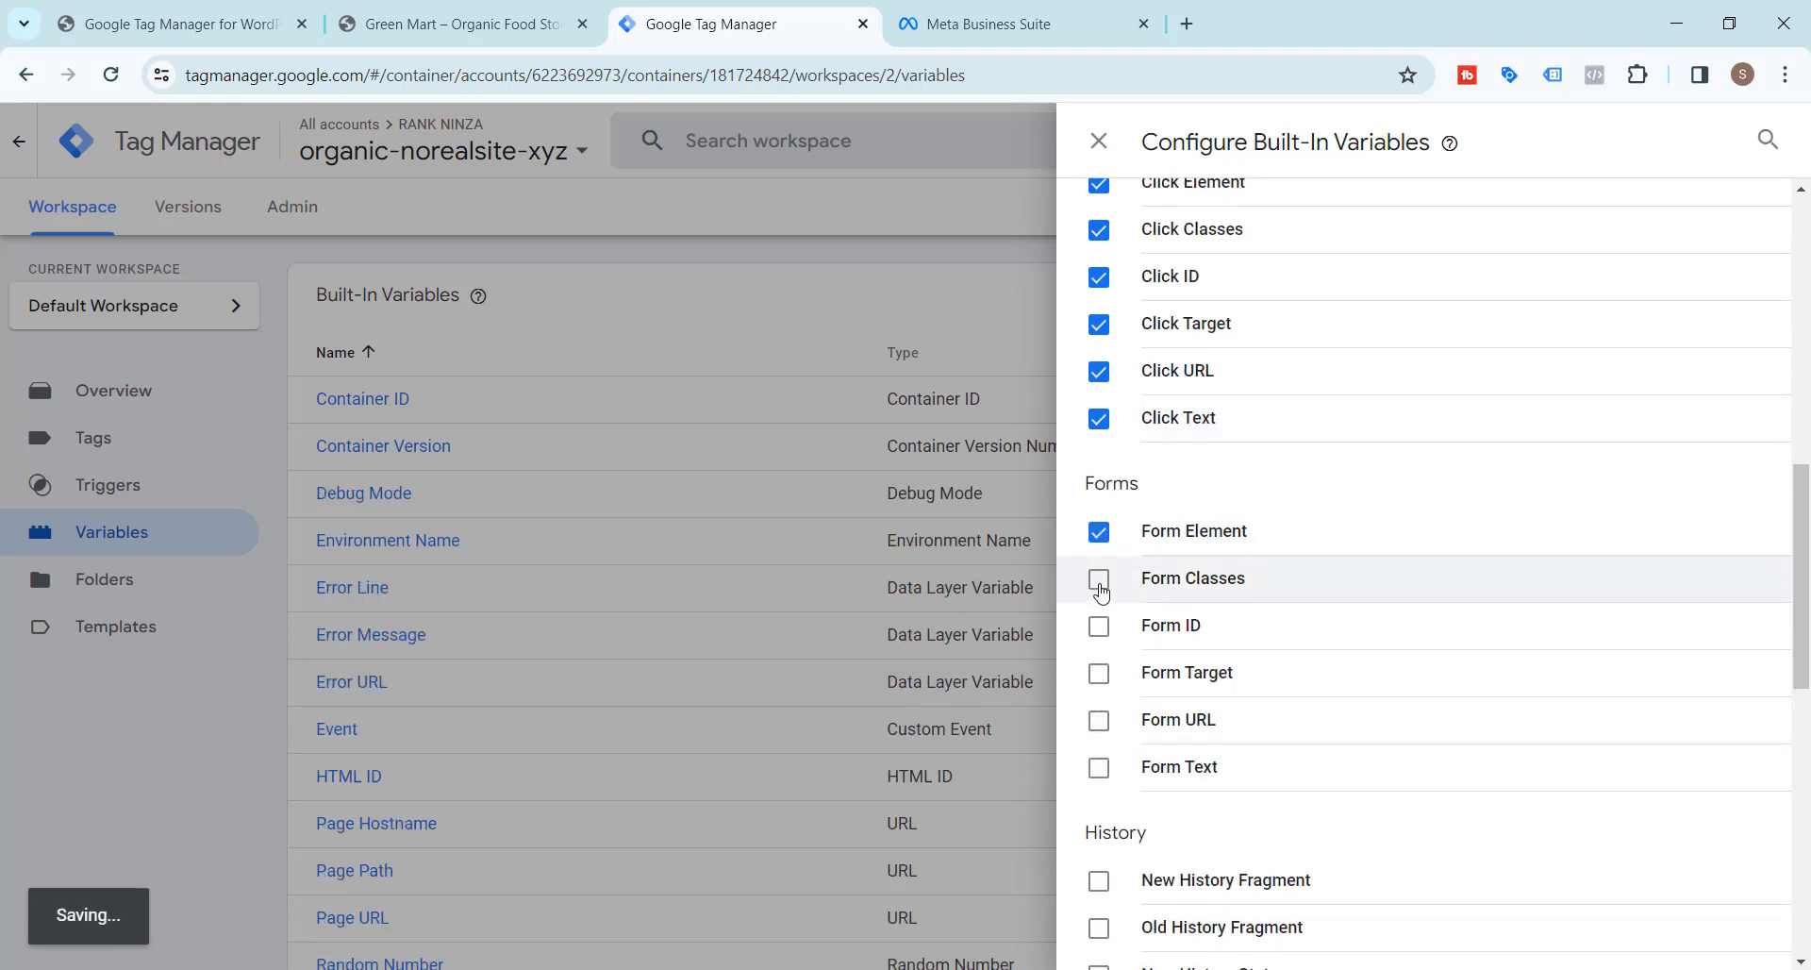
left_click(1099, 578)
left_click(1099, 625)
left_click(1099, 672)
left_click(1099, 720)
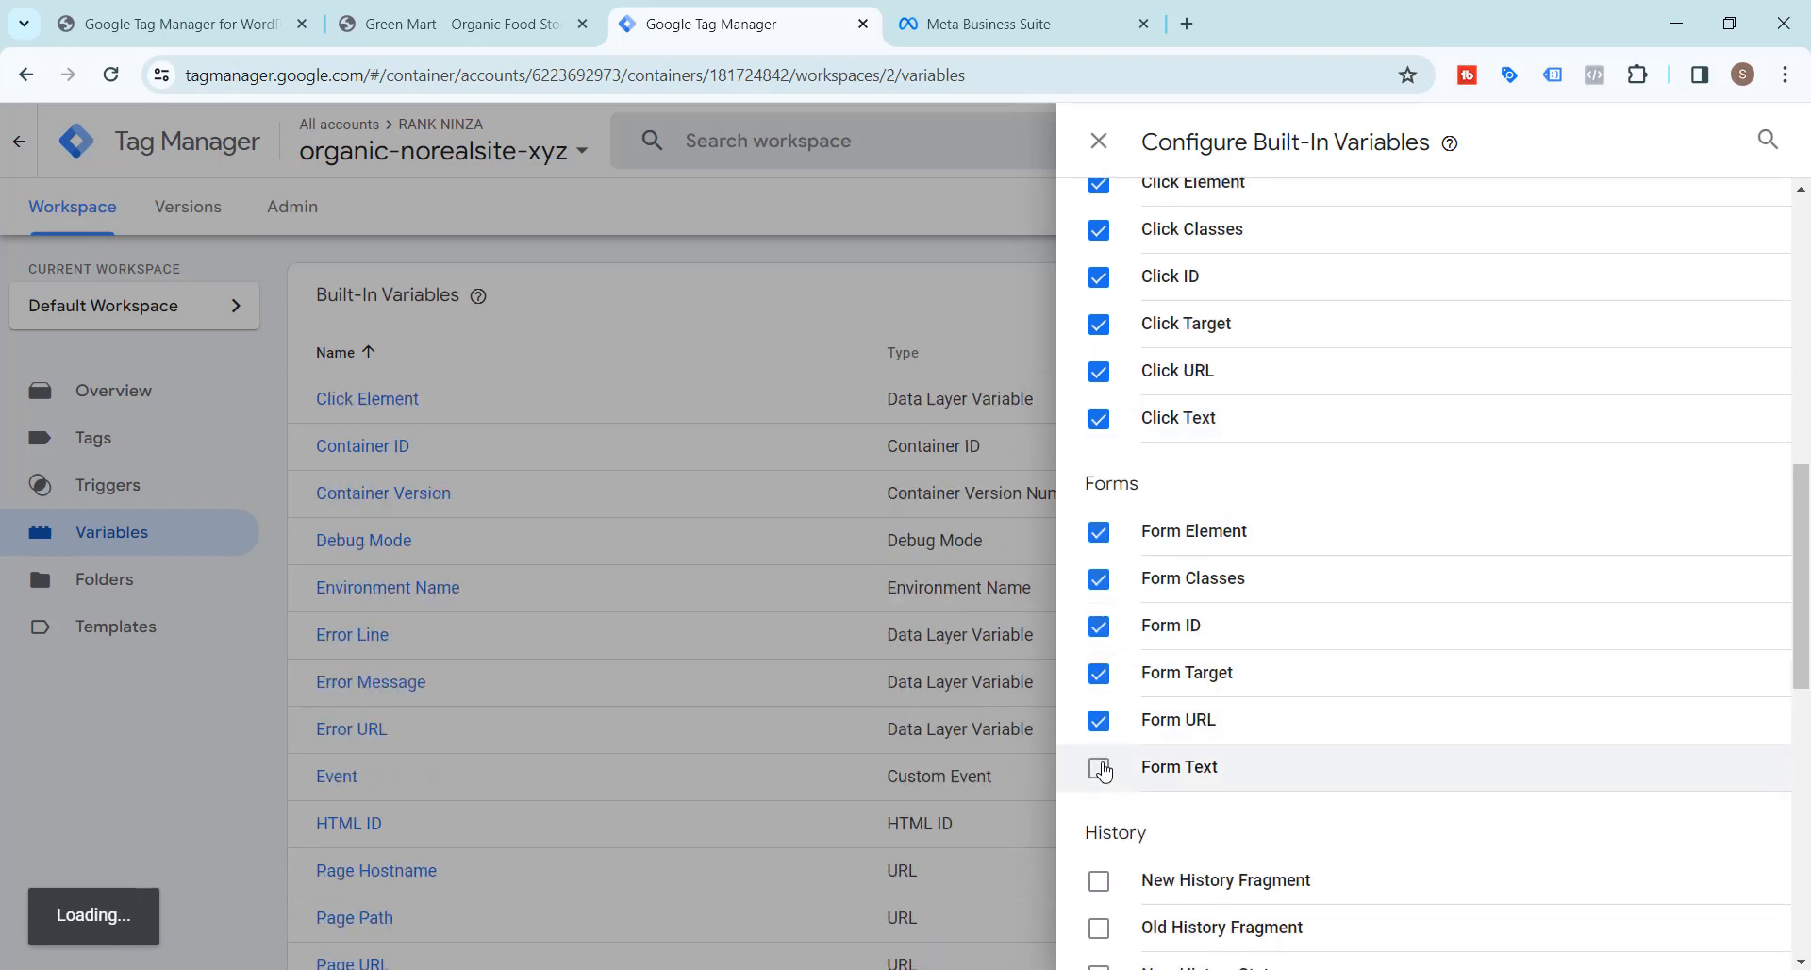
left_click(1099, 767)
Step: Enable the built-in history variables: New and Old History Fragment, New and Old History State, and History Source
scroll(1099, 764, "down", 4)
left_click(1099, 527)
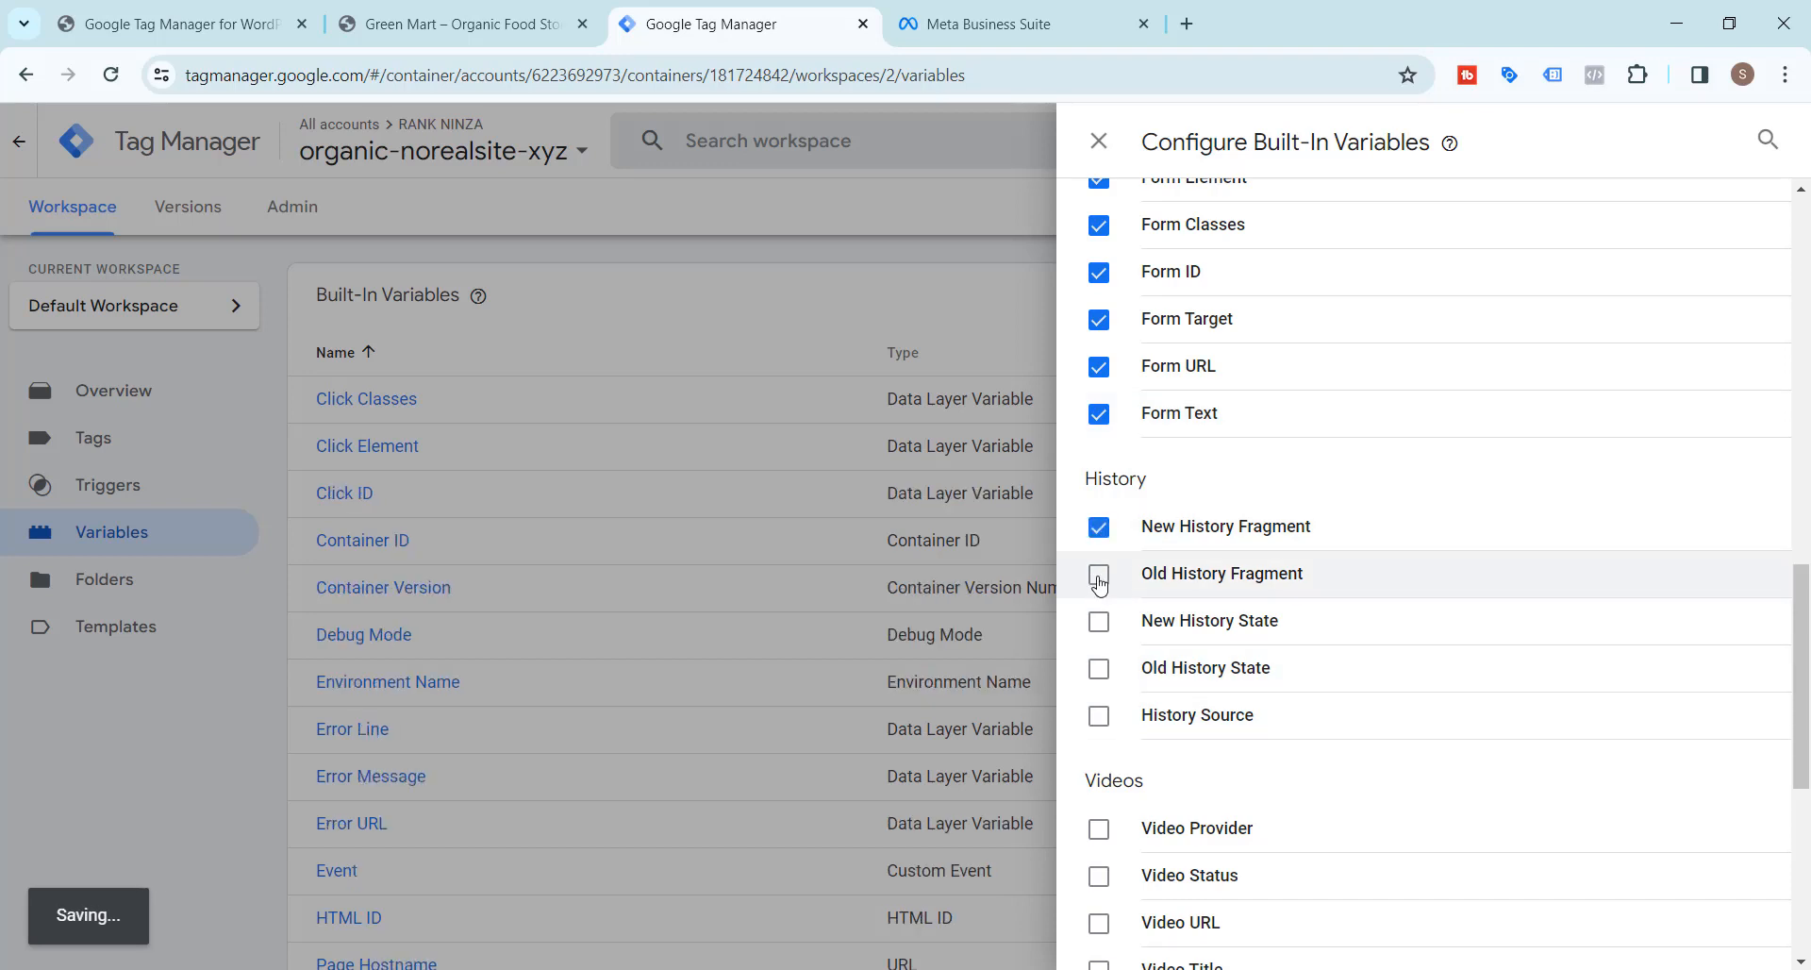
left_click(1099, 575)
left_click(1099, 622)
left_click(1099, 669)
left_click(1099, 716)
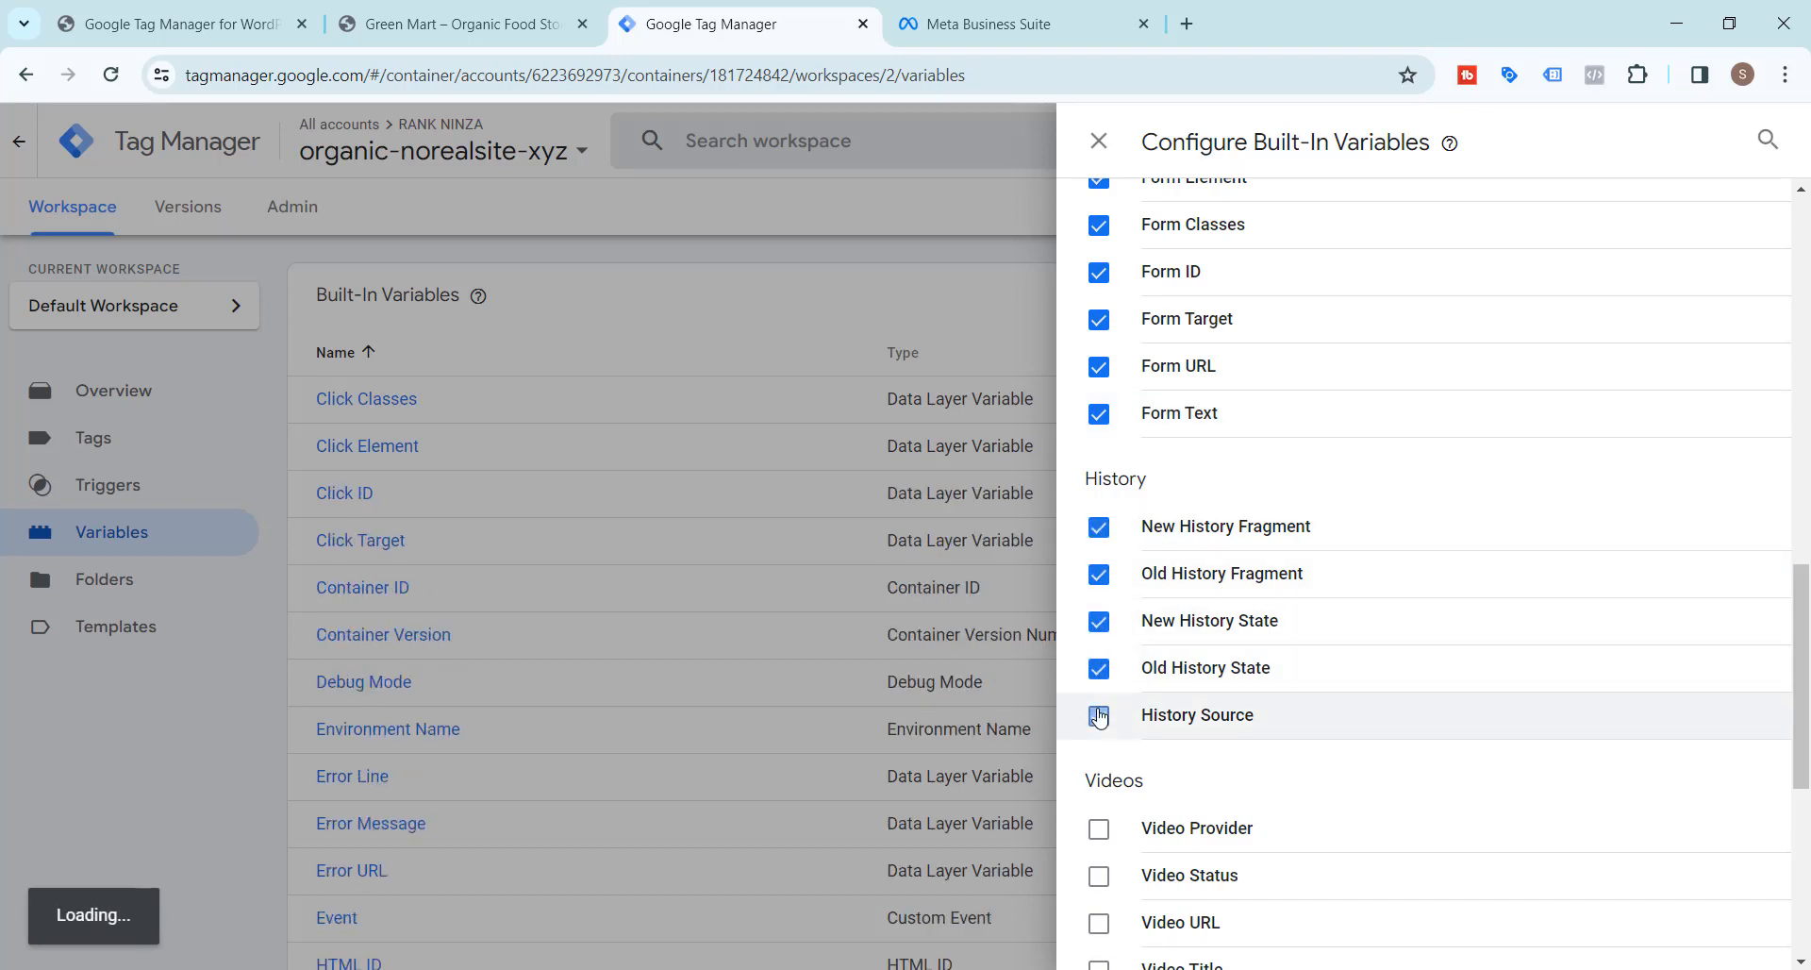
Step: Enable all built-in video variables, from Video Provider, Status, URL, Title and Duration to Current Time, Percent and Visible
scroll(1097, 703, "down", 5)
left_click(1099, 356)
left_click(1099, 404)
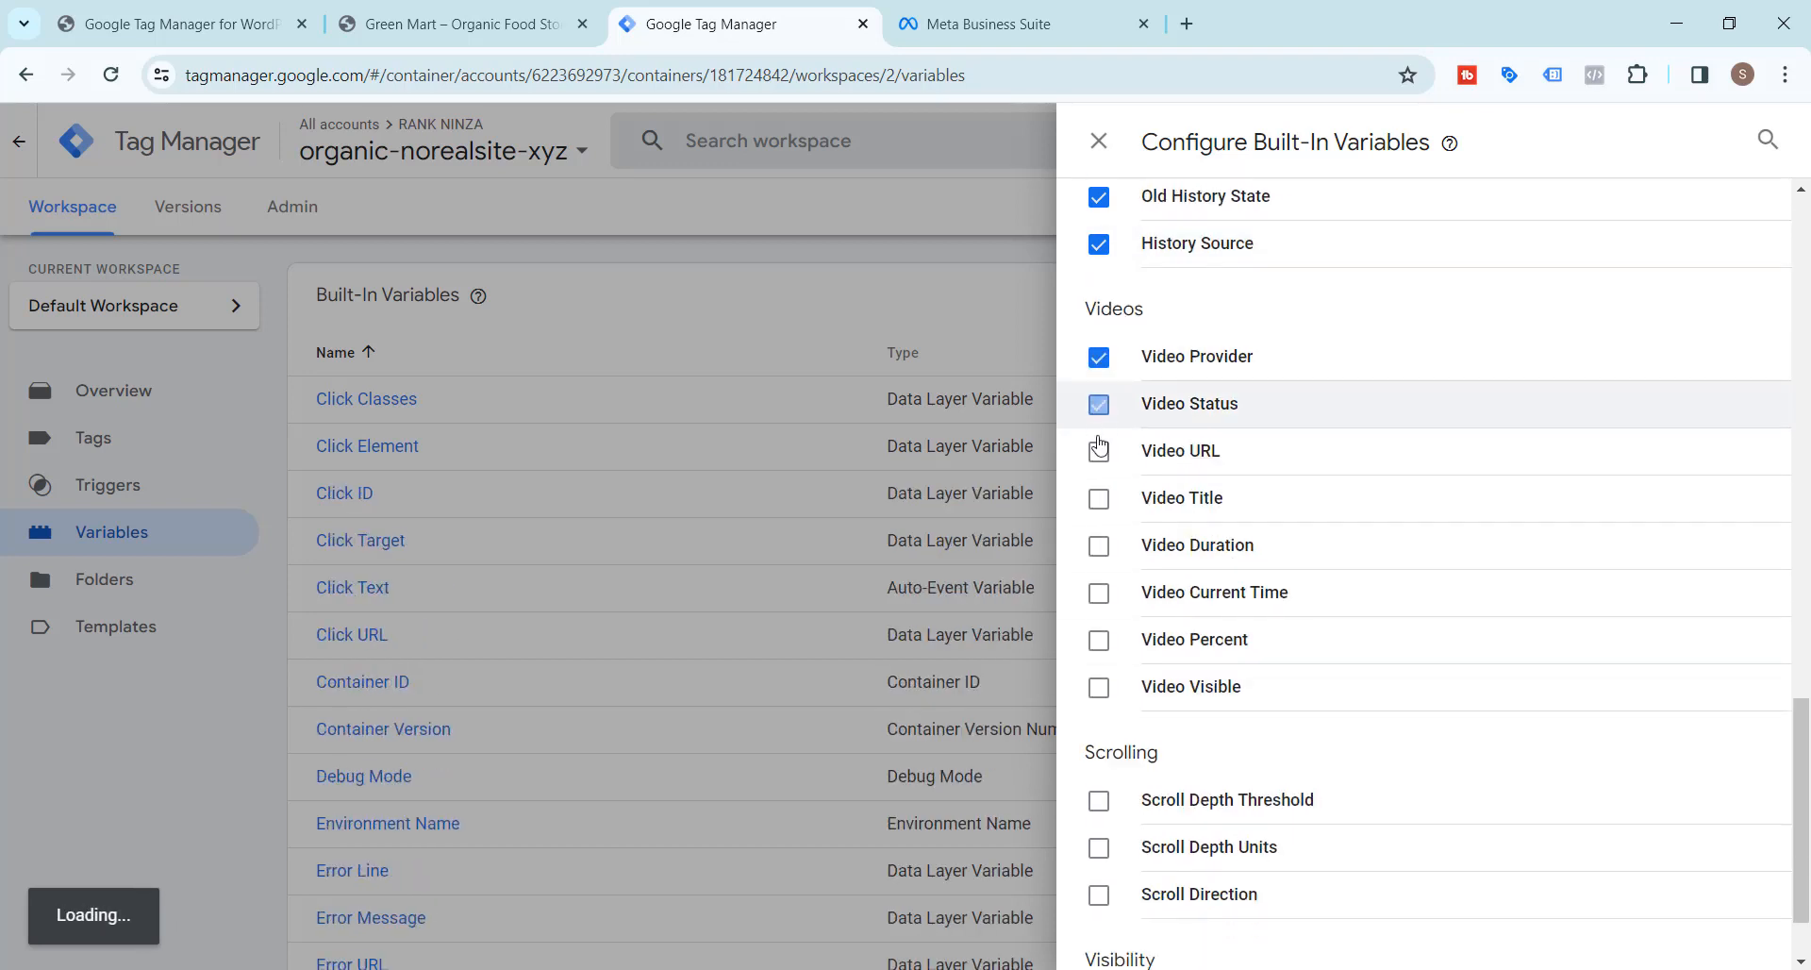
left_click(1099, 451)
left_click(1100, 498)
left_click(1099, 547)
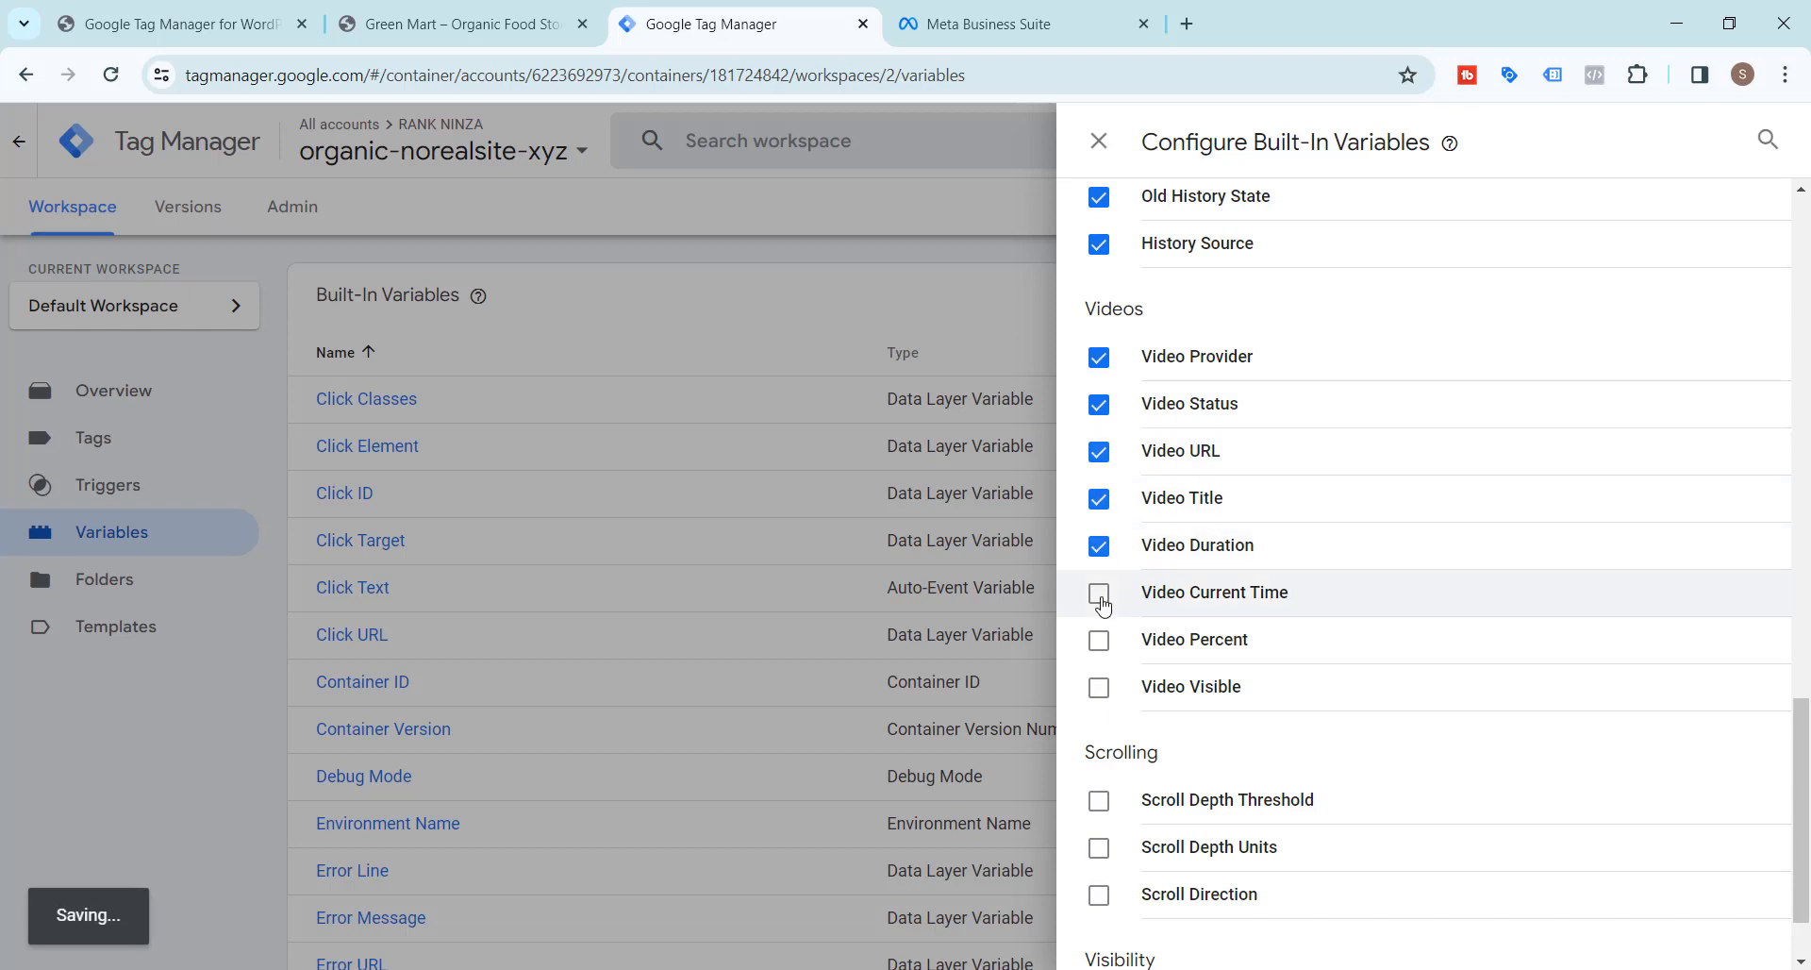
left_click(1099, 593)
left_click(1099, 640)
left_click(1101, 699)
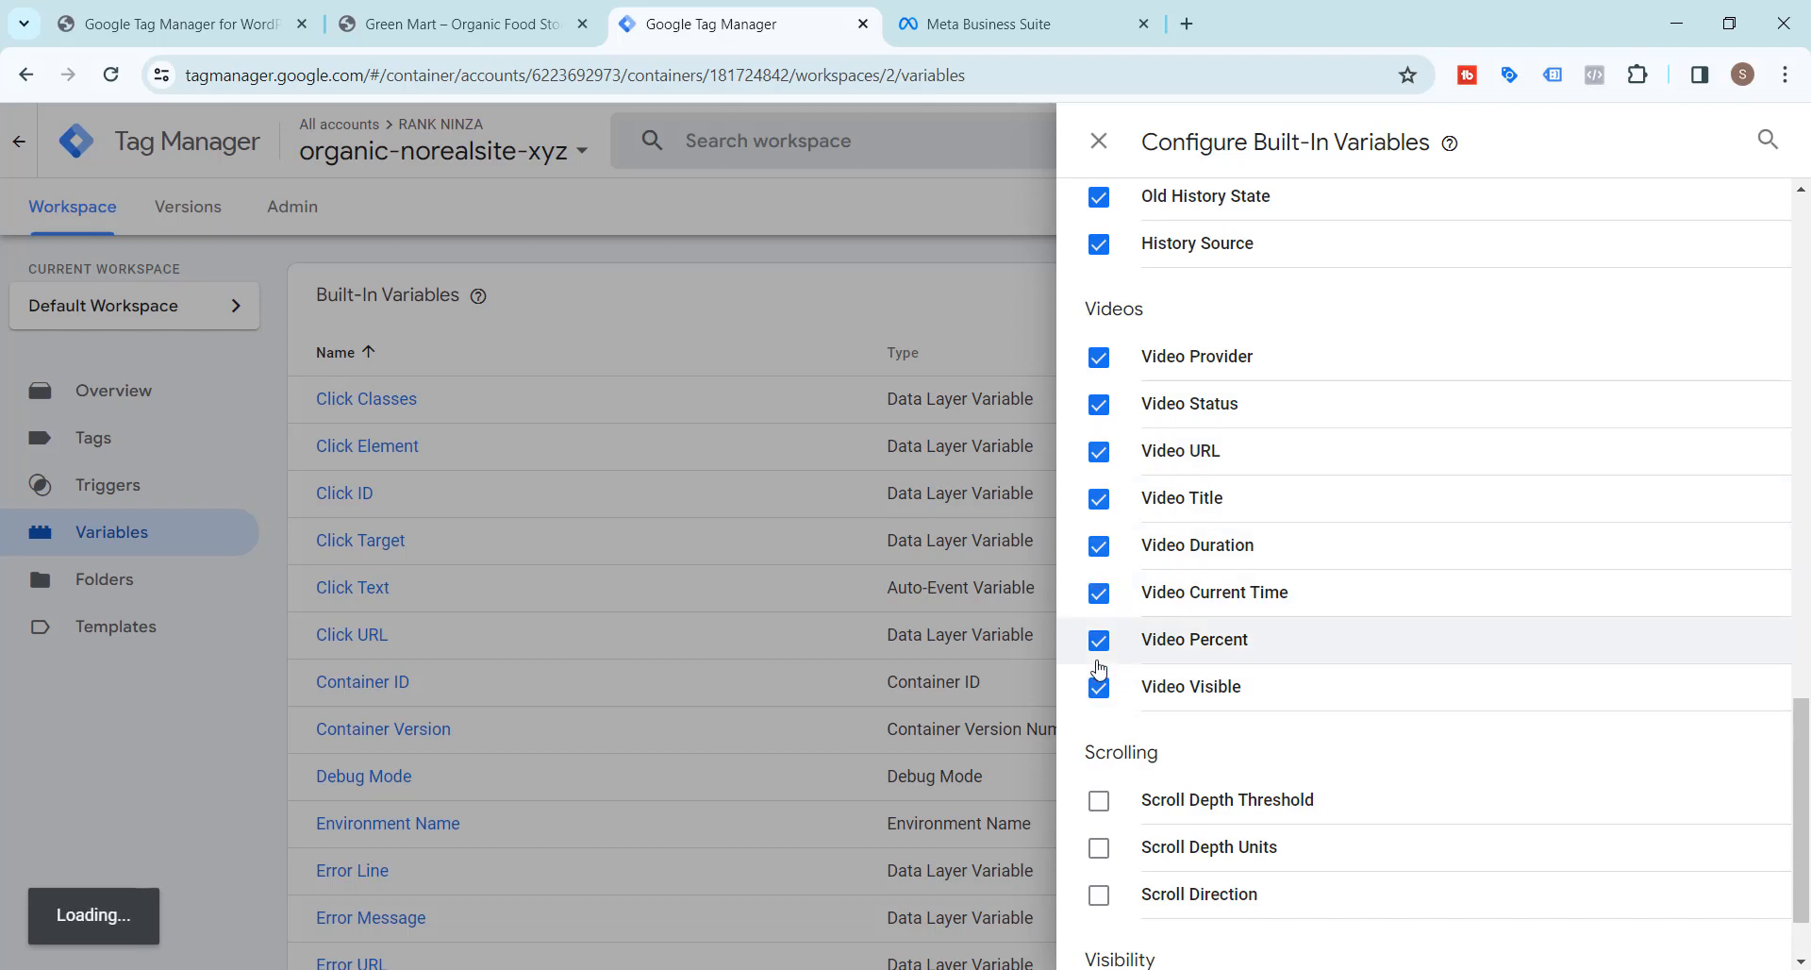
Step: Enable Scroll Depth Threshold, Scroll Depth Units, Scroll Direction, Percent Visible and On-Screen Duration, and close the built-in variable configuration
scroll(1097, 674, "down", 1)
left_click(1099, 693)
left_click(1097, 745)
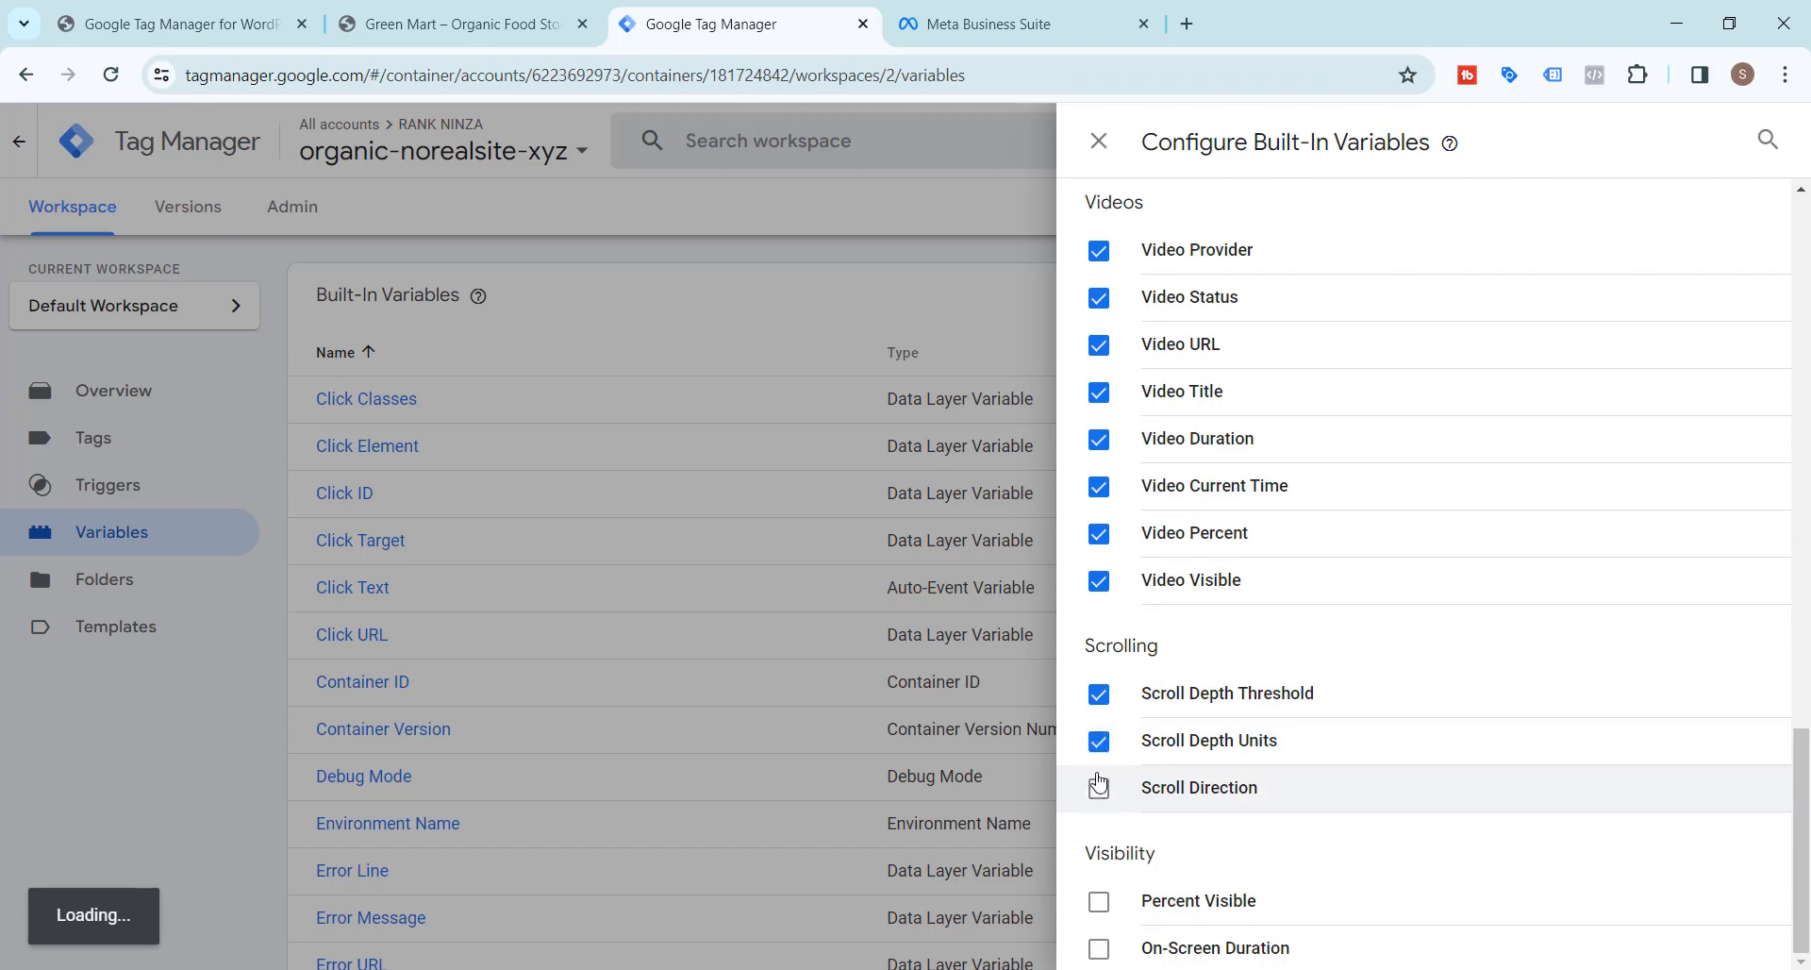
left_click(1099, 791)
left_click(1099, 902)
left_click(1100, 949)
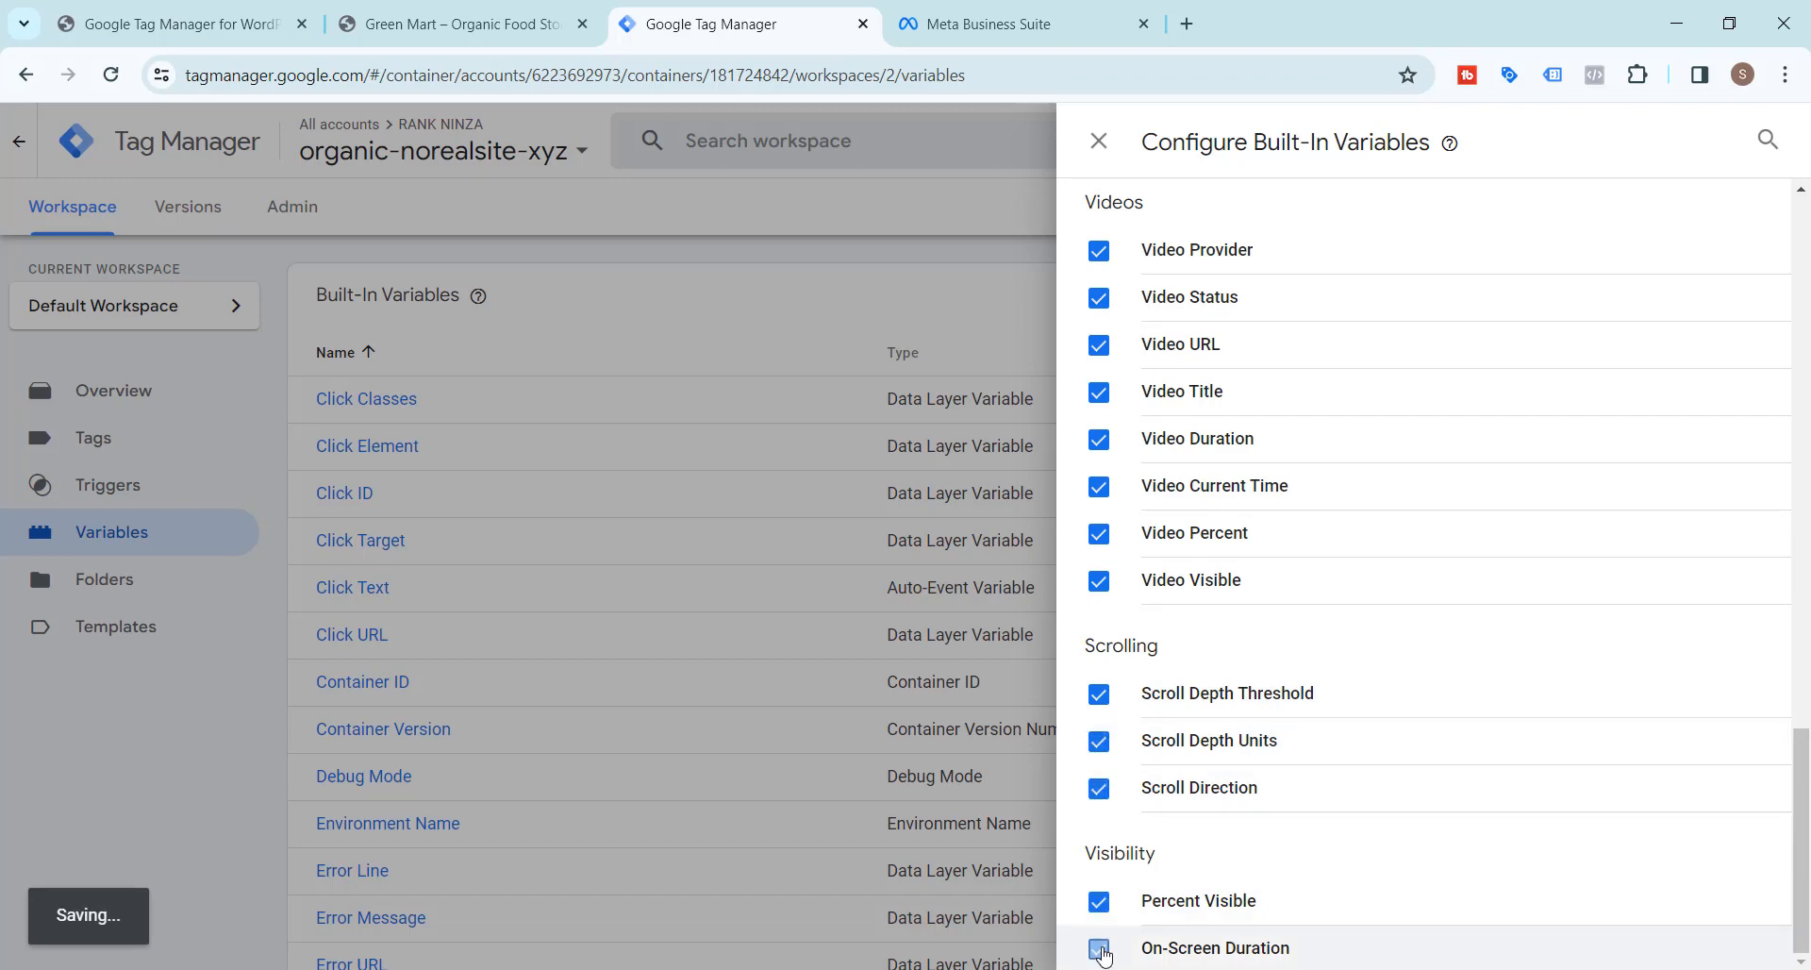
left_click(1100, 141)
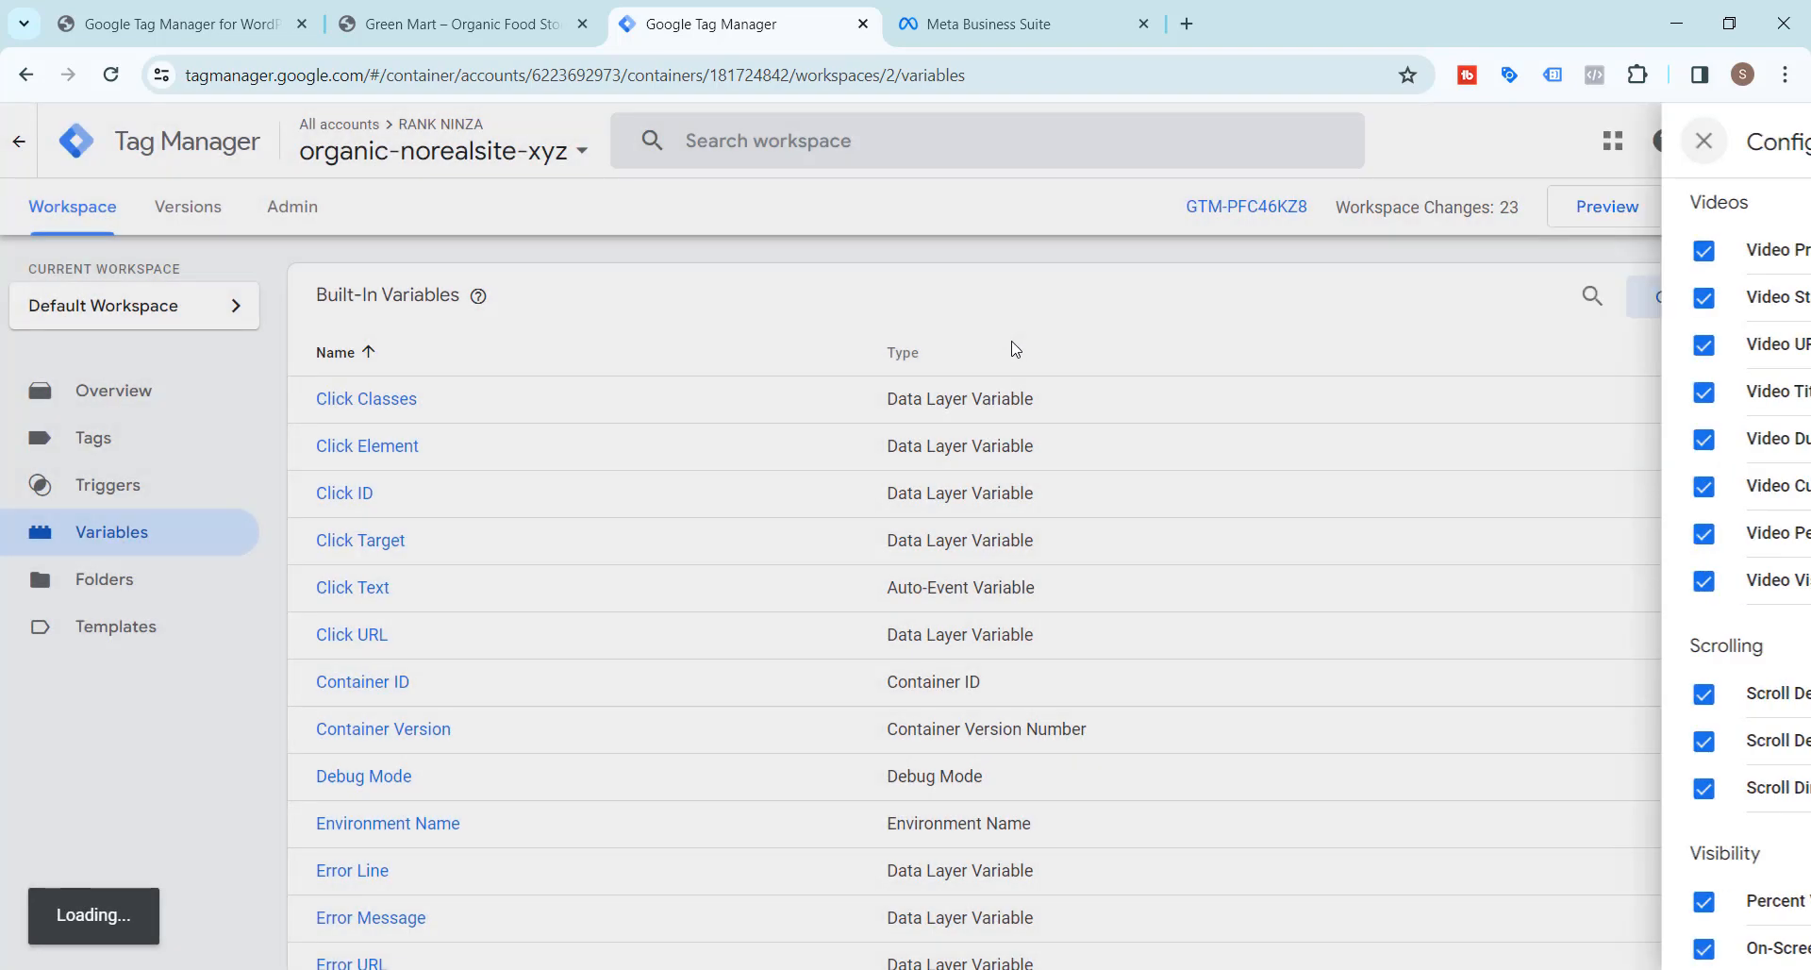
Step: Start a new user-defined variable of type Constant and paste the Meta pixel ID as its value
scroll(1047, 396, "down", 12)
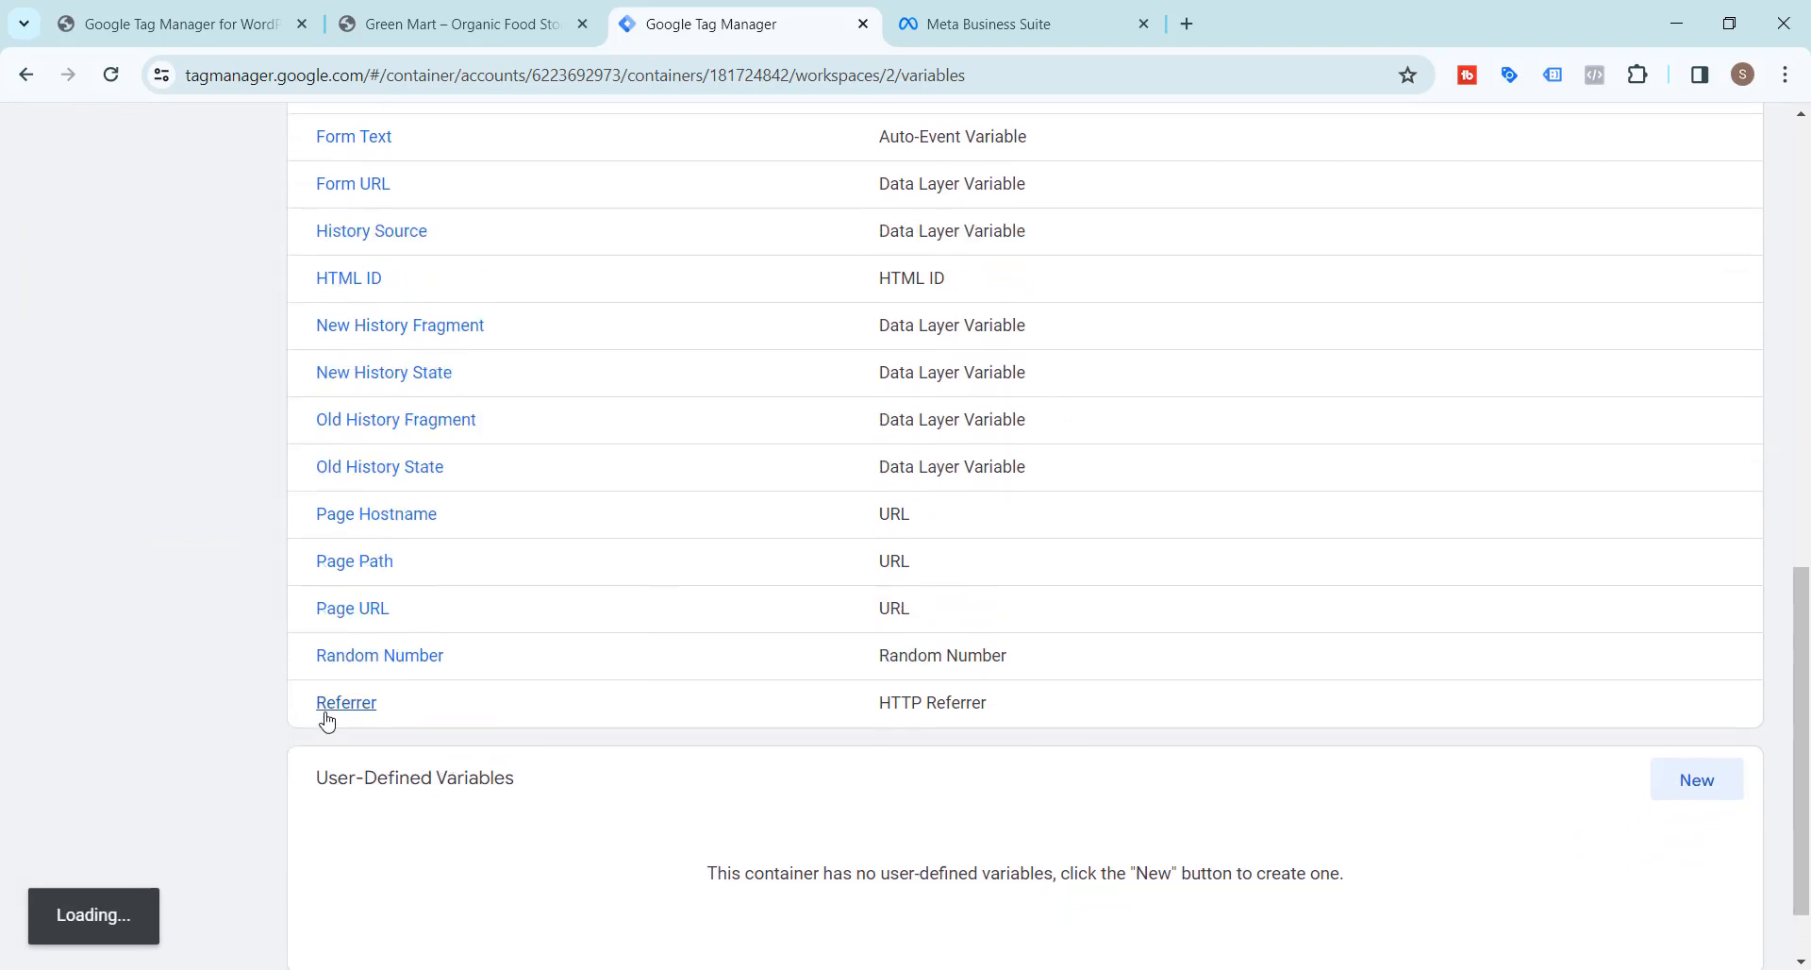
scroll(635, 774, "down", 2)
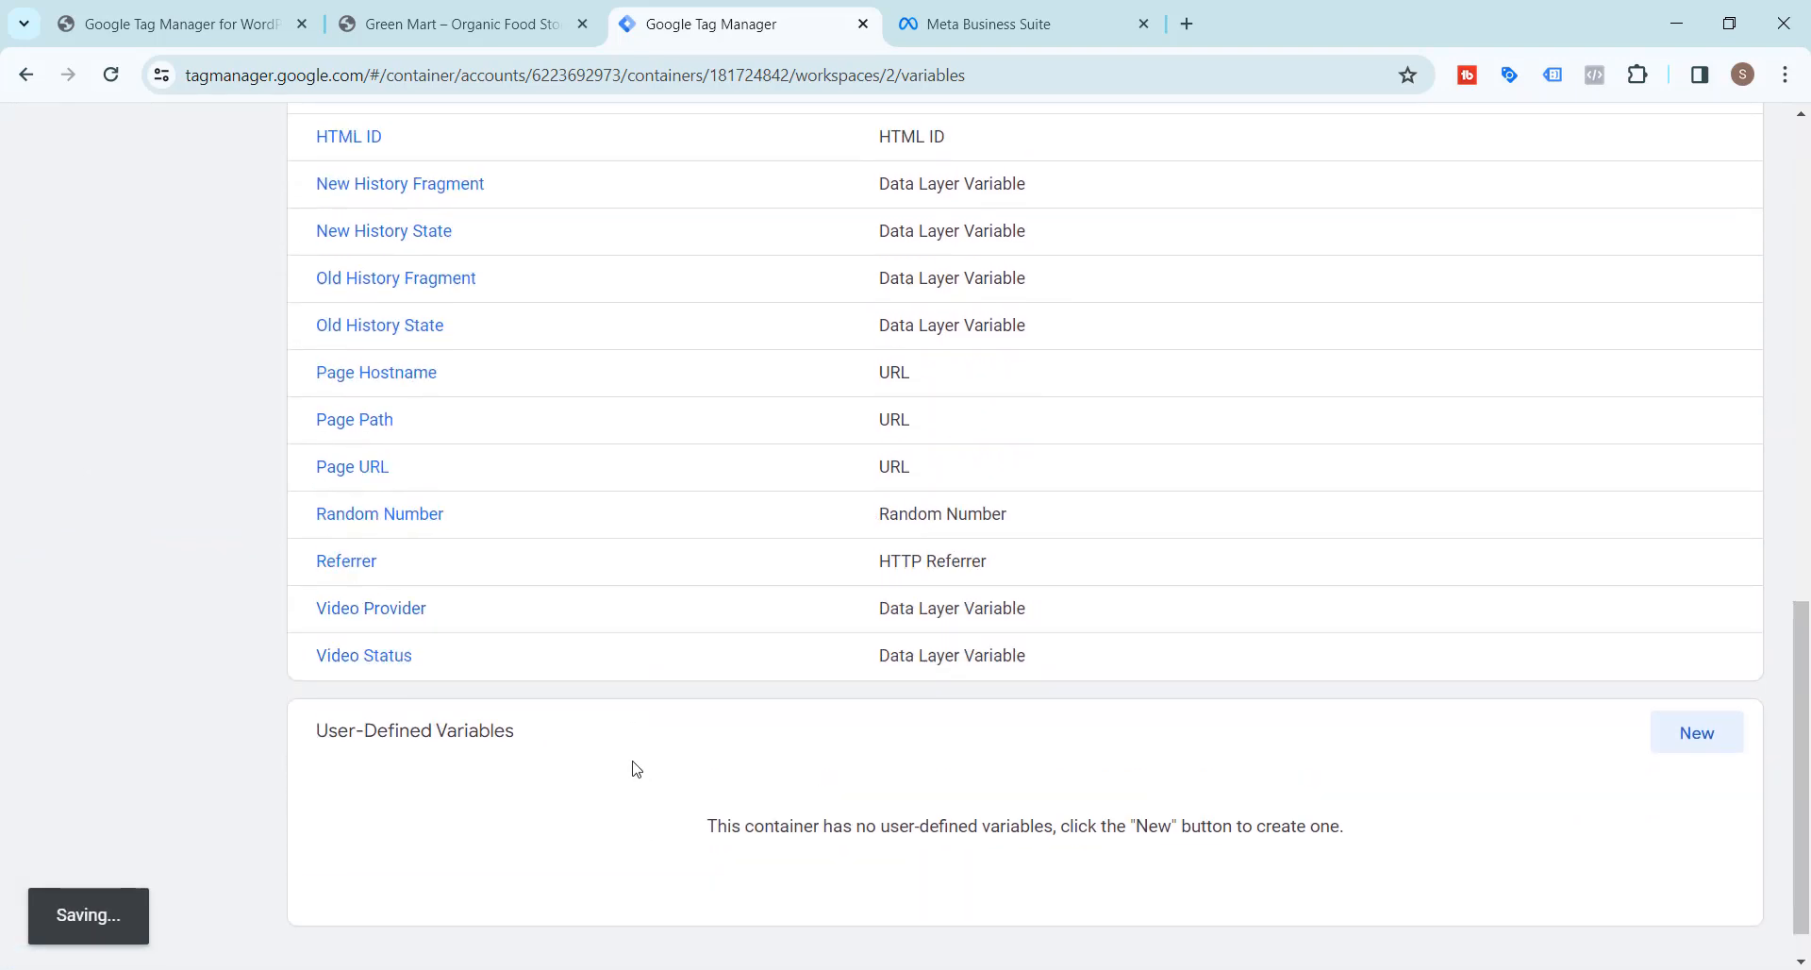
scroll(632, 764, "down", 1)
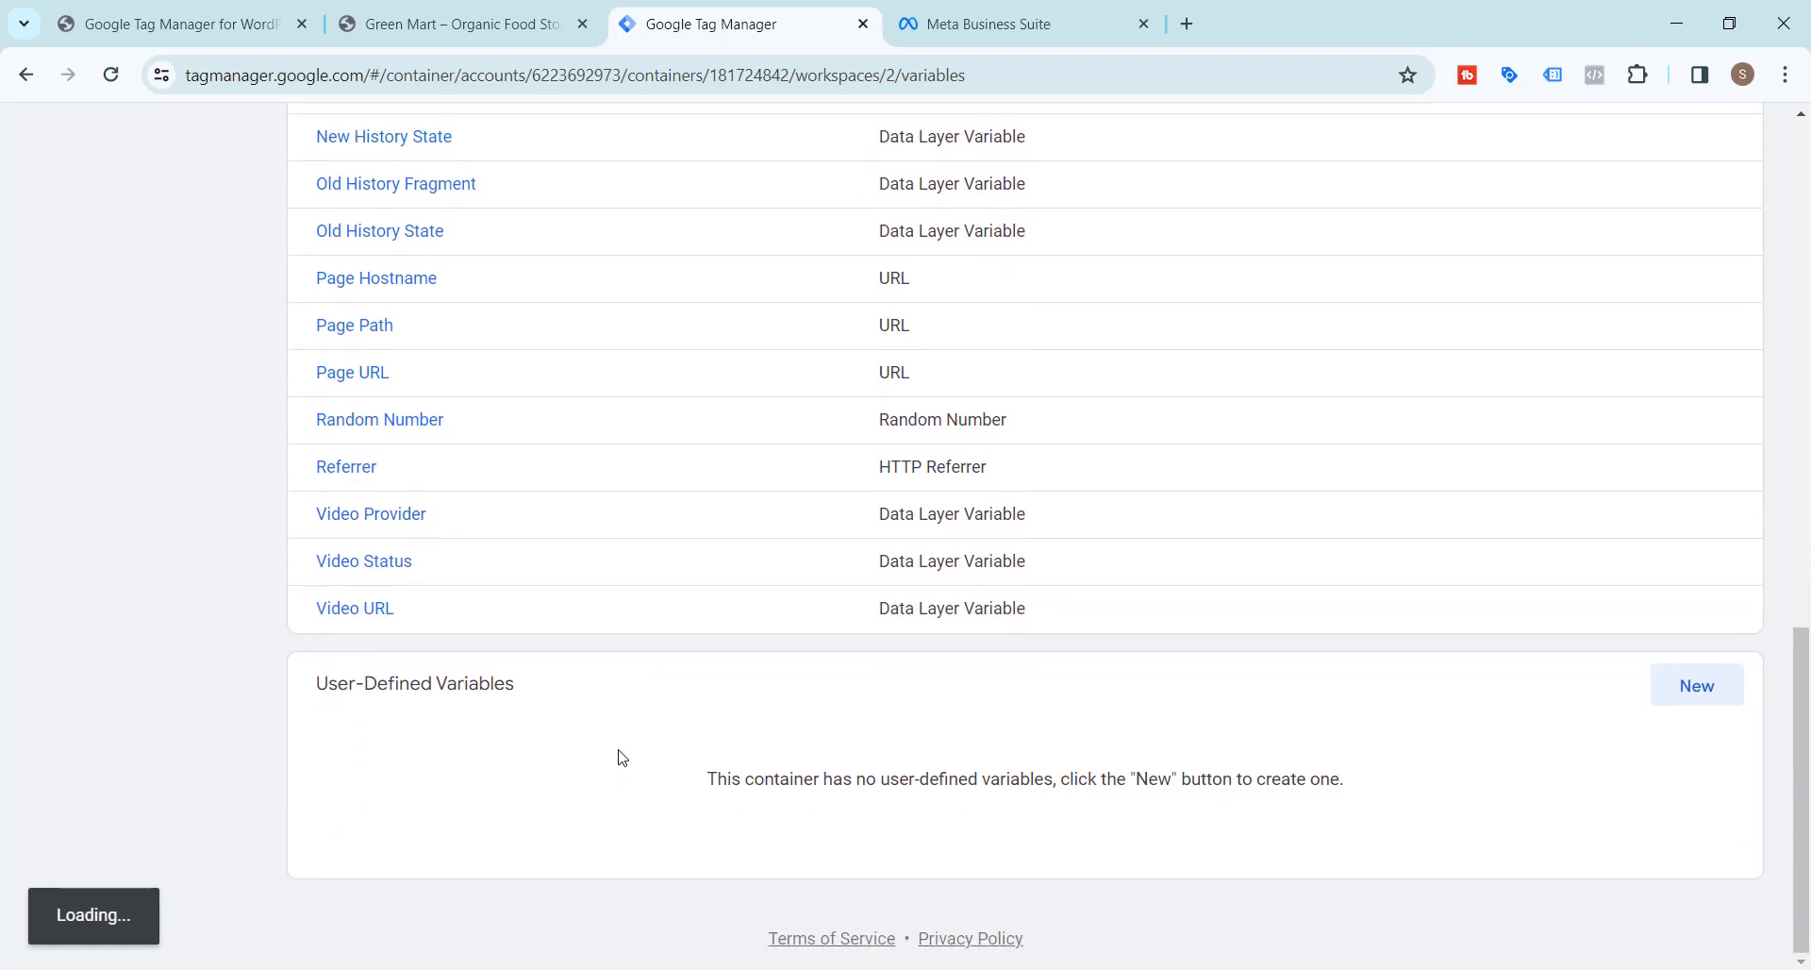
scroll(615, 747, "down", 1)
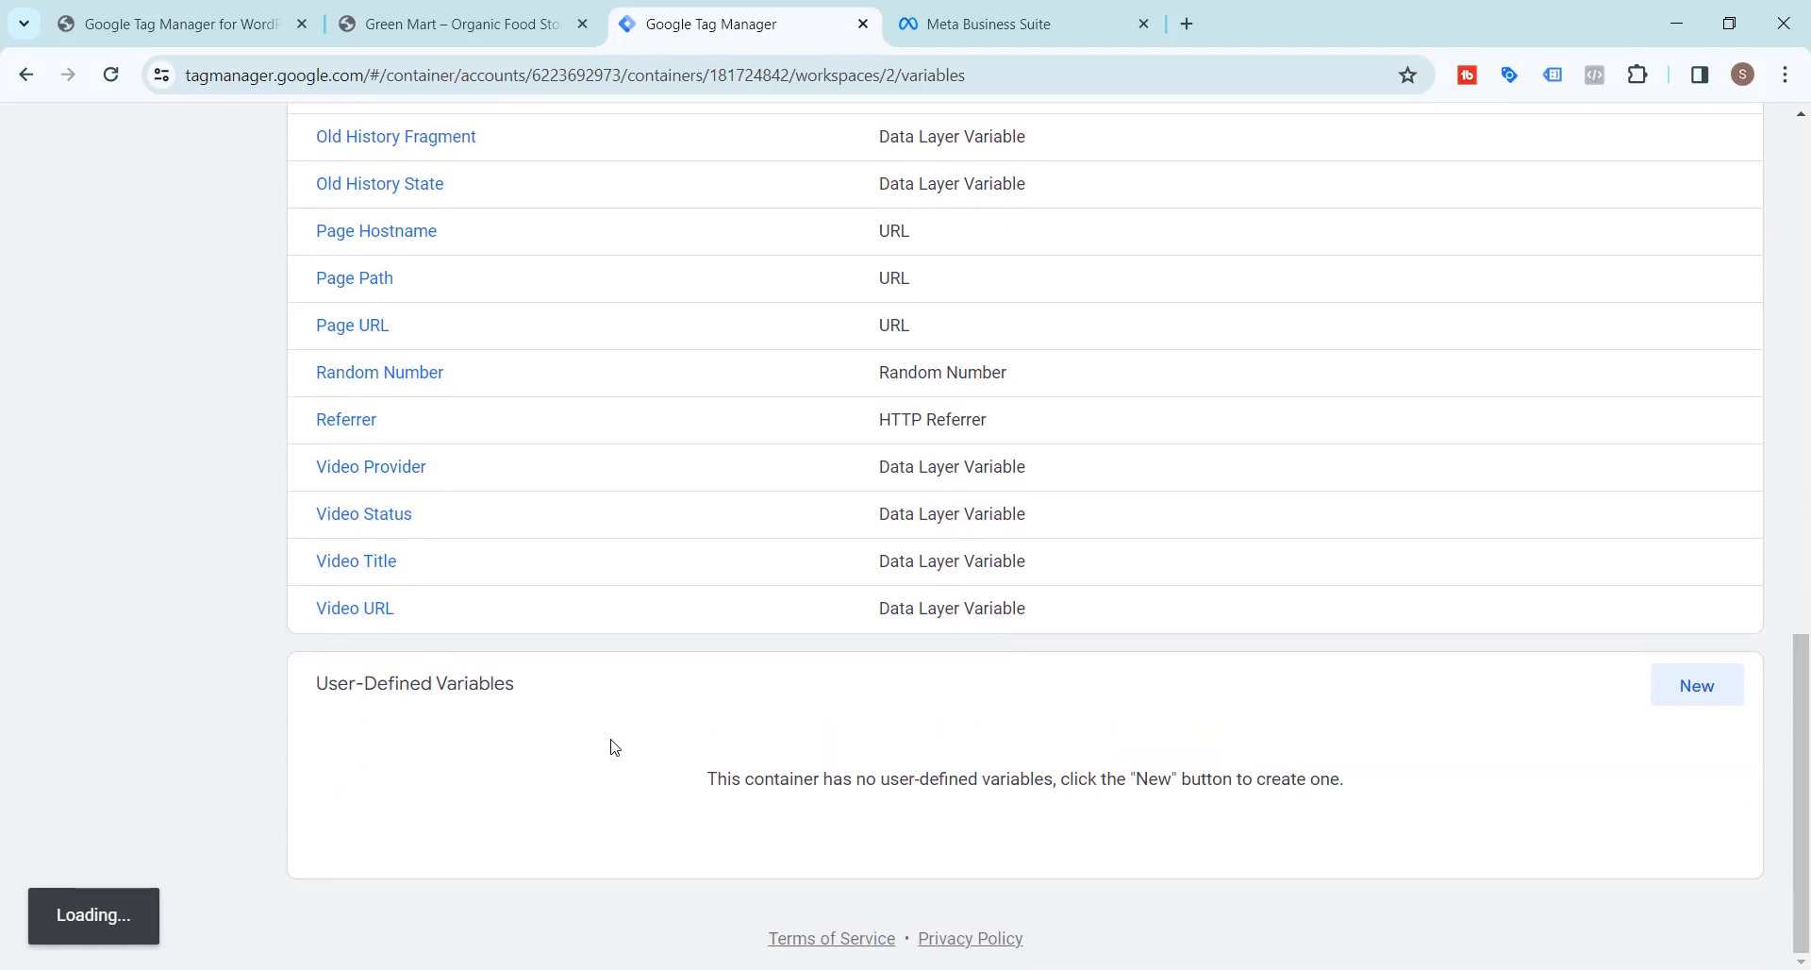
left_click(1691, 740)
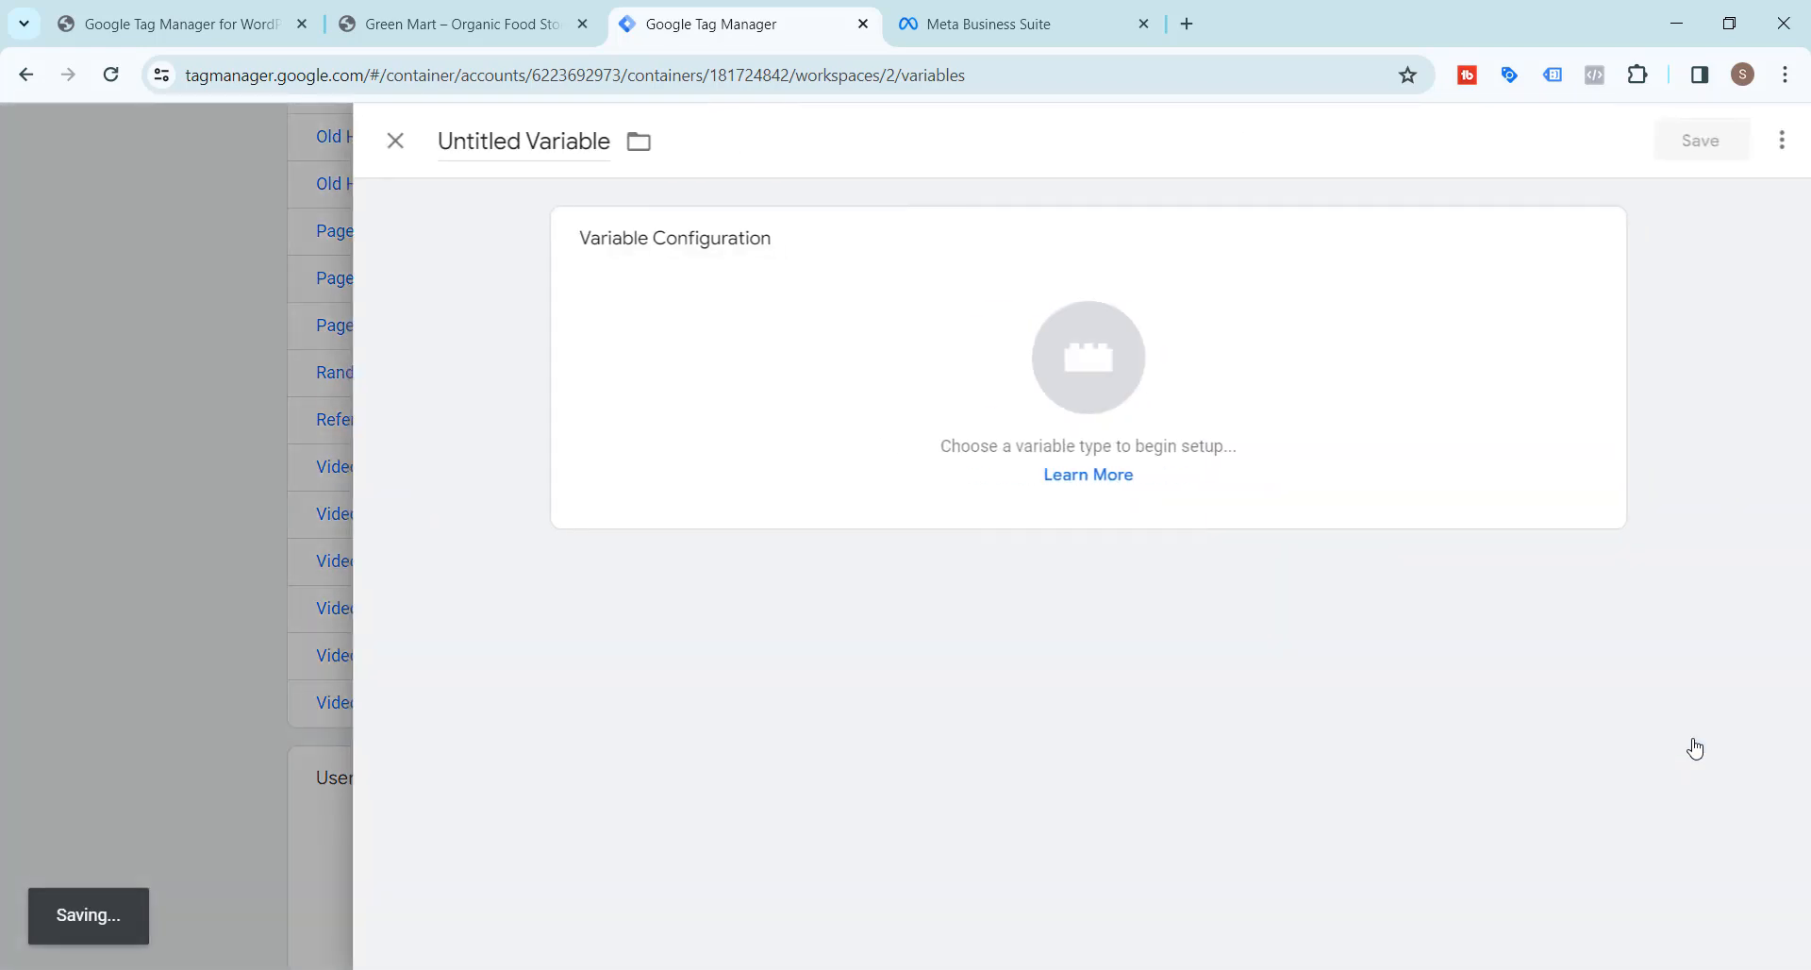
left_click(1091, 358)
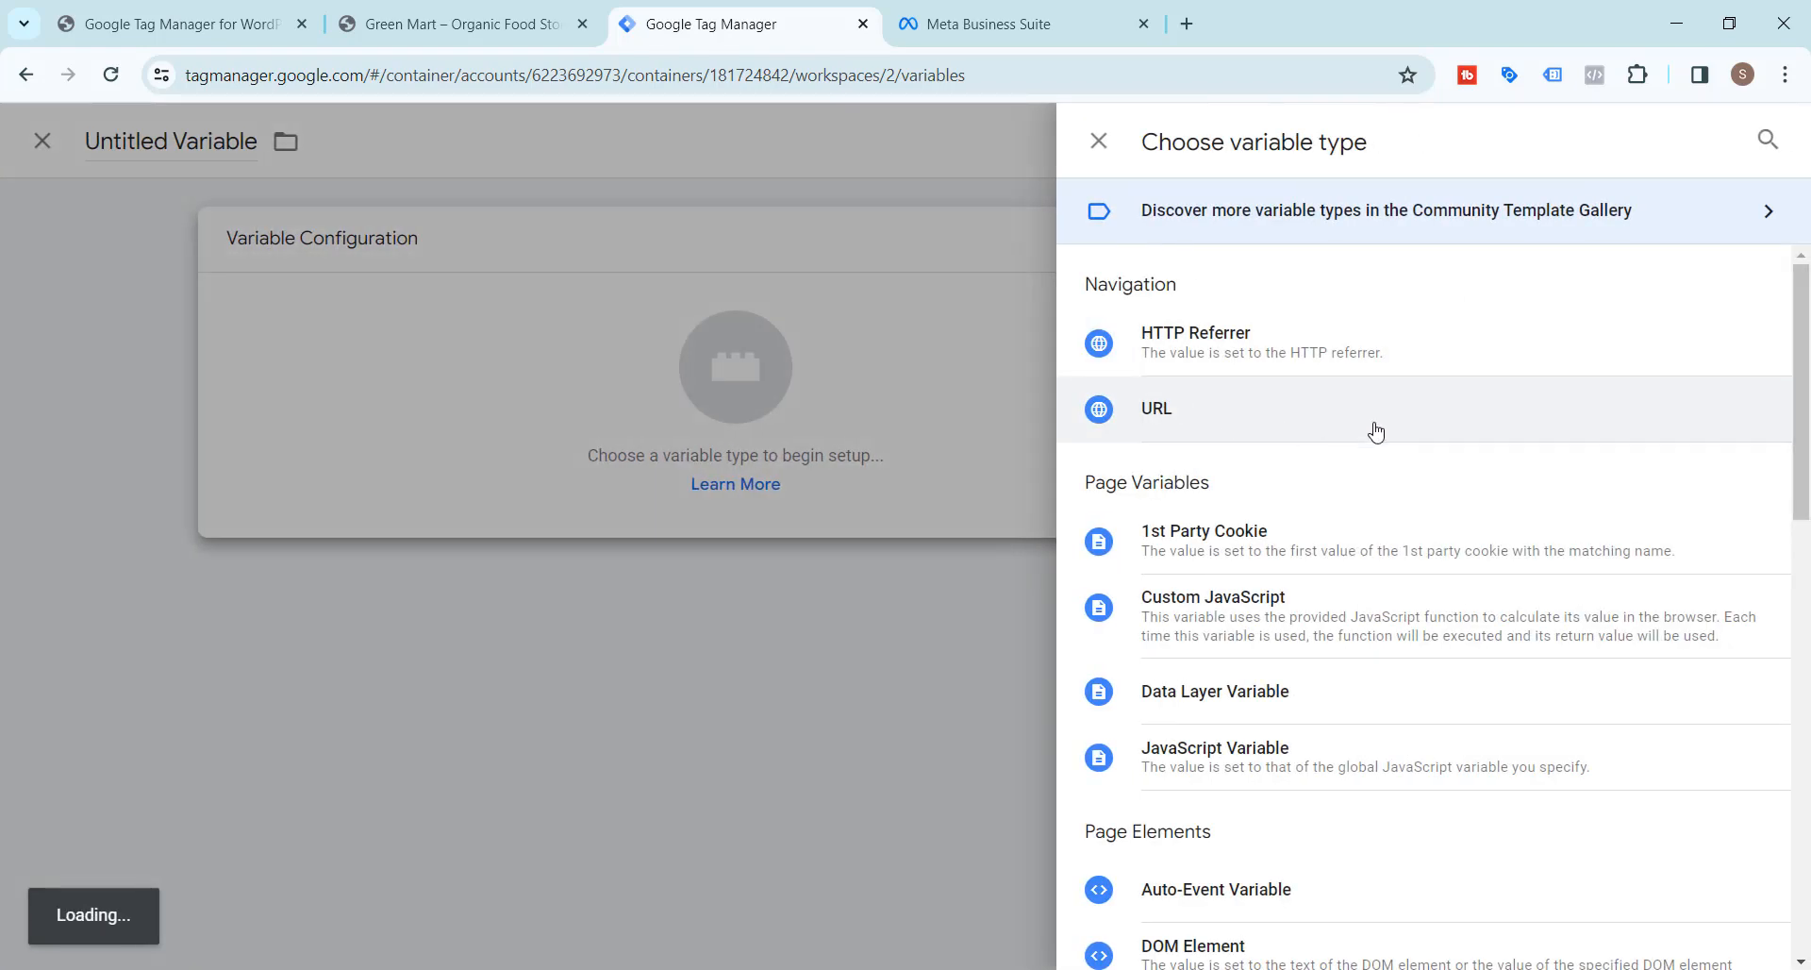
scroll(1384, 455, "down", 1)
scroll(1384, 462, "down", 5)
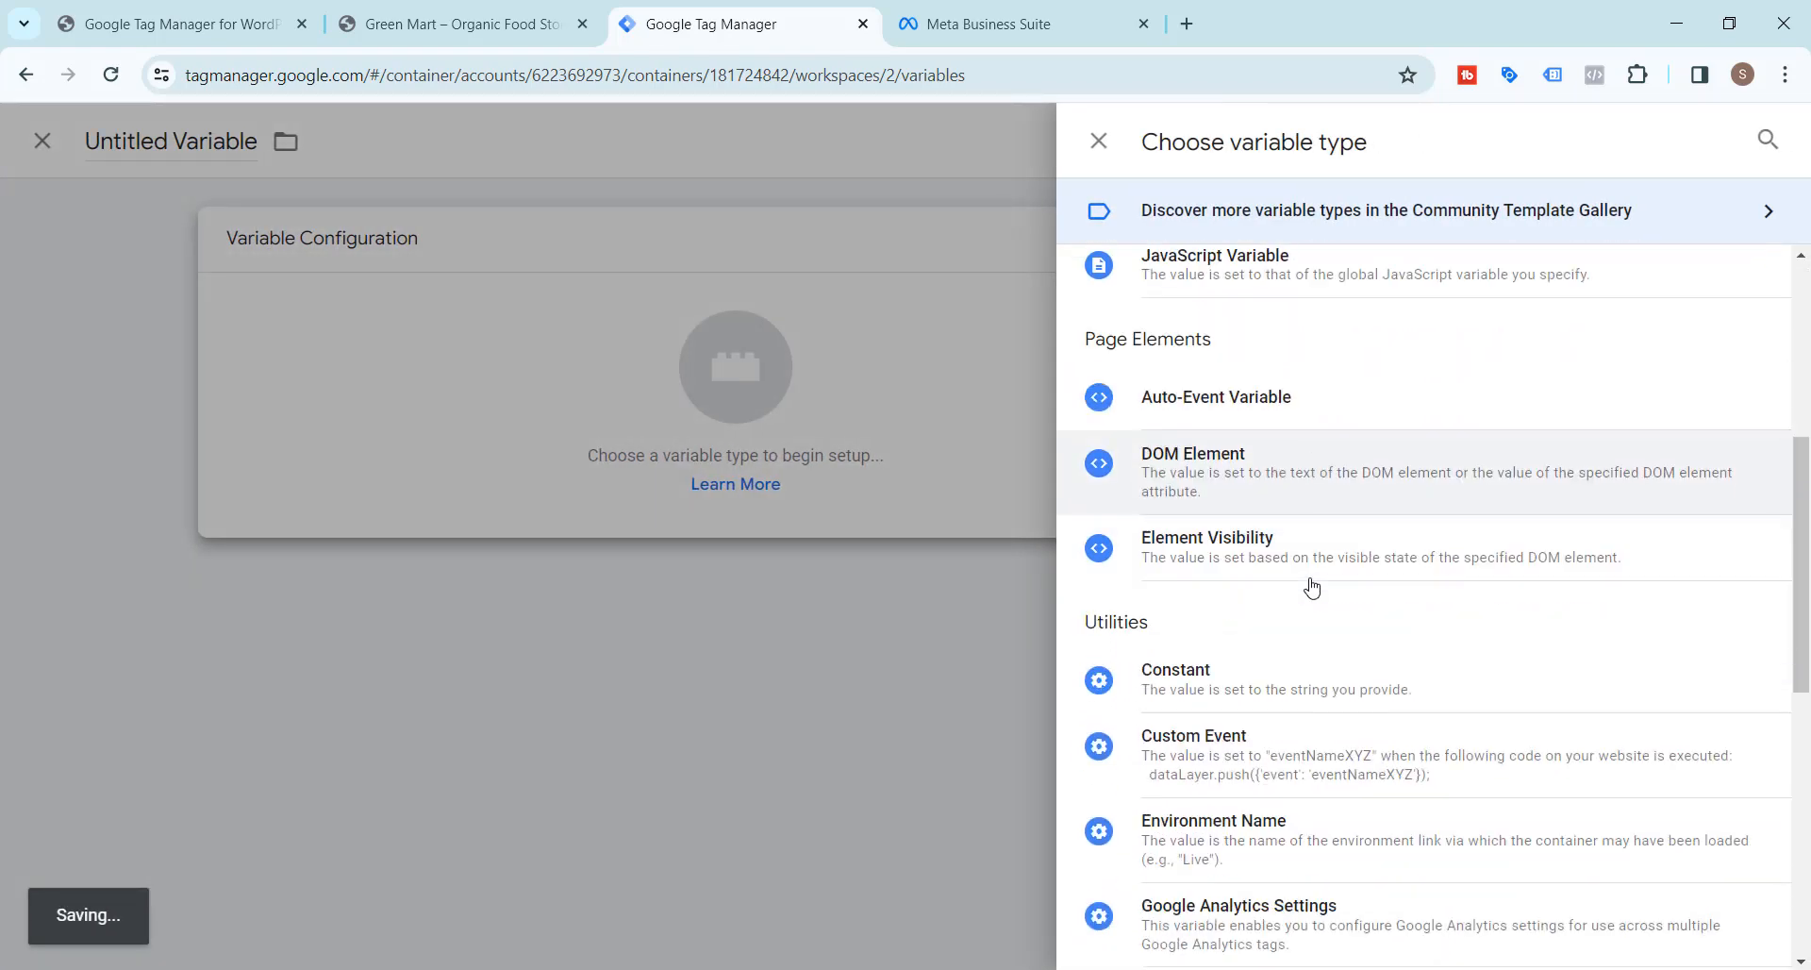
left_click(1288, 602)
left_click(720, 476)
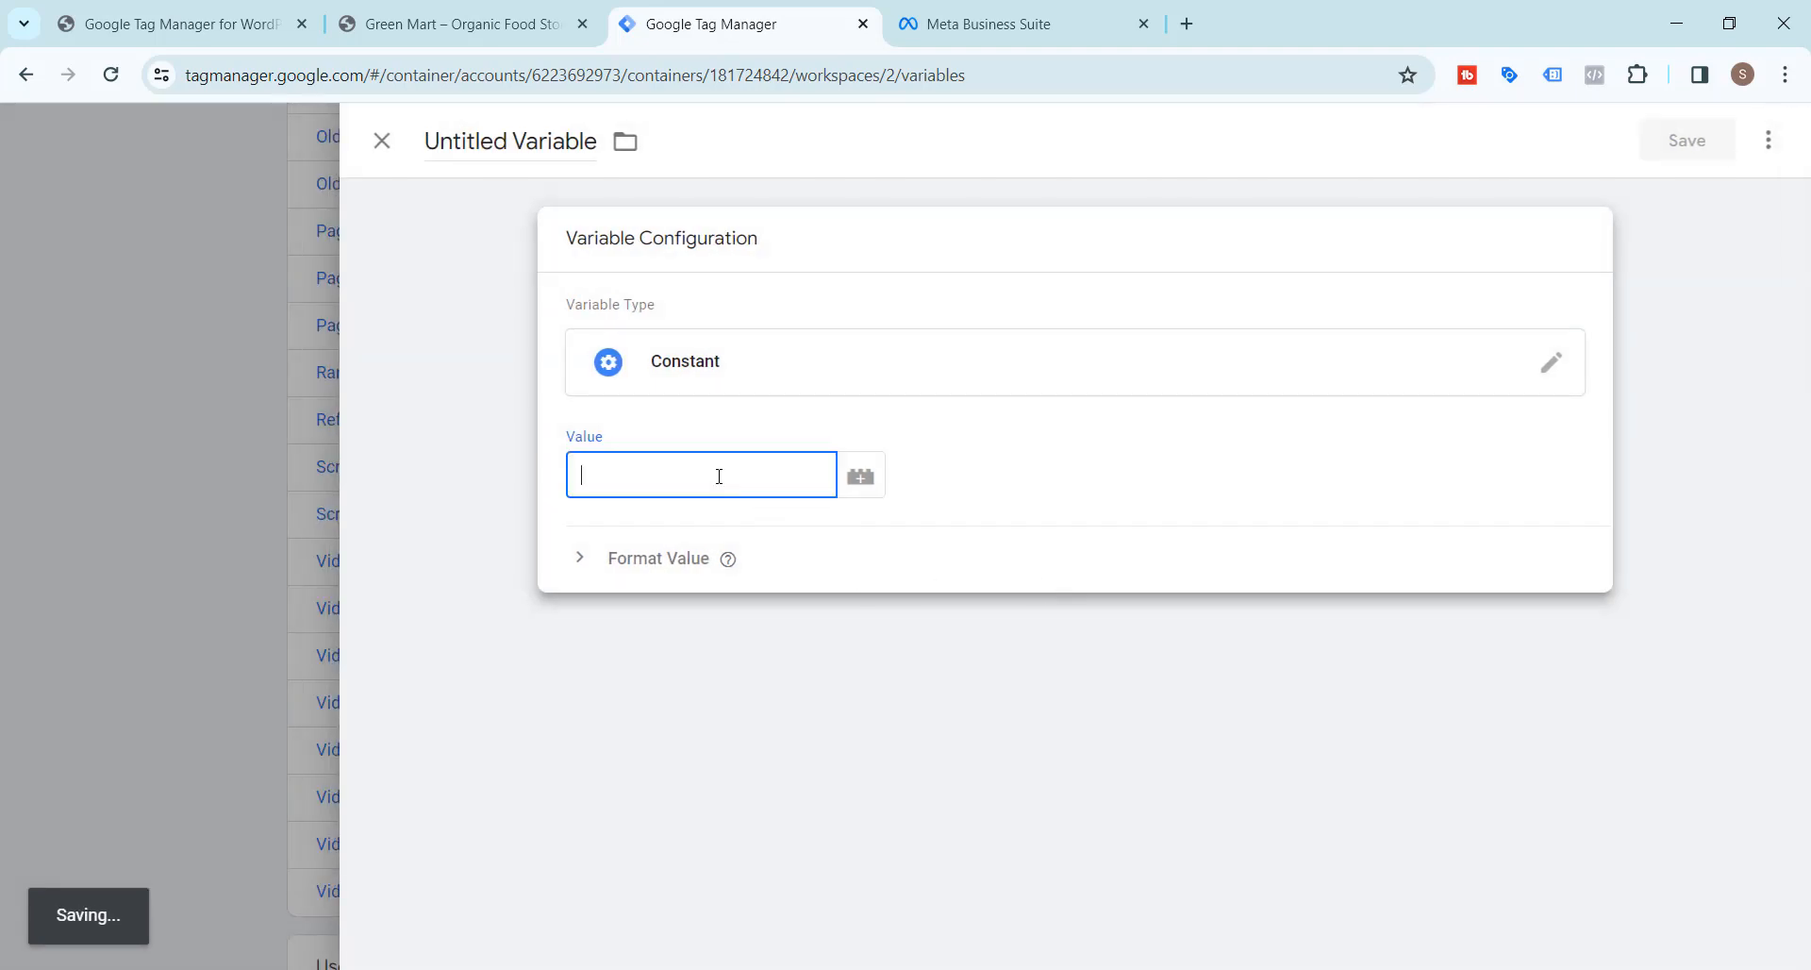
key("ctrl+v")
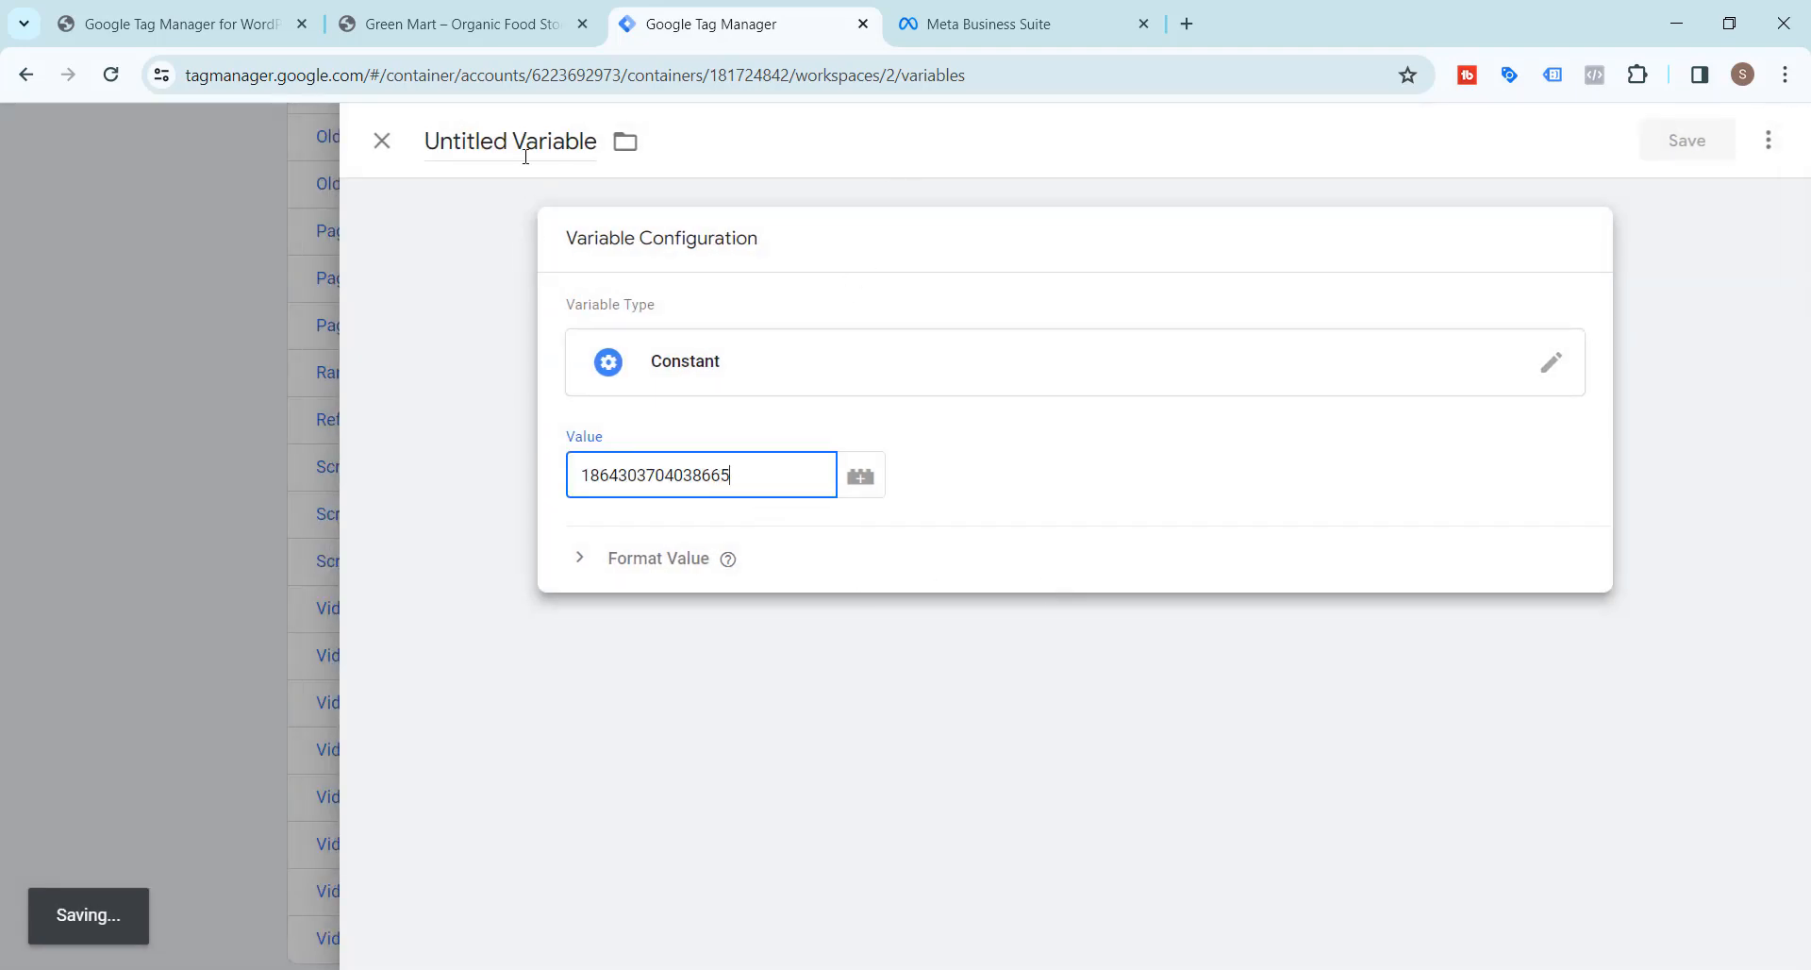
Step: Name the constant variable fb-pixel-id and save it
left_click(525, 151)
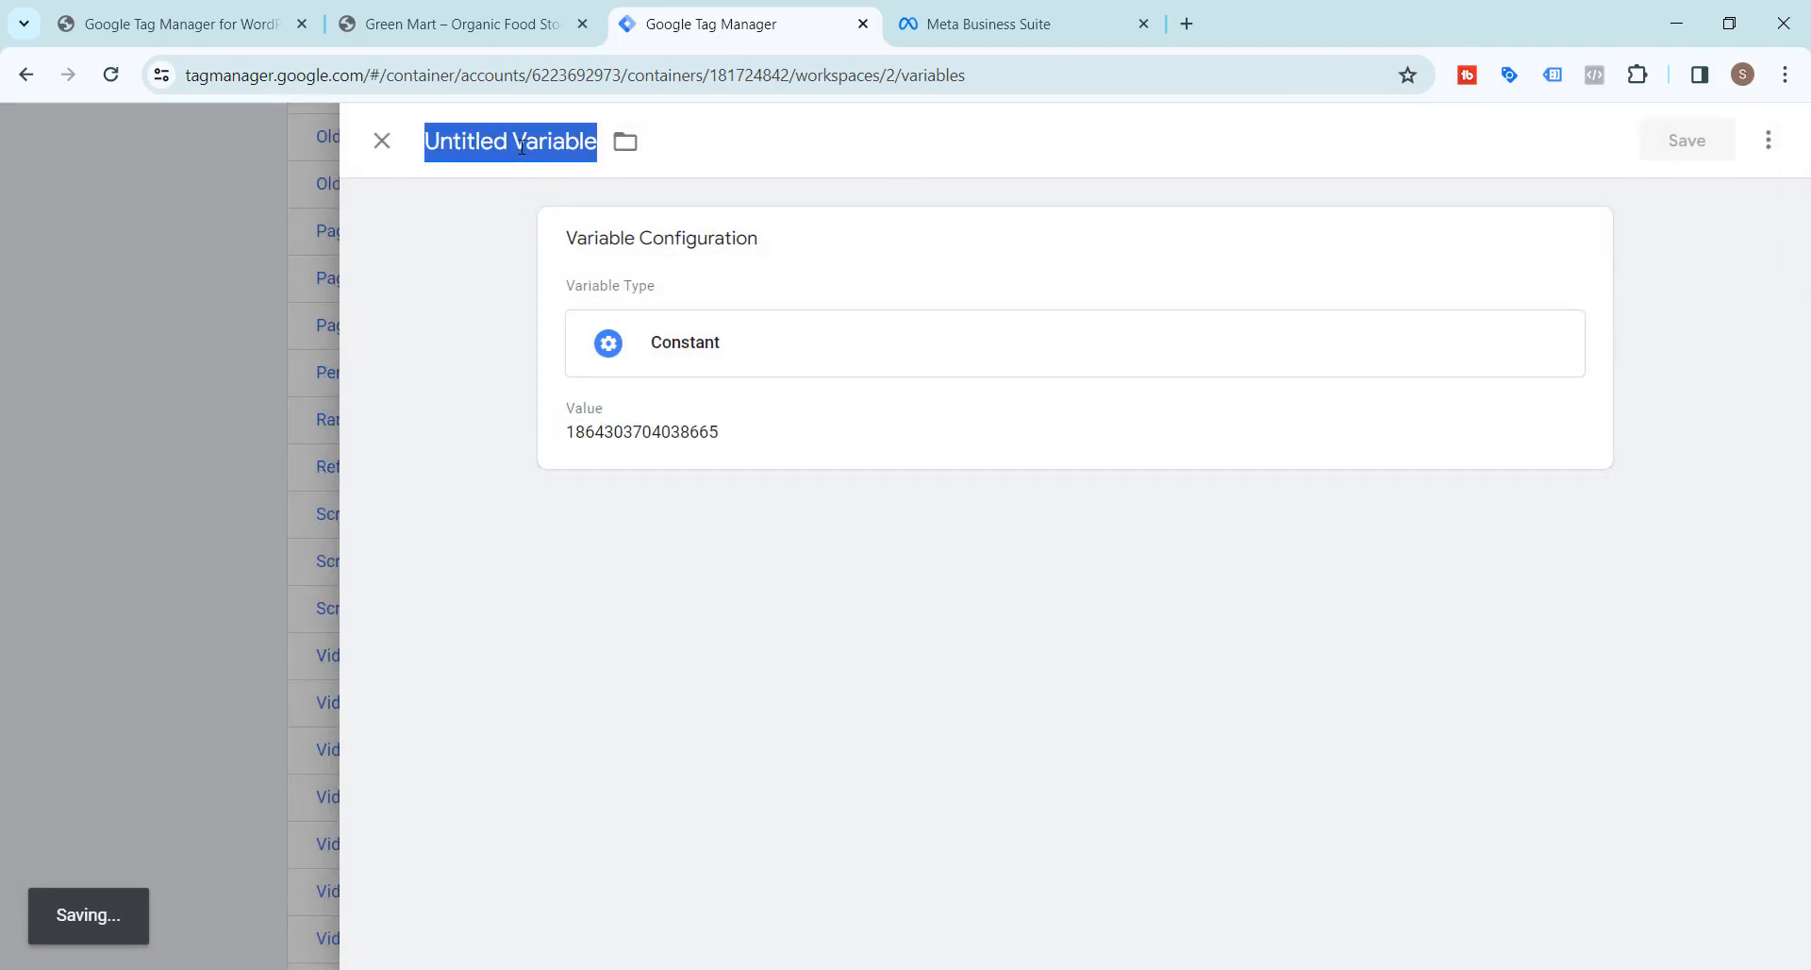
type("fb-")
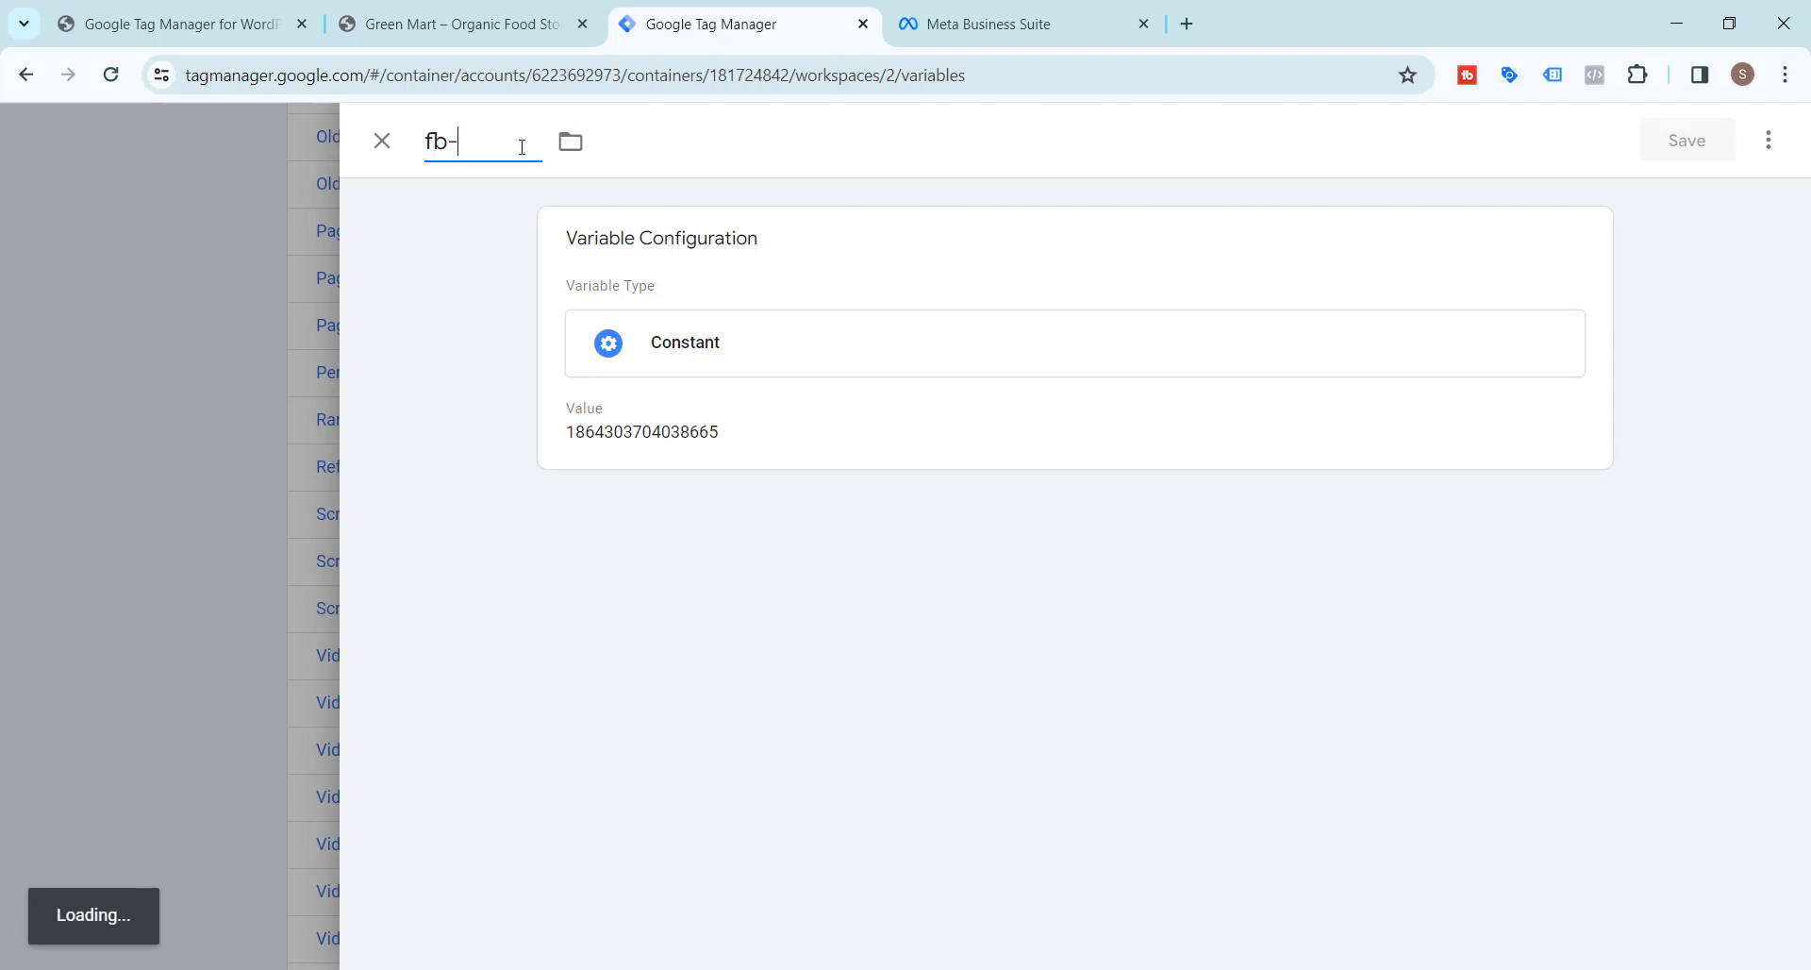
type("pixel-id")
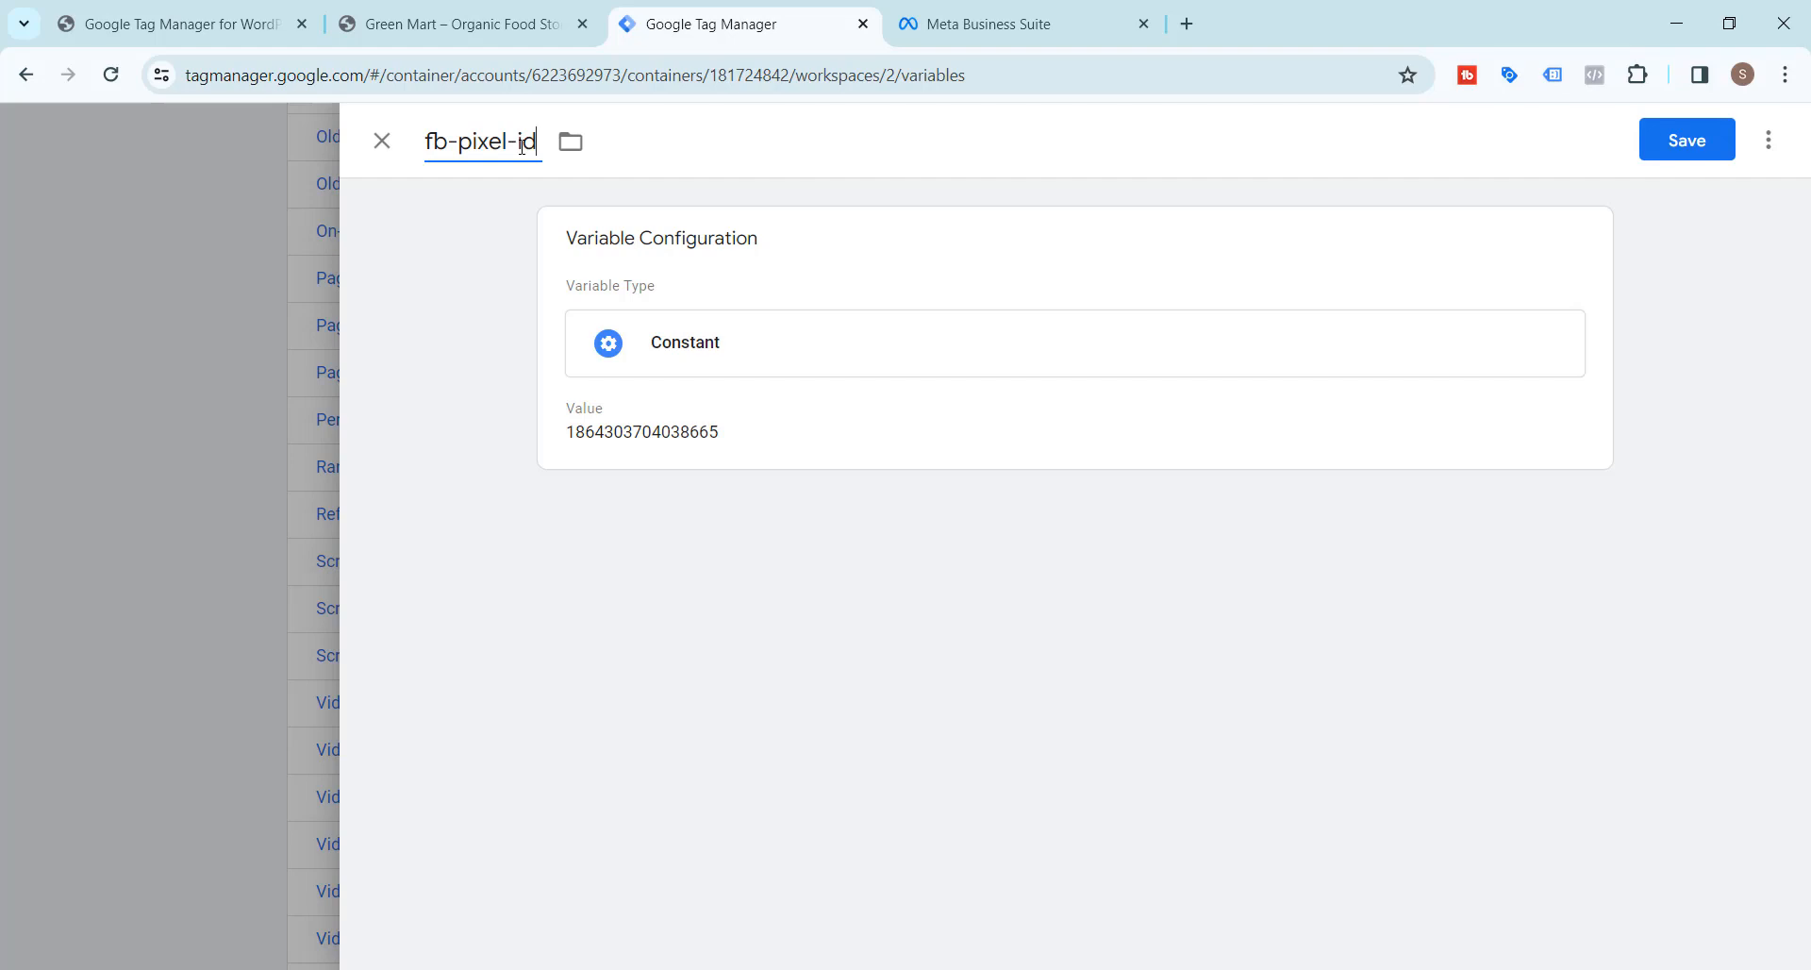
left_click(1678, 146)
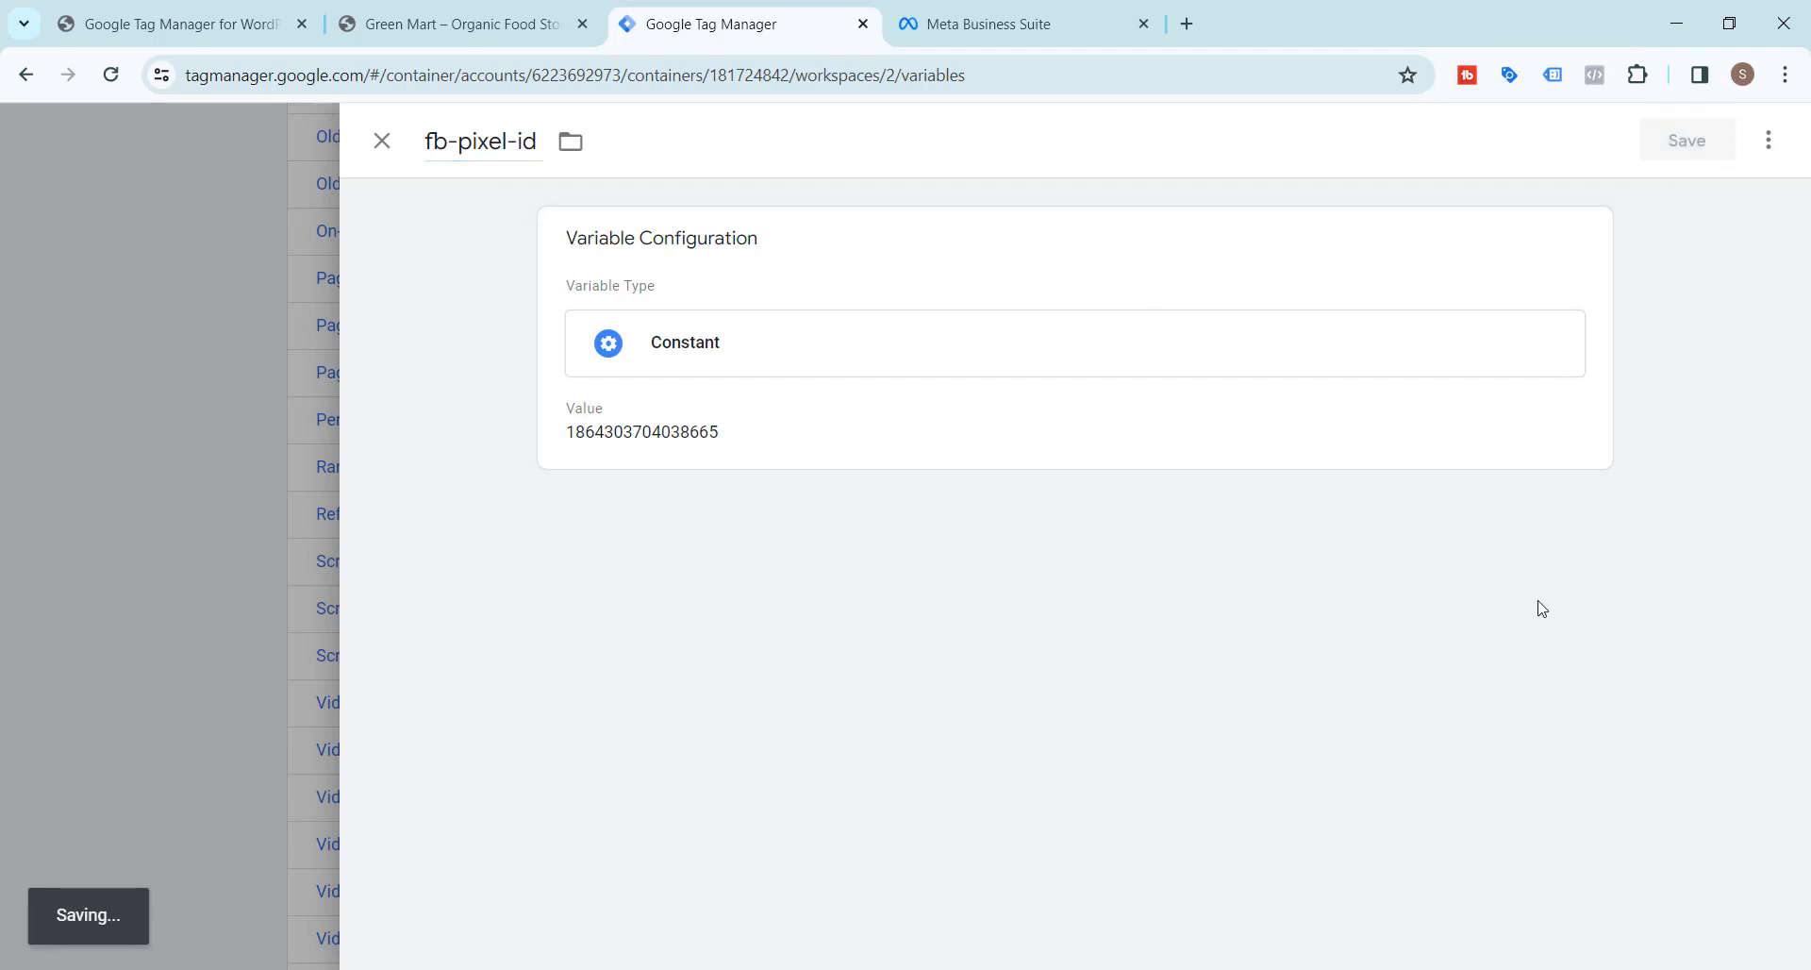
scroll(181, 422, "down", 4)
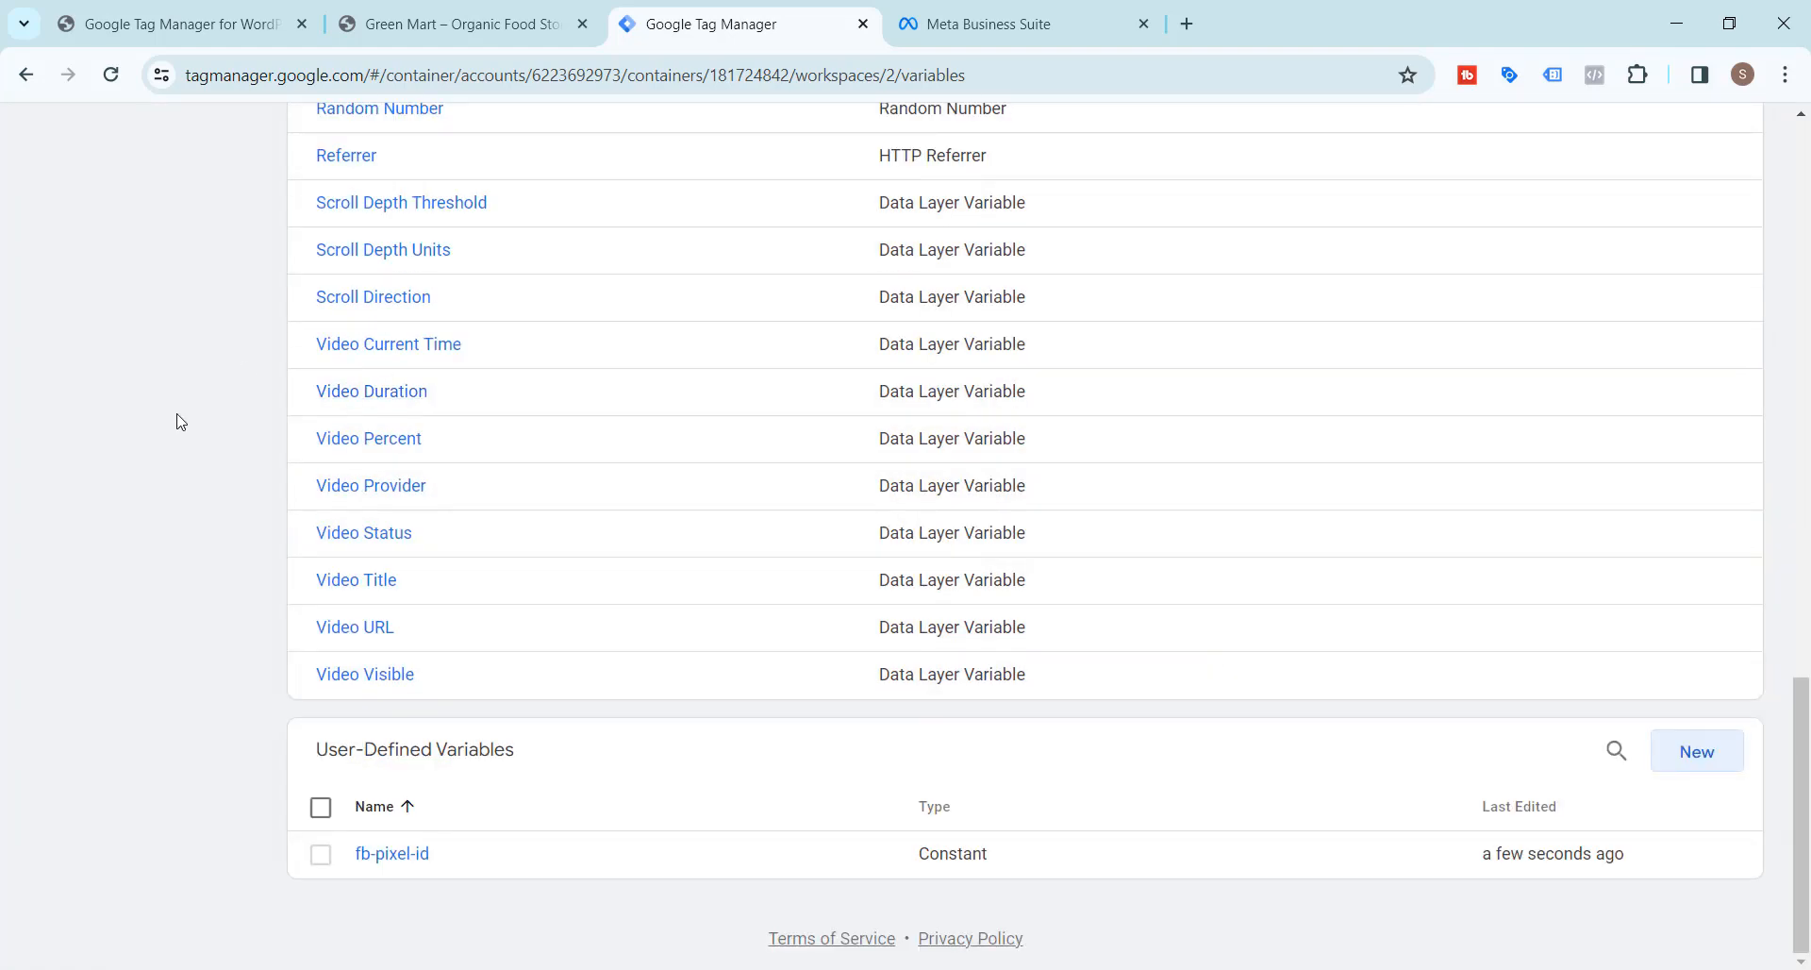
scroll(170, 518, "up", 19)
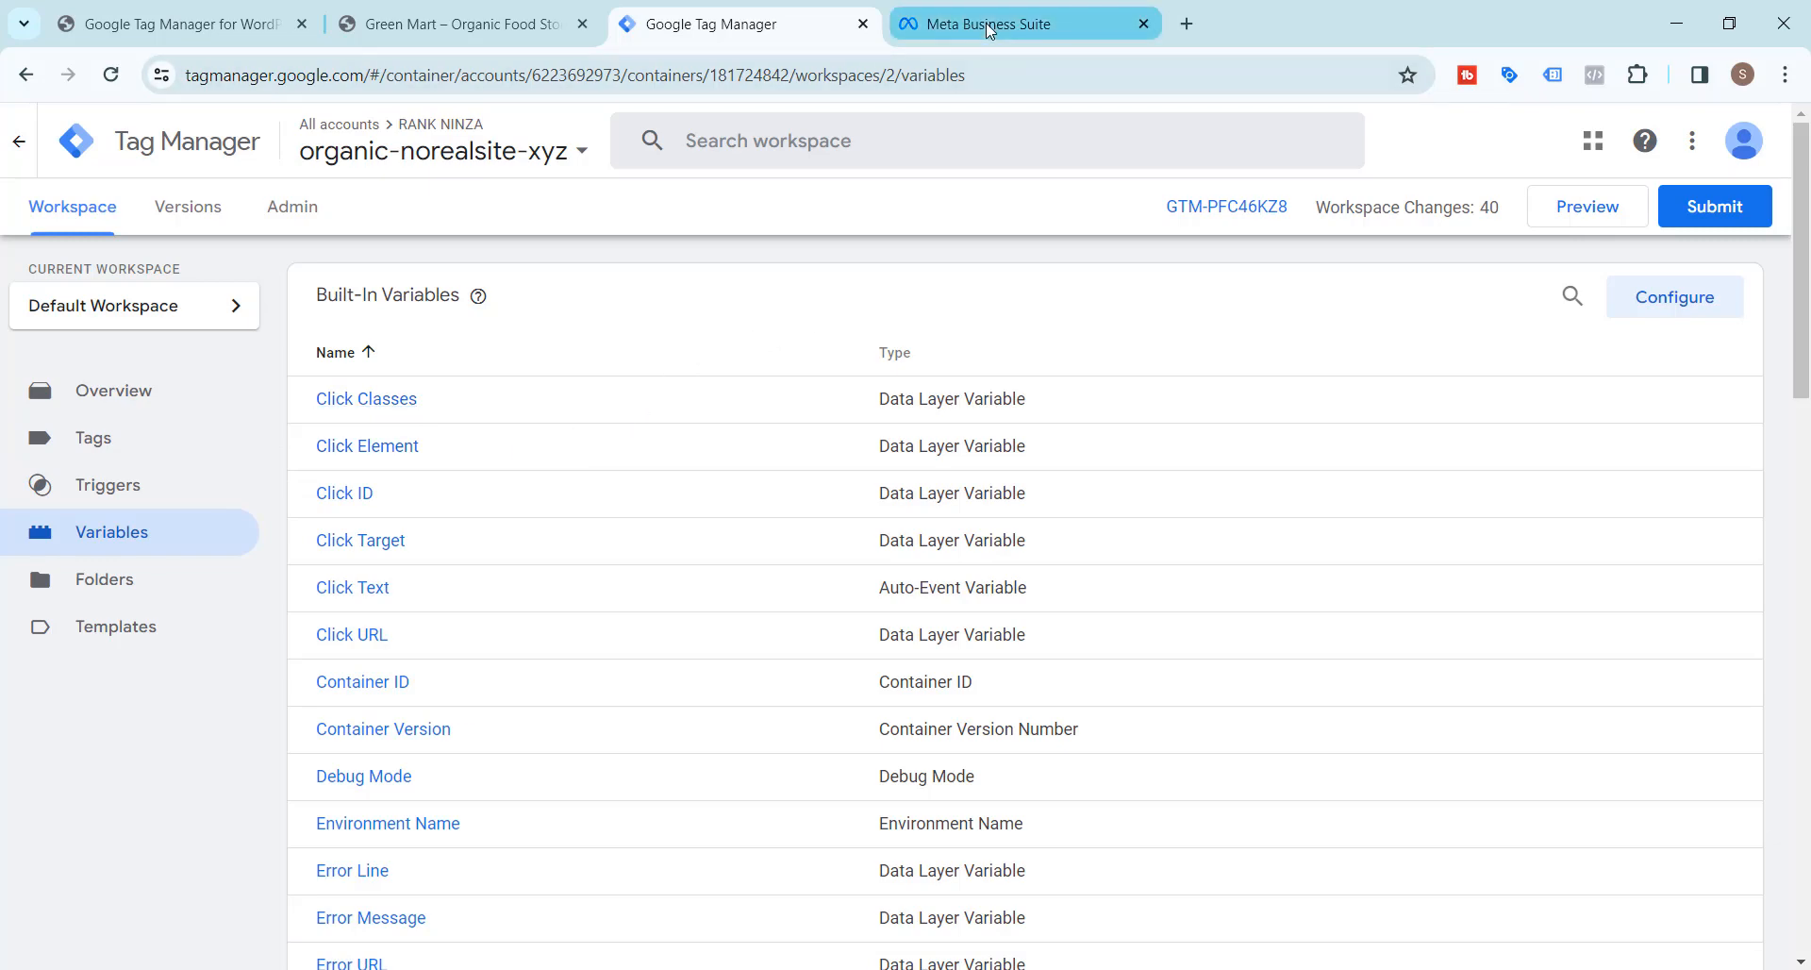
Step: Search the Community Template Gallery's tag templates for "facebook"
left_click(401, 17)
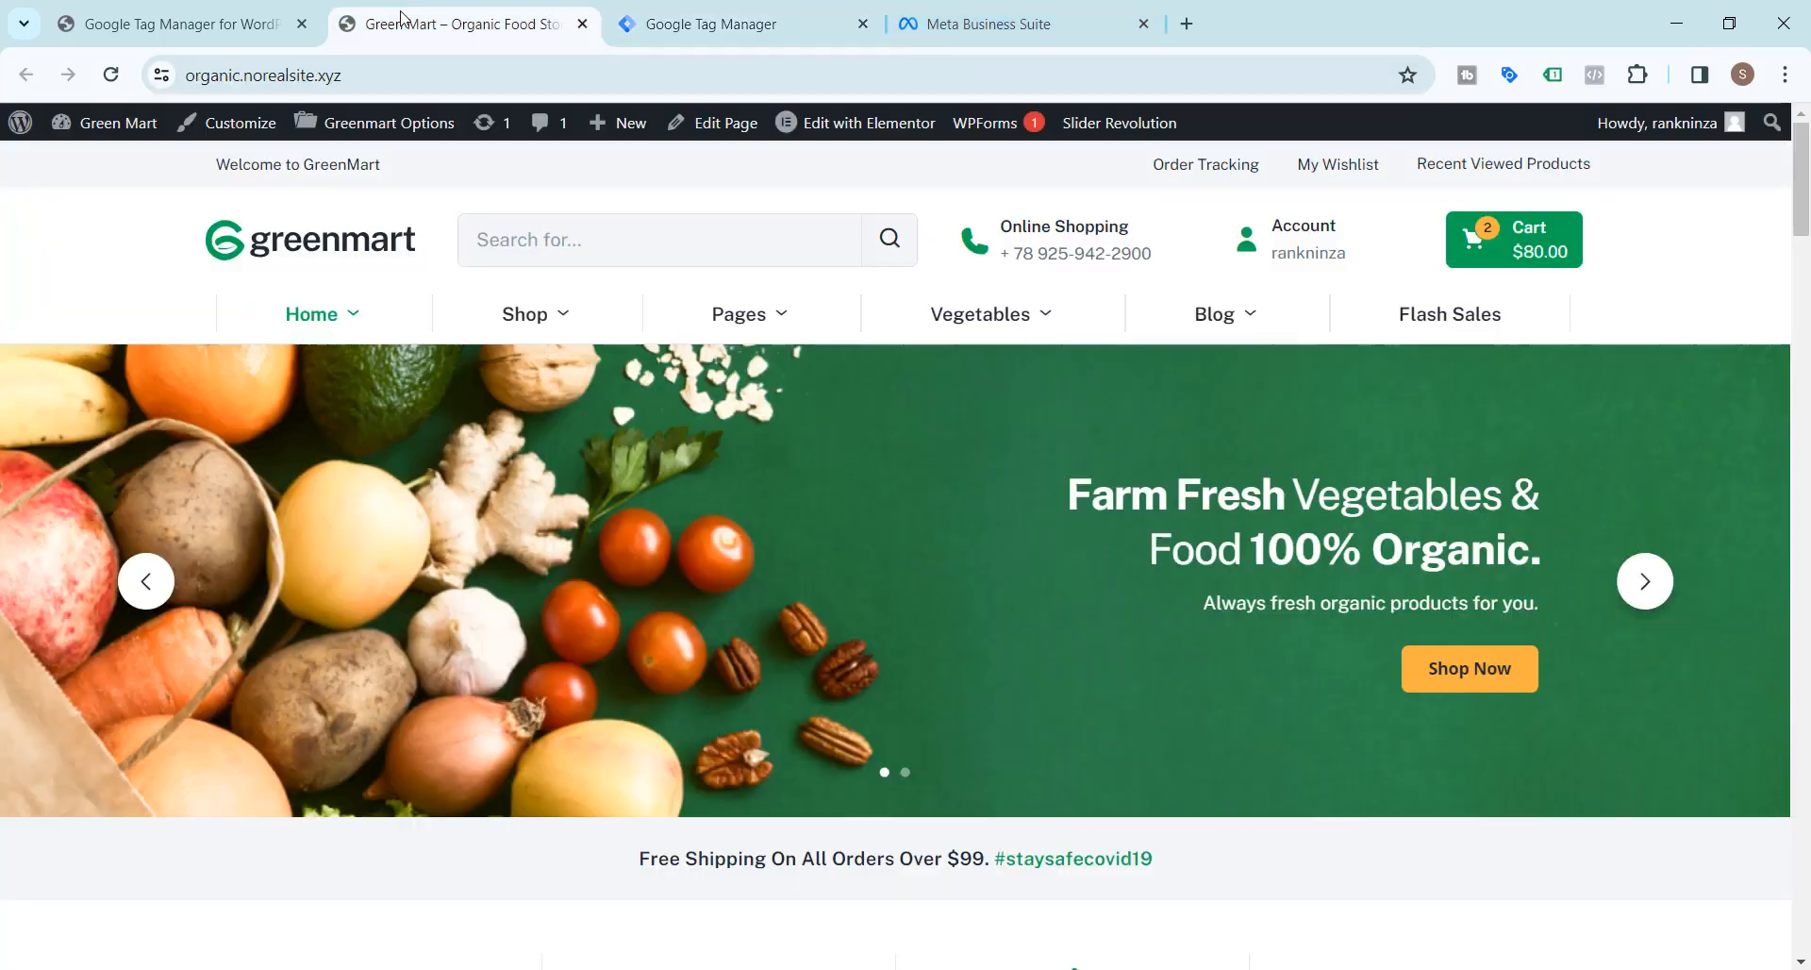
left_click(726, 25)
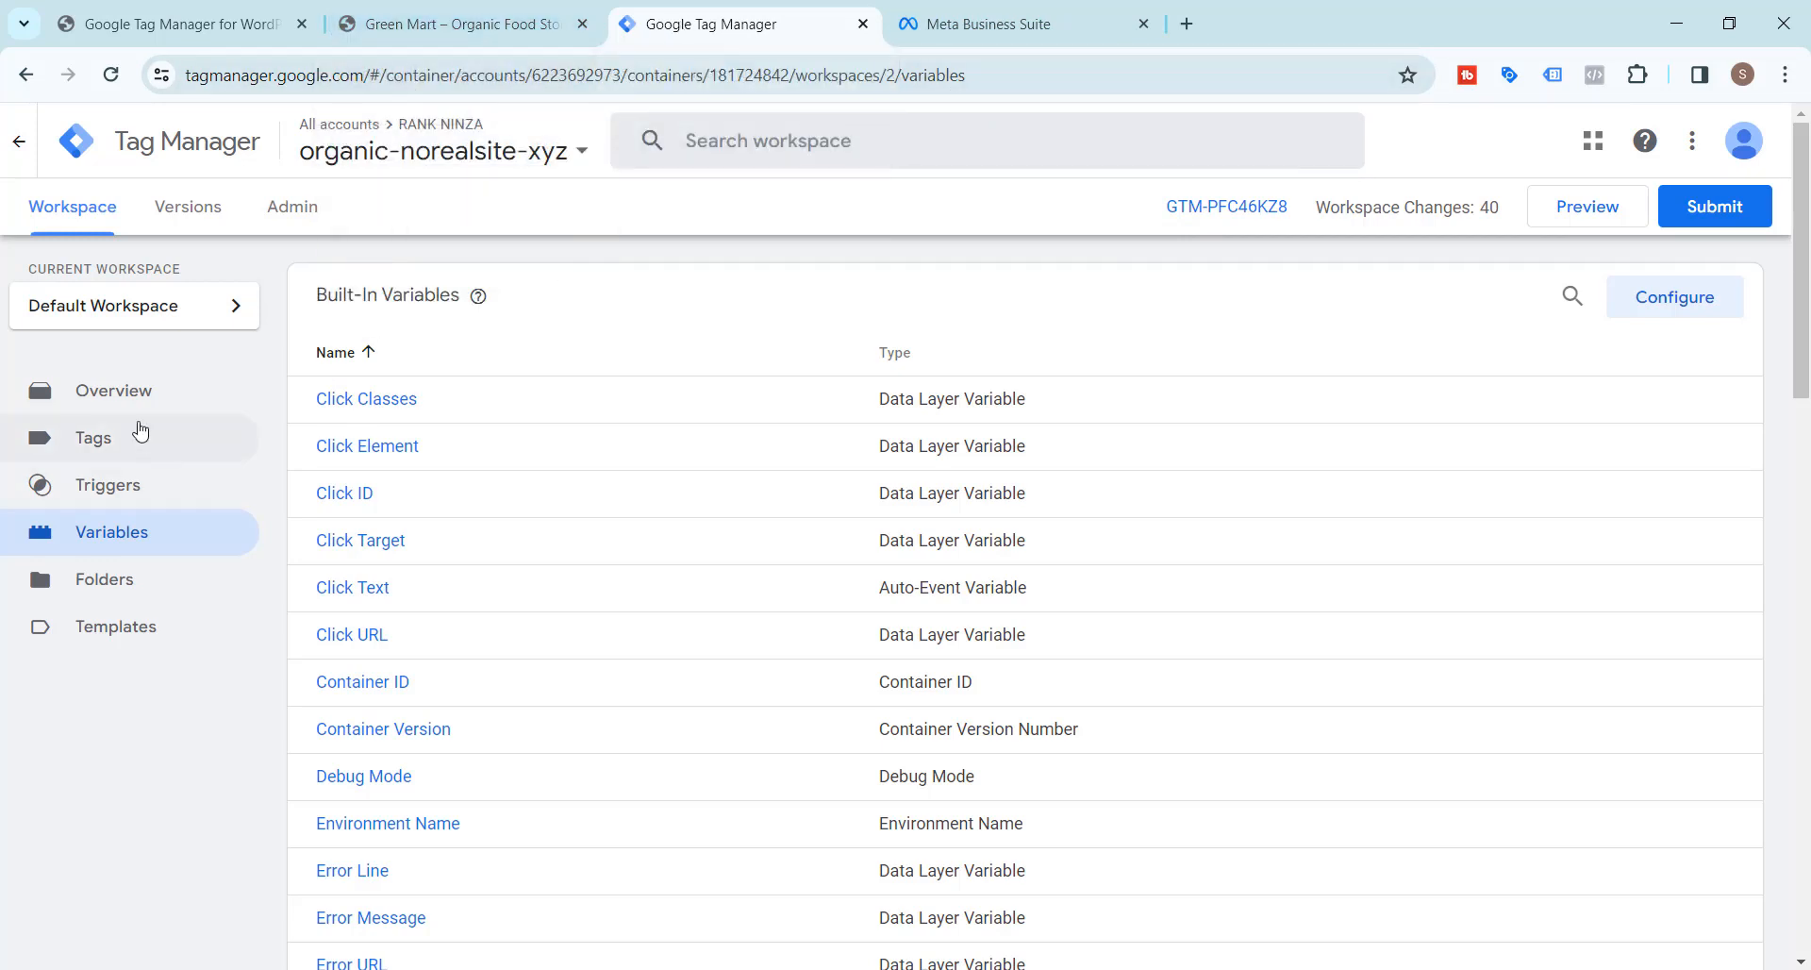
left_click(149, 639)
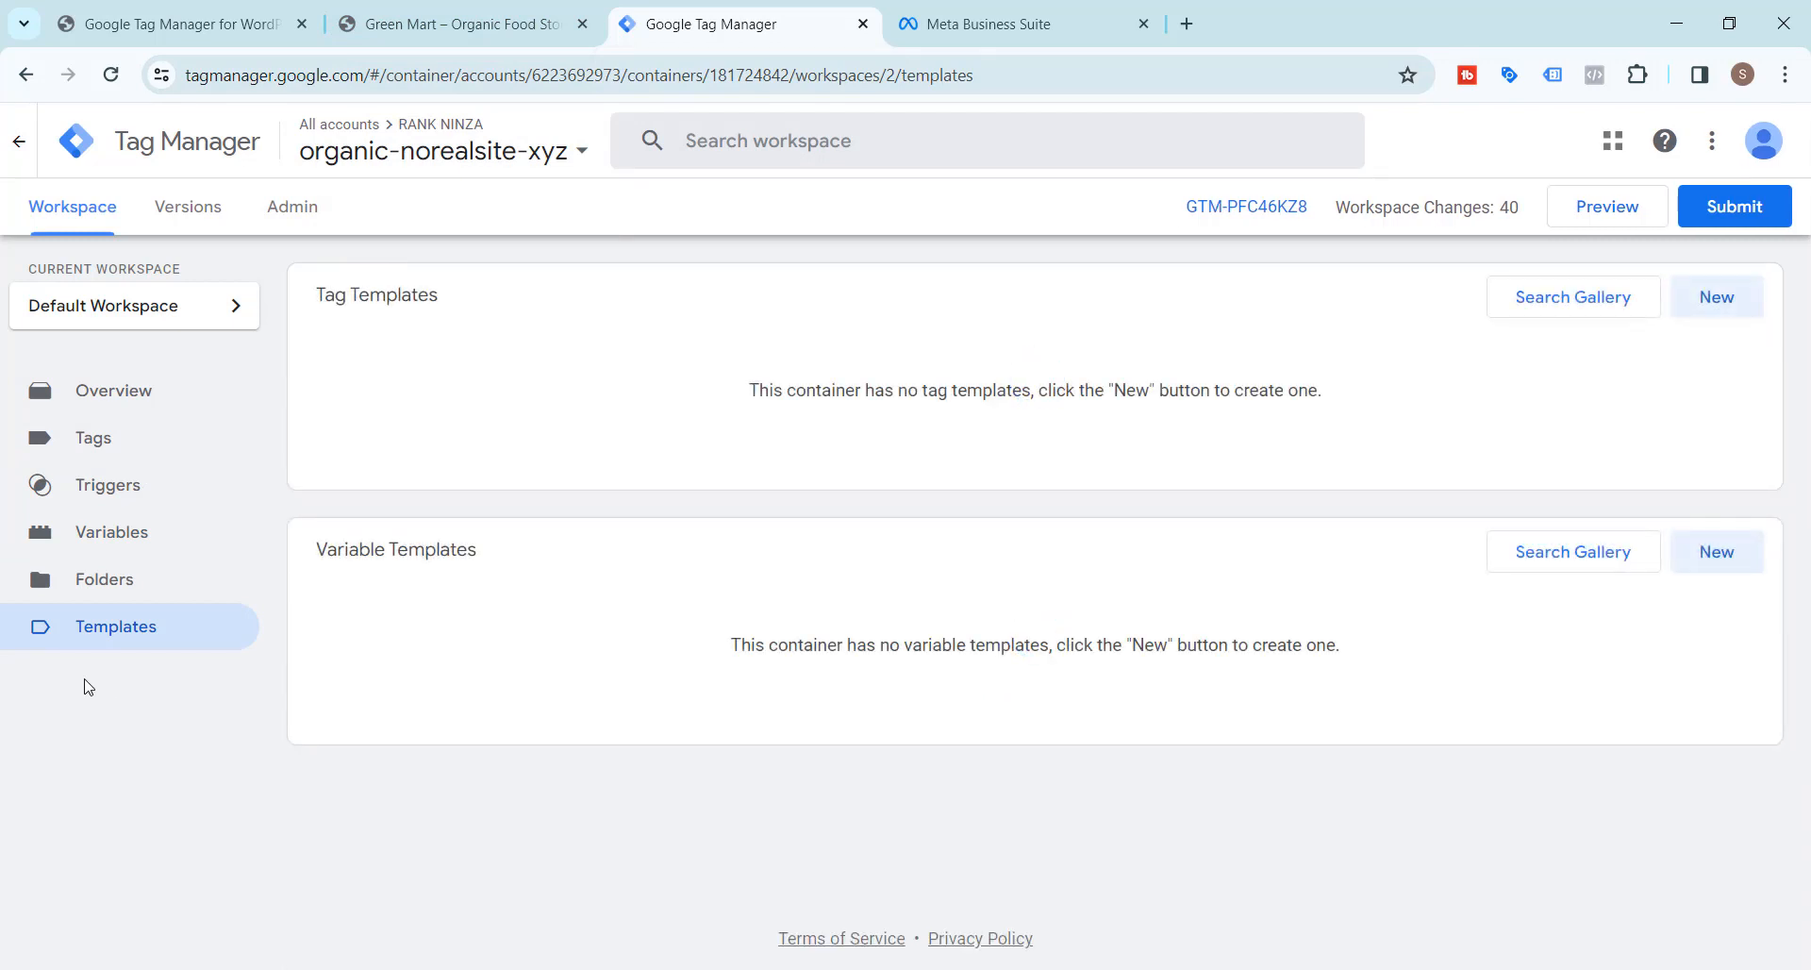
left_click(1562, 304)
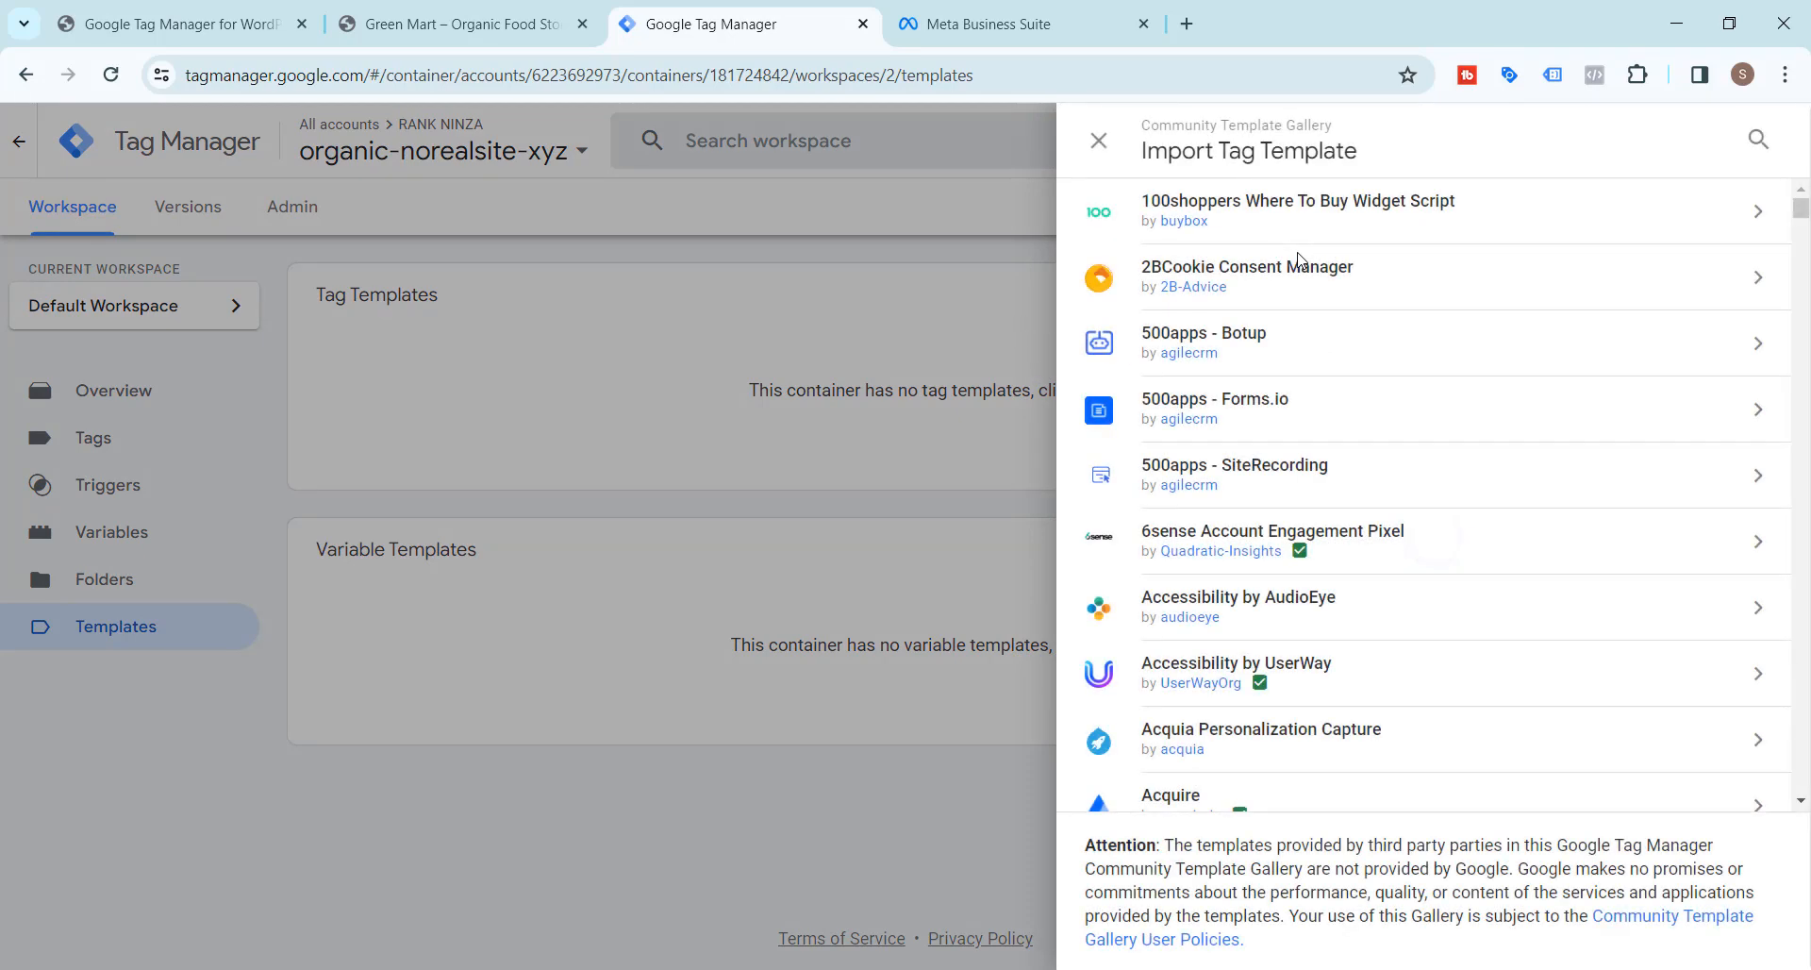
left_click(1756, 139)
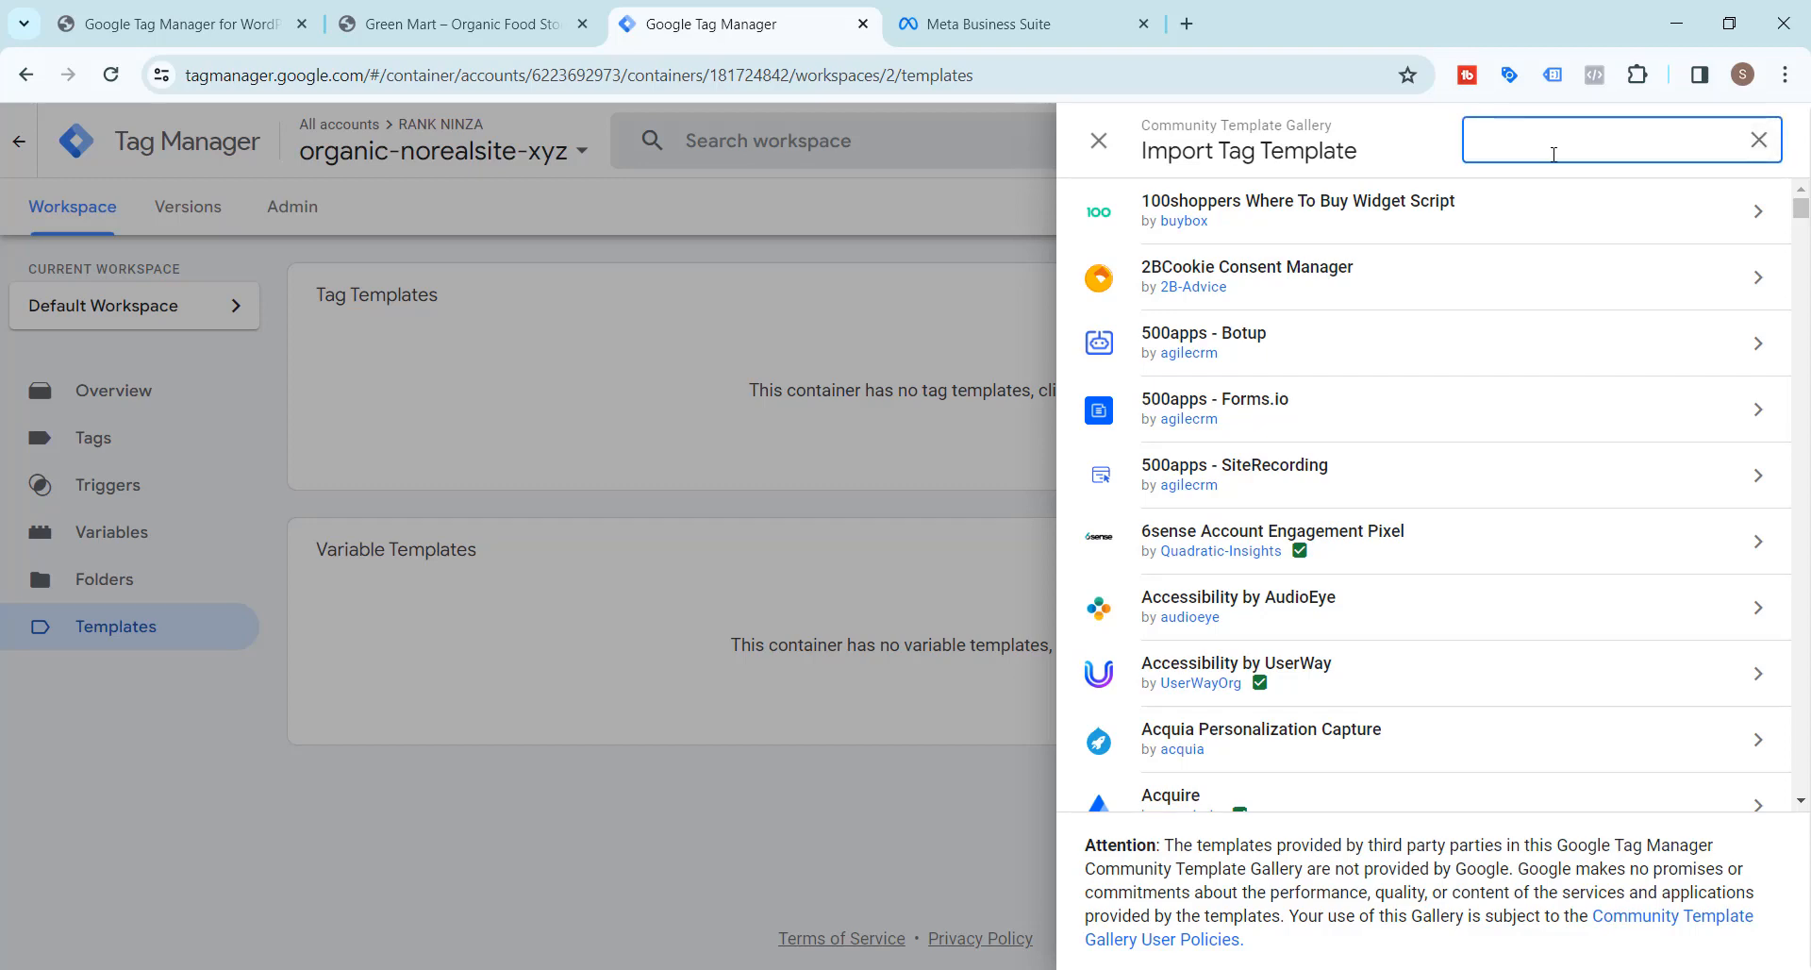
type("faceboo")
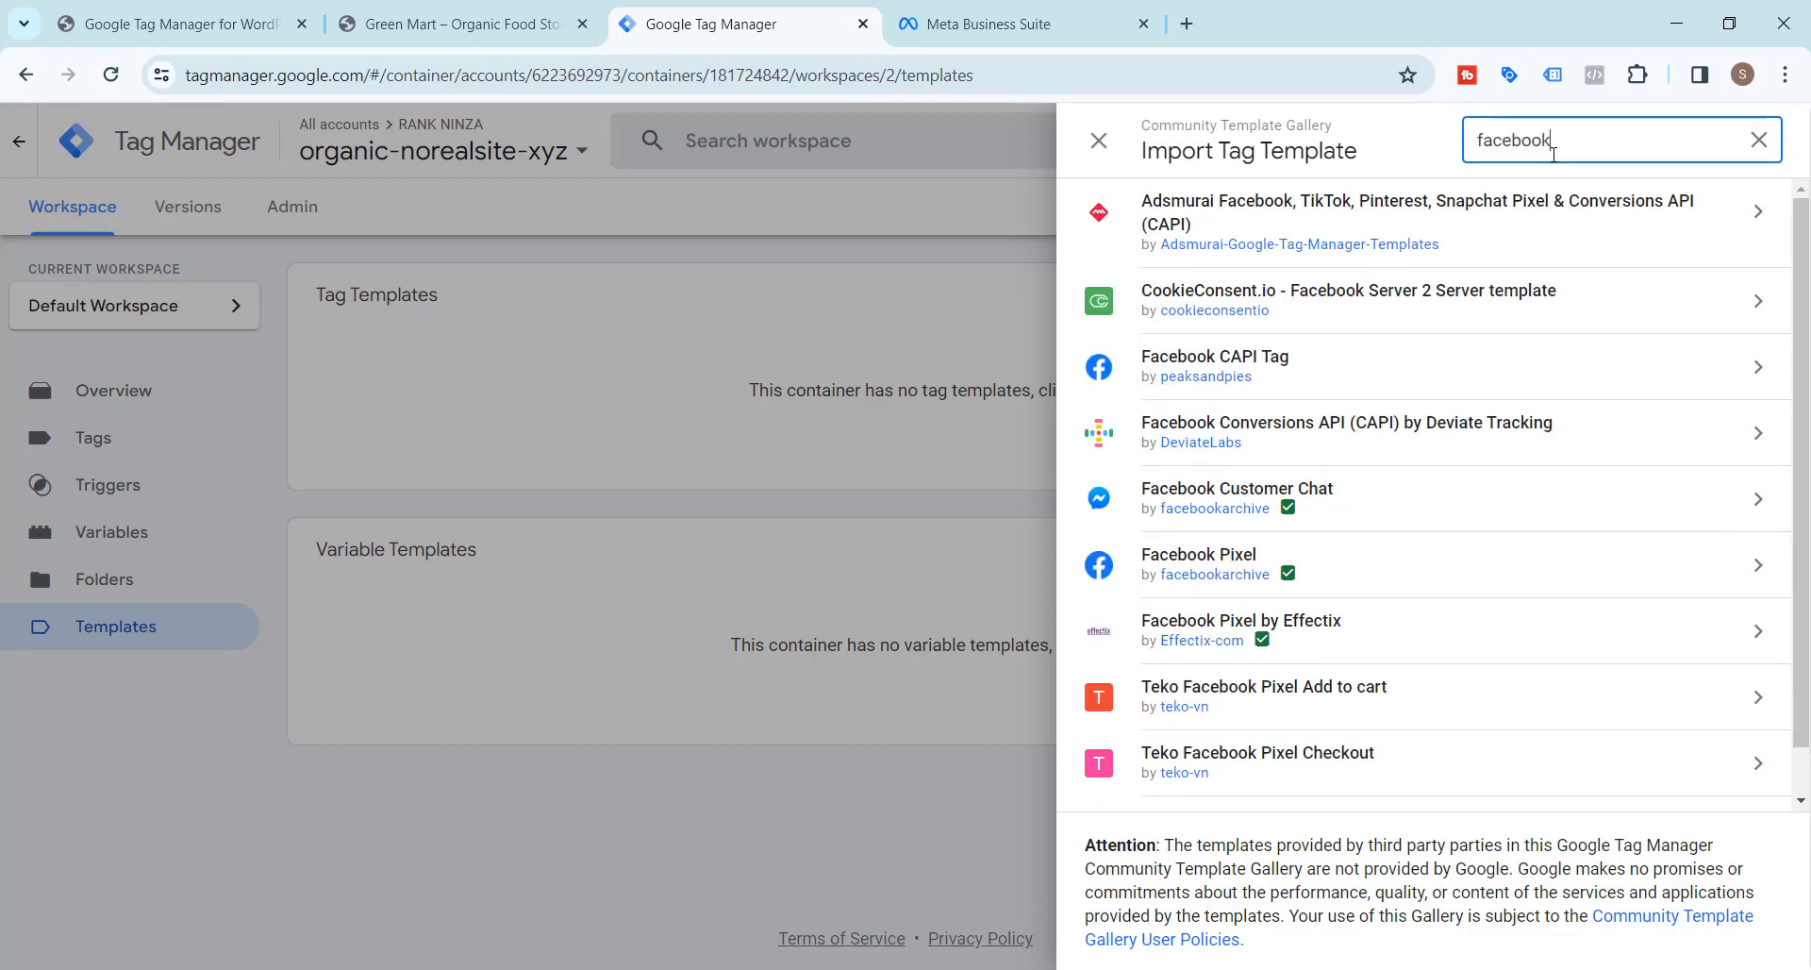
type("k")
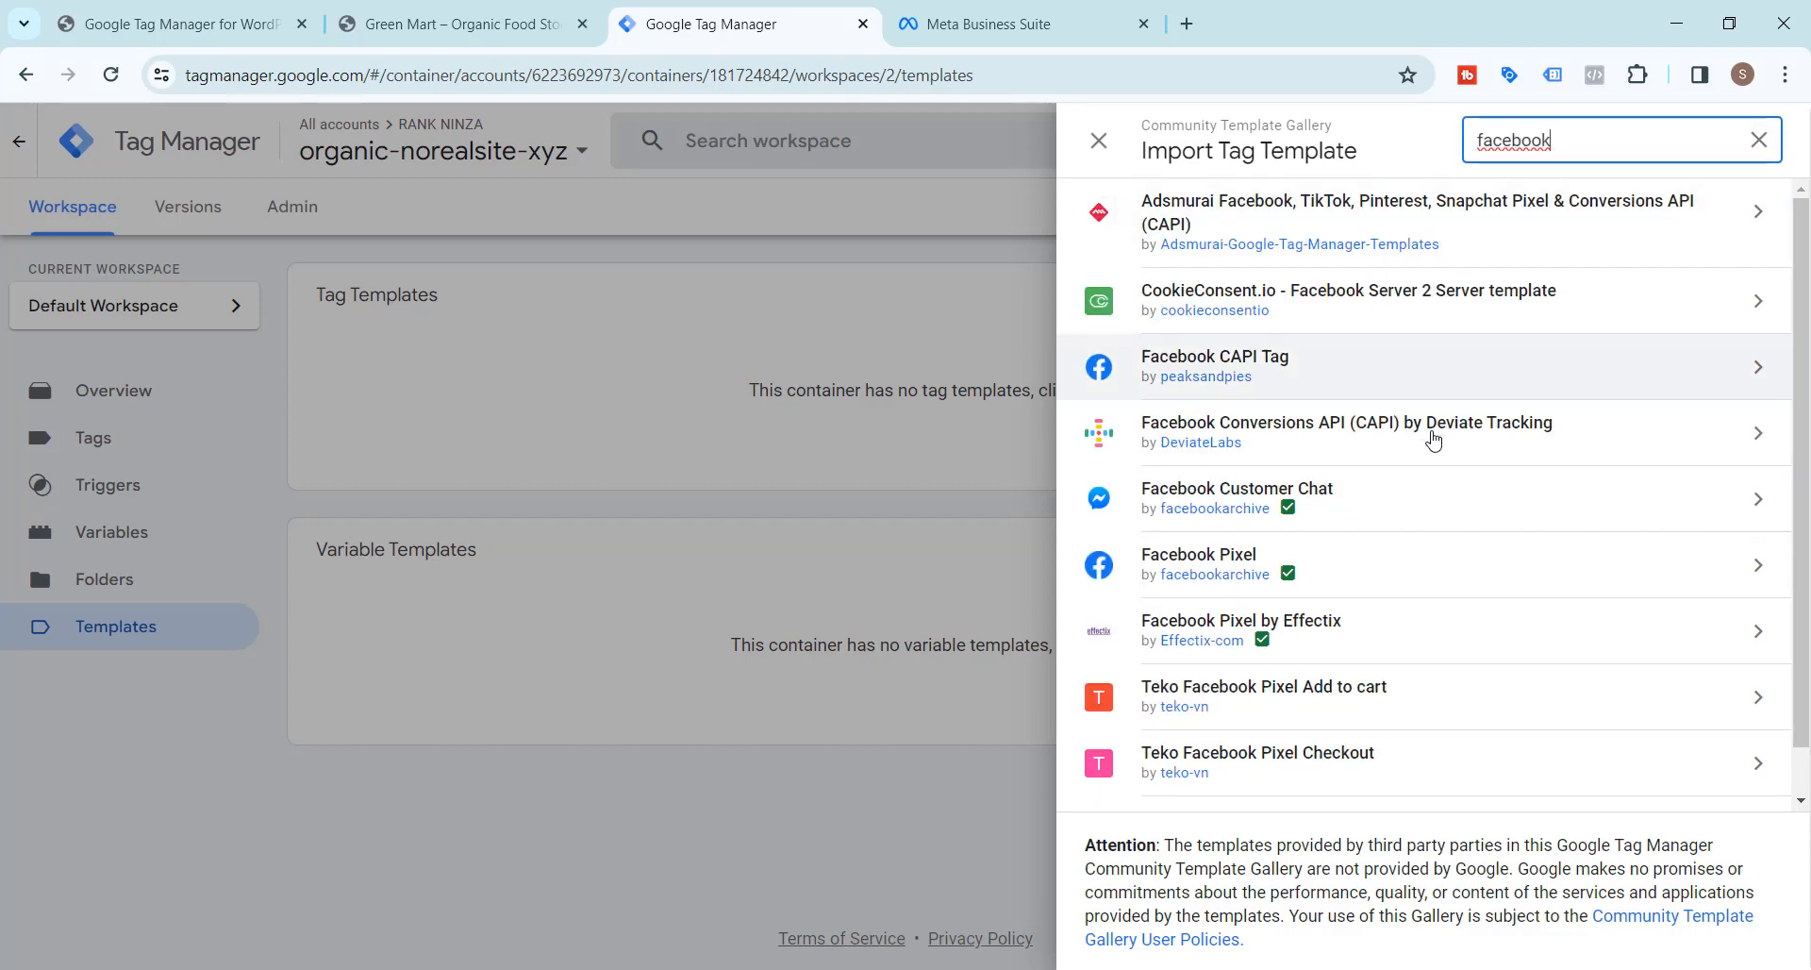
Step: Add the Facebook Pixel tag template by facebookarchive to the workspace and accept its permissions
left_click(1288, 574)
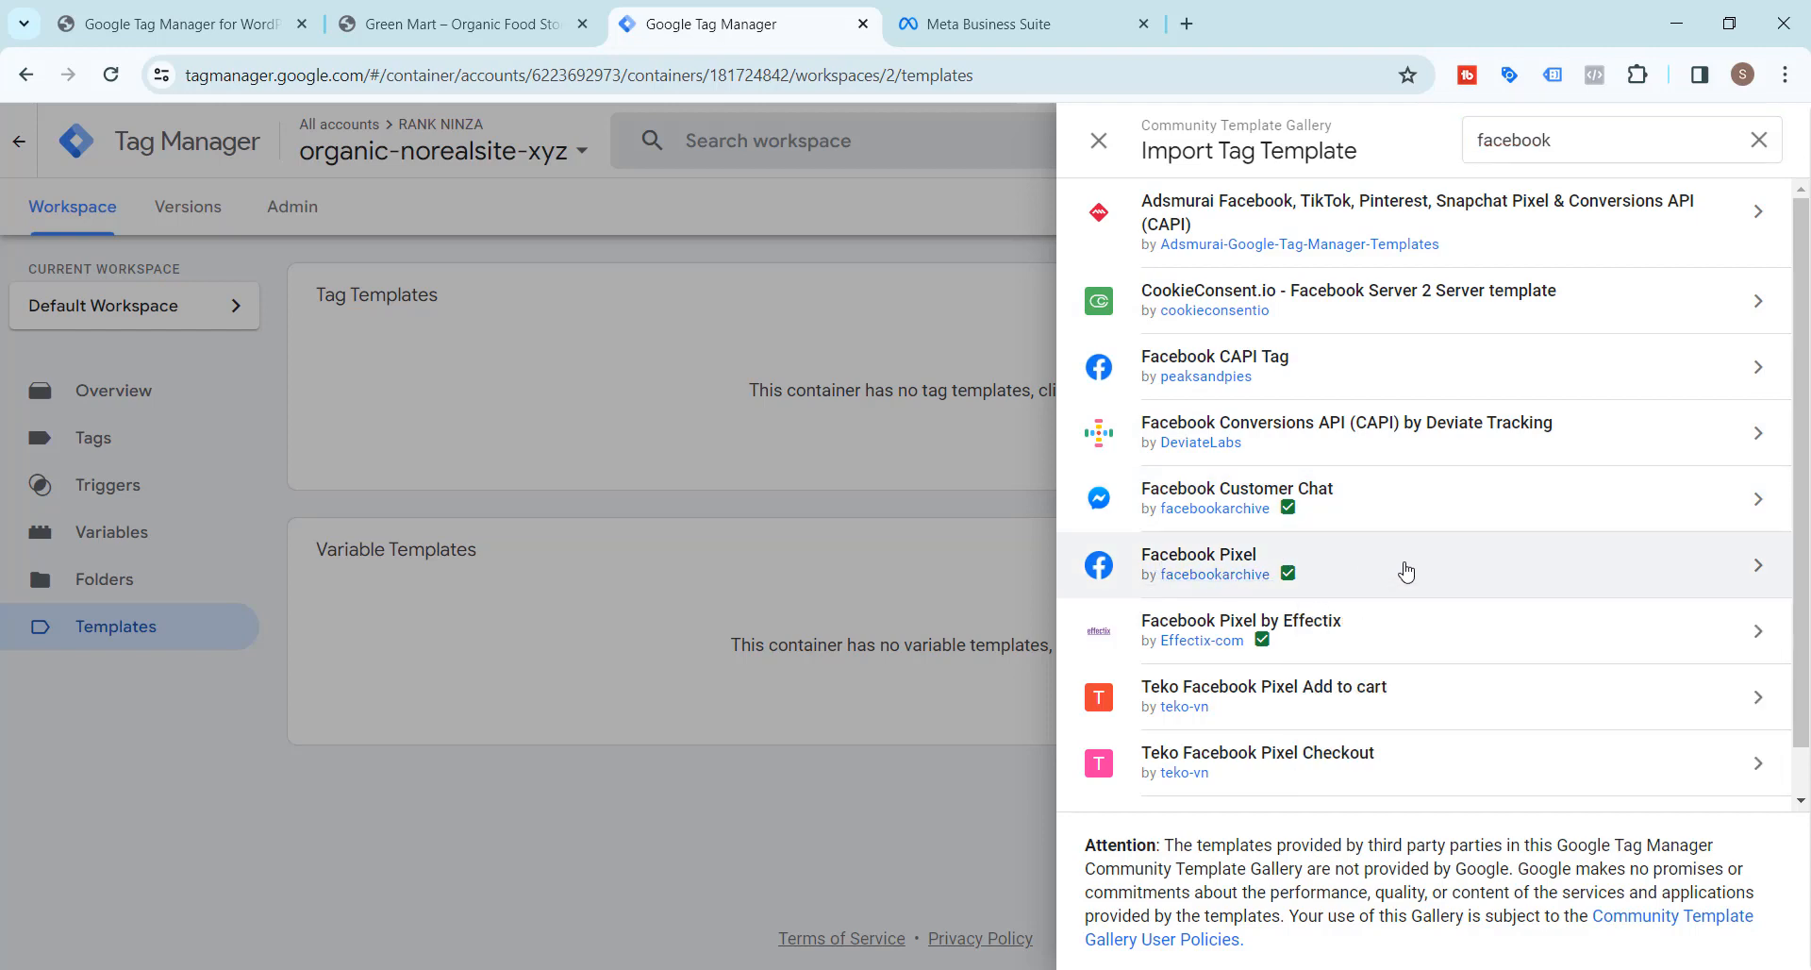
left_click(1404, 565)
left_click(1620, 165)
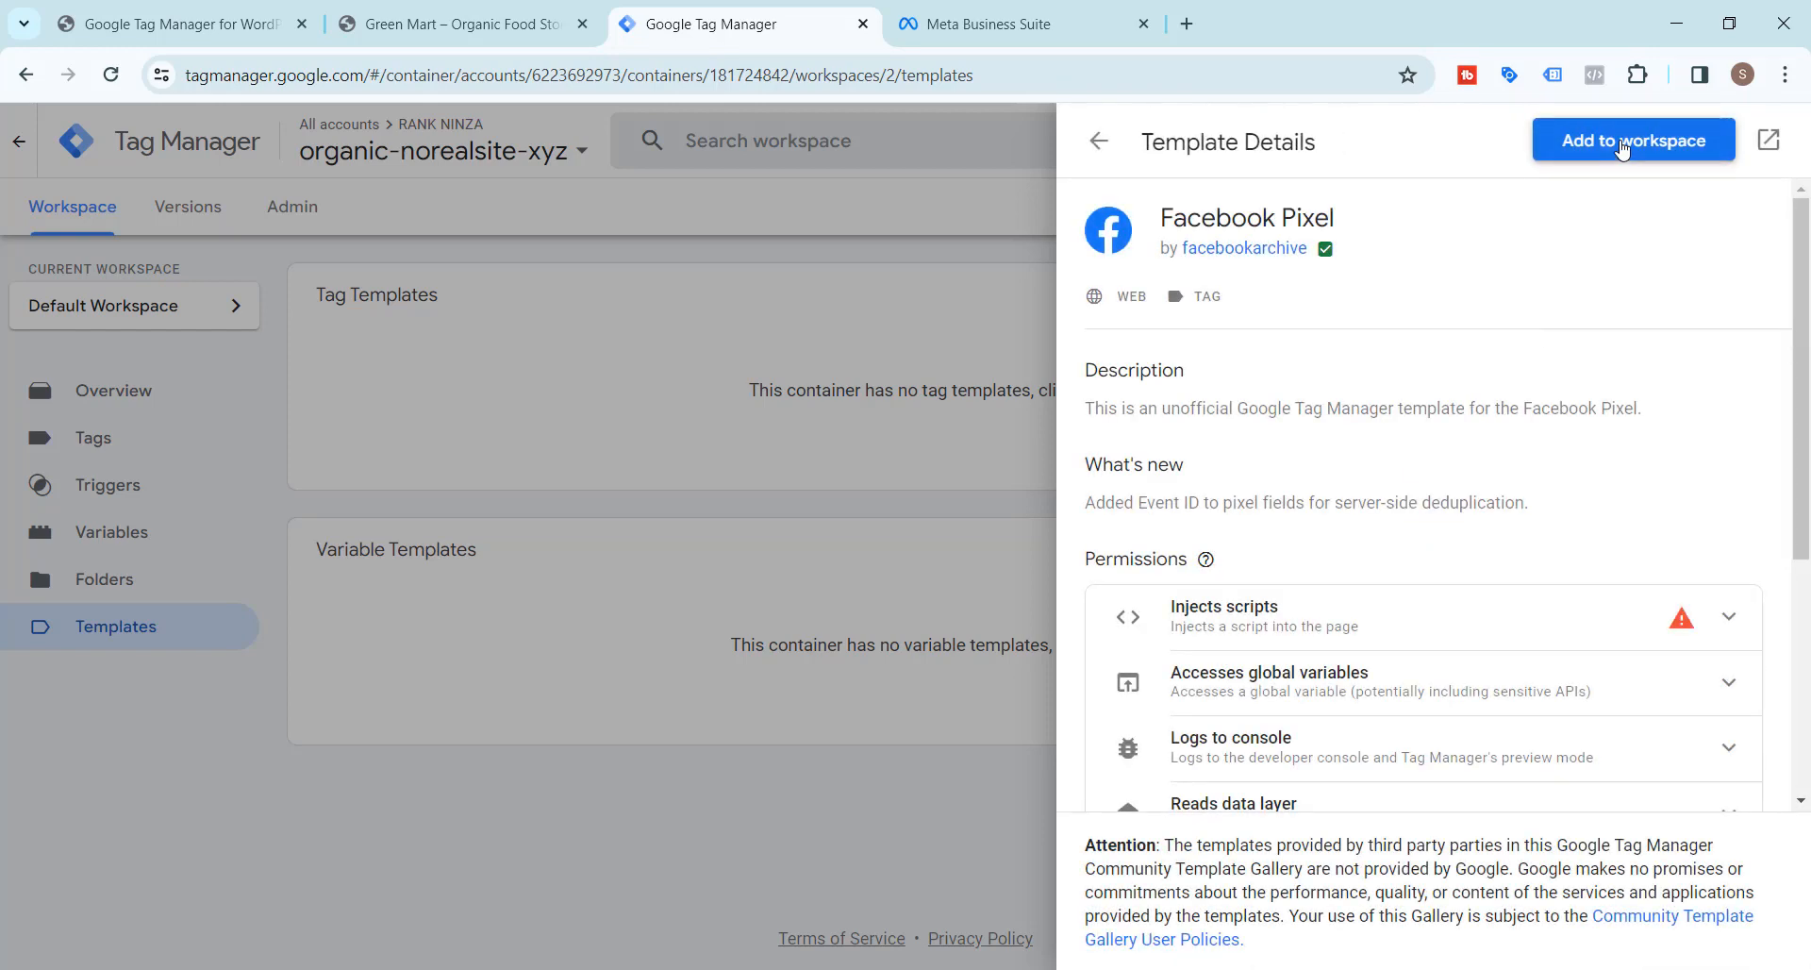
left_click(1220, 707)
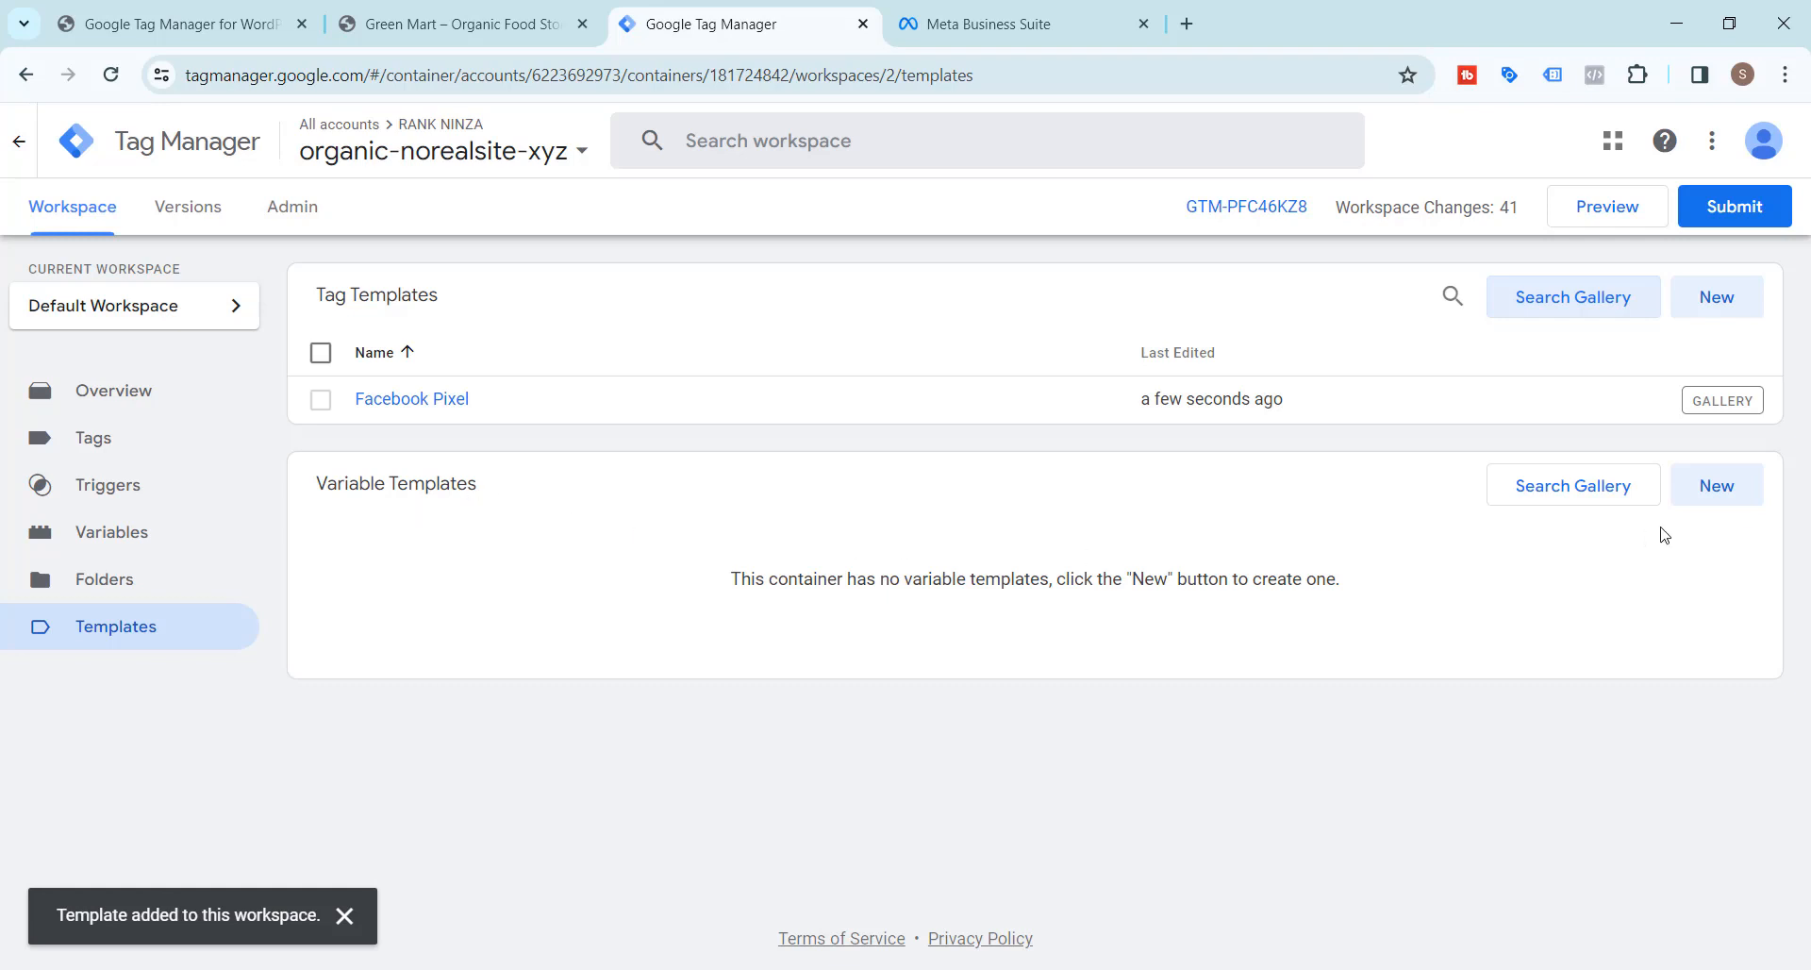
Step: Search the gallery's variable templates for "event" and add the Event Id template to the workspace
left_click(1568, 497)
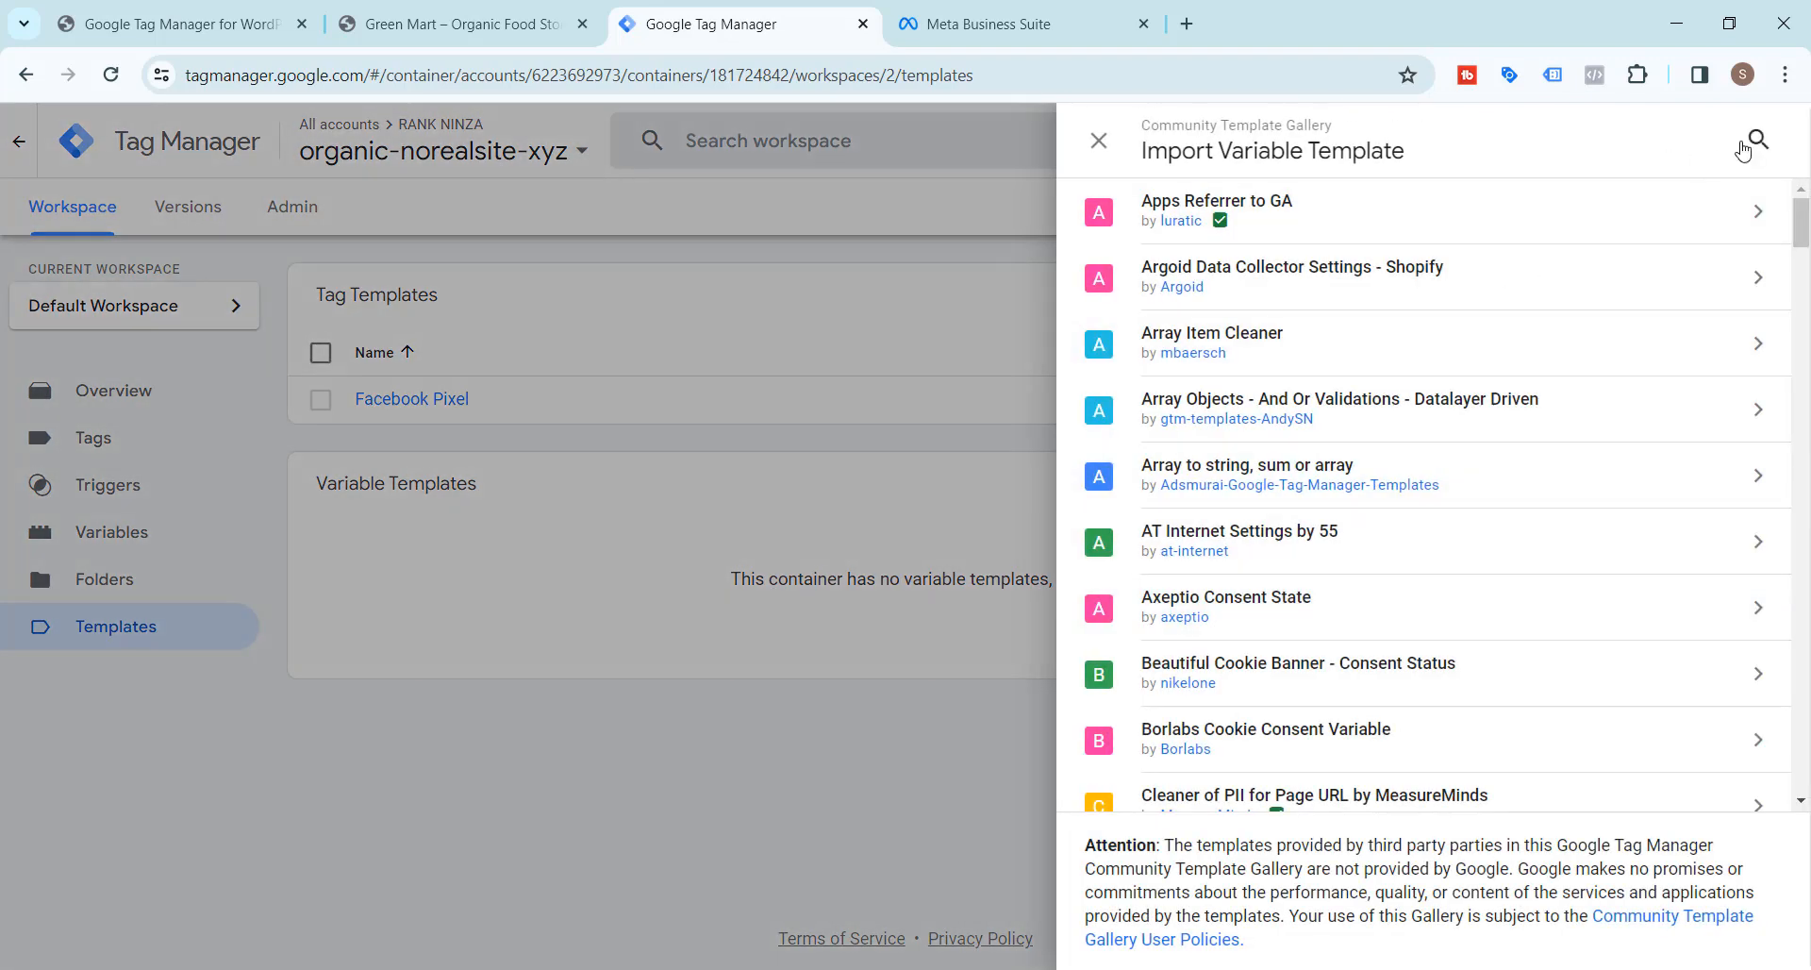
left_click(1758, 140)
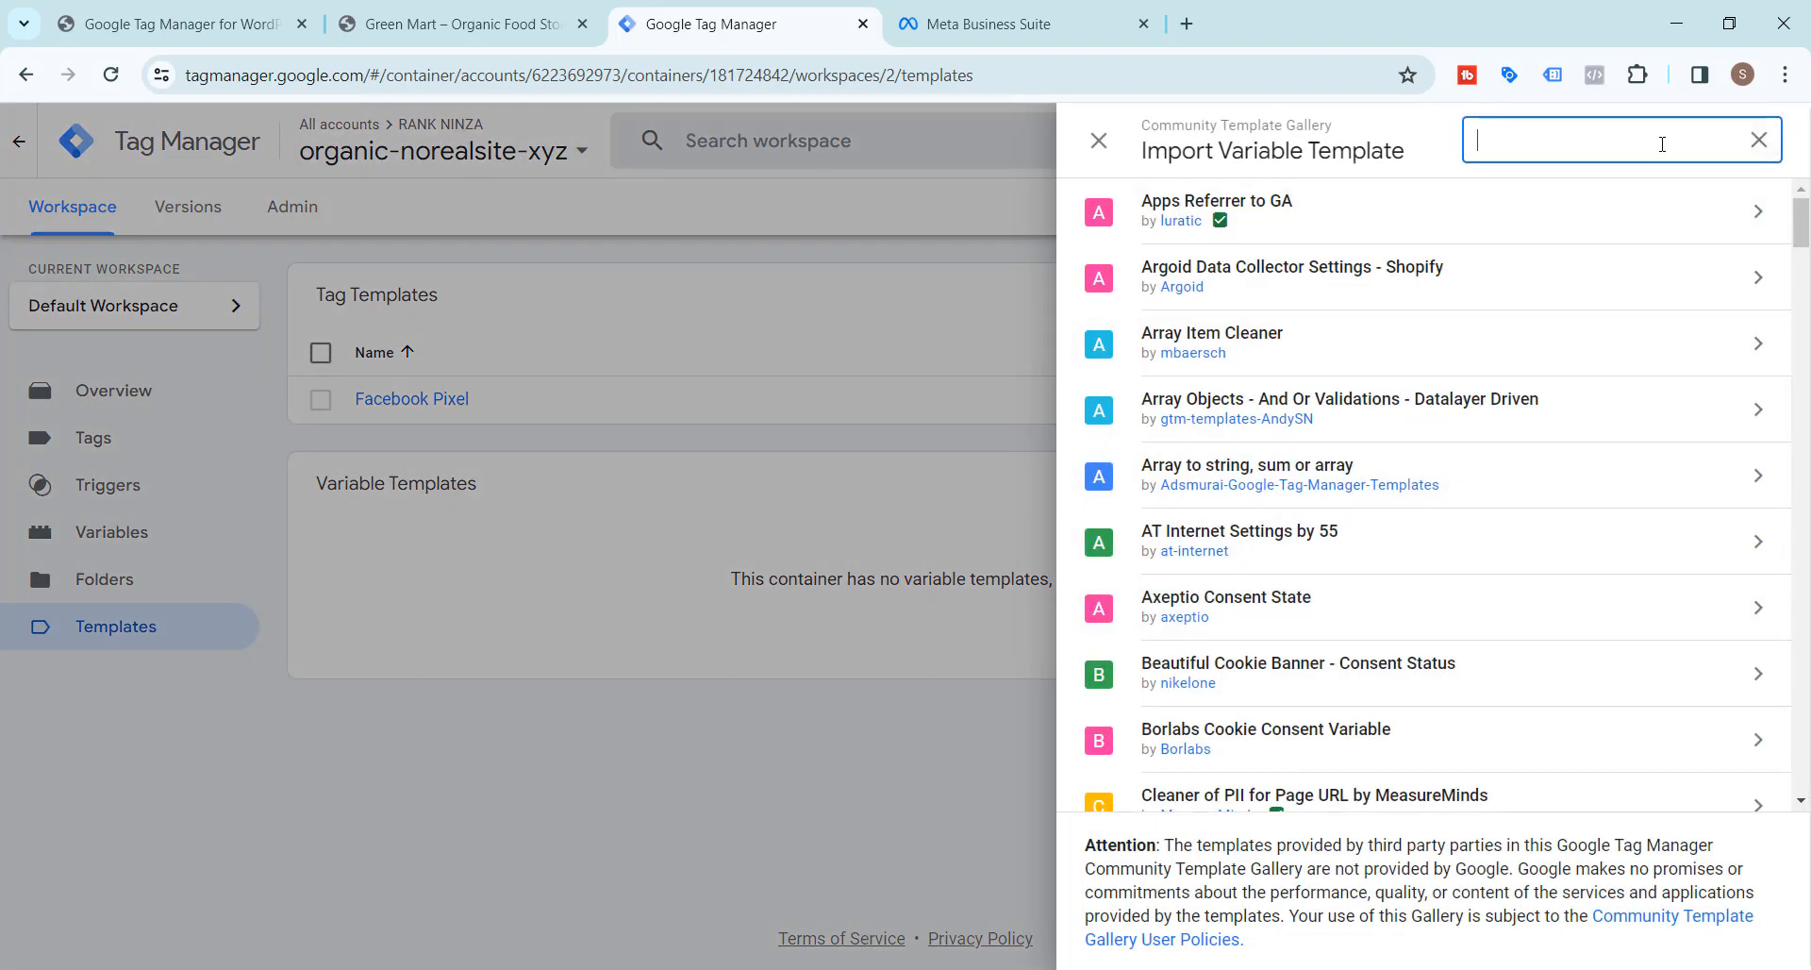
type("event")
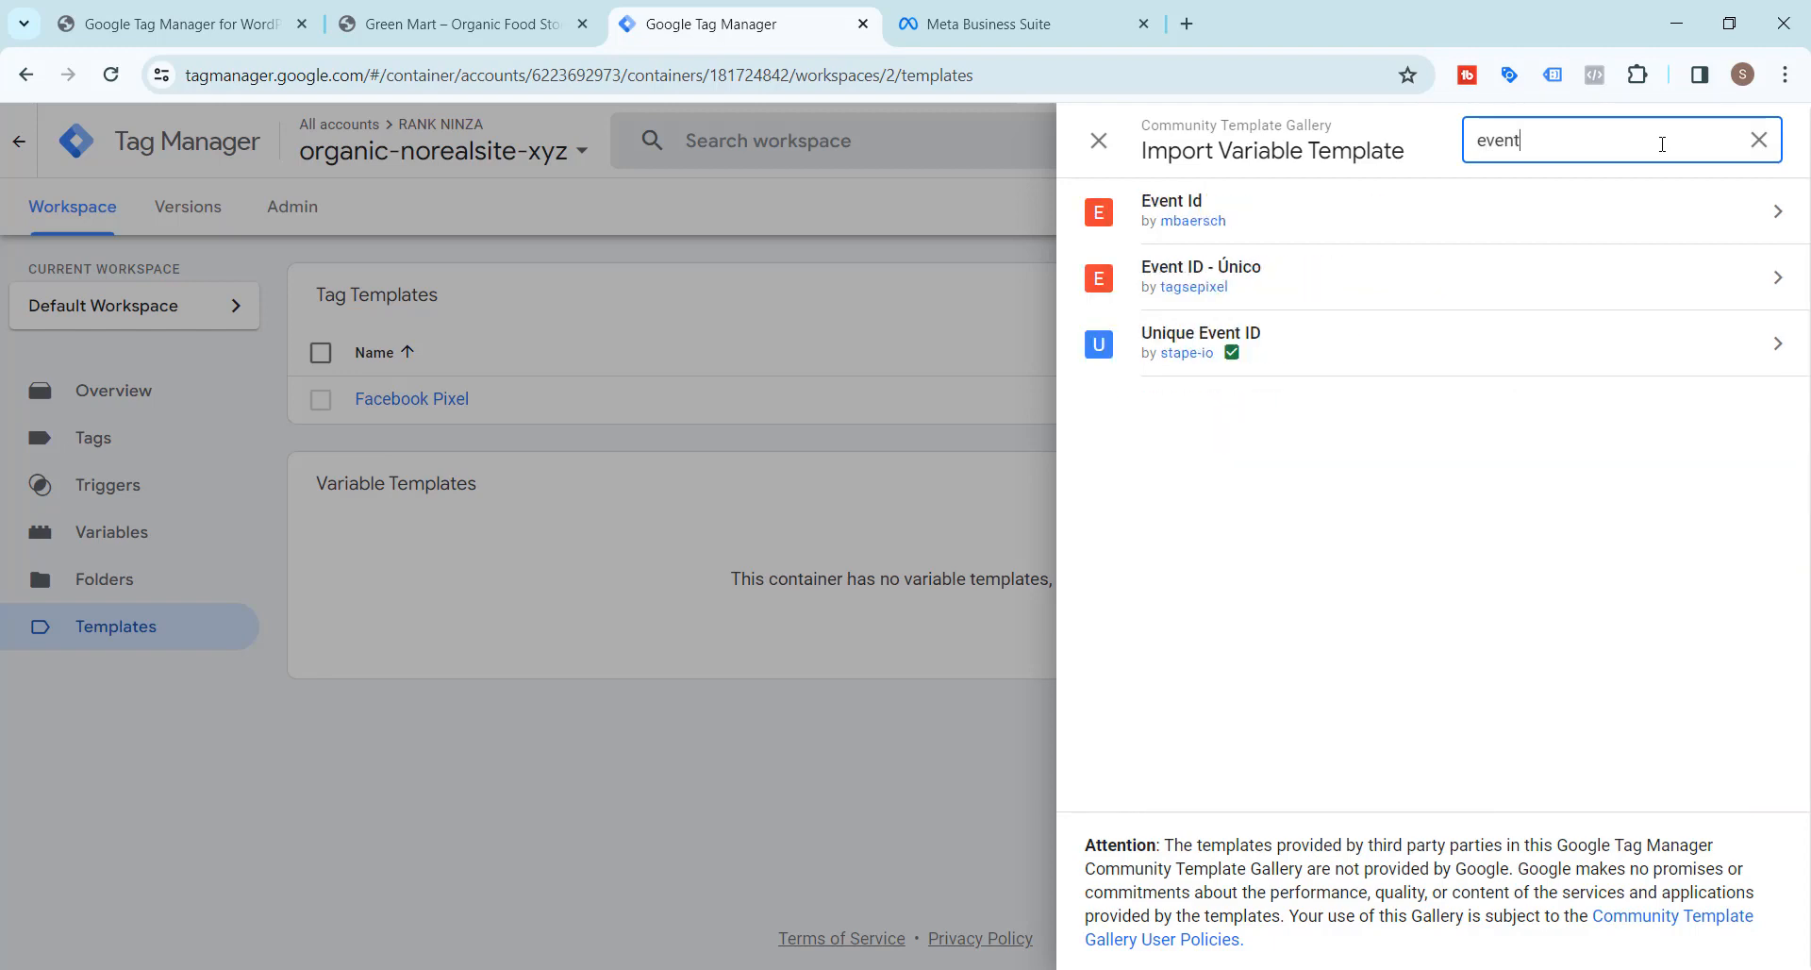
left_click(1326, 219)
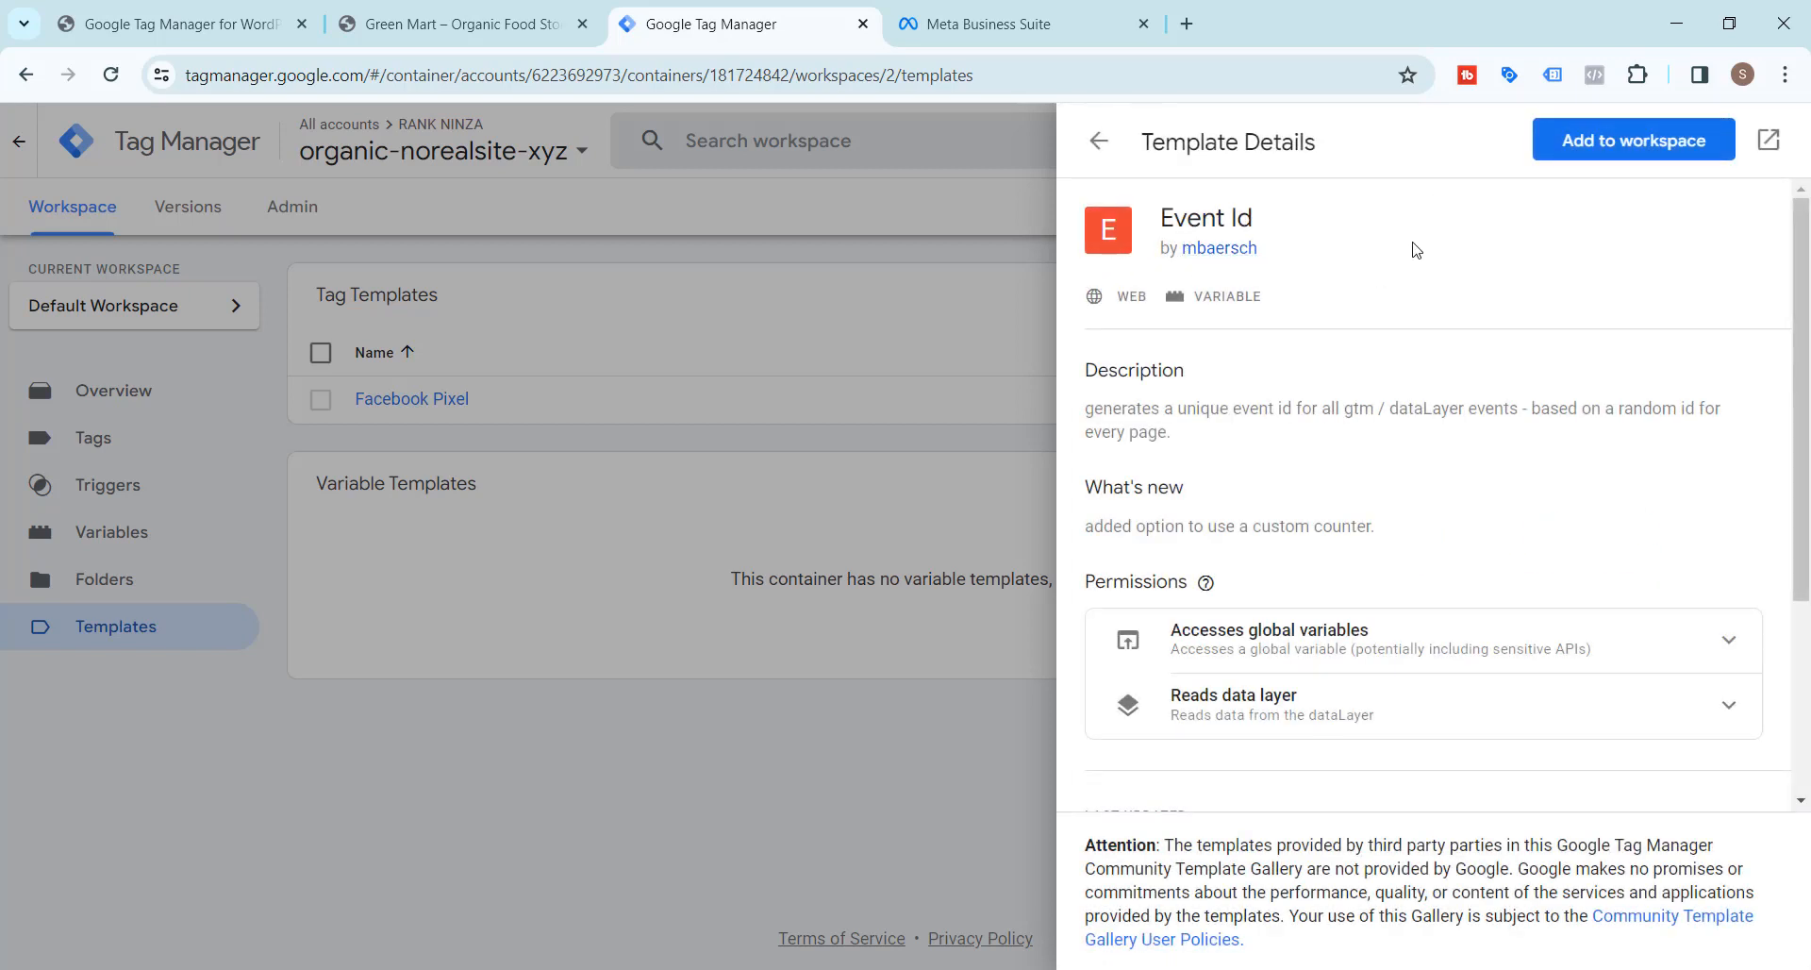
left_click(1604, 141)
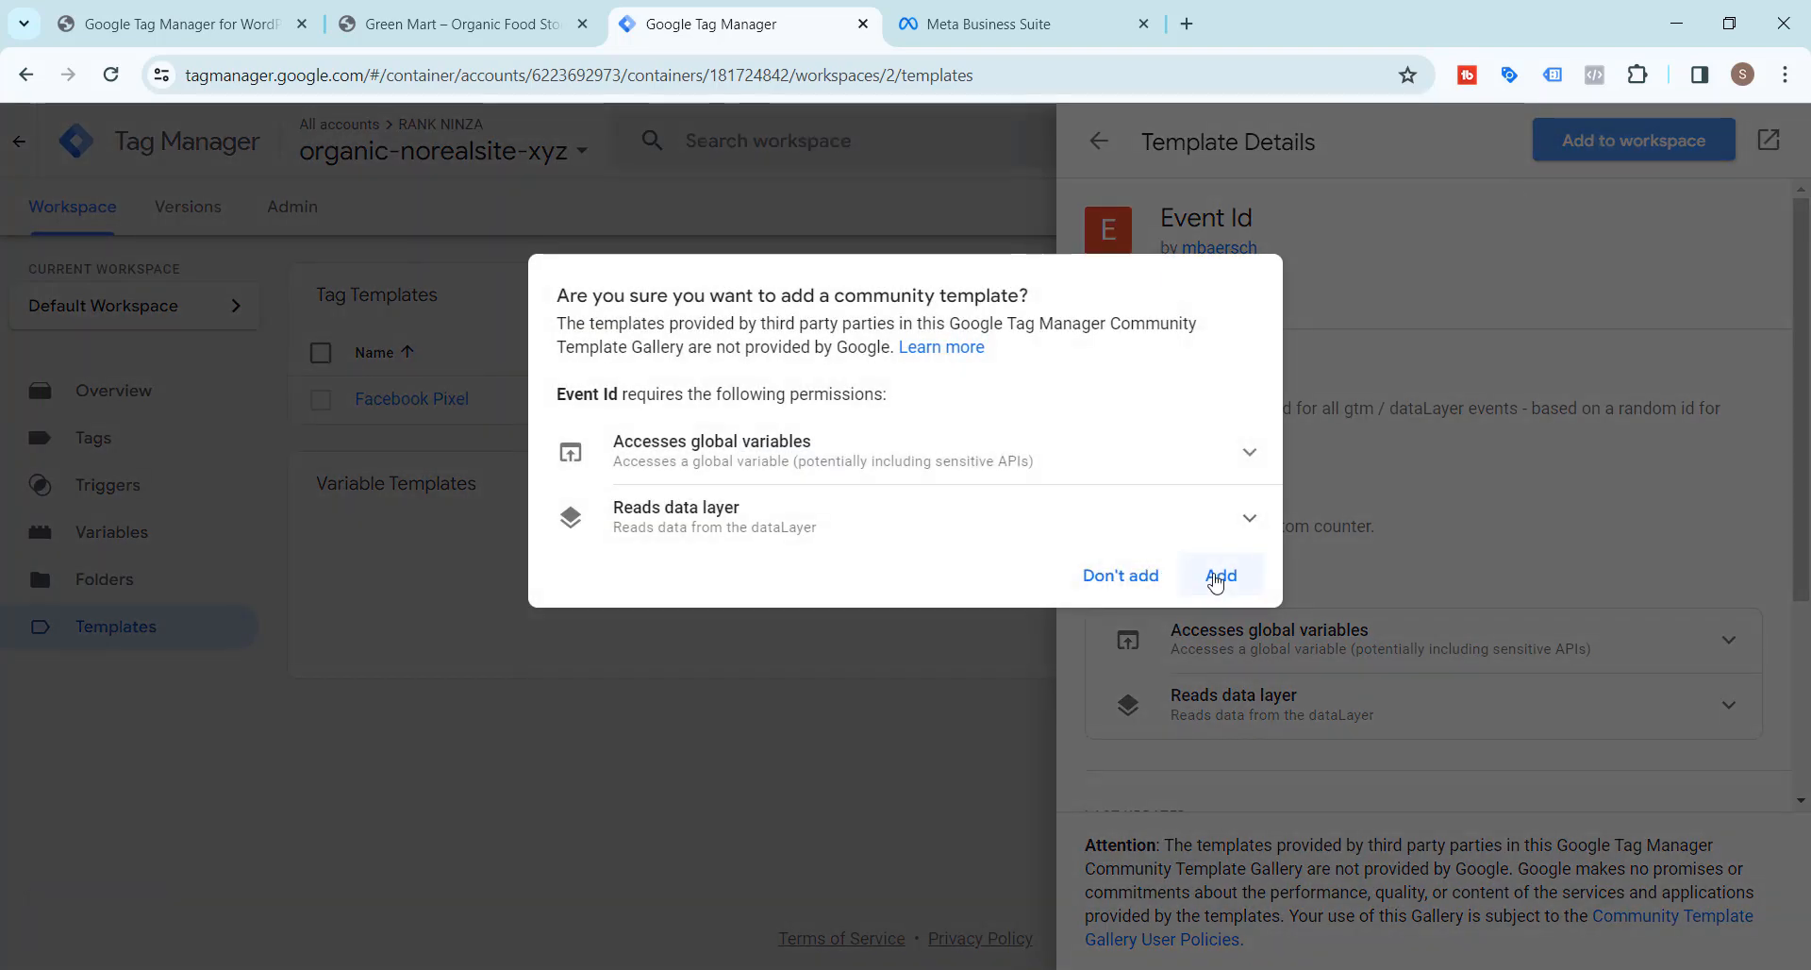
left_click(1219, 687)
mouse_move(1224, 577)
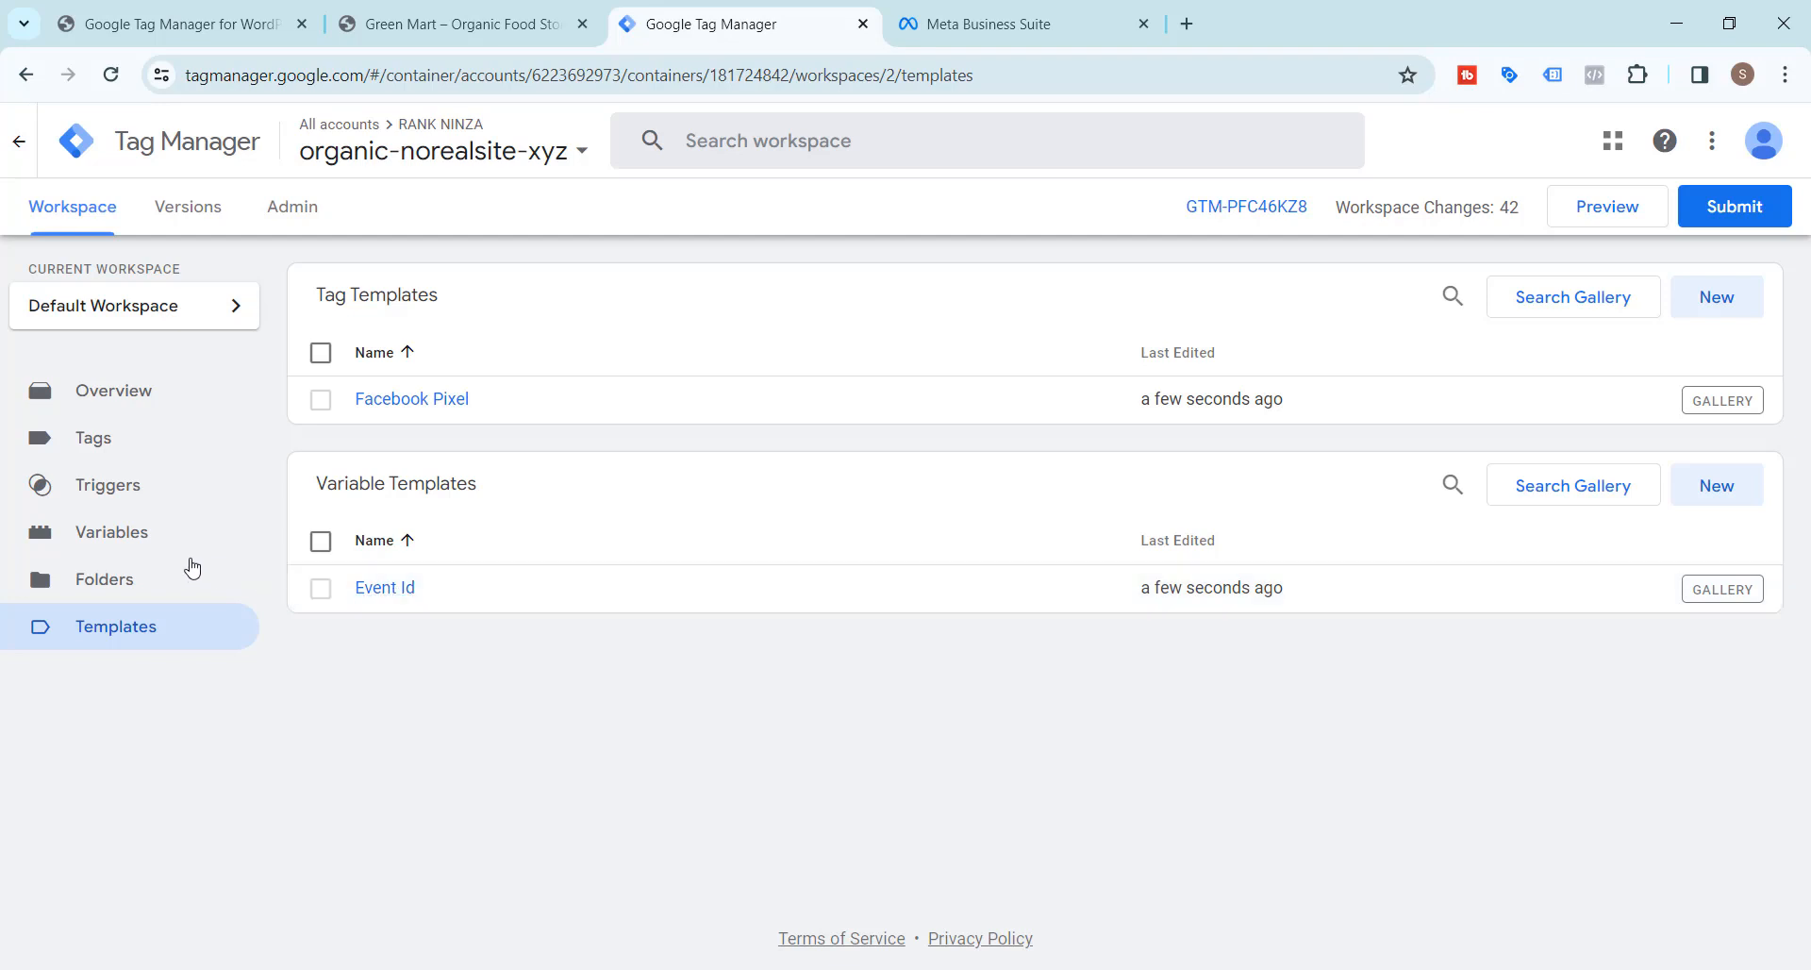
Step: Create a new user-defined variable based on the Event Id gallery template
left_click(138, 539)
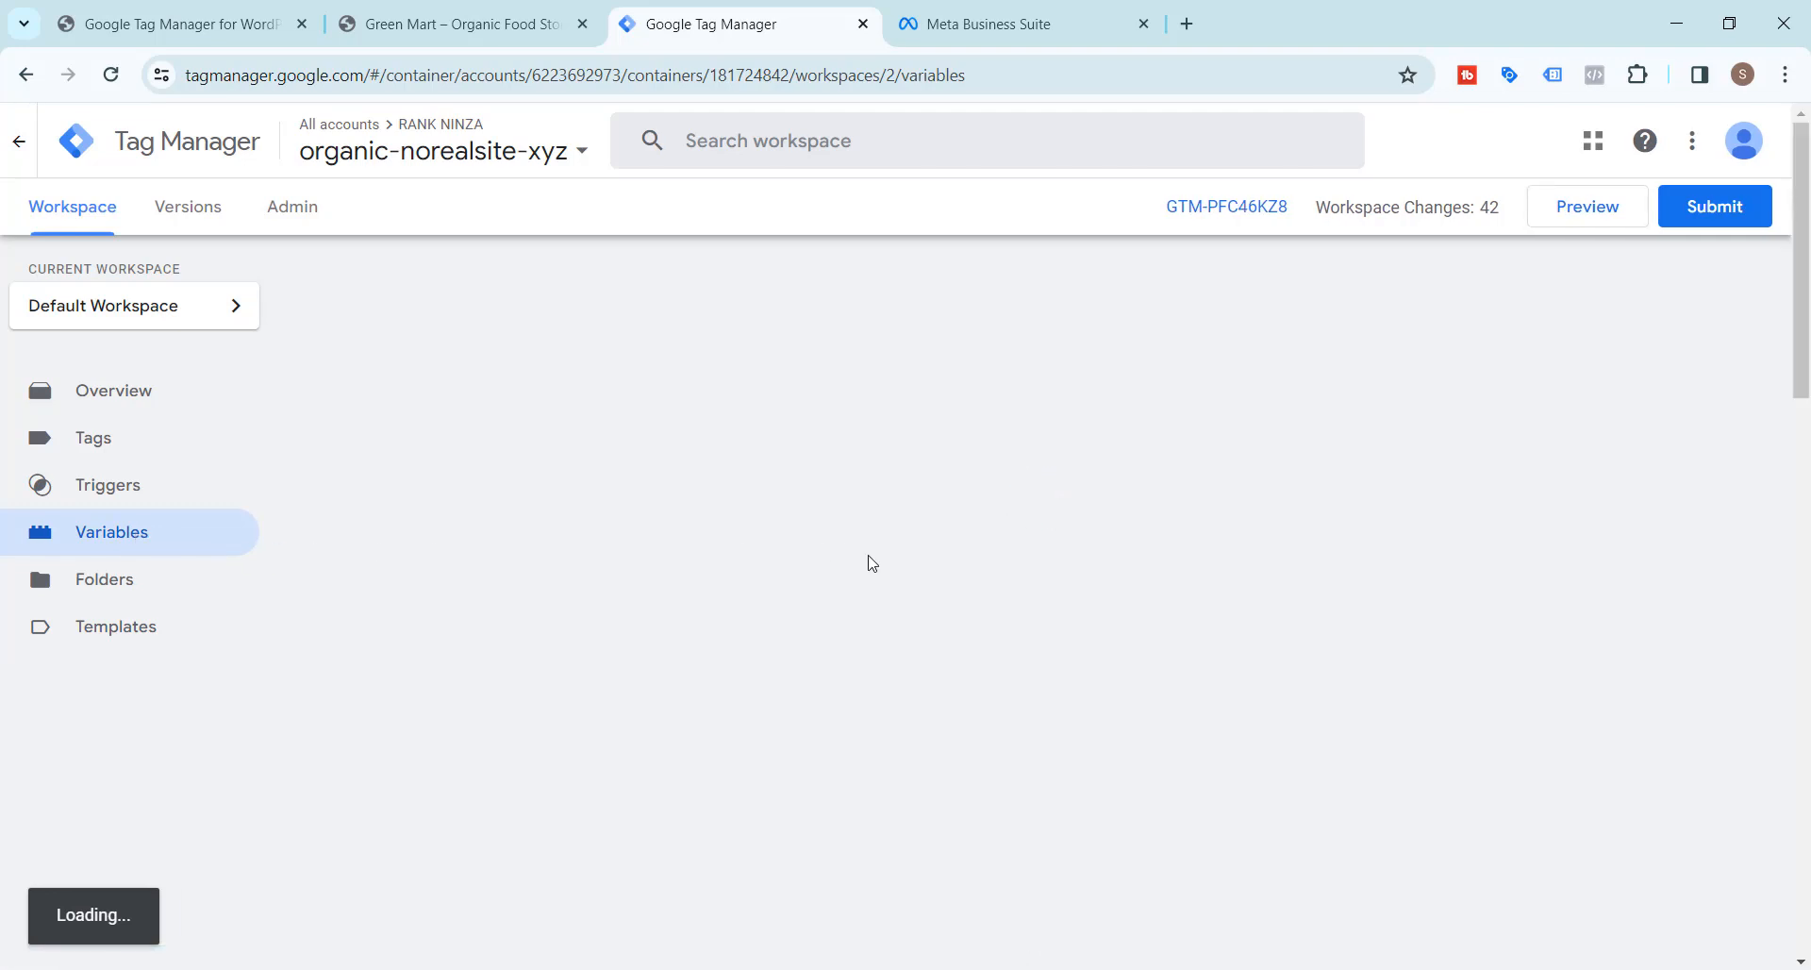
scroll(863, 557, "down", 12)
scroll(877, 565, "down", 4)
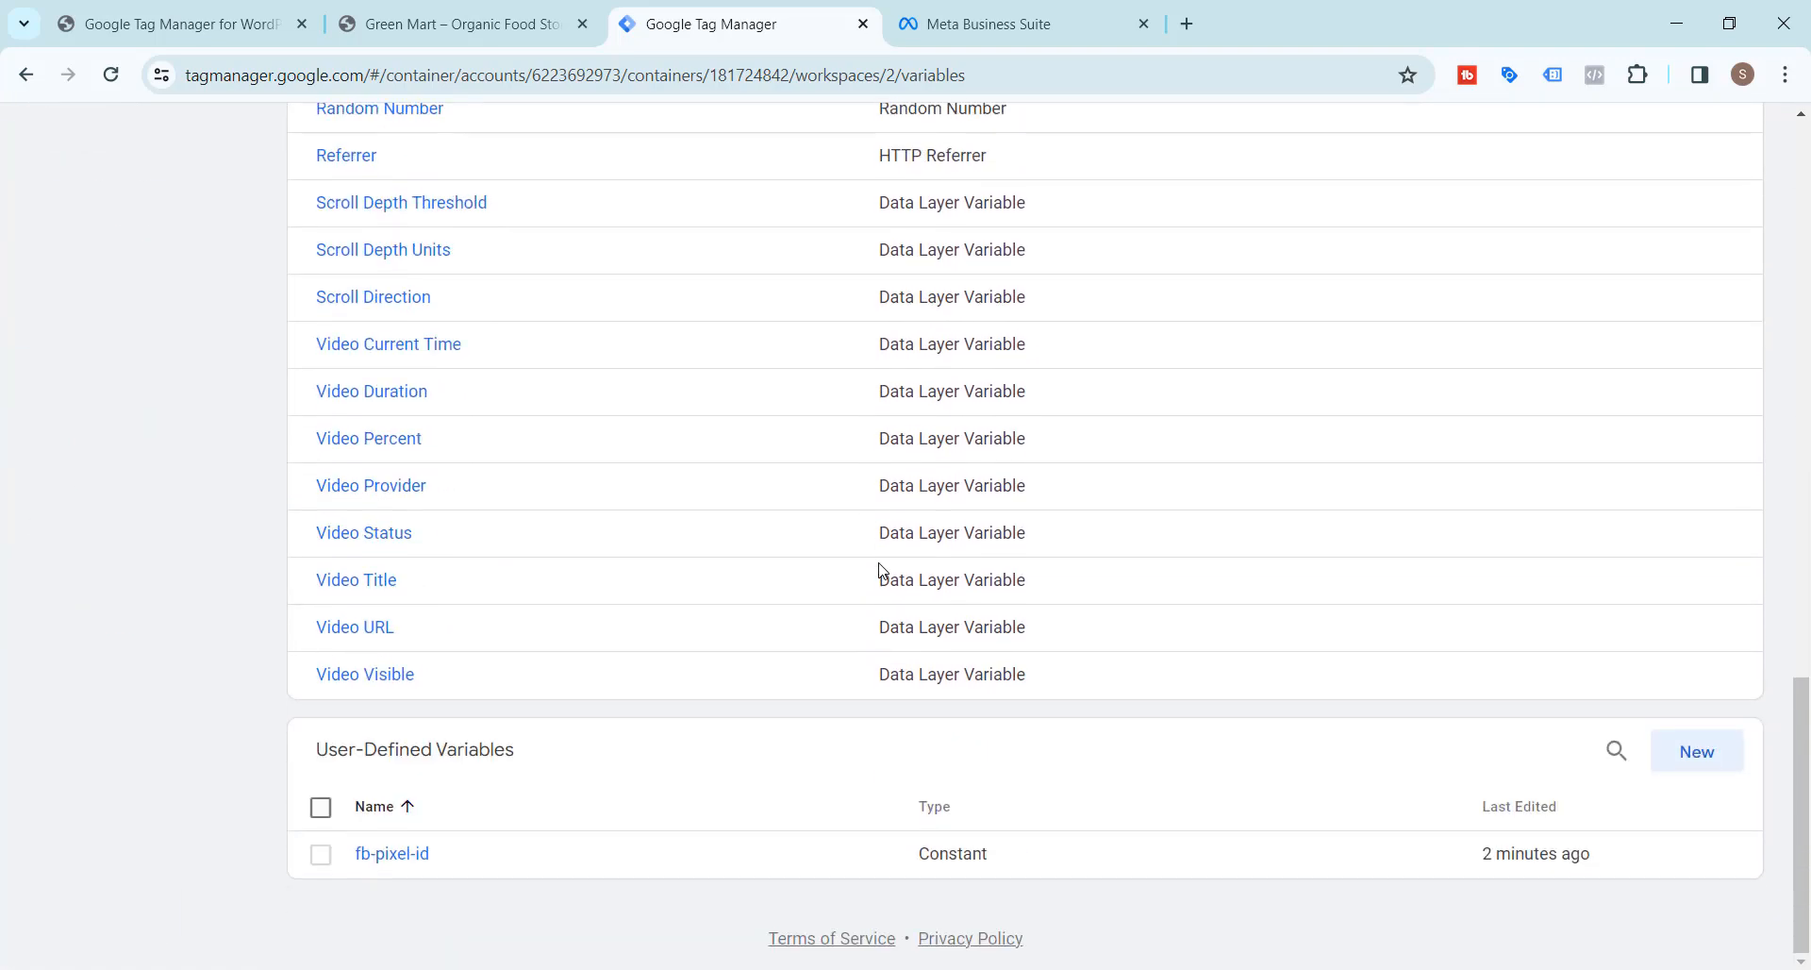
left_click(1684, 757)
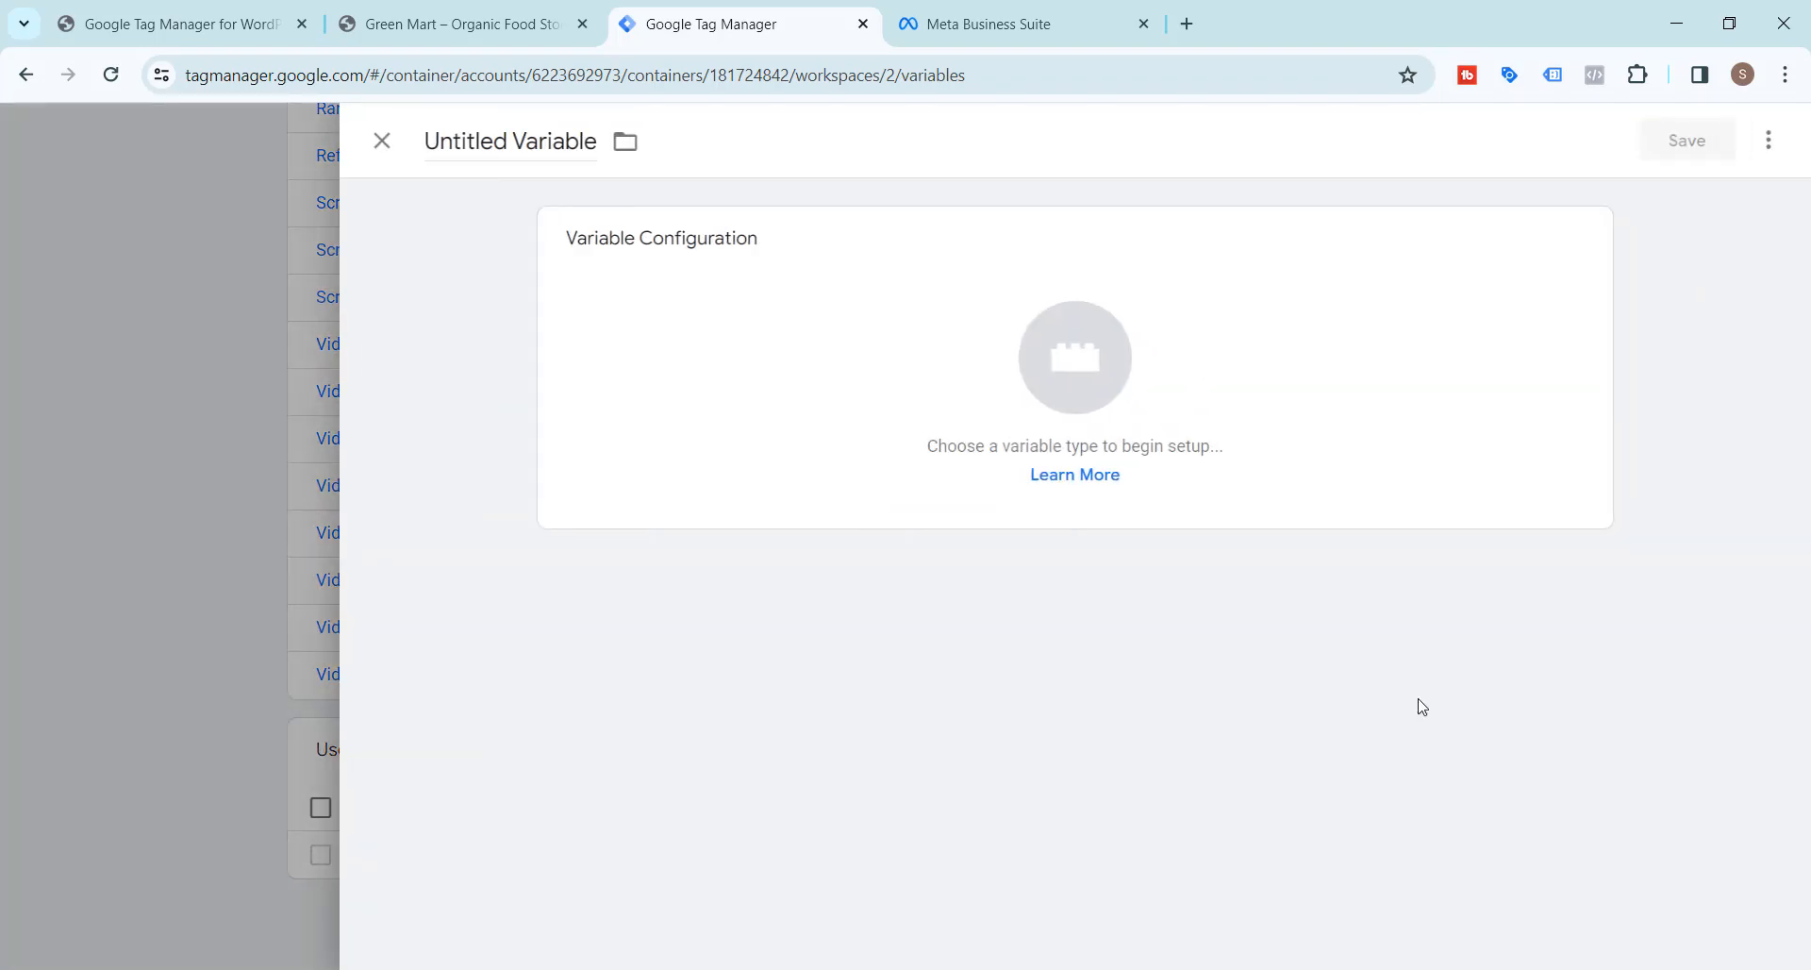
left_click(1078, 367)
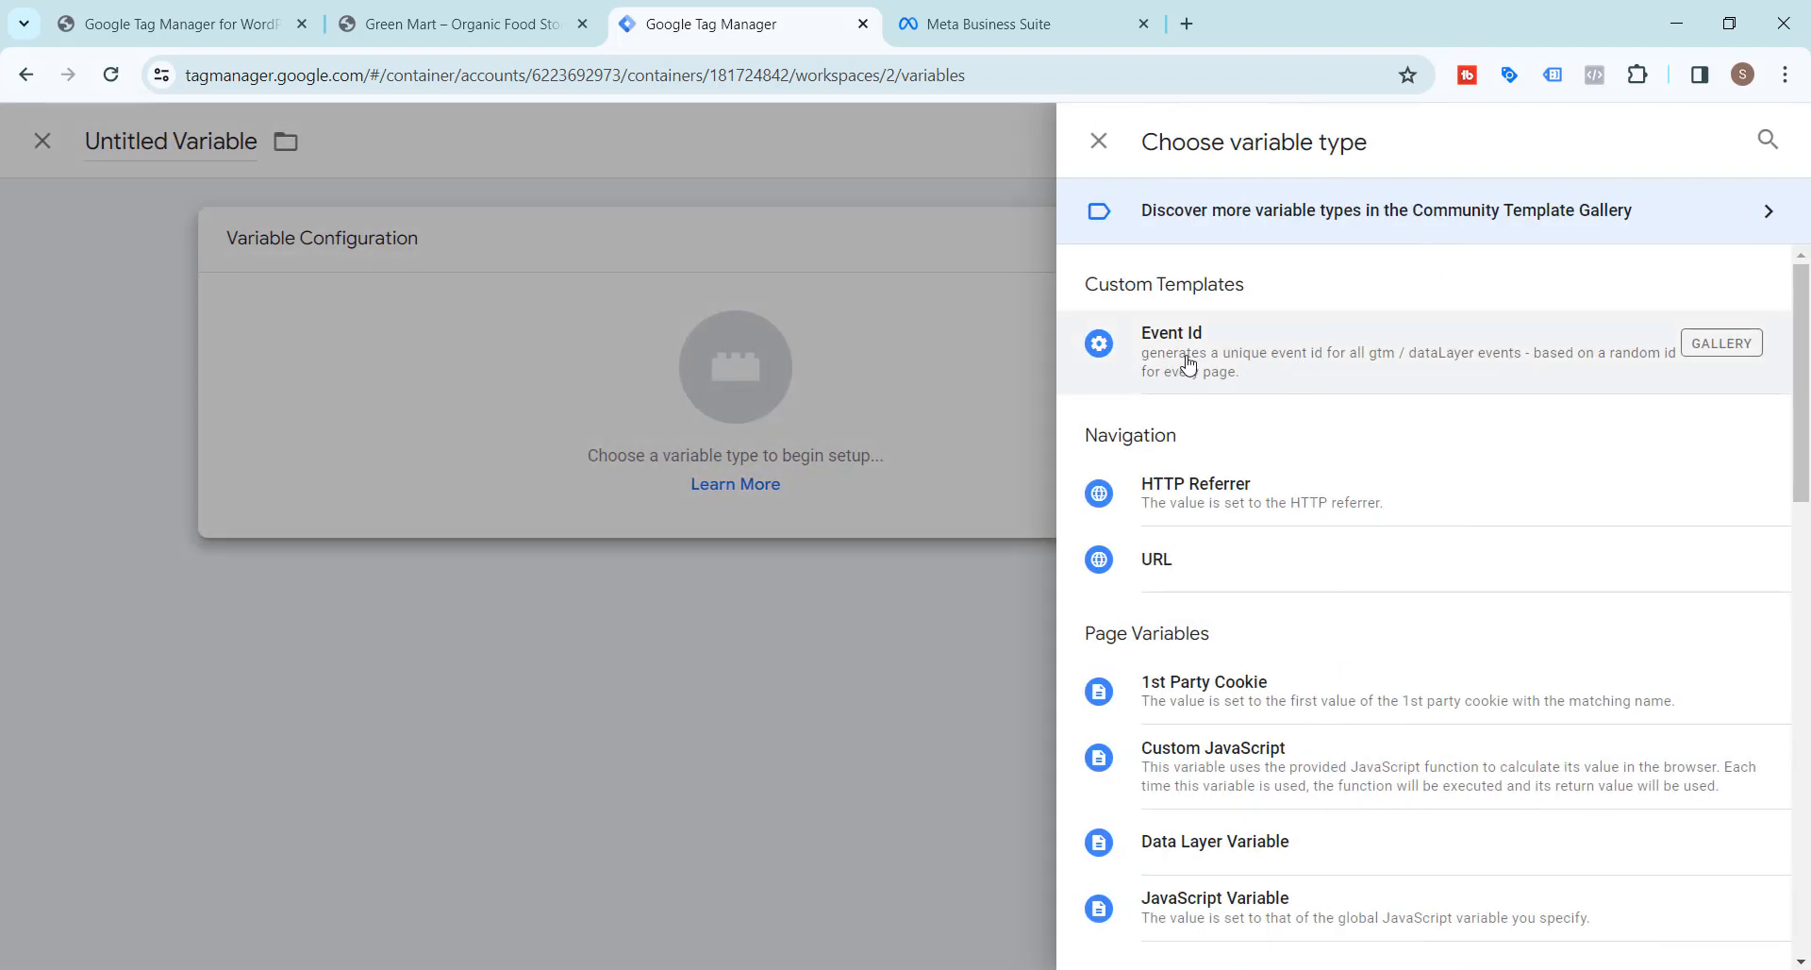
left_click(1188, 365)
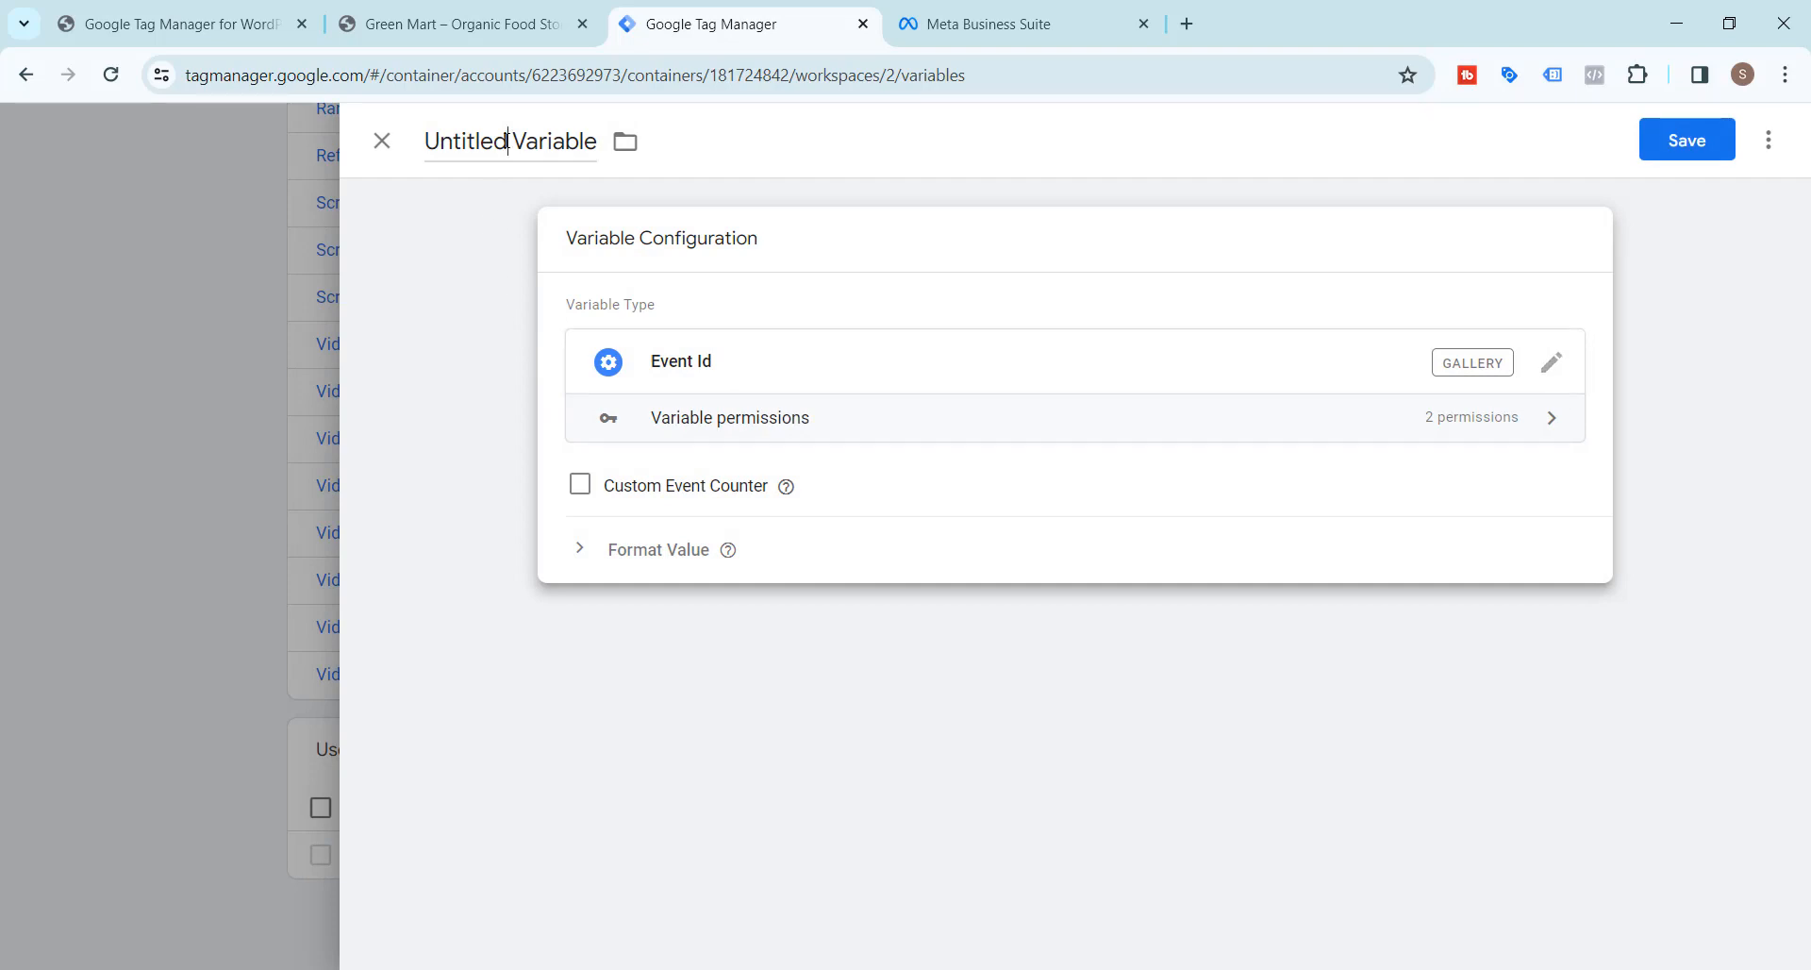
Step: Name the new Event Id variable fb-event-id and save it
left_click(506, 142)
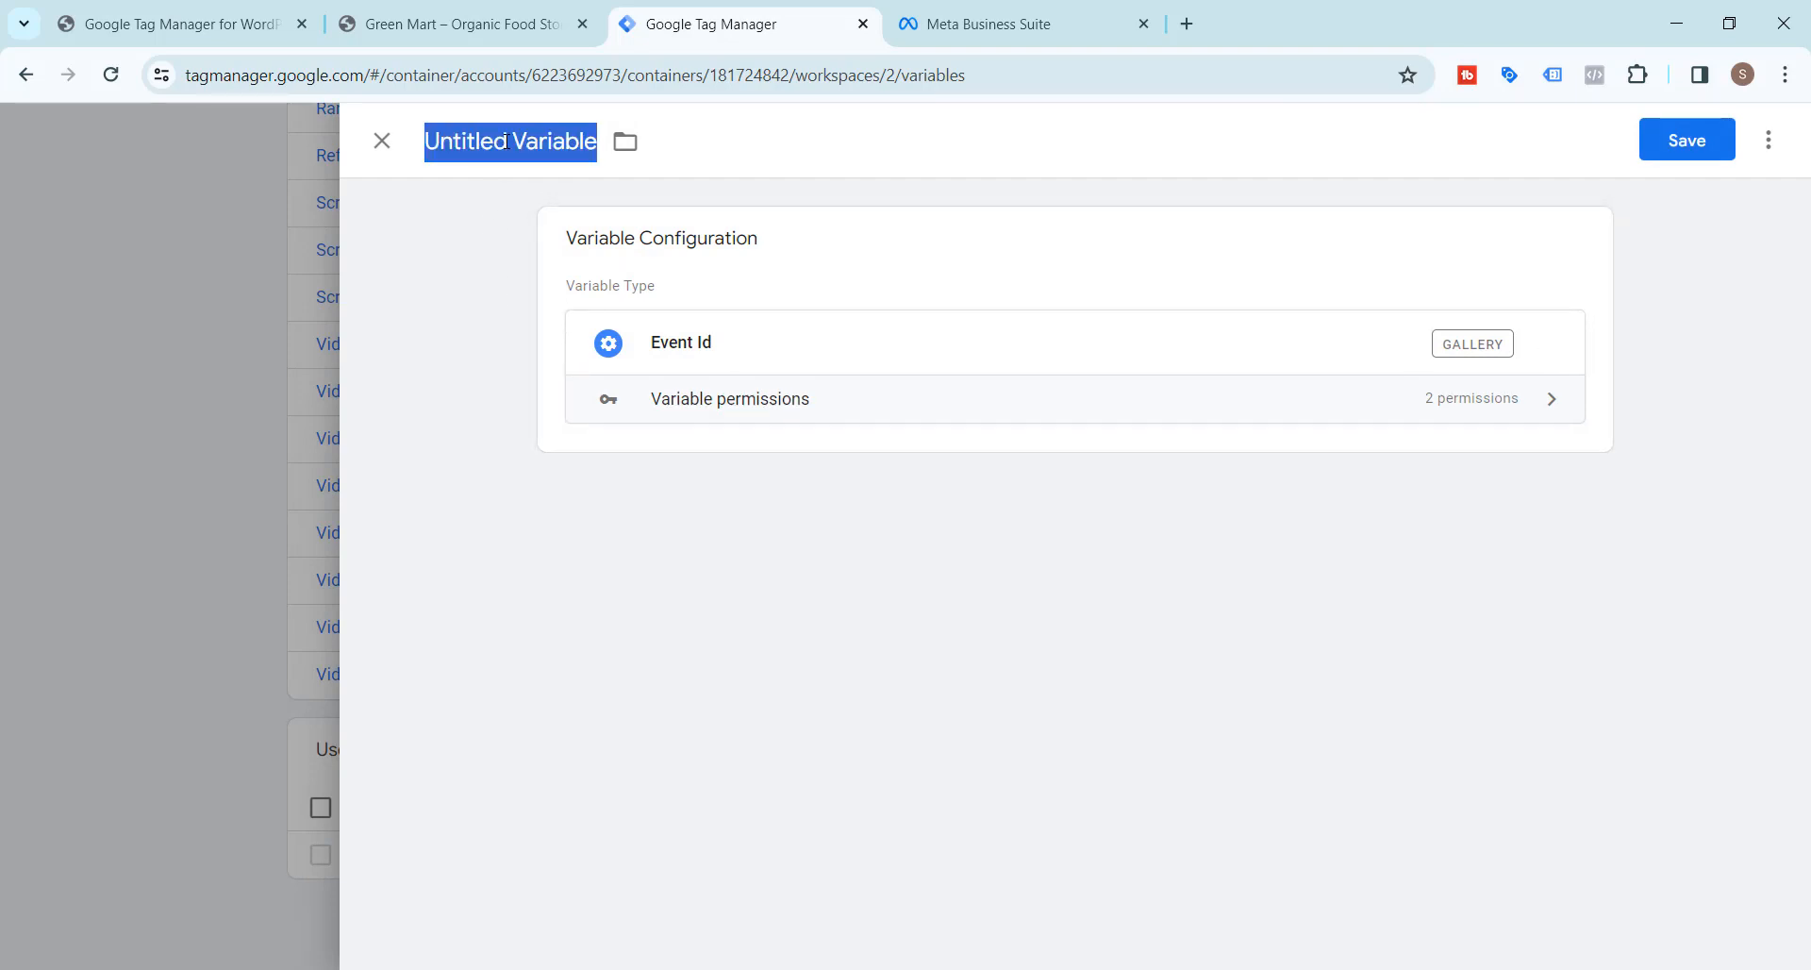
type("fb-even")
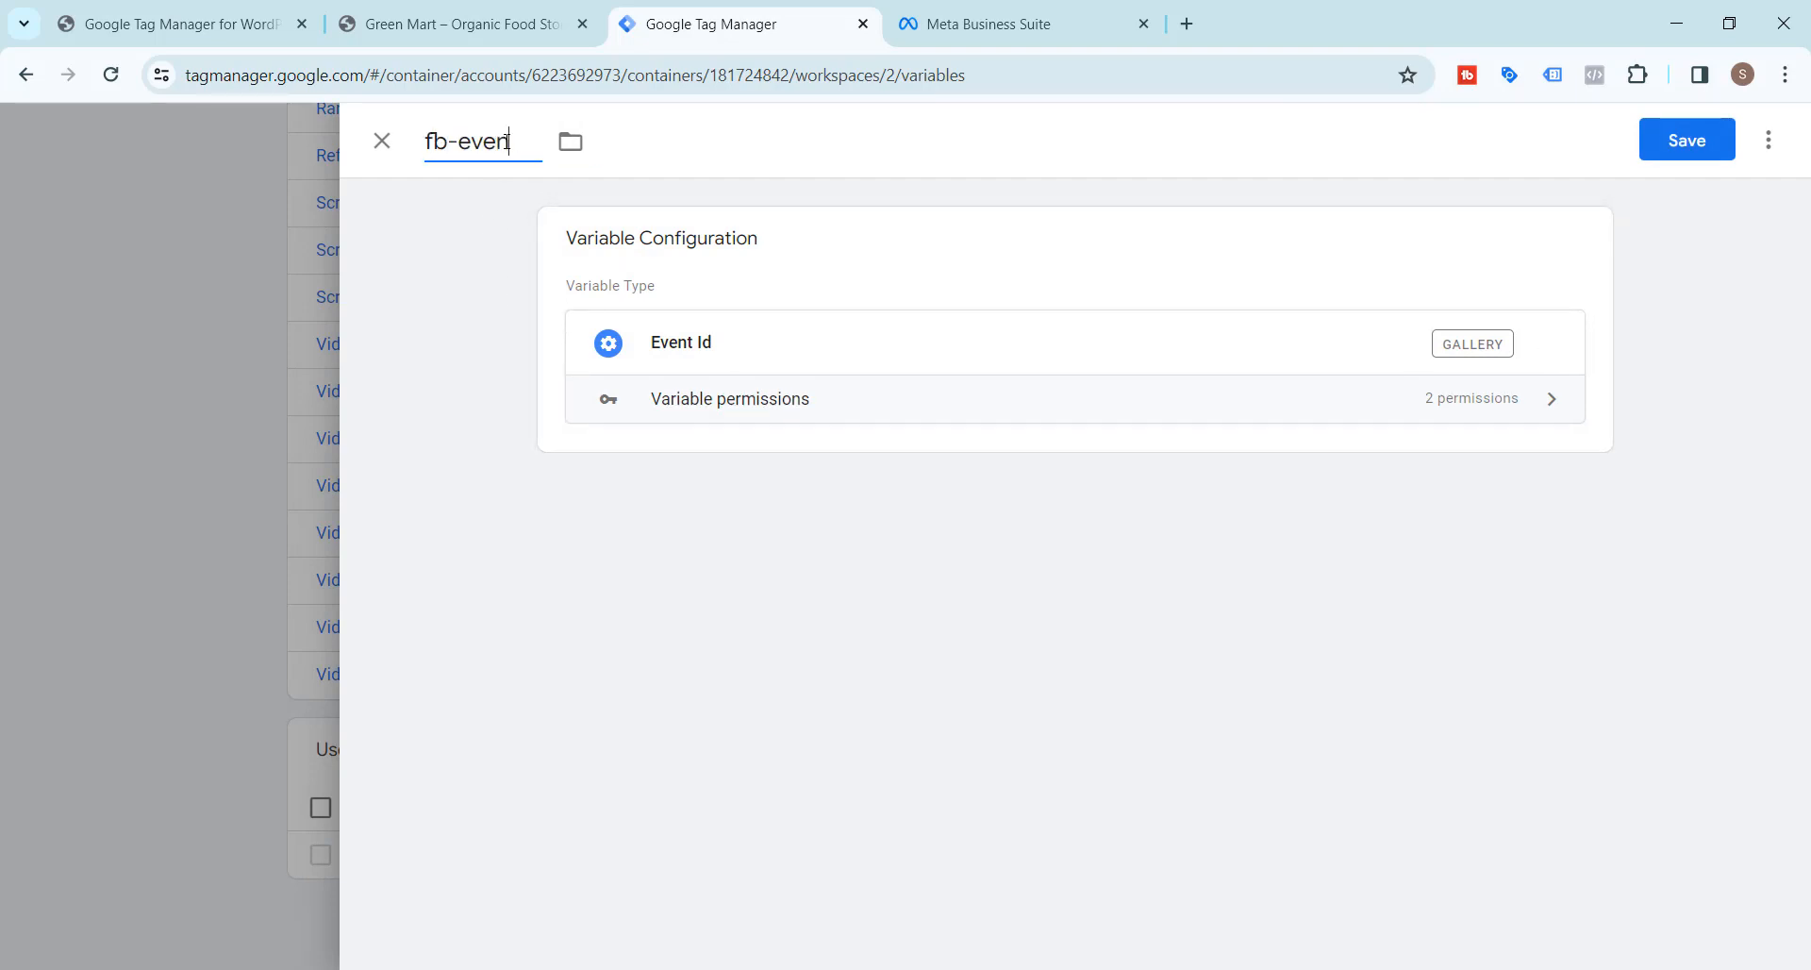
type("t-id")
left_click(1689, 141)
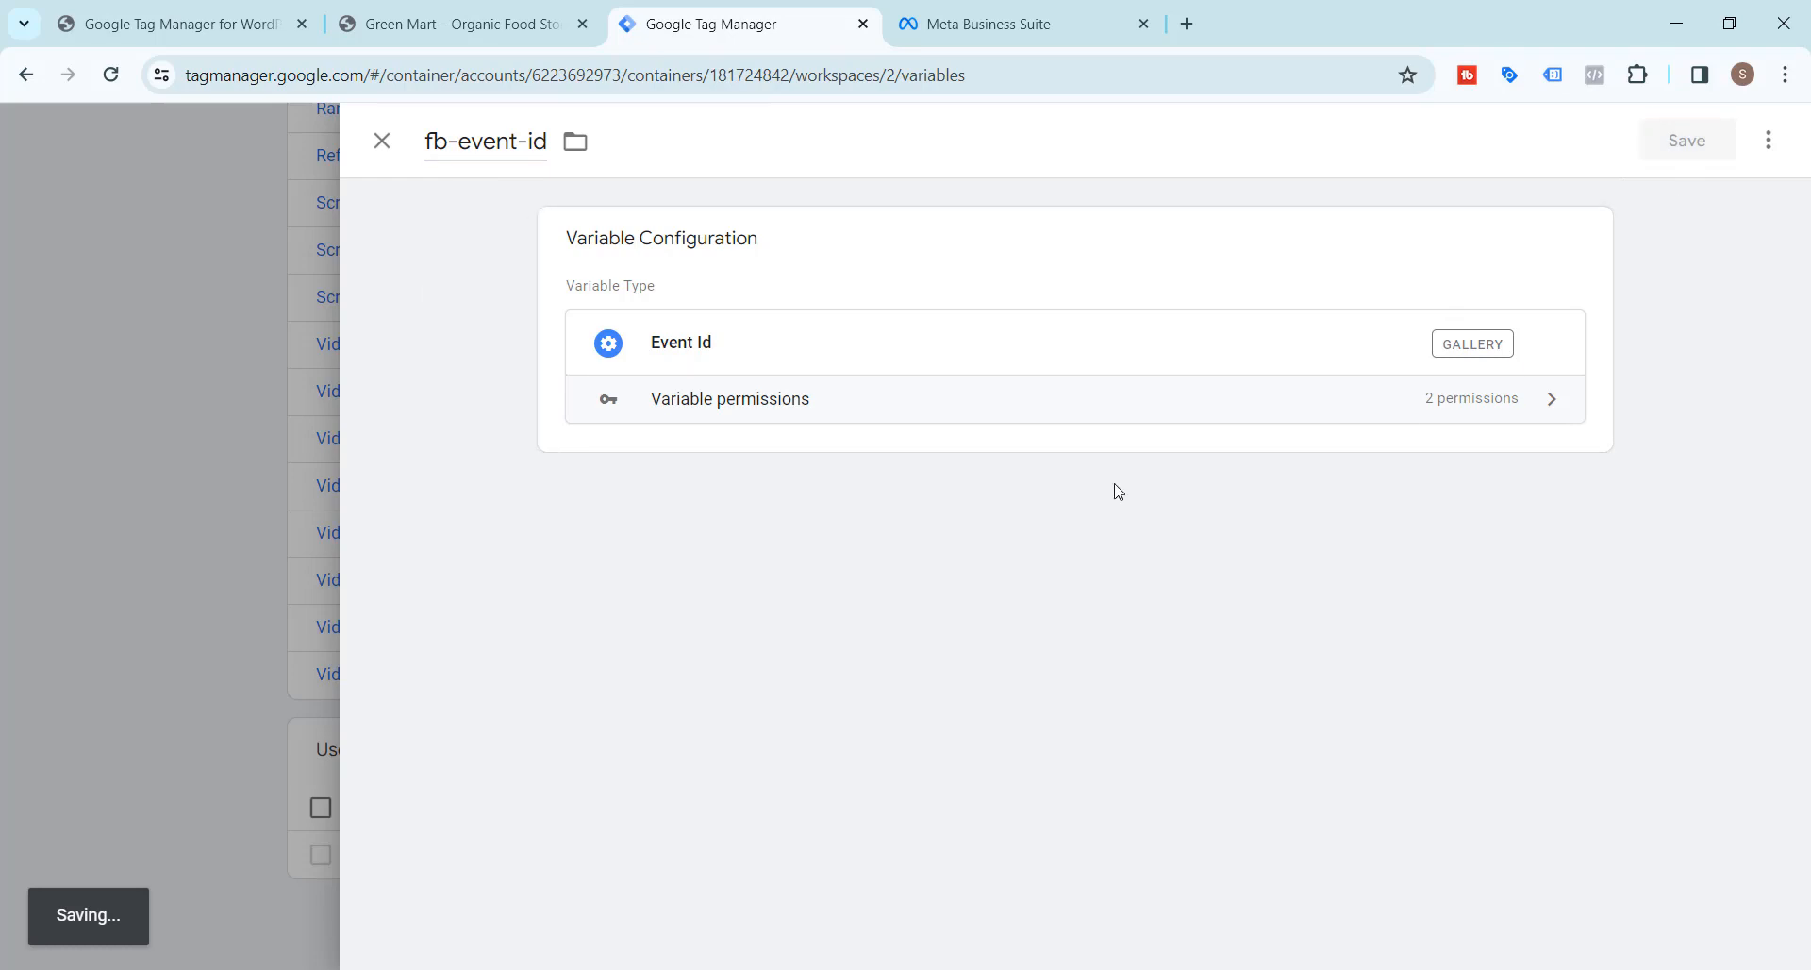
Step: Create a new tag in the container and name it fb-pixel-config-tag
scroll(318, 488, "up", 5)
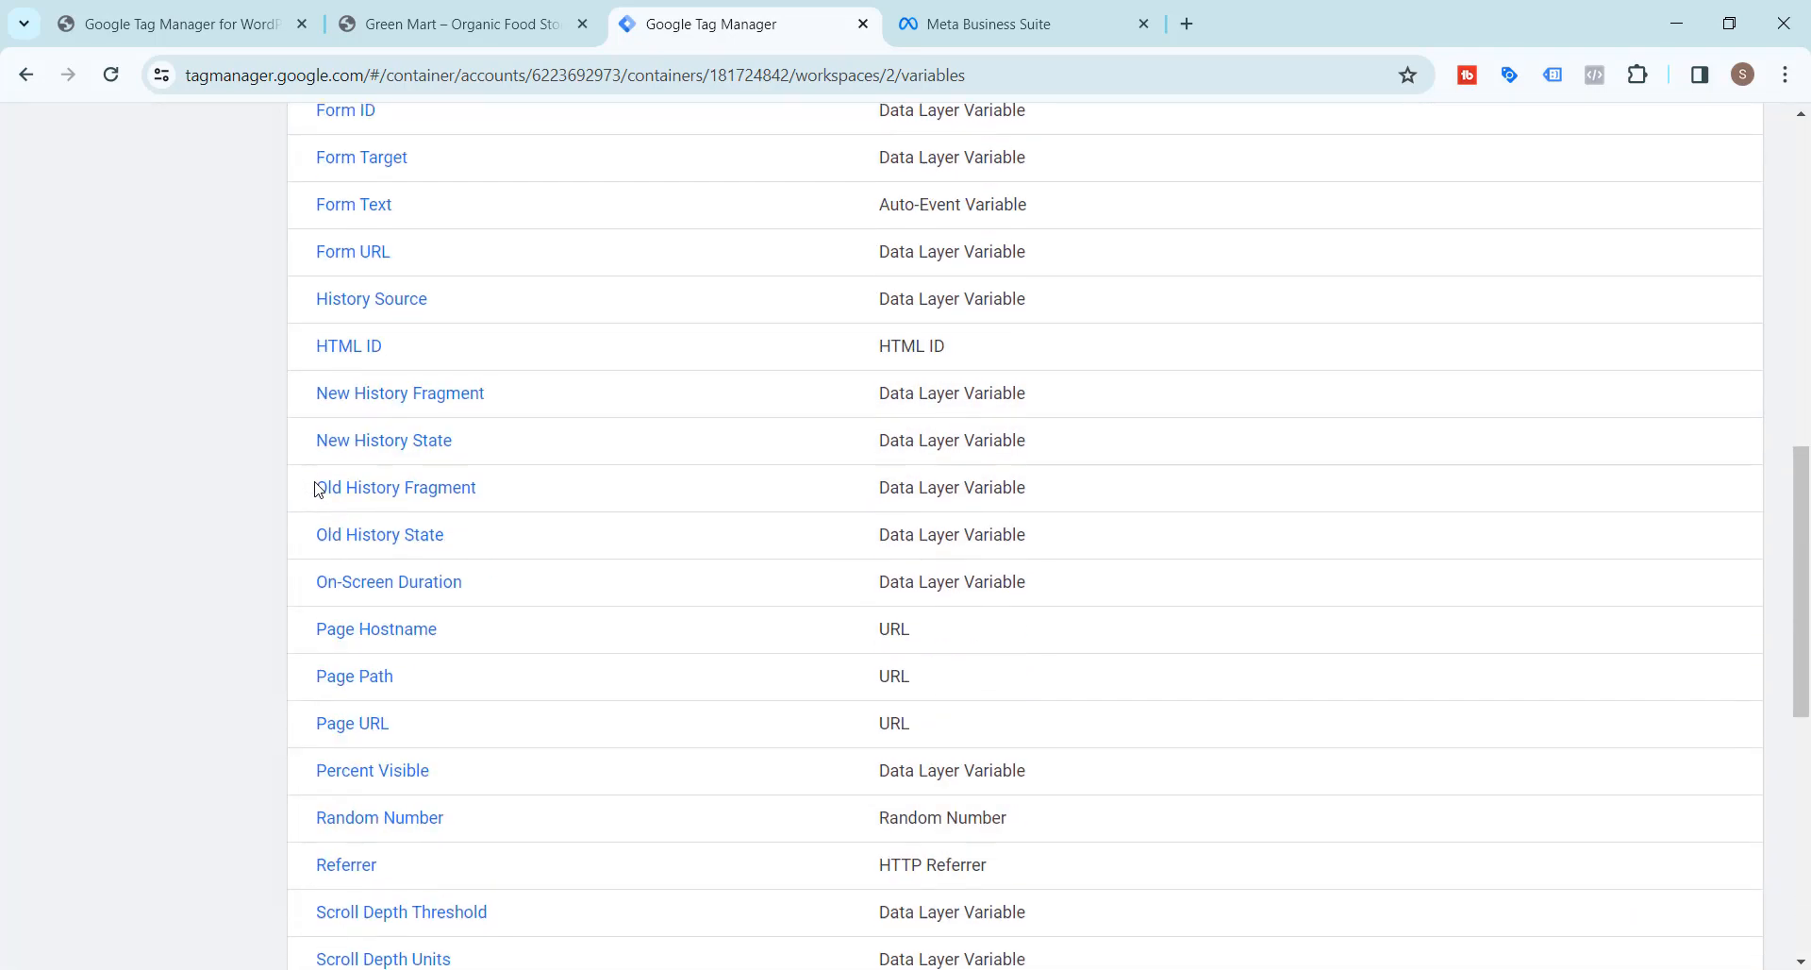
scroll(318, 489, "up", 10)
left_click(86, 439)
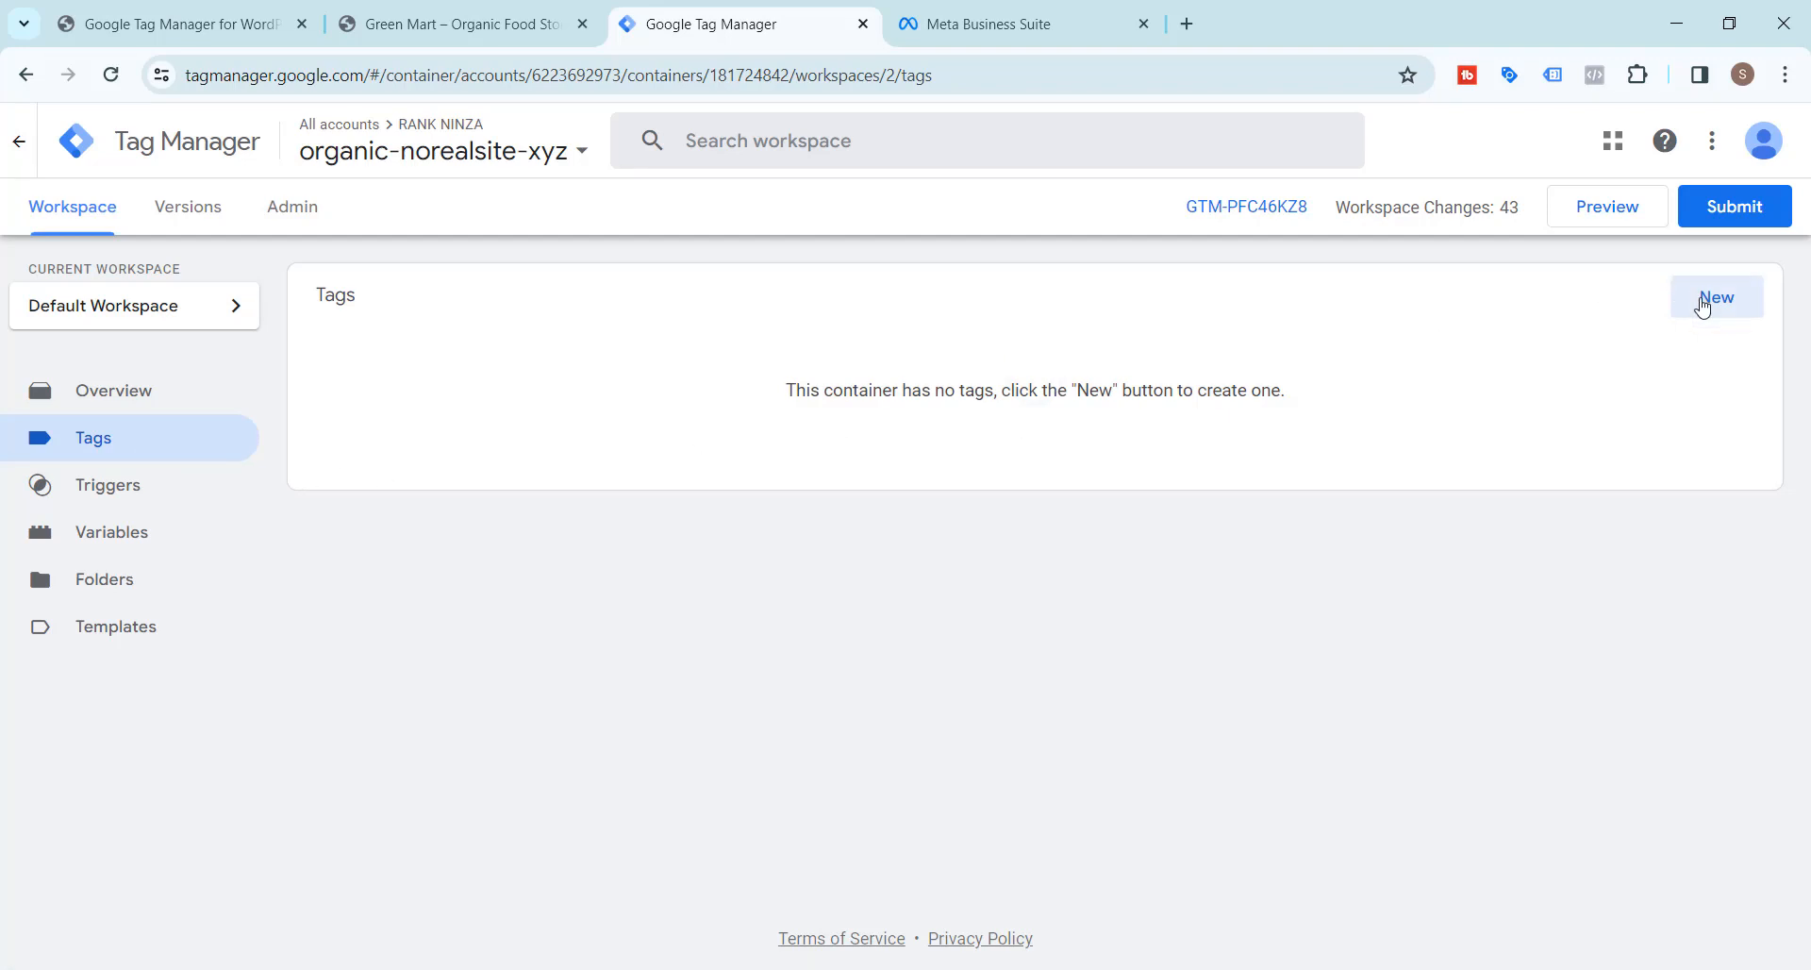
left_click(1703, 307)
left_click(460, 144)
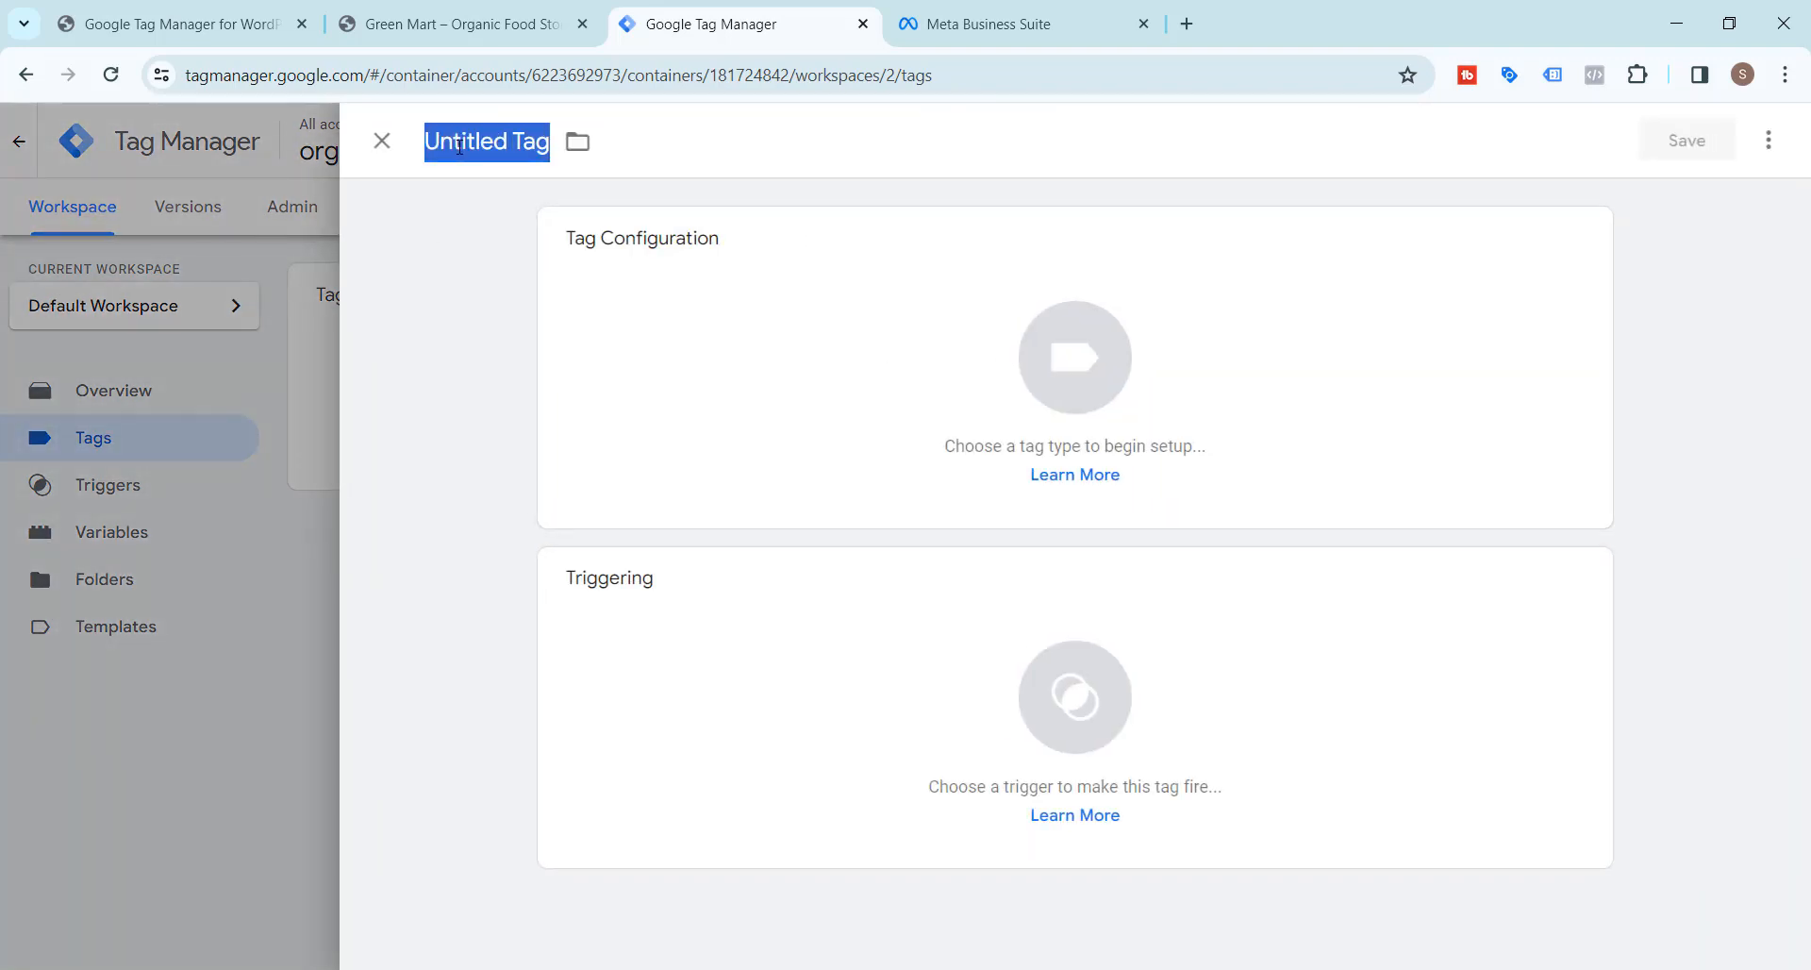
type("fb-pixel")
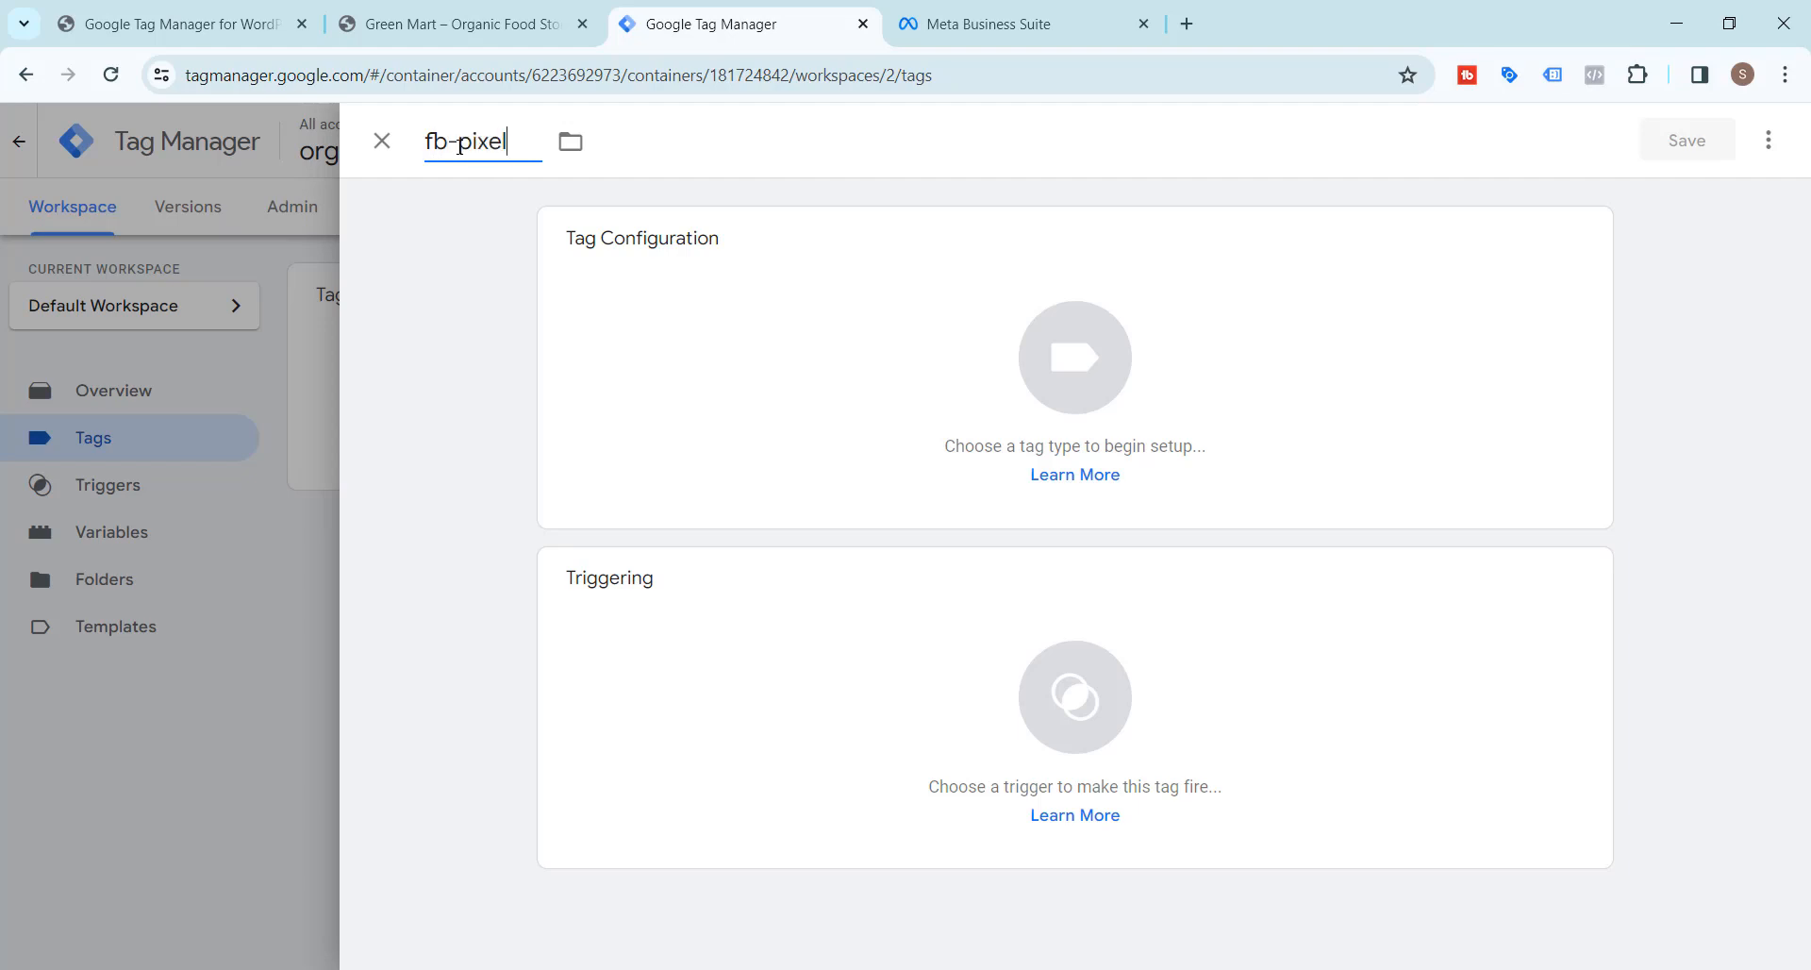
type("-config-tag")
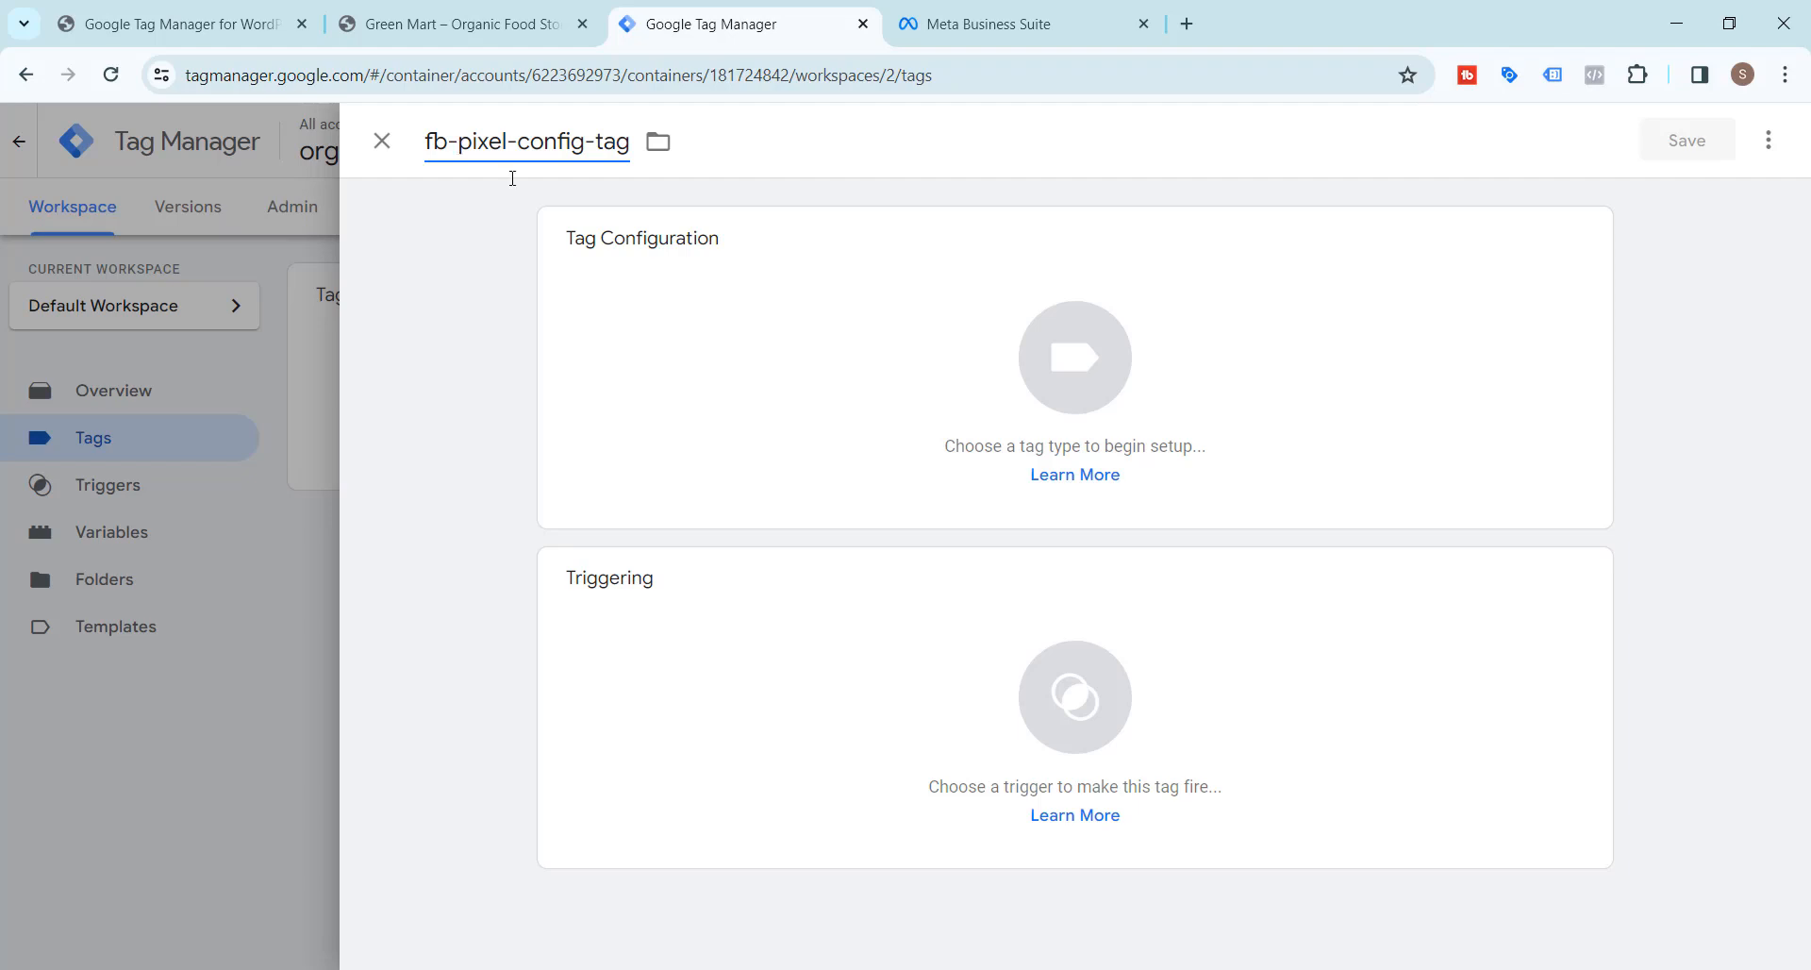
Step: Choose the custom Facebook Pixel template by facebookarchive as the tag's type
left_click(1075, 358)
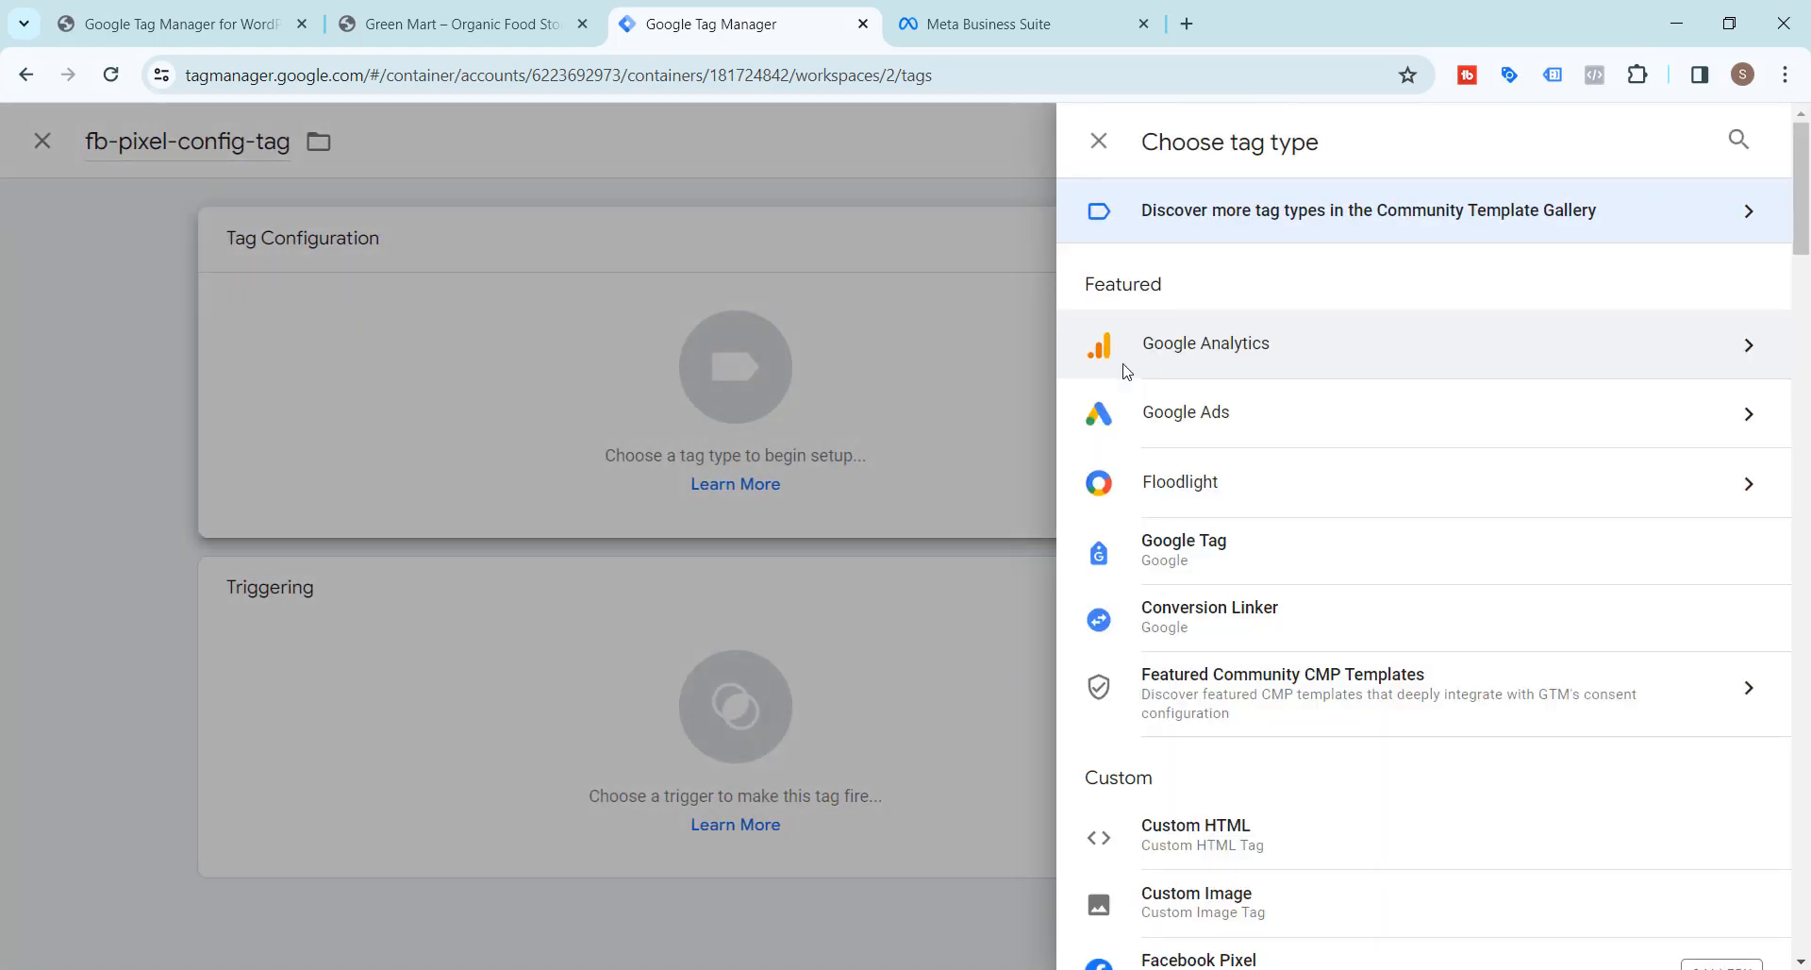
scroll(1298, 562, "down", 4)
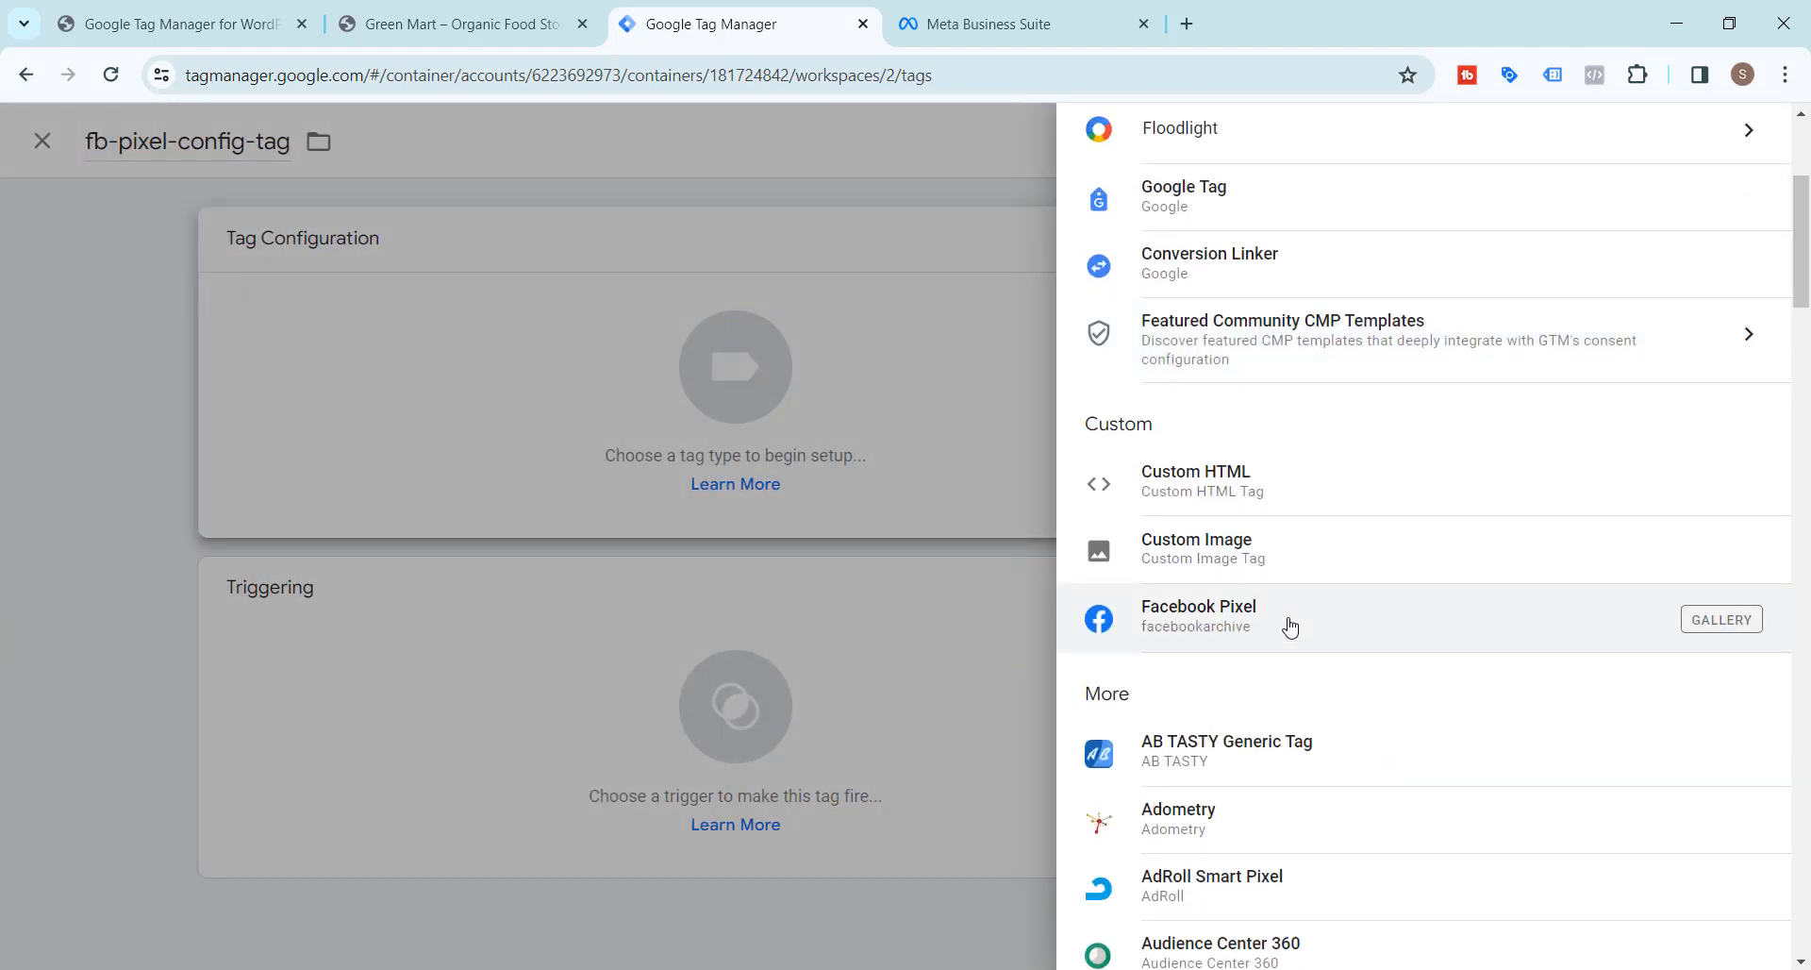
left_click(1289, 627)
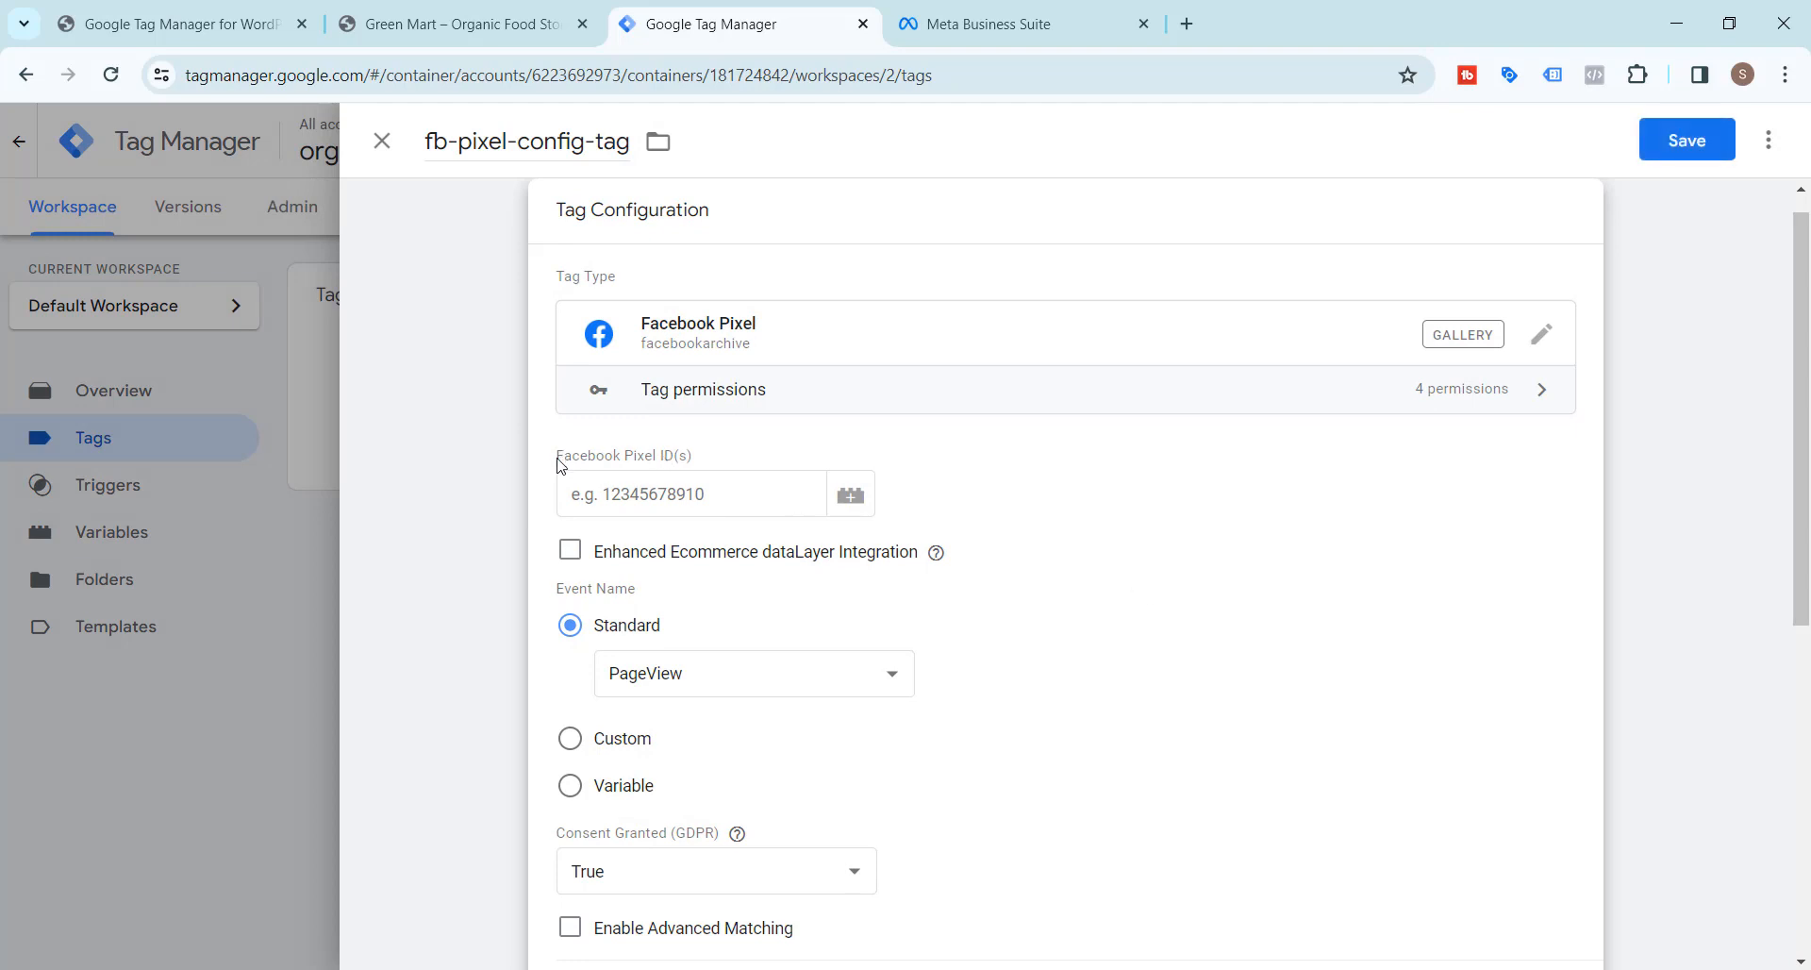
Step: Fill the tag's Facebook Pixel ID(s) with the fb-pixel-id variable
left_click(622, 496)
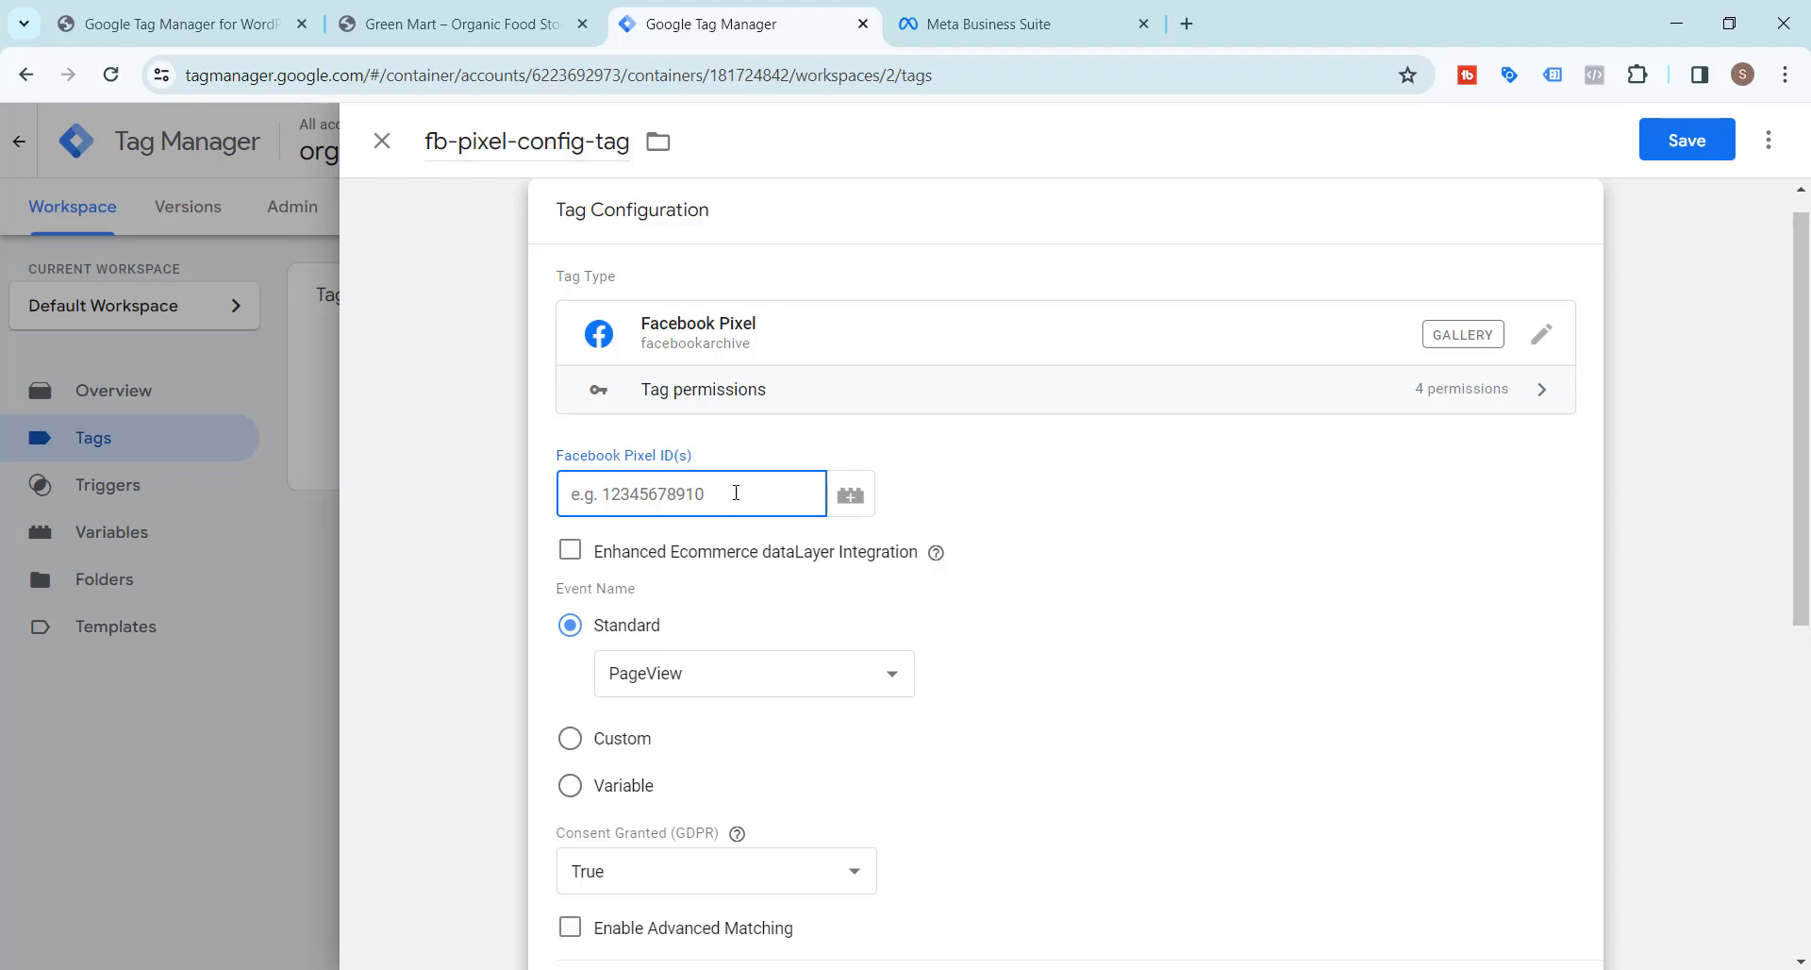
left_click(850, 494)
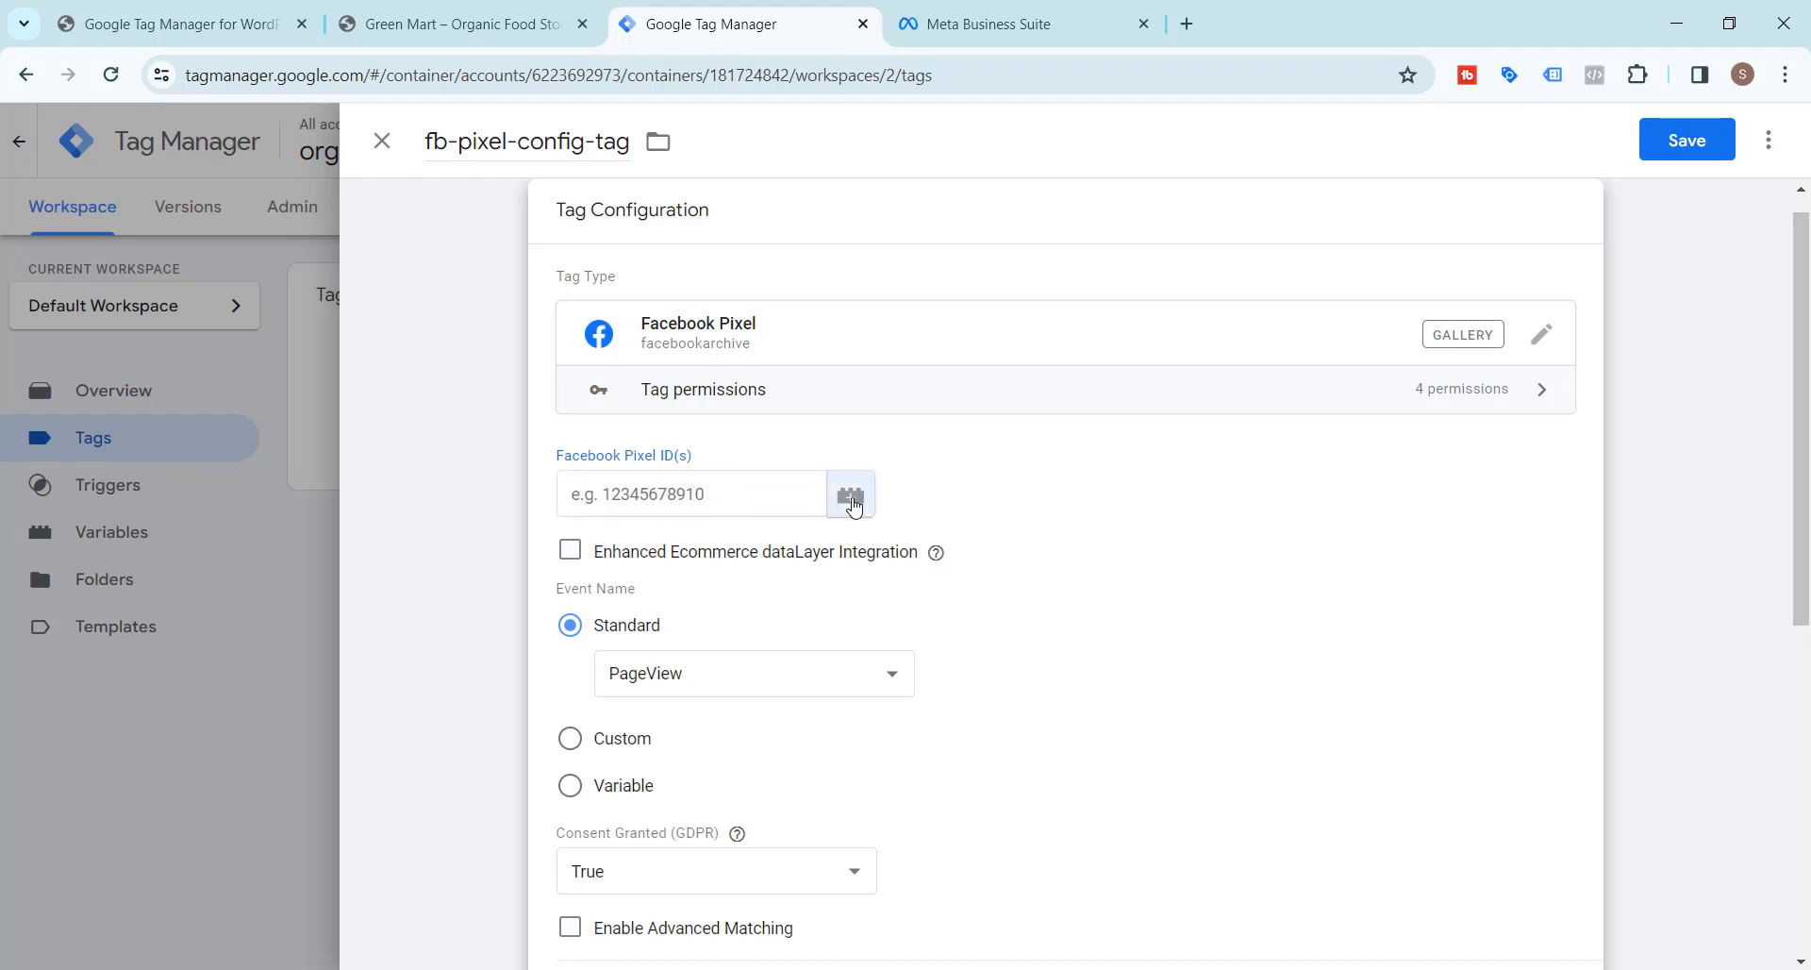
scroll(726, 415, "down", 15)
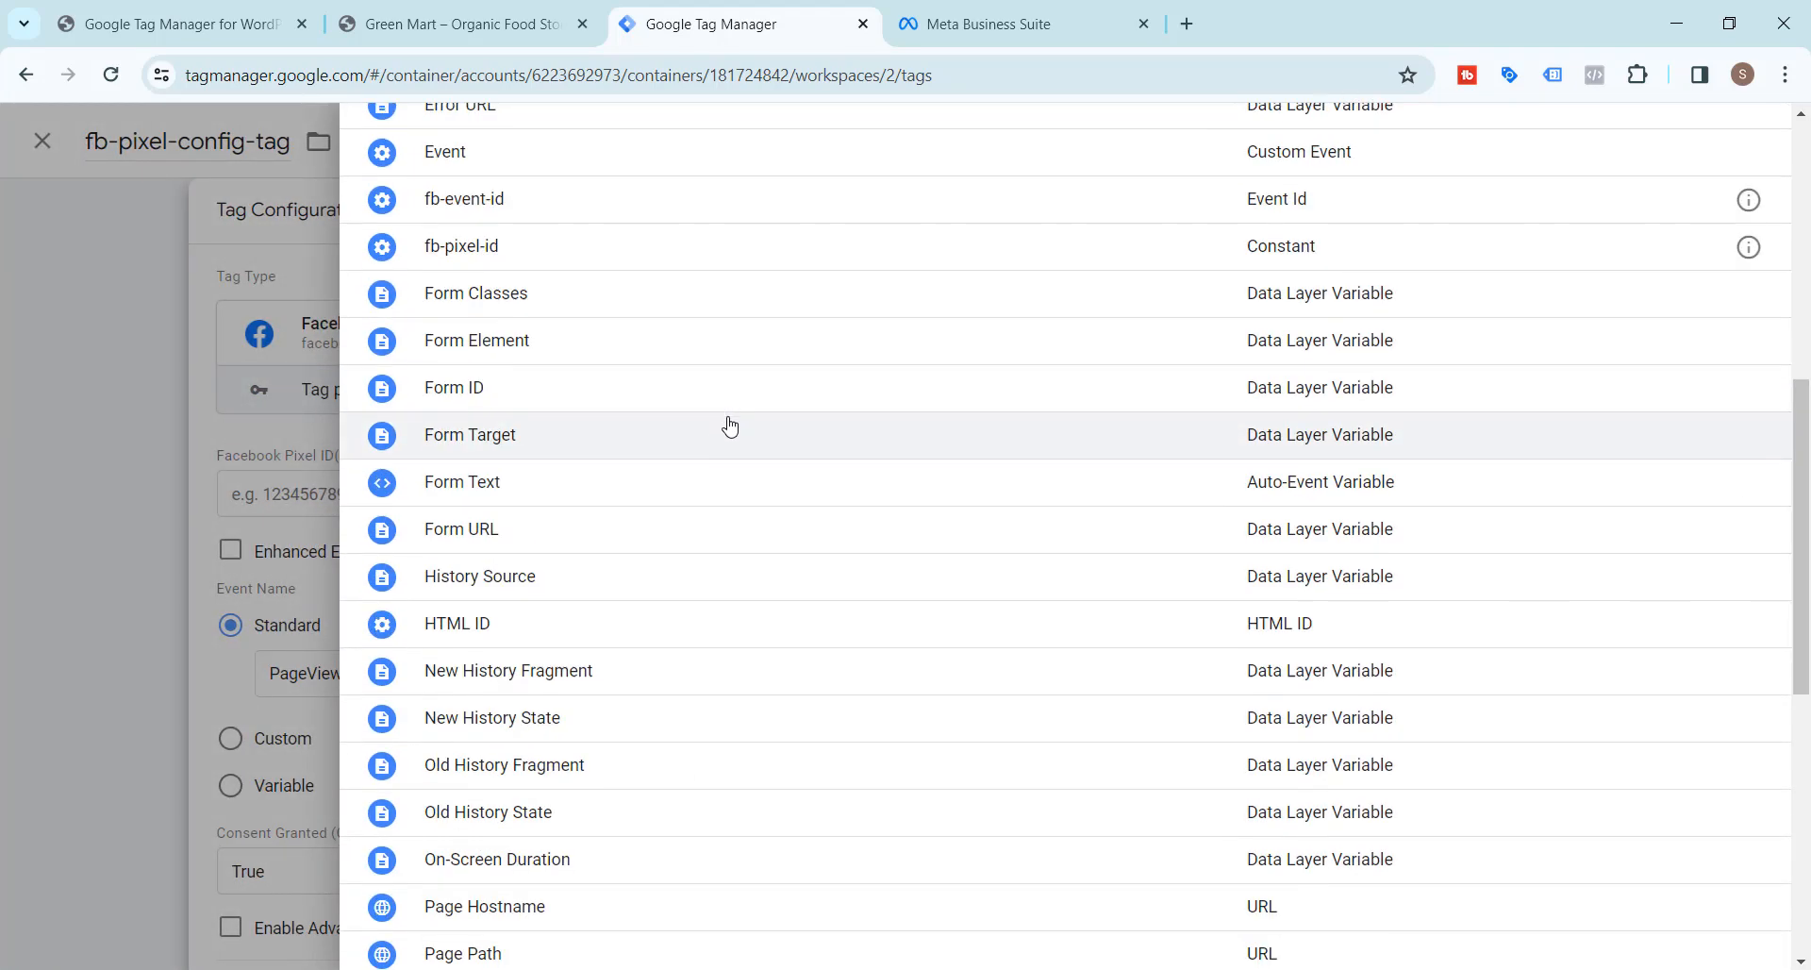
scroll(577, 416, "up", 8)
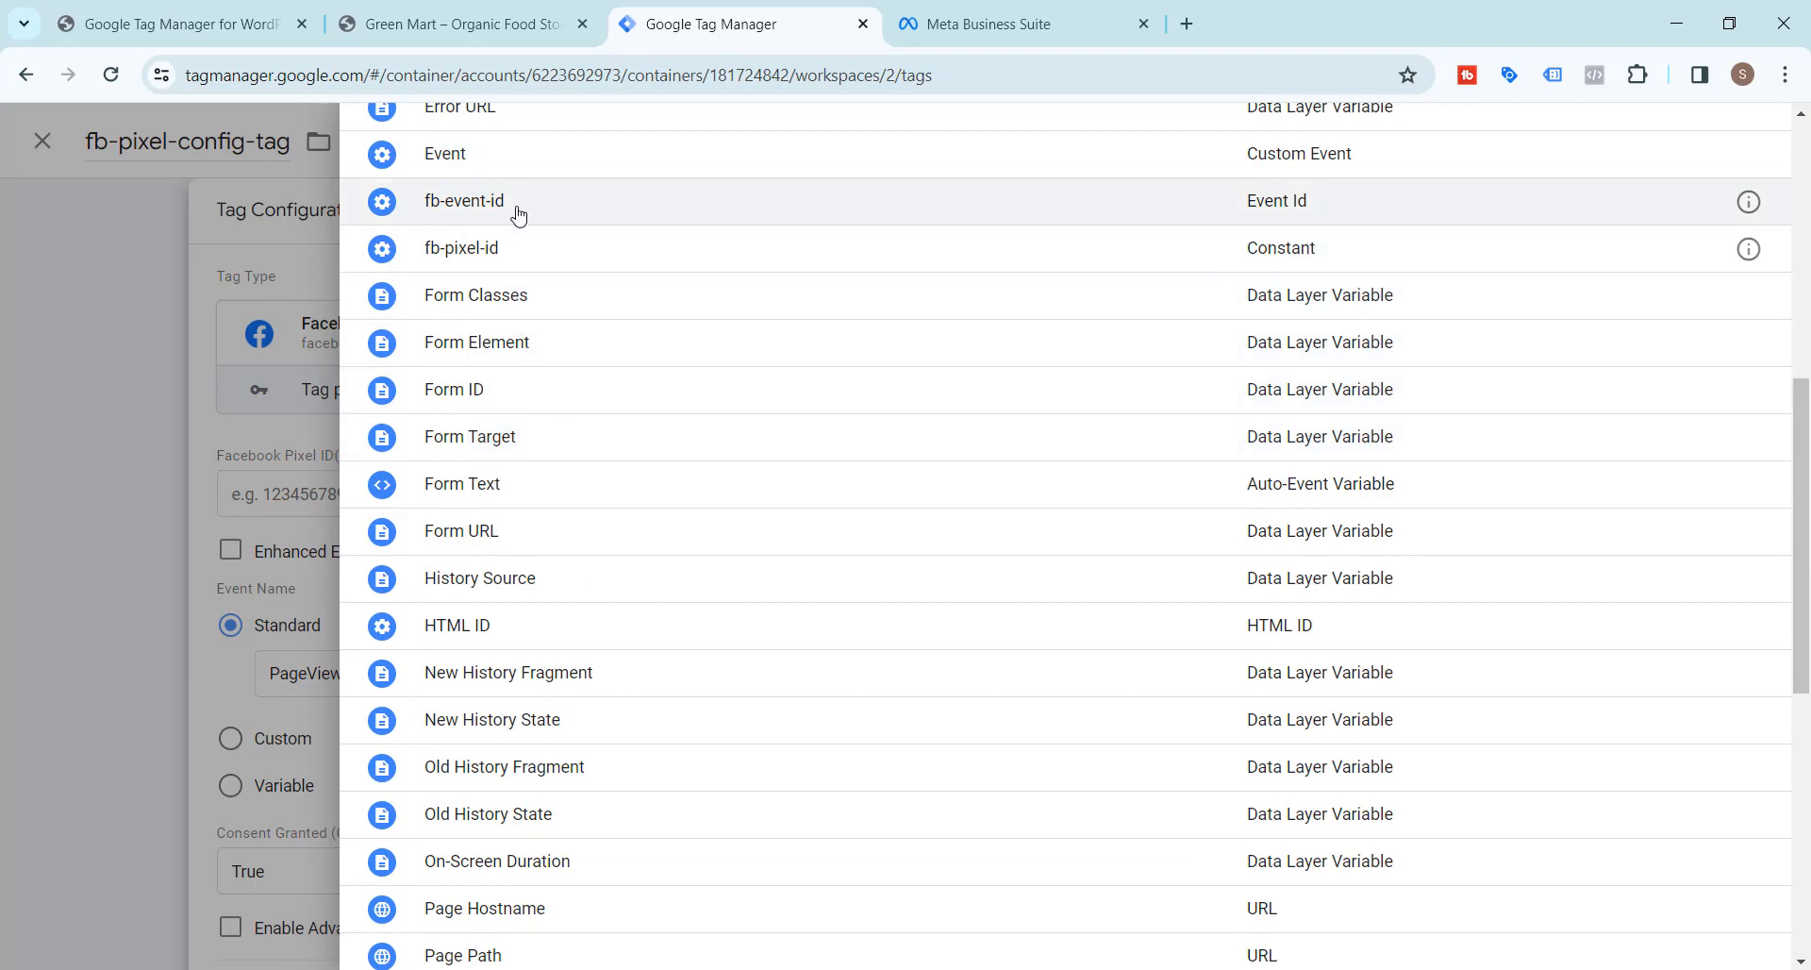
left_click(486, 248)
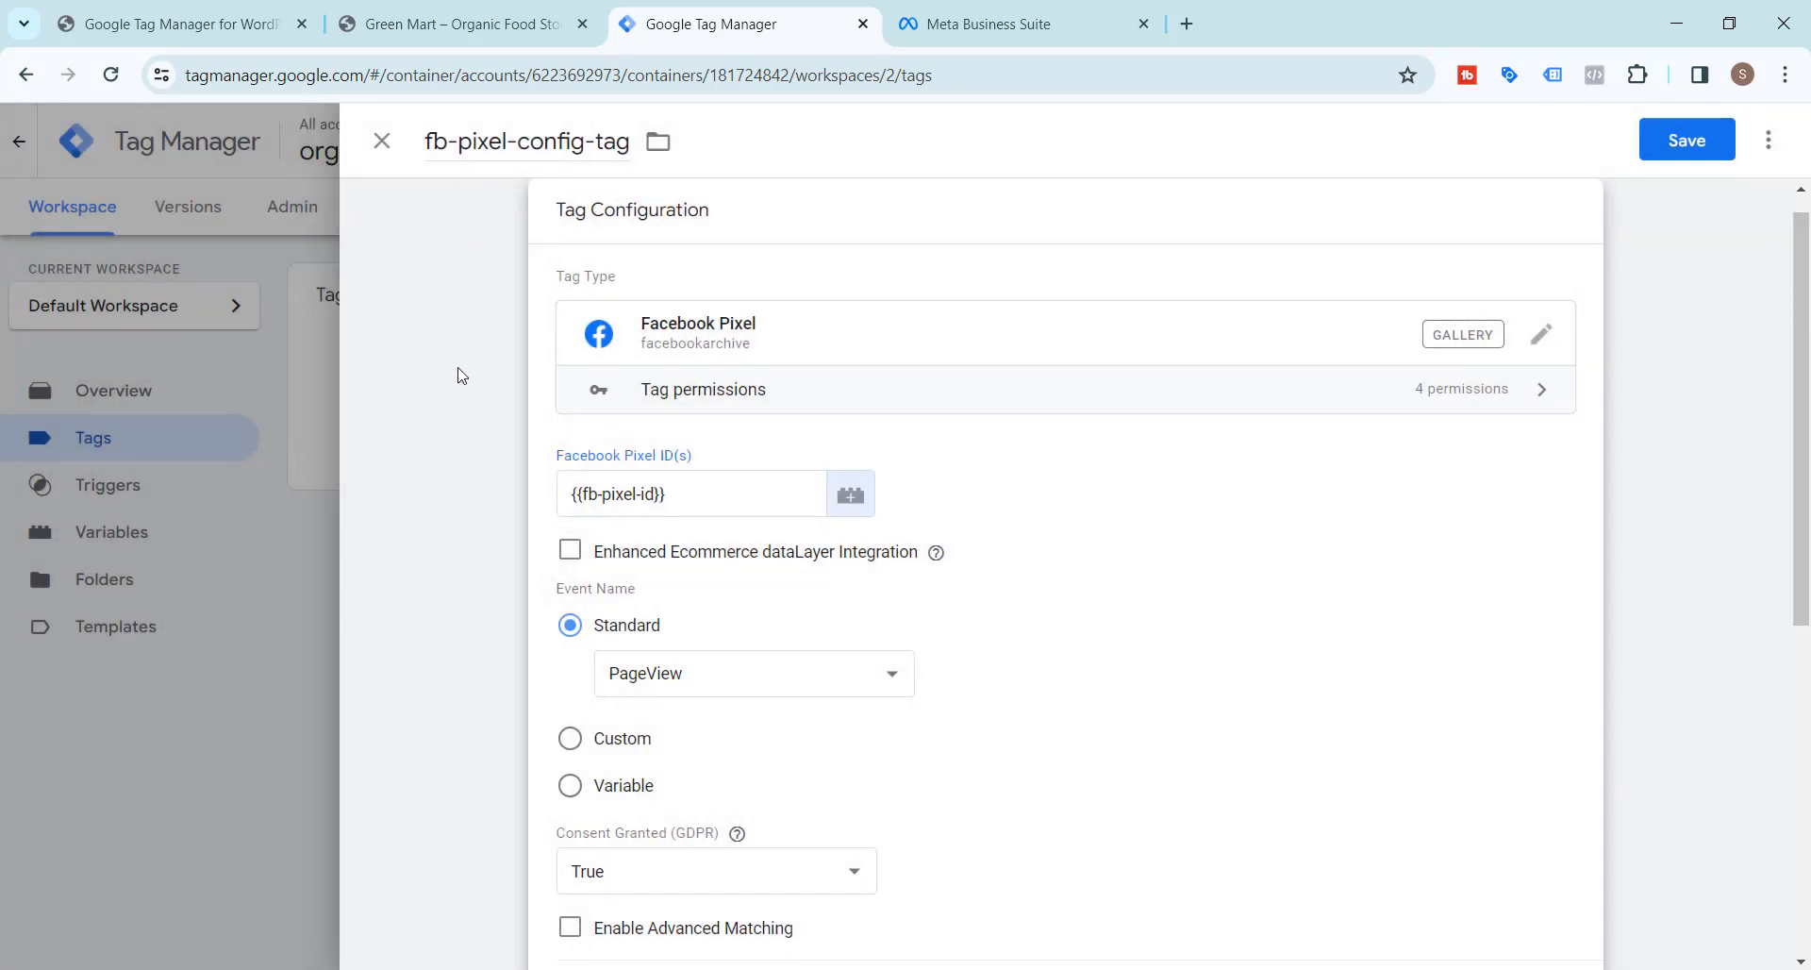
Step: Assign the fb-event-id variable as the Event ID in the pixel tag's More Settings
scroll(461, 375, "down", 3)
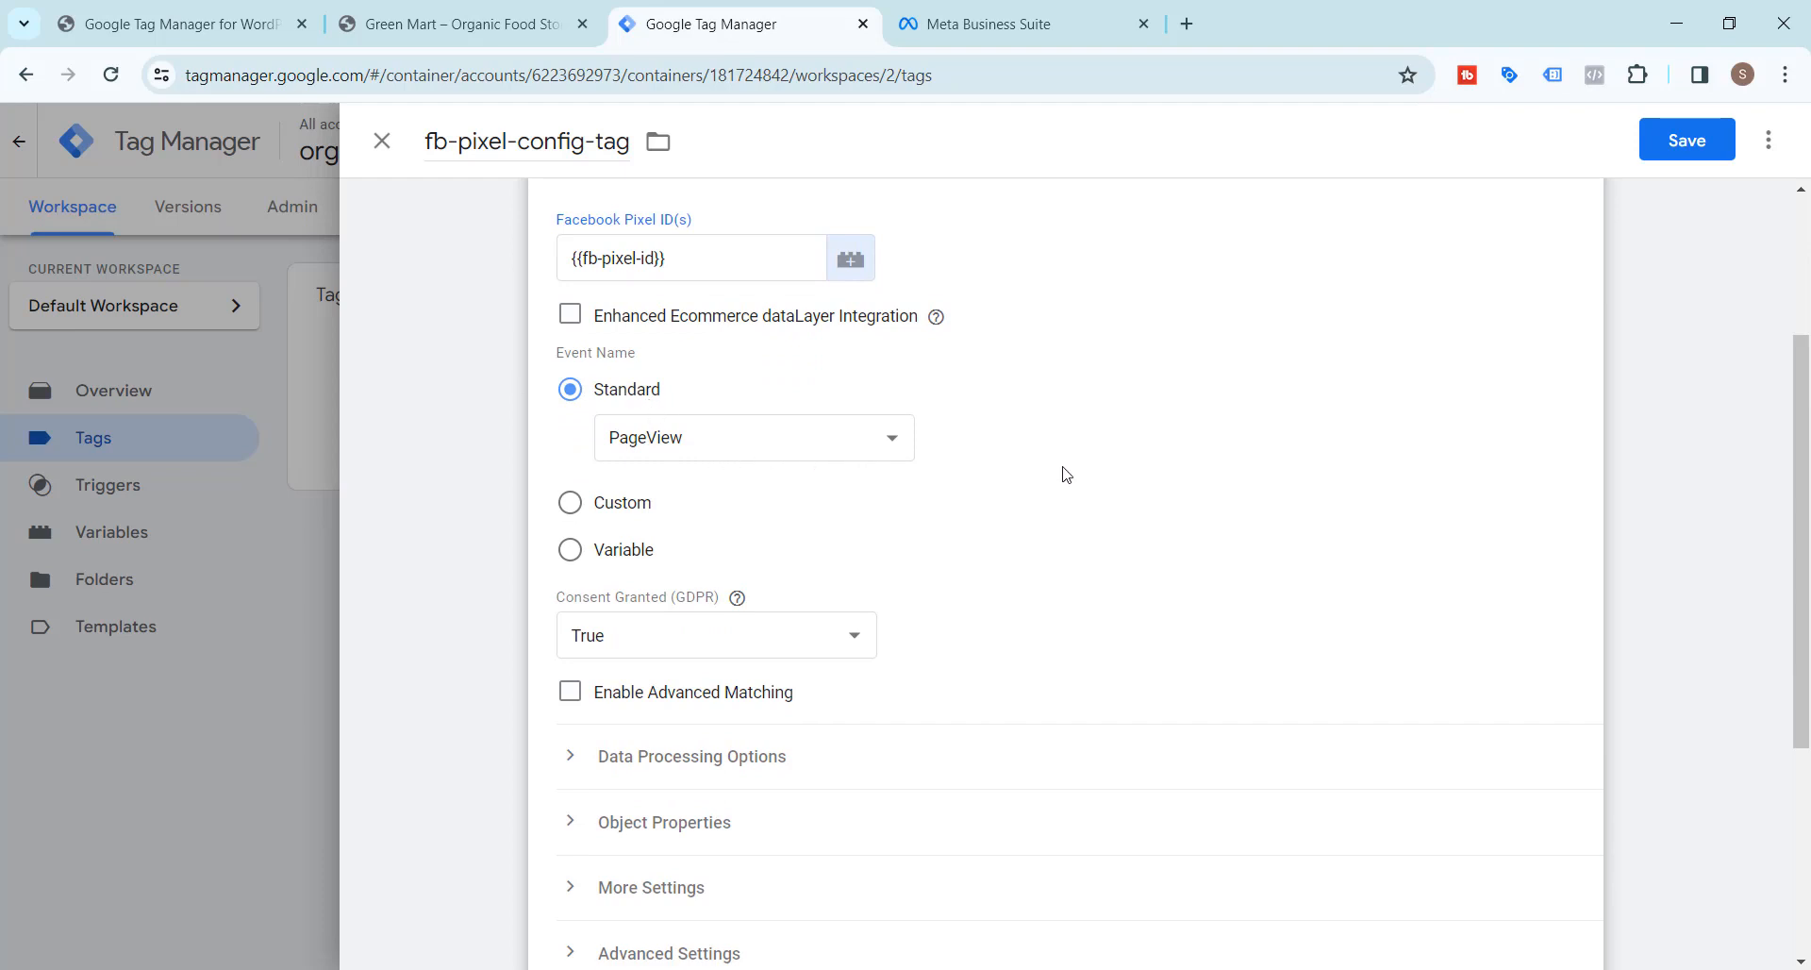
scroll(1065, 474, "down", 3)
scroll(1049, 455, "down", 1)
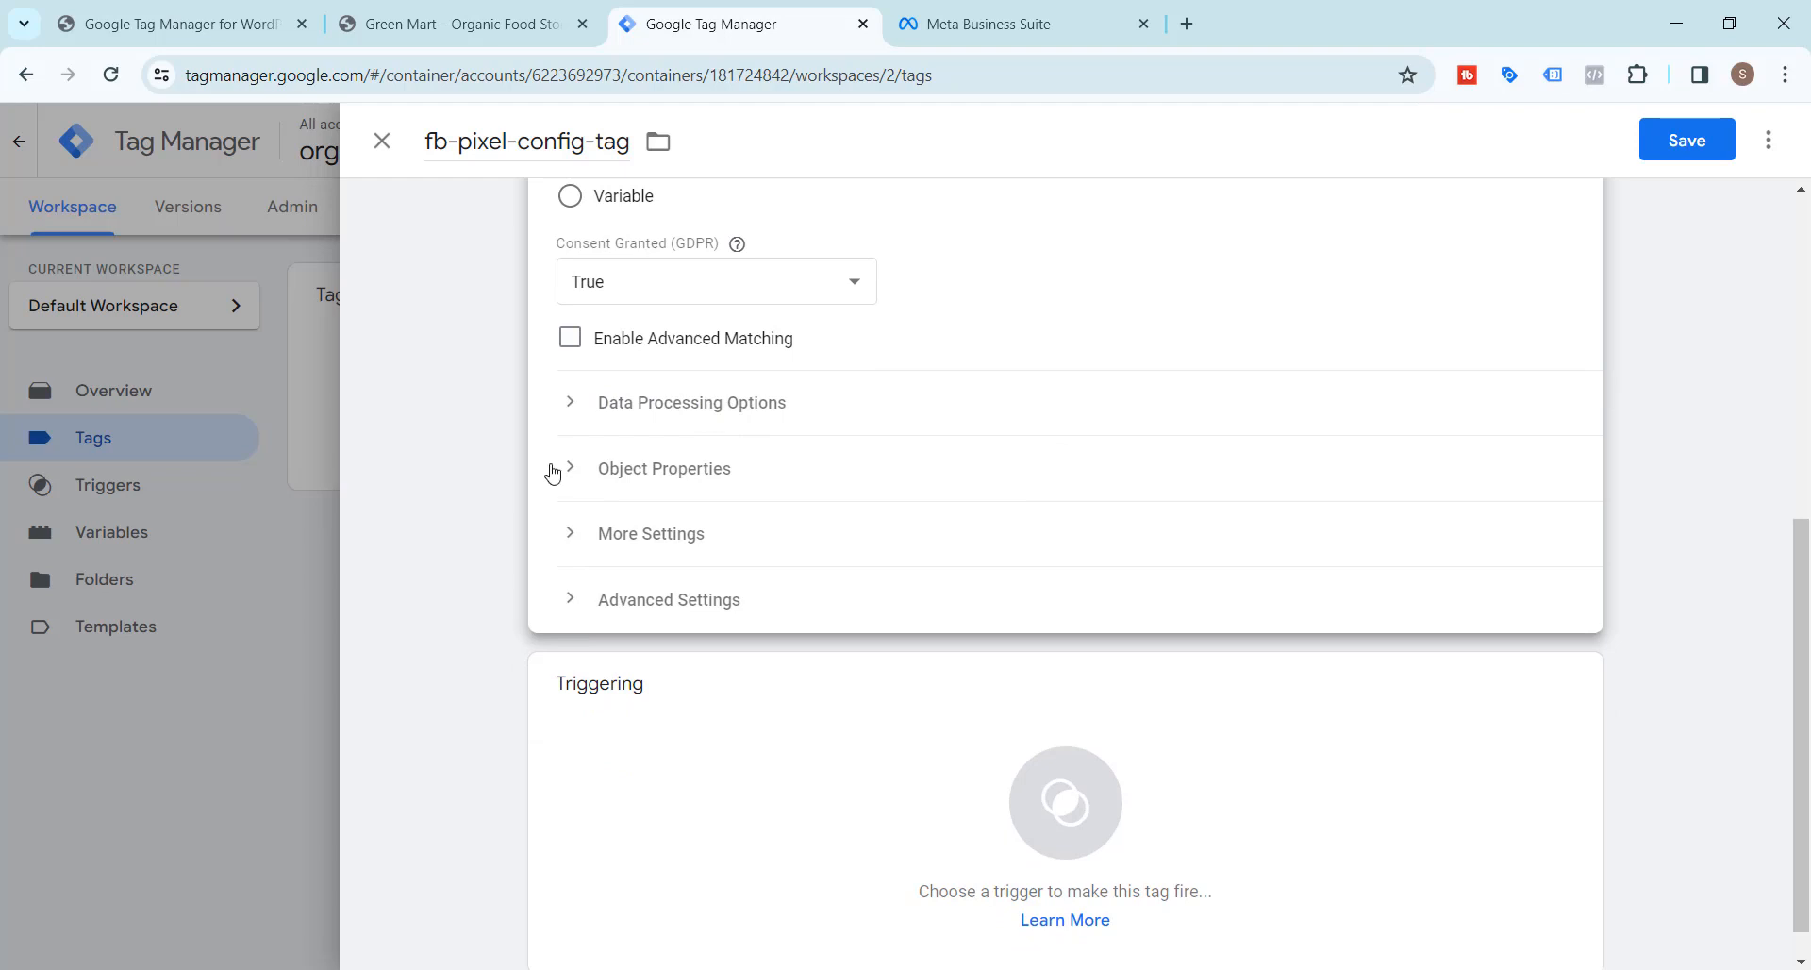
left_click(571, 533)
scroll(522, 517, "down", 2)
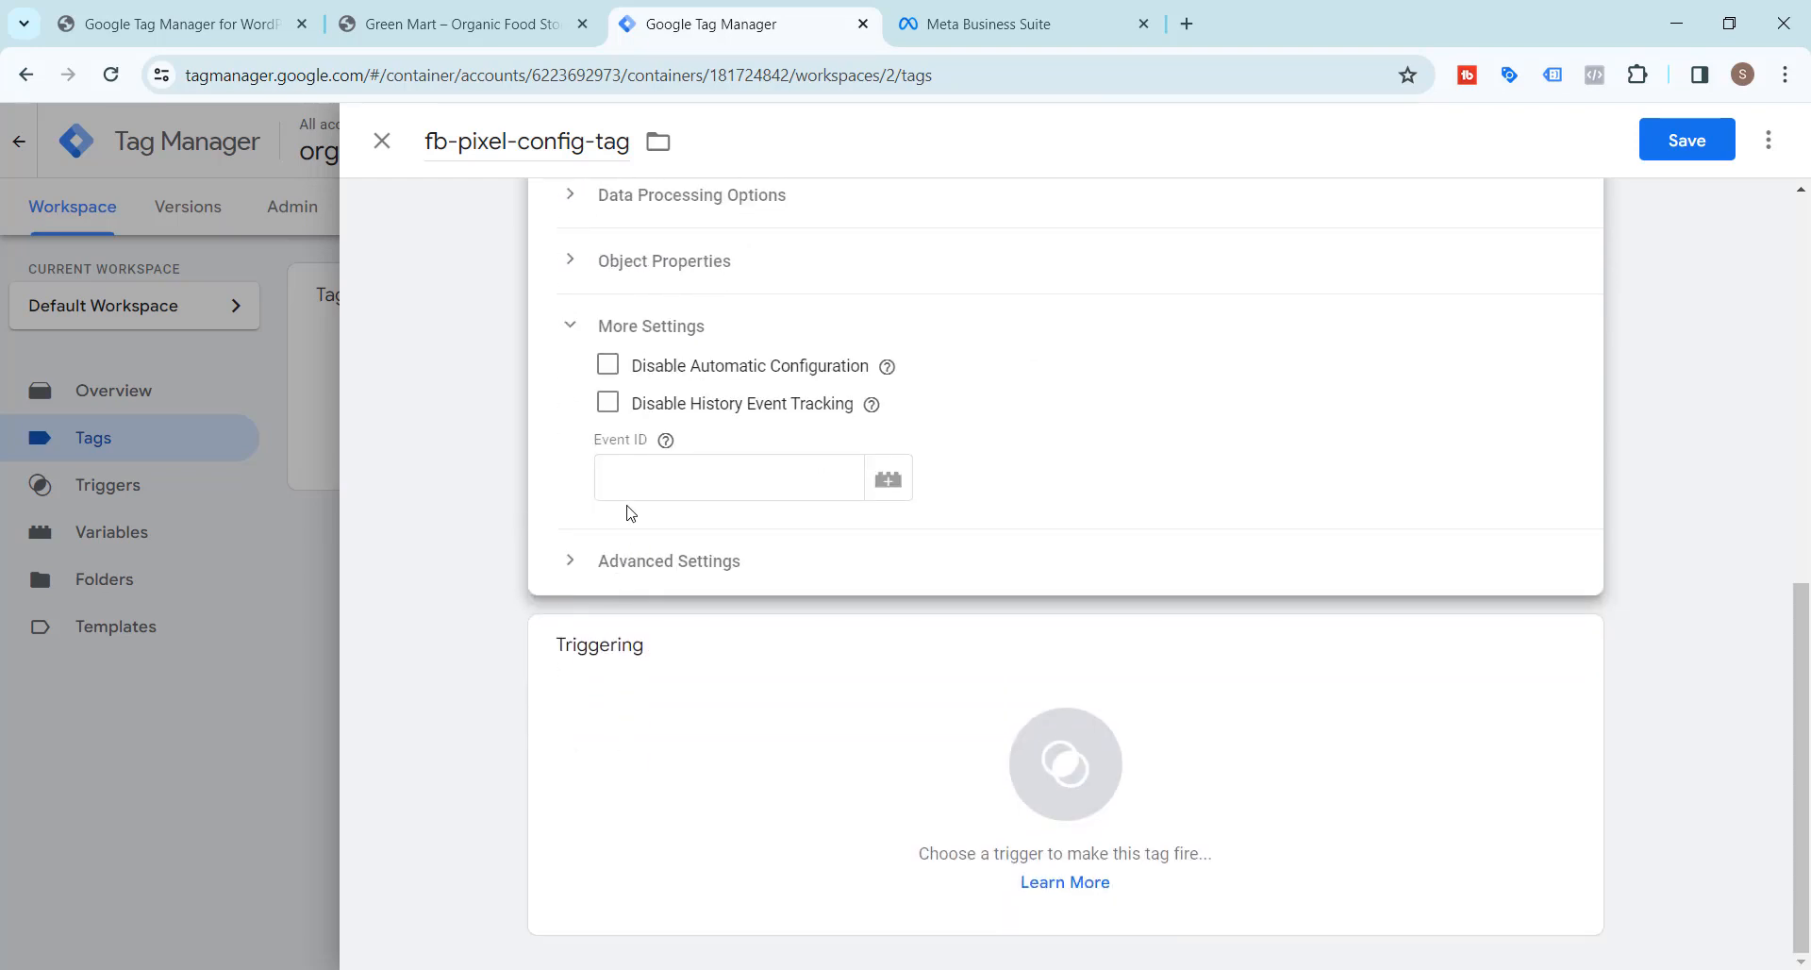
left_click(633, 482)
left_click(888, 481)
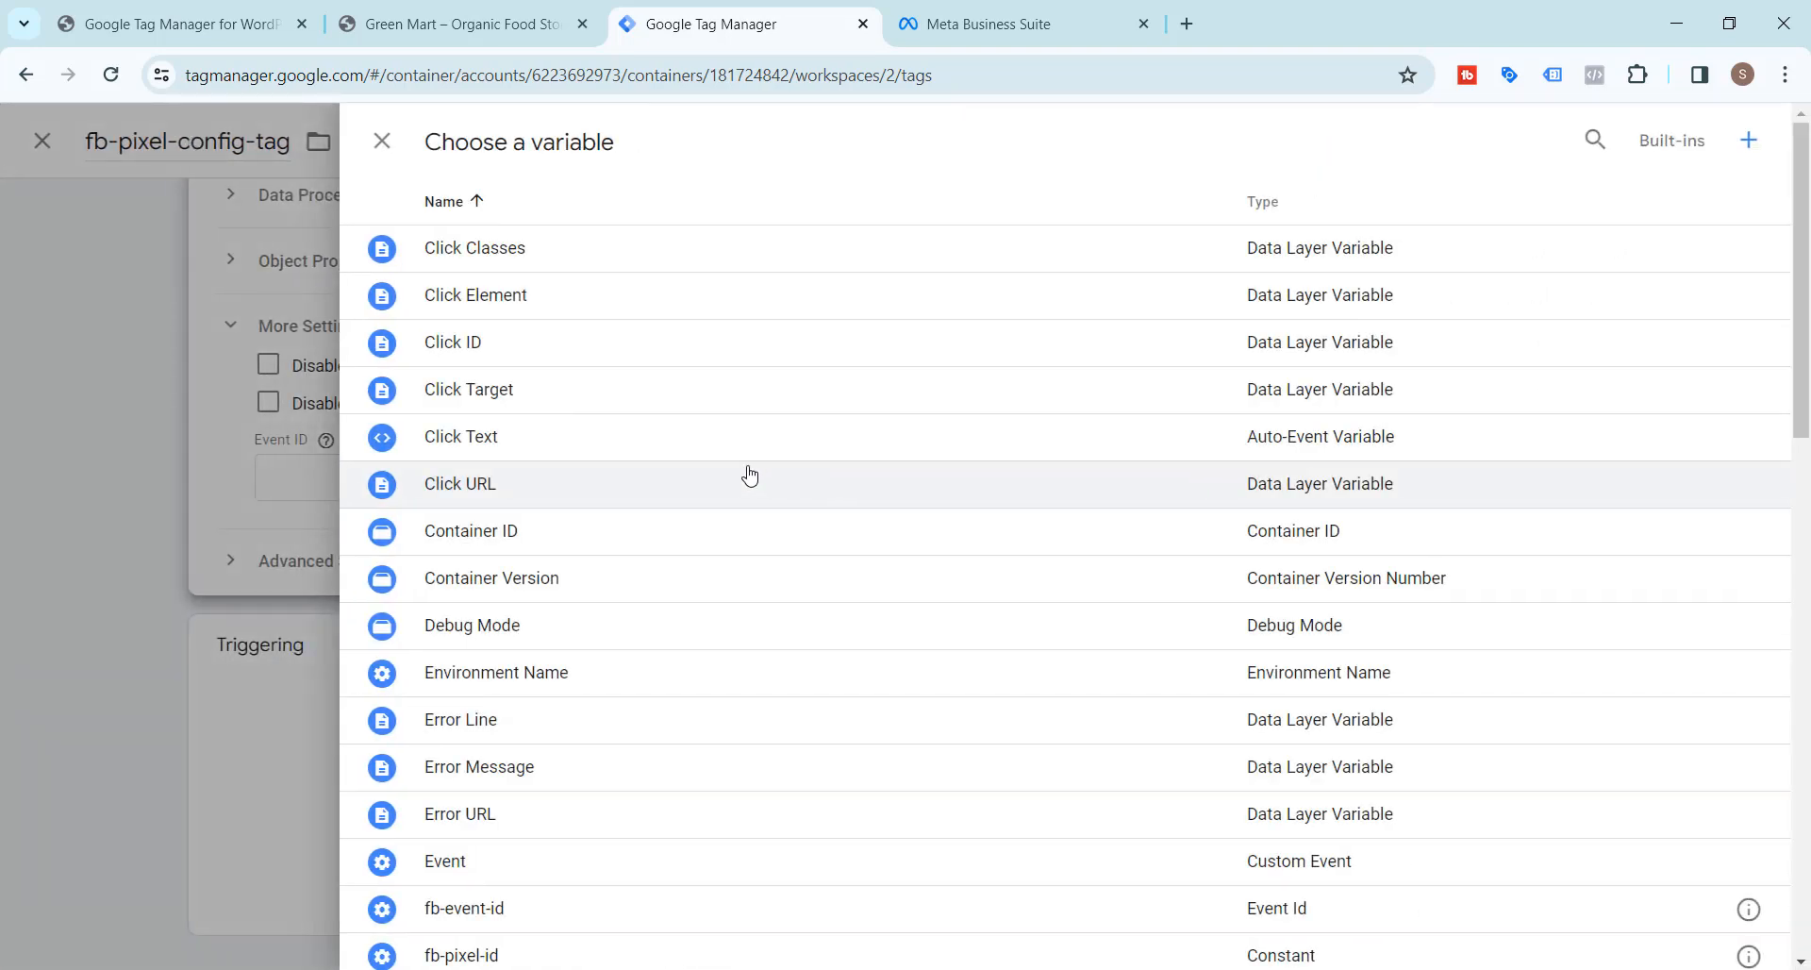
scroll(745, 473, "down", 7)
scroll(740, 477, "up", 2)
scroll(742, 479, "up", 1)
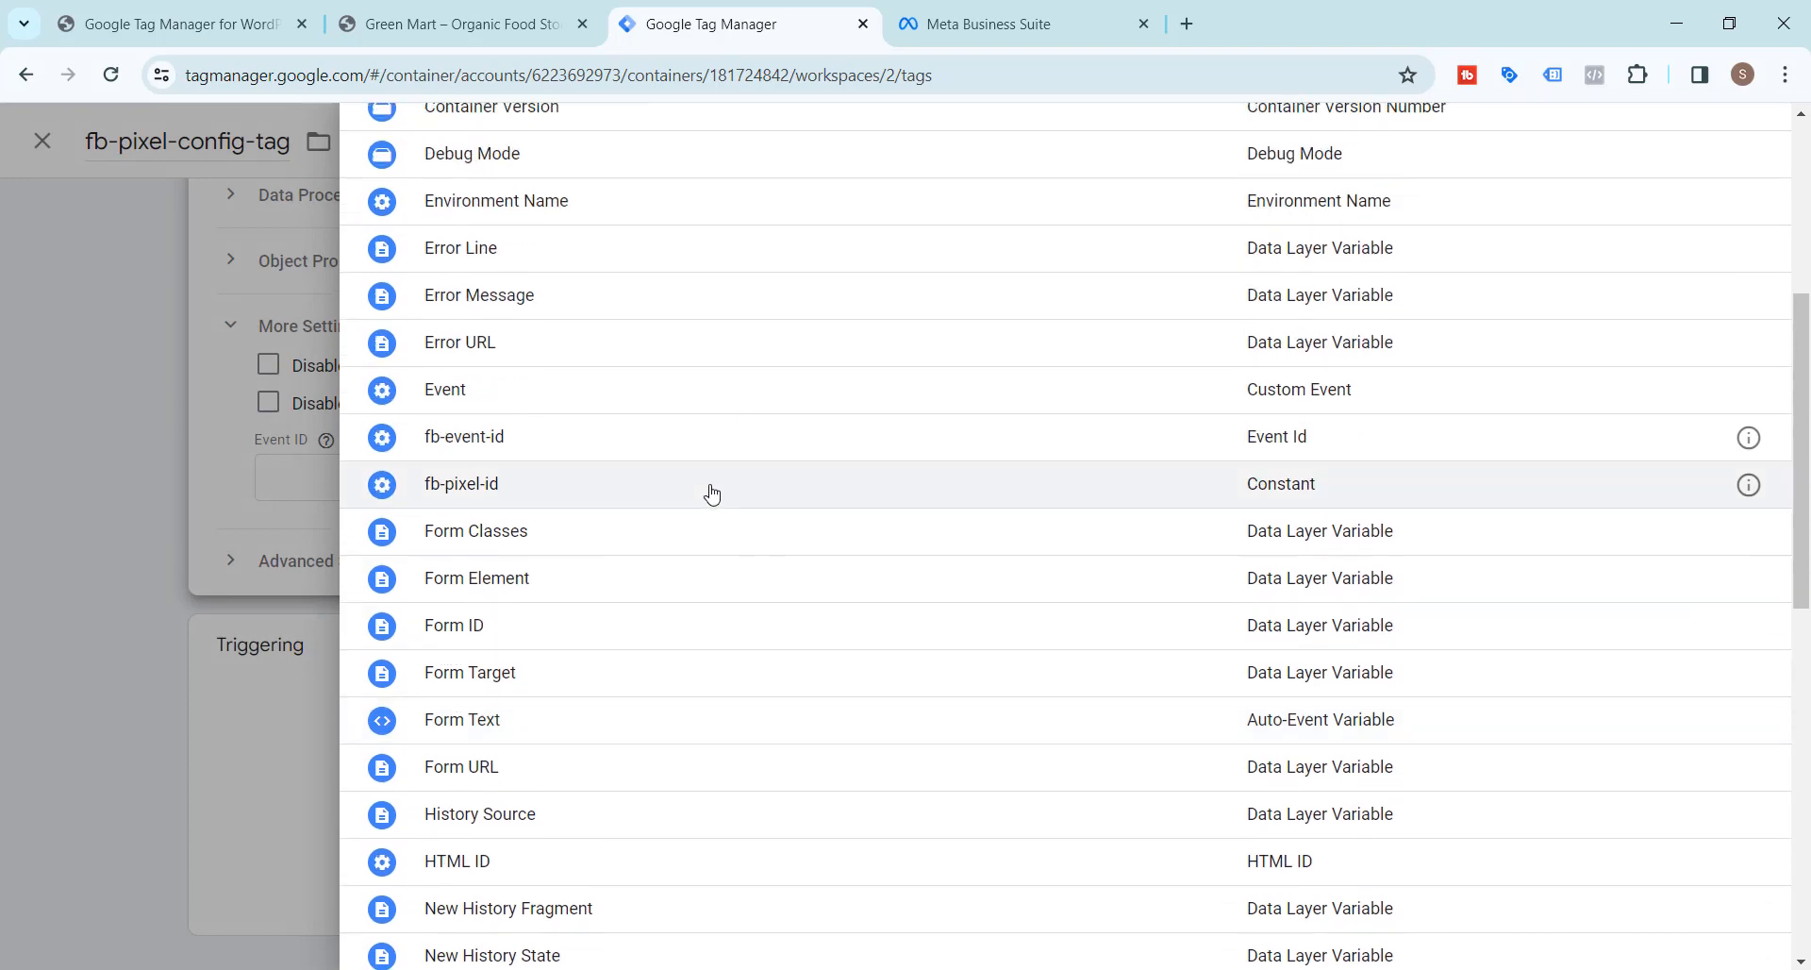
left_click(483, 438)
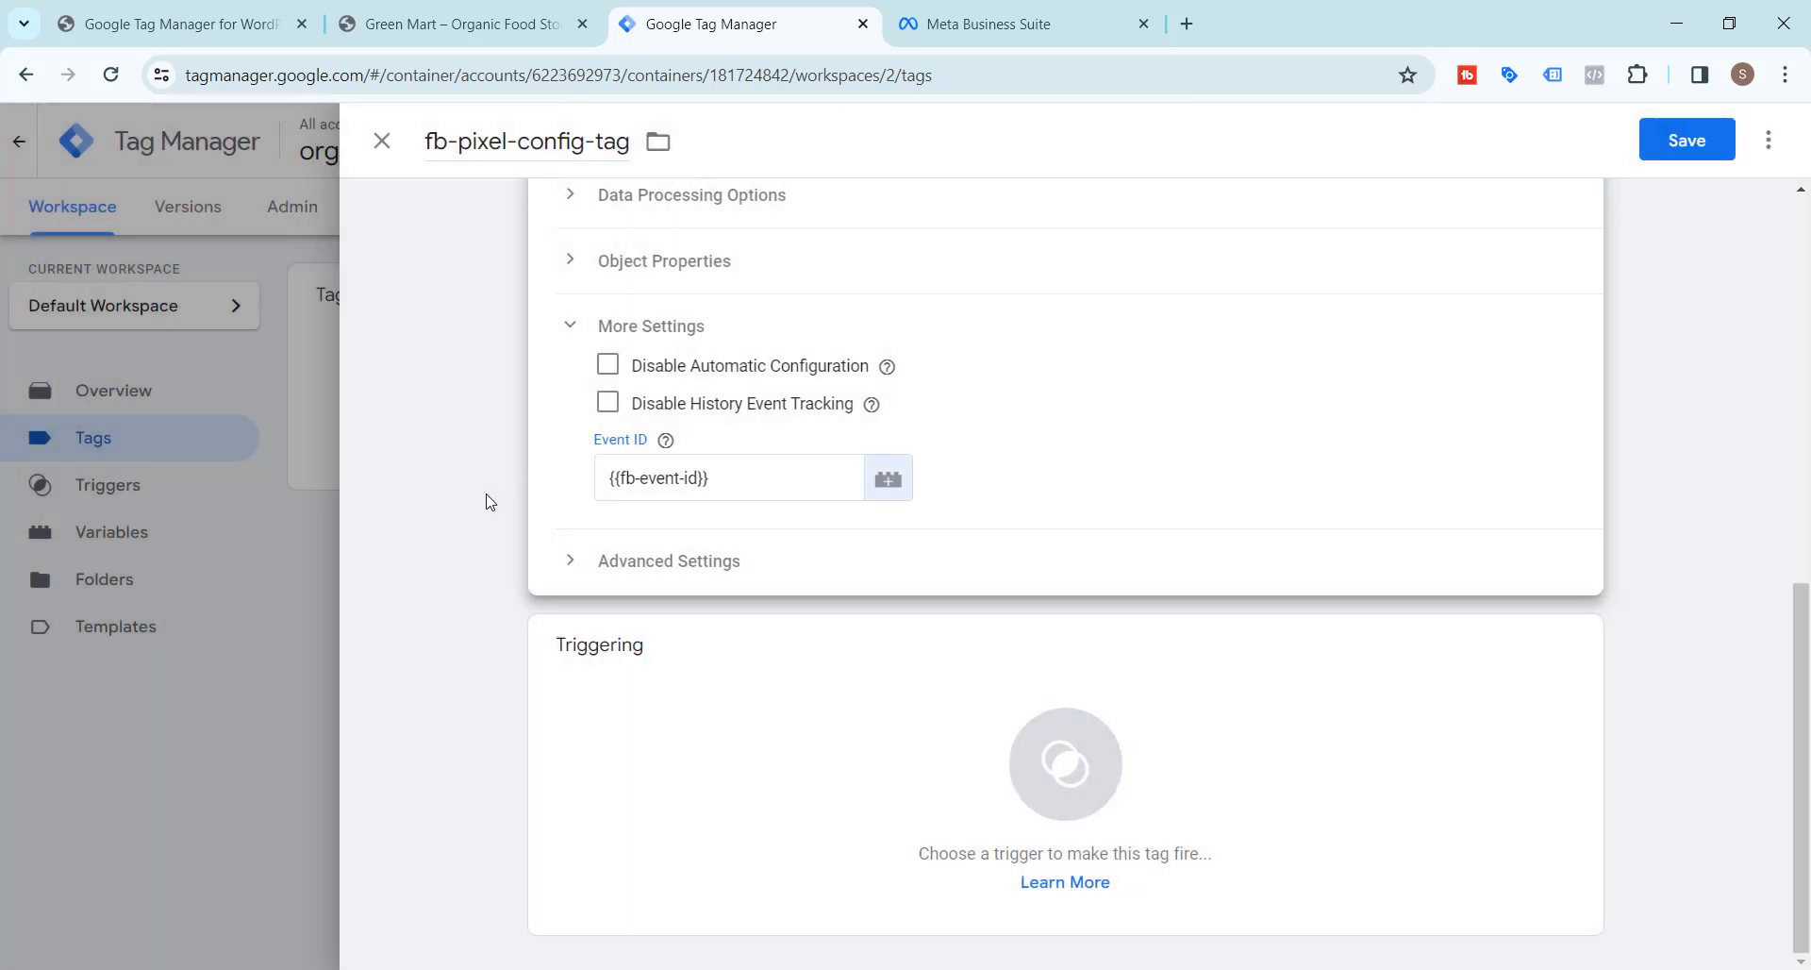
Step: Set the pixel tag to fire on the All Pages trigger and save the tag
scroll(490, 501, "up", 9)
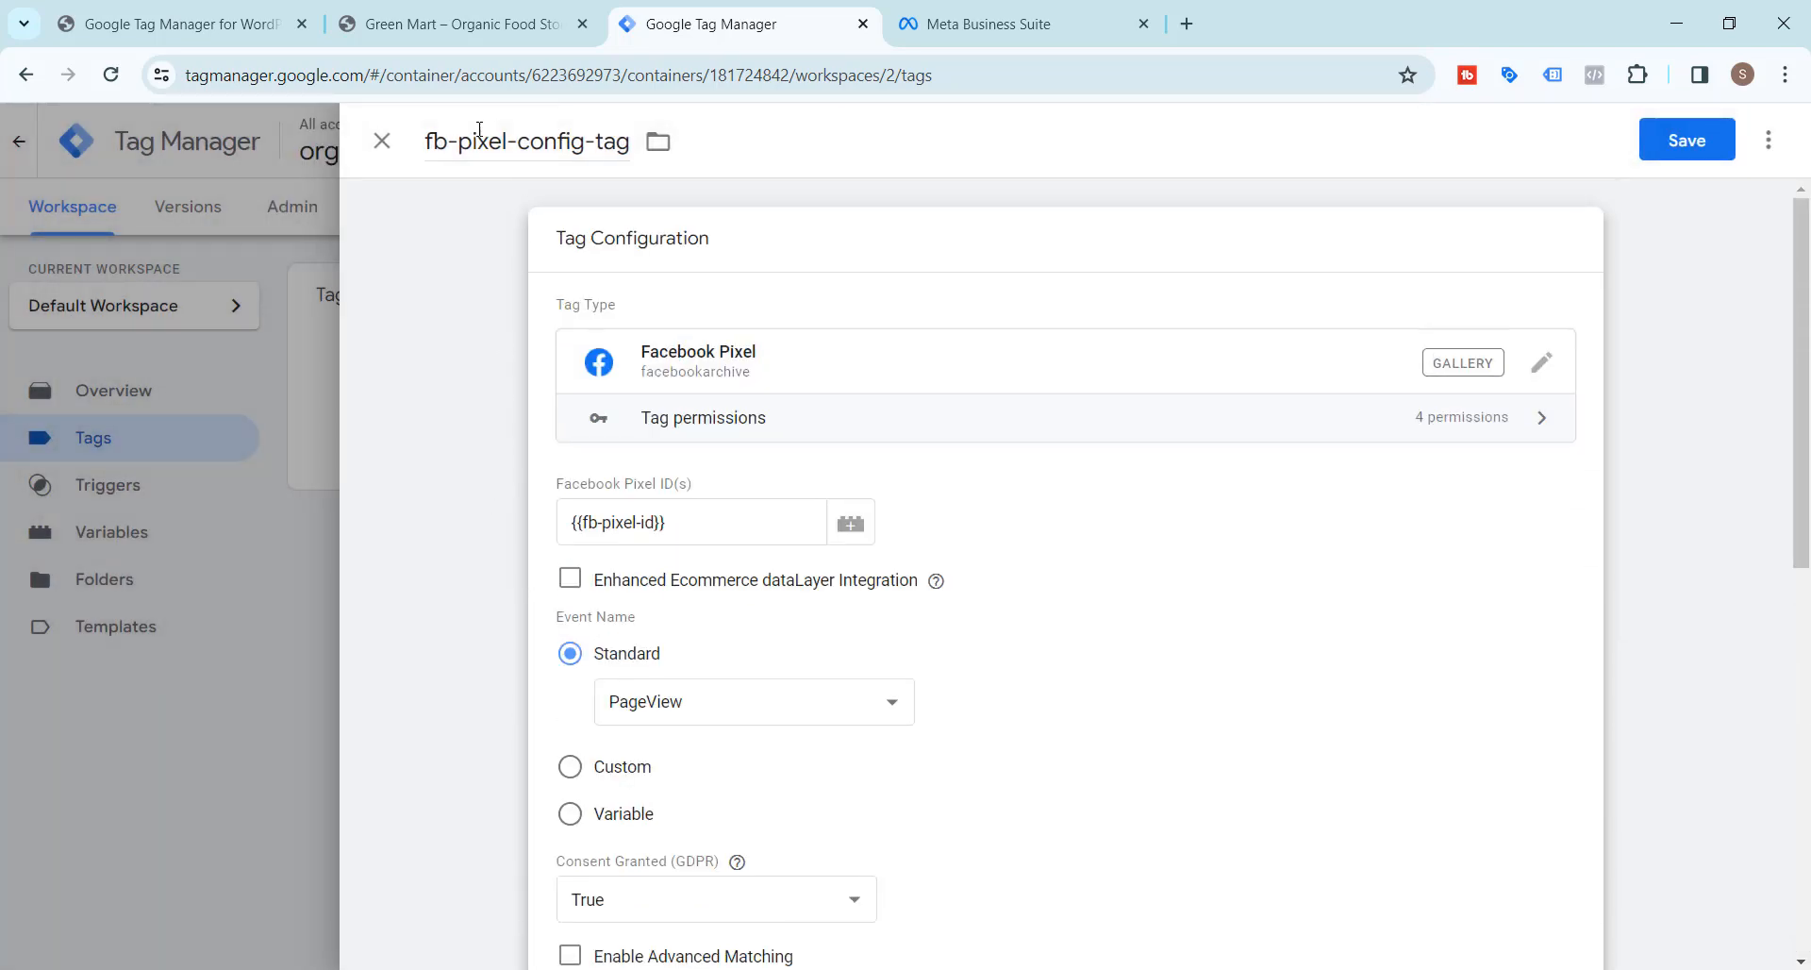
scroll(450, 262, "down", 5)
scroll(450, 262, "up", 5)
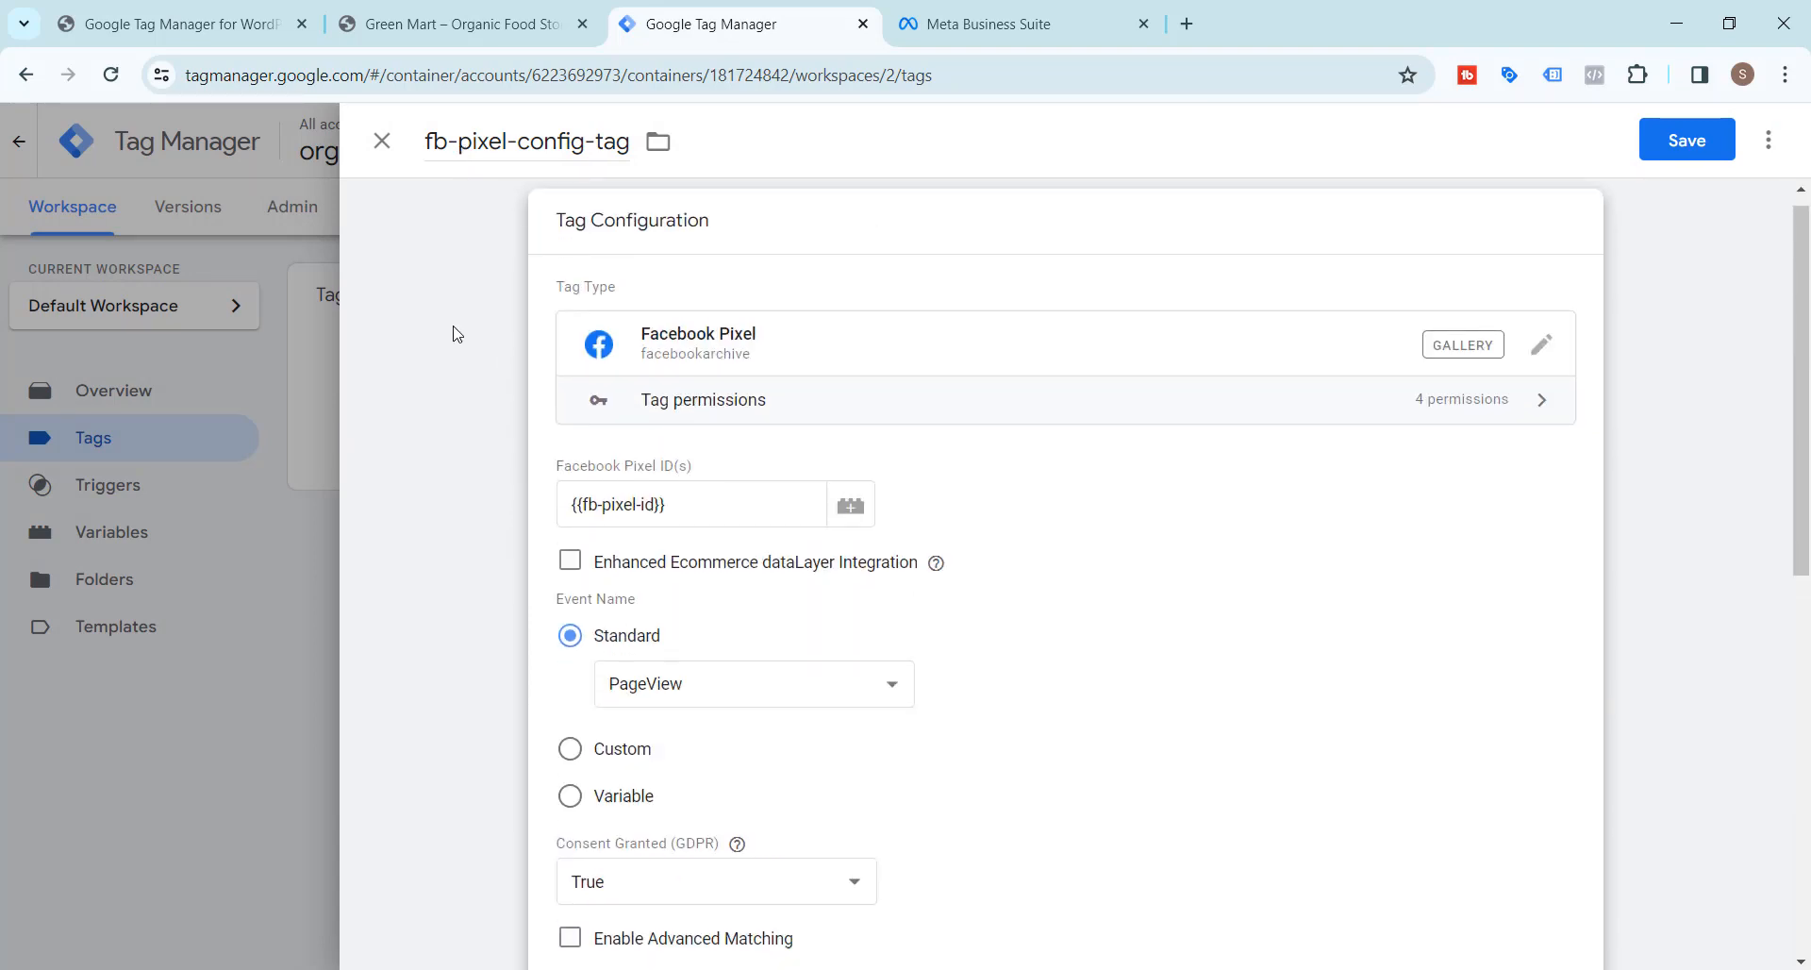
scroll(458, 335, "down", 5)
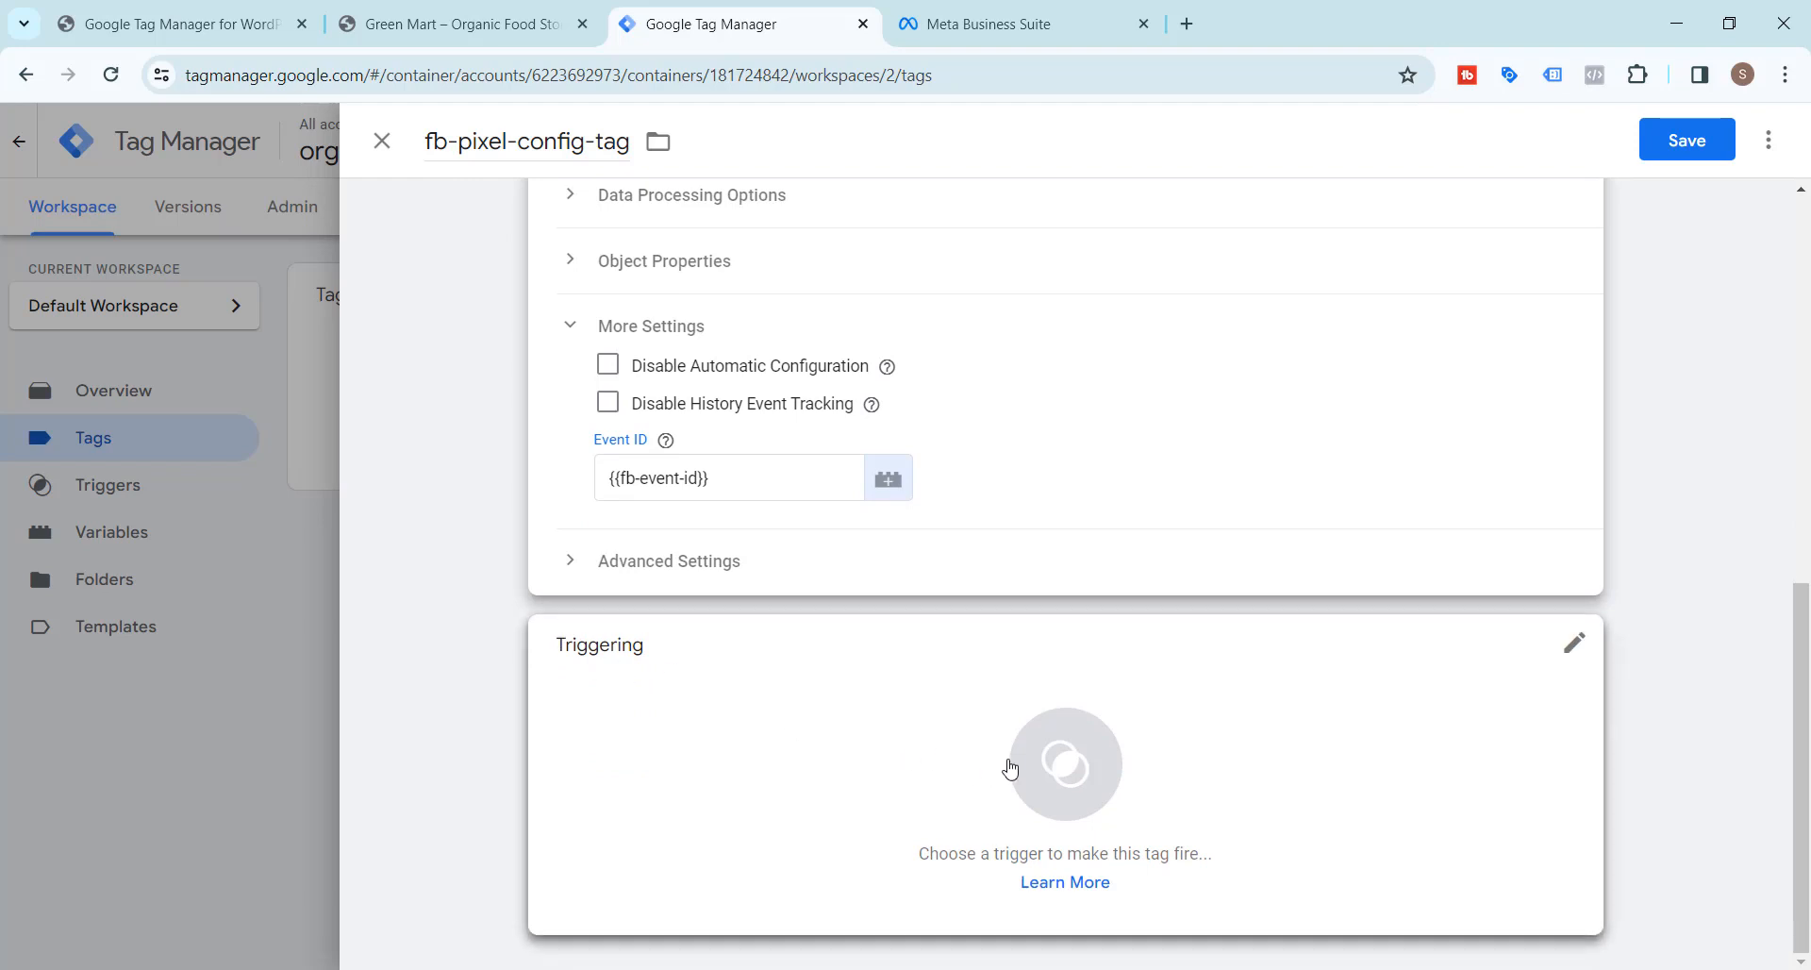
left_click(1064, 772)
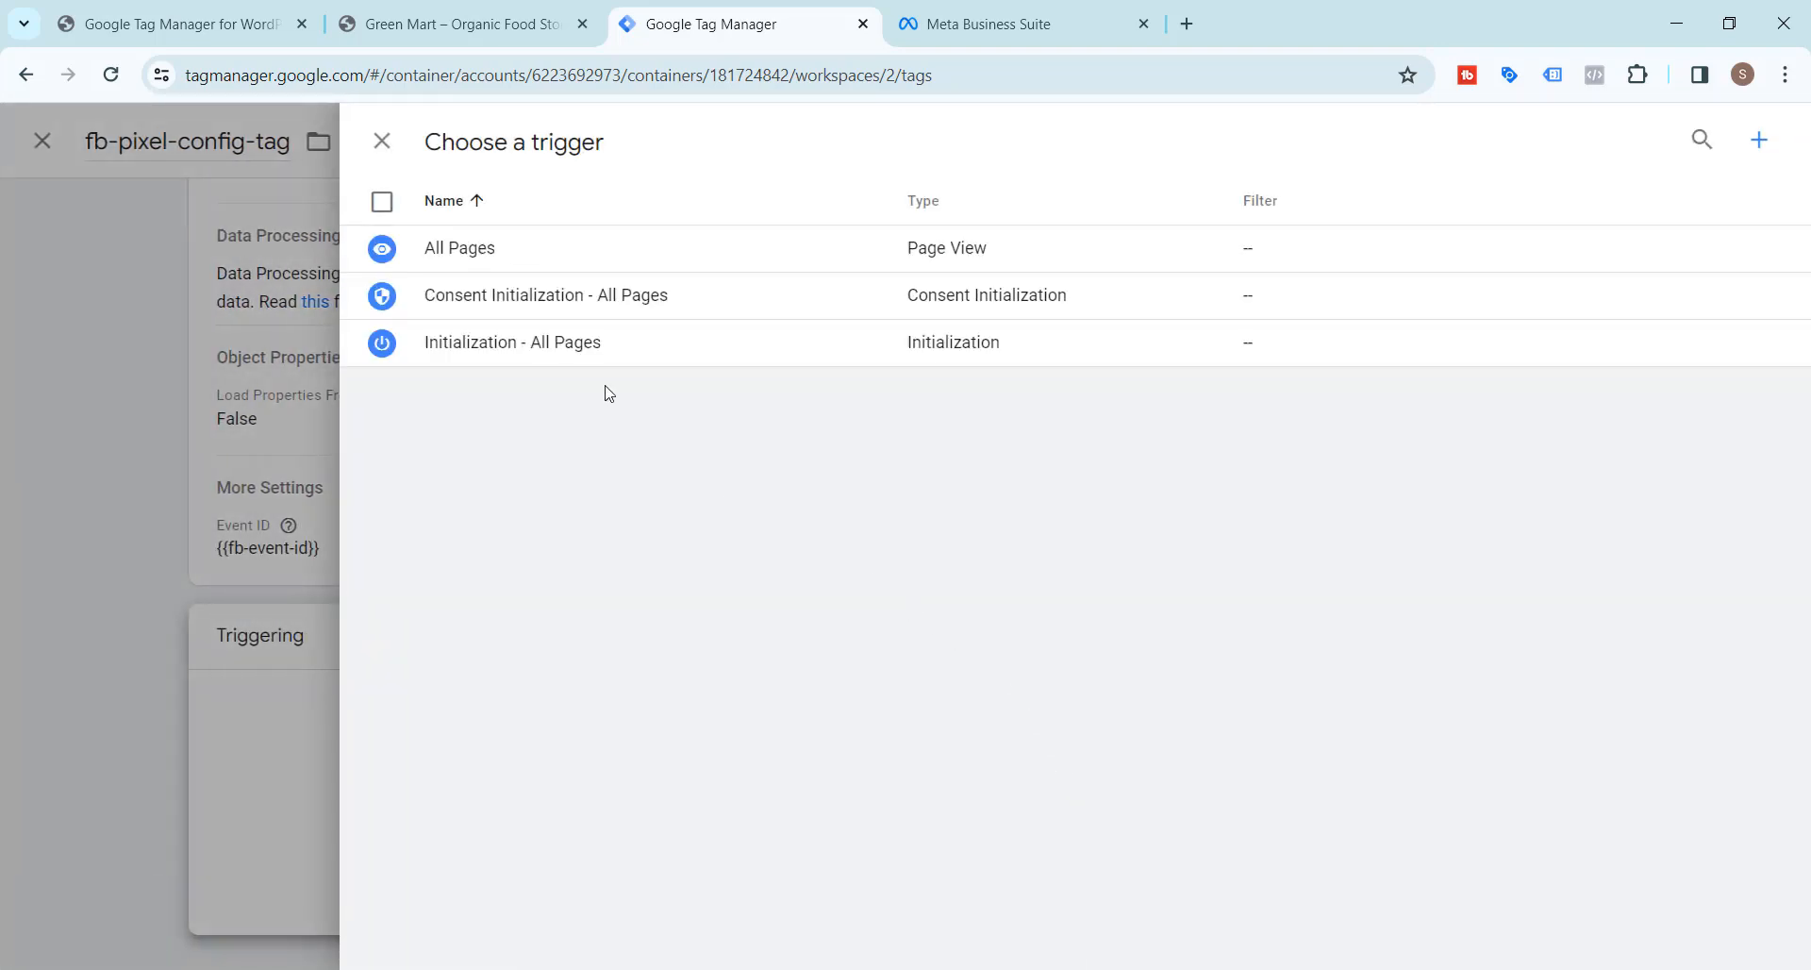
left_click(469, 251)
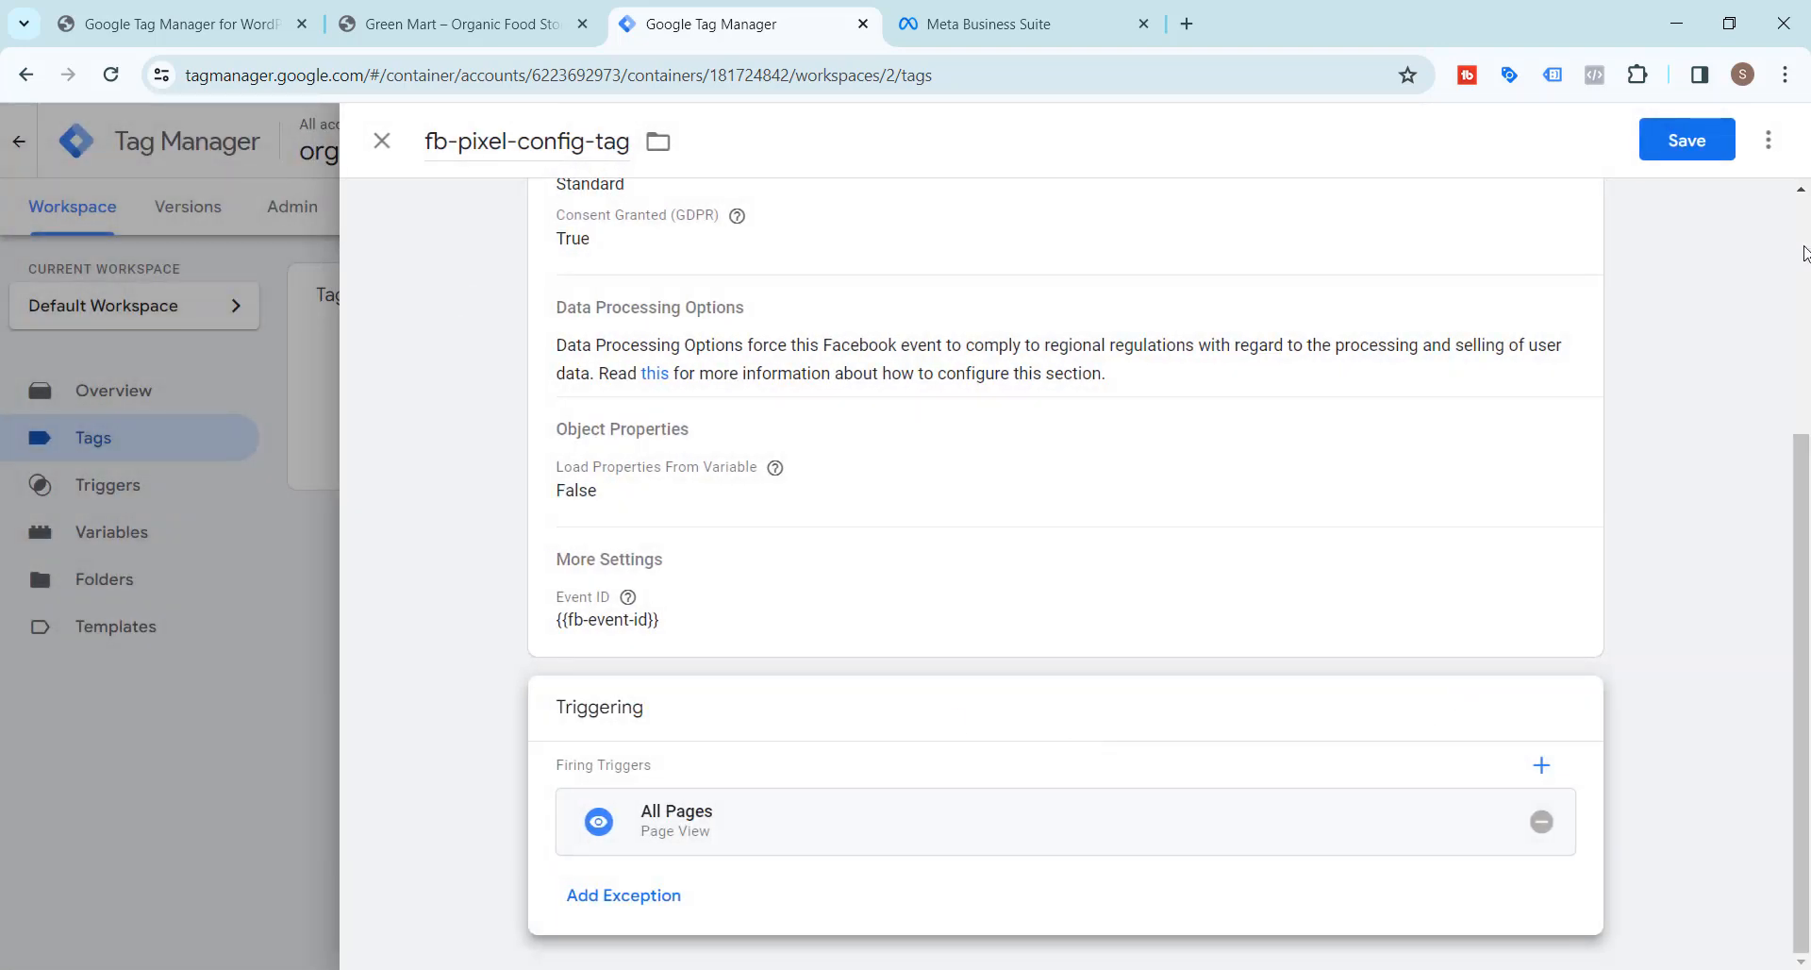
left_click(1687, 141)
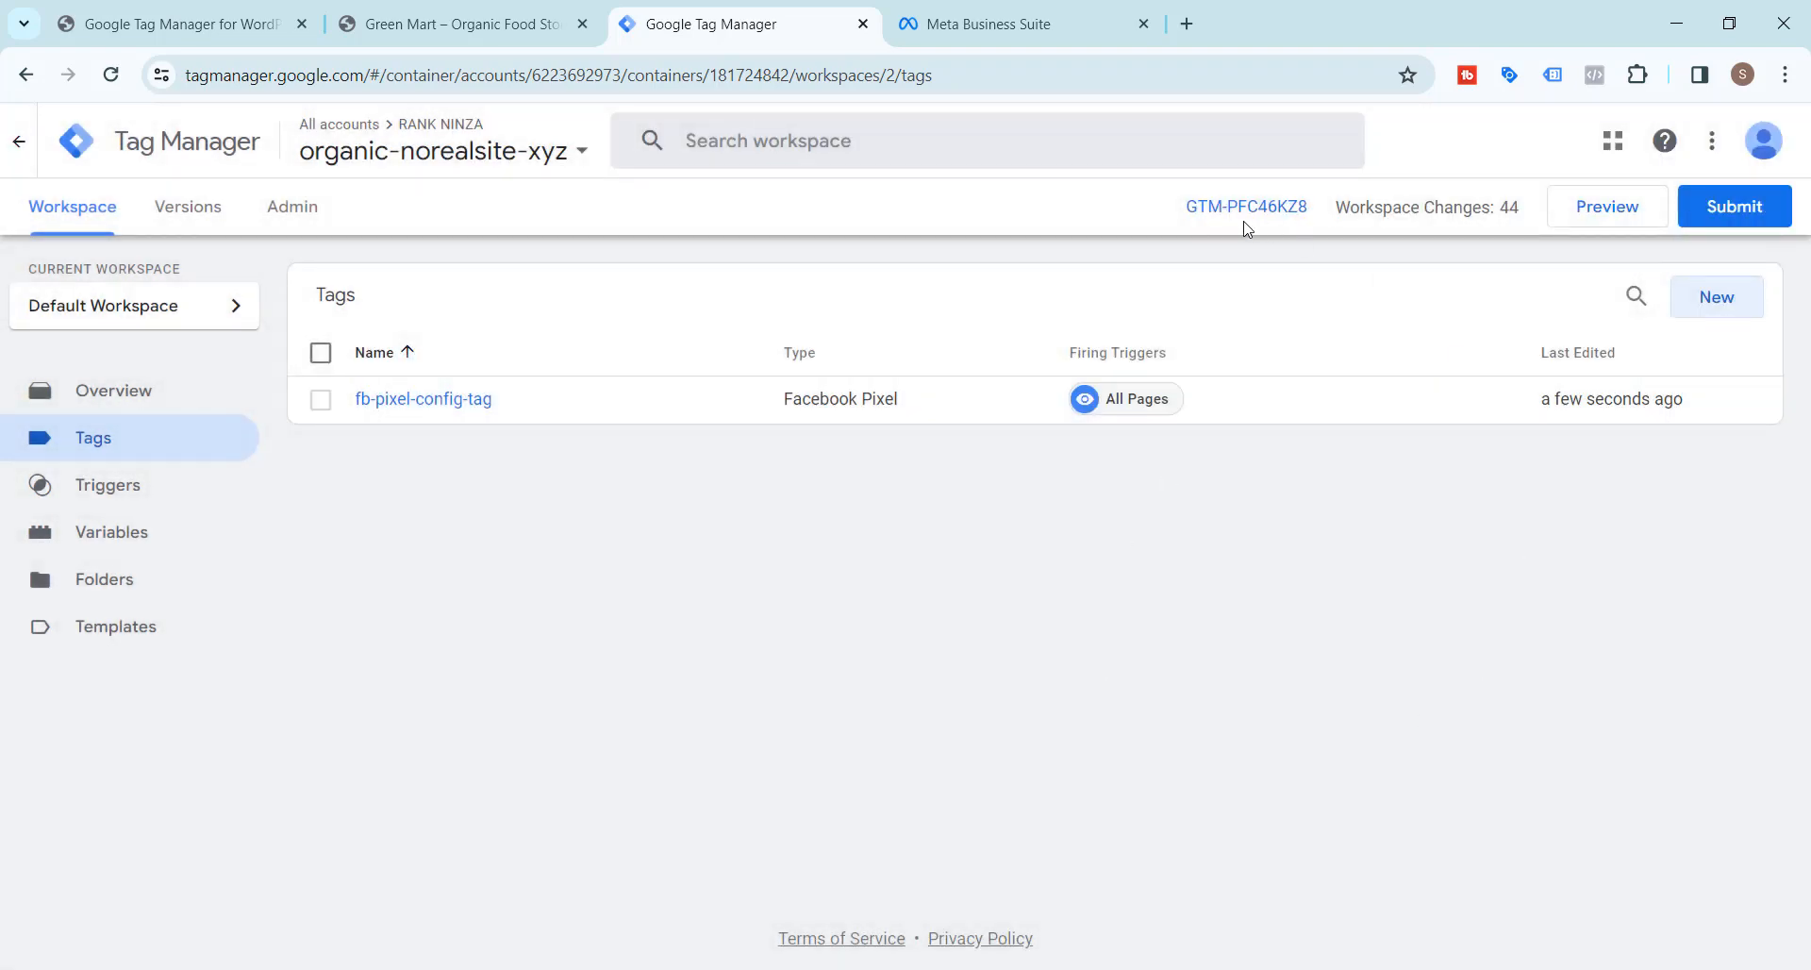
Step: Publish the workspace changes as a new live container version without a name or description, and close the version summary
left_click(1734, 215)
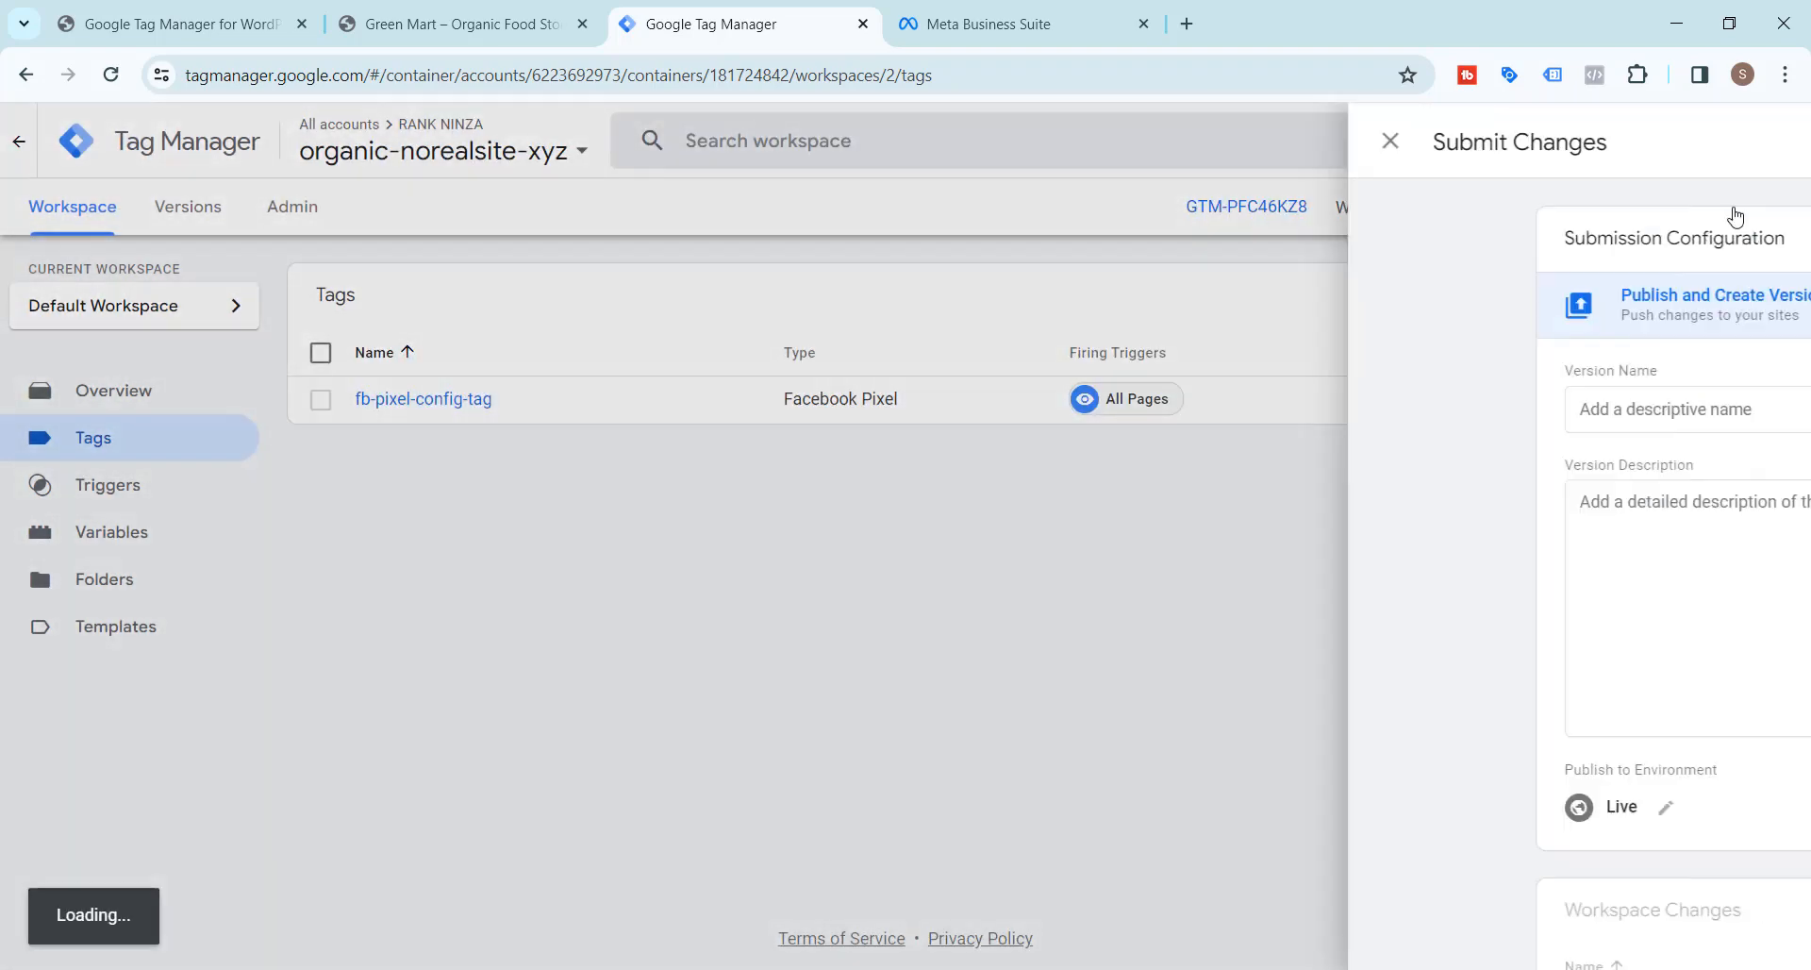
left_click(1708, 149)
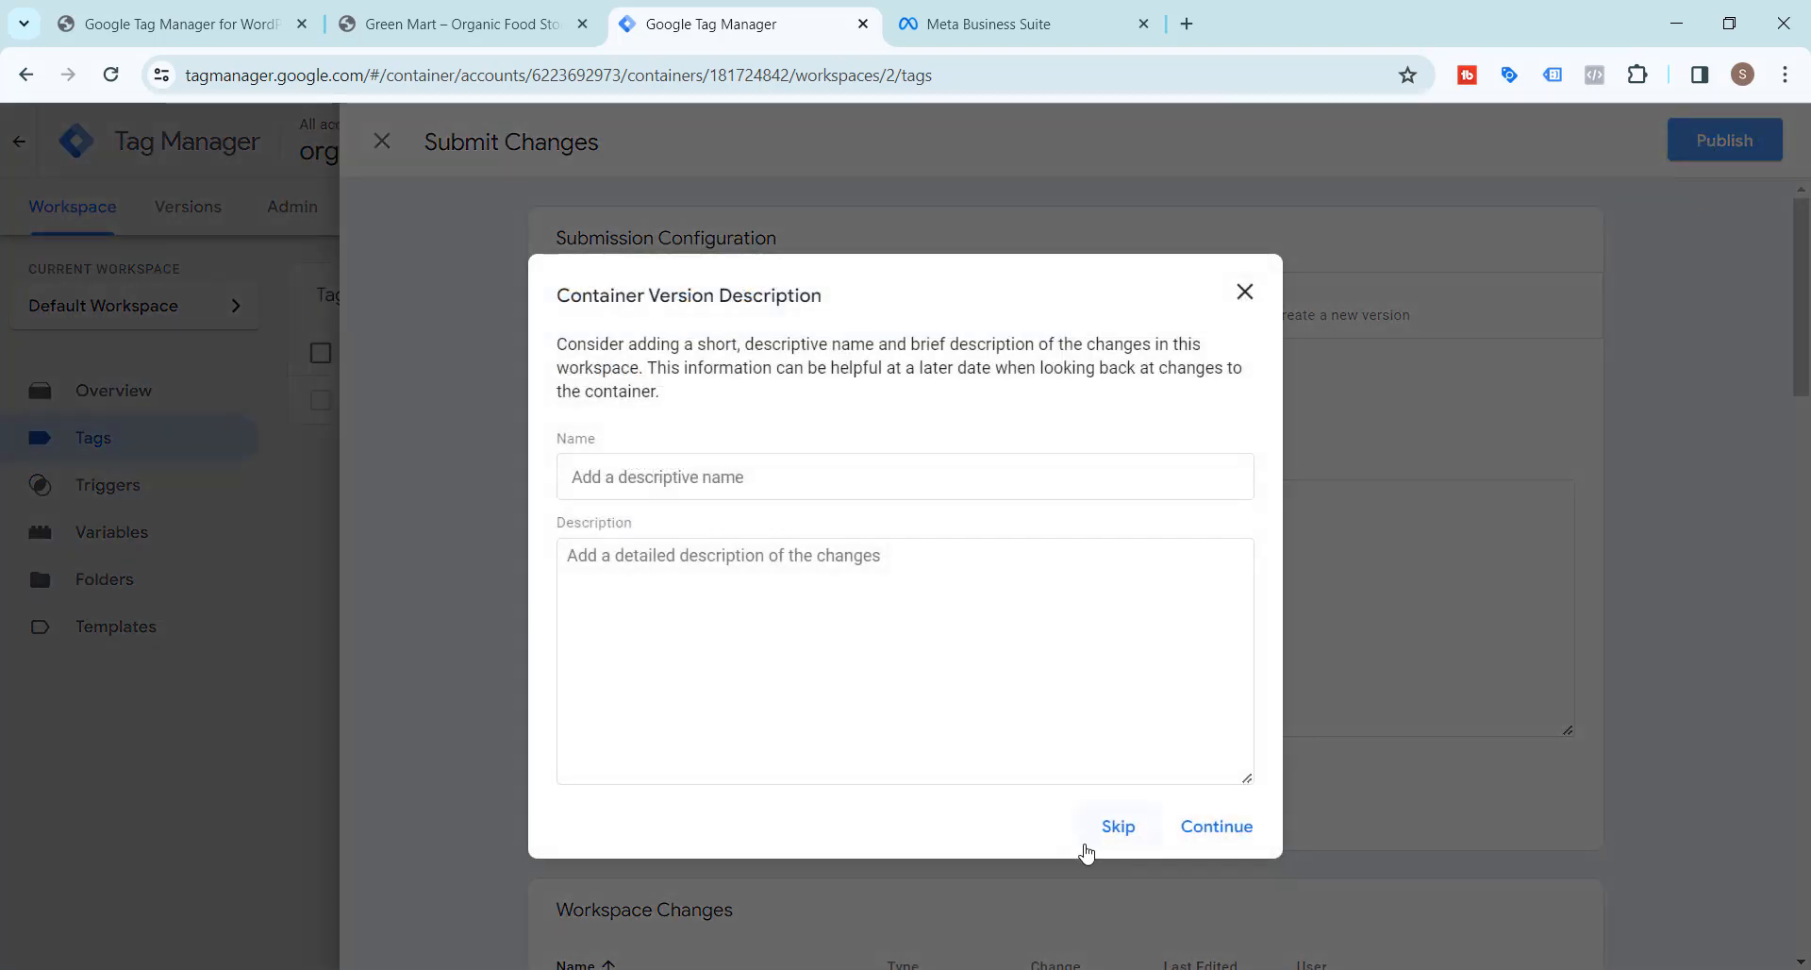
left_click(1219, 828)
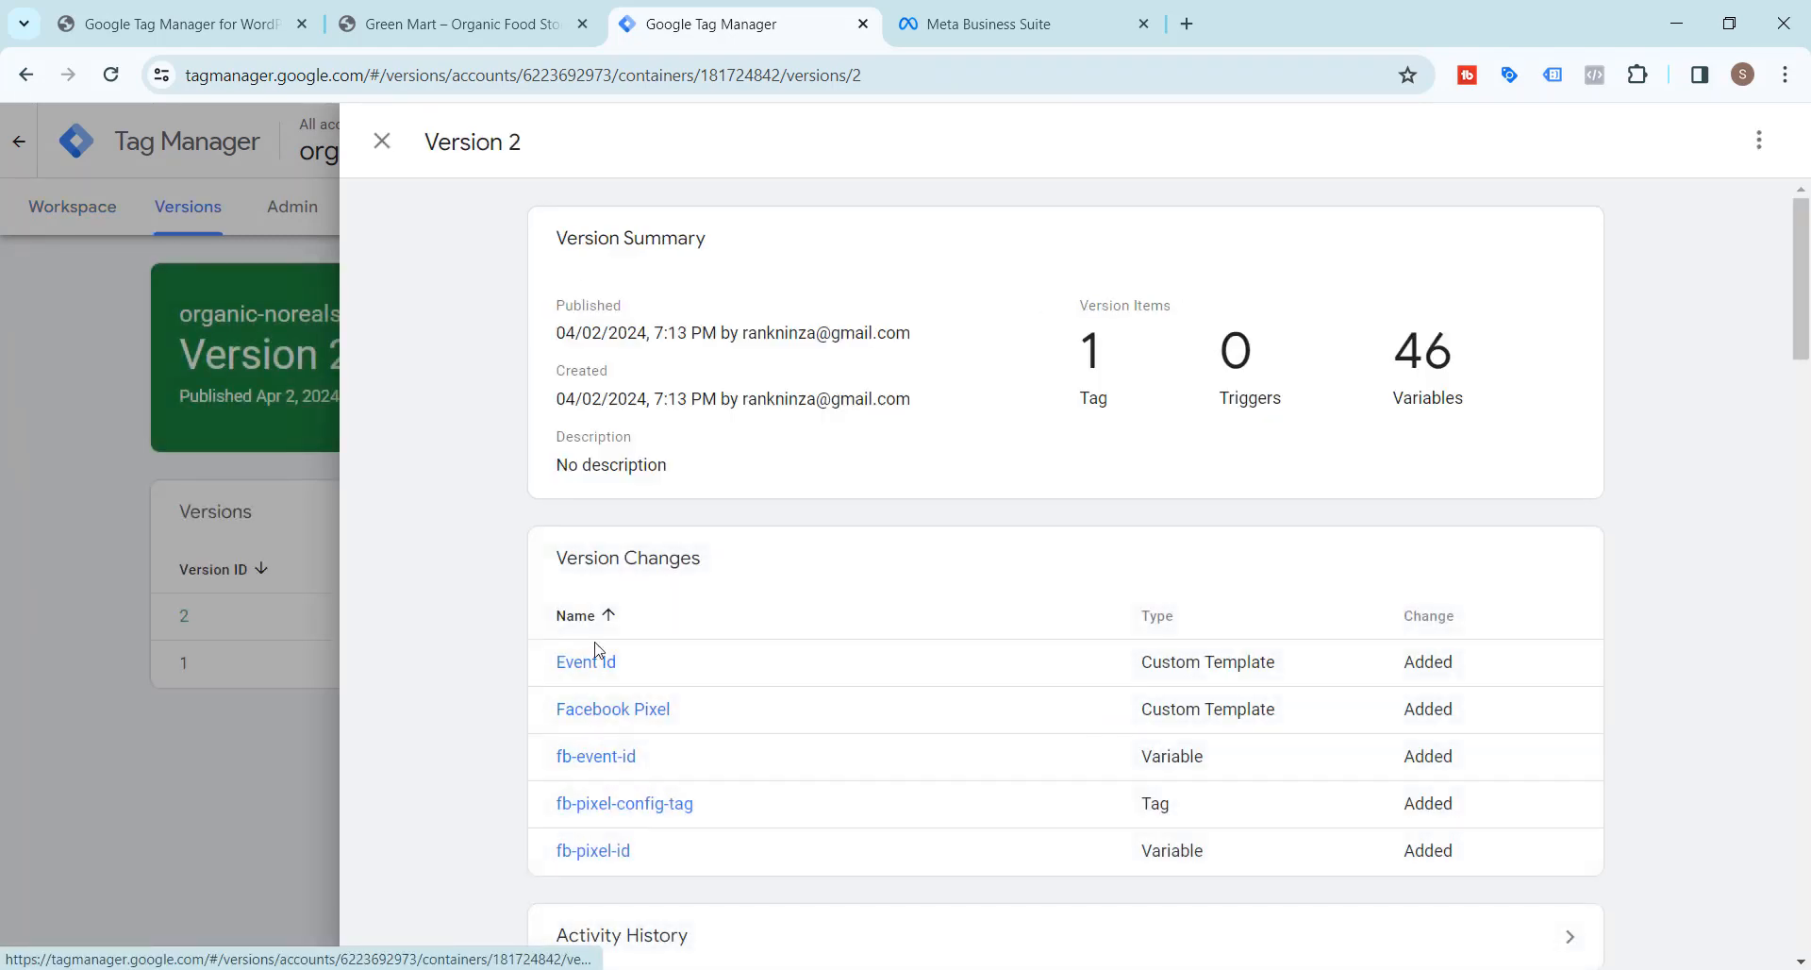
left_click(381, 143)
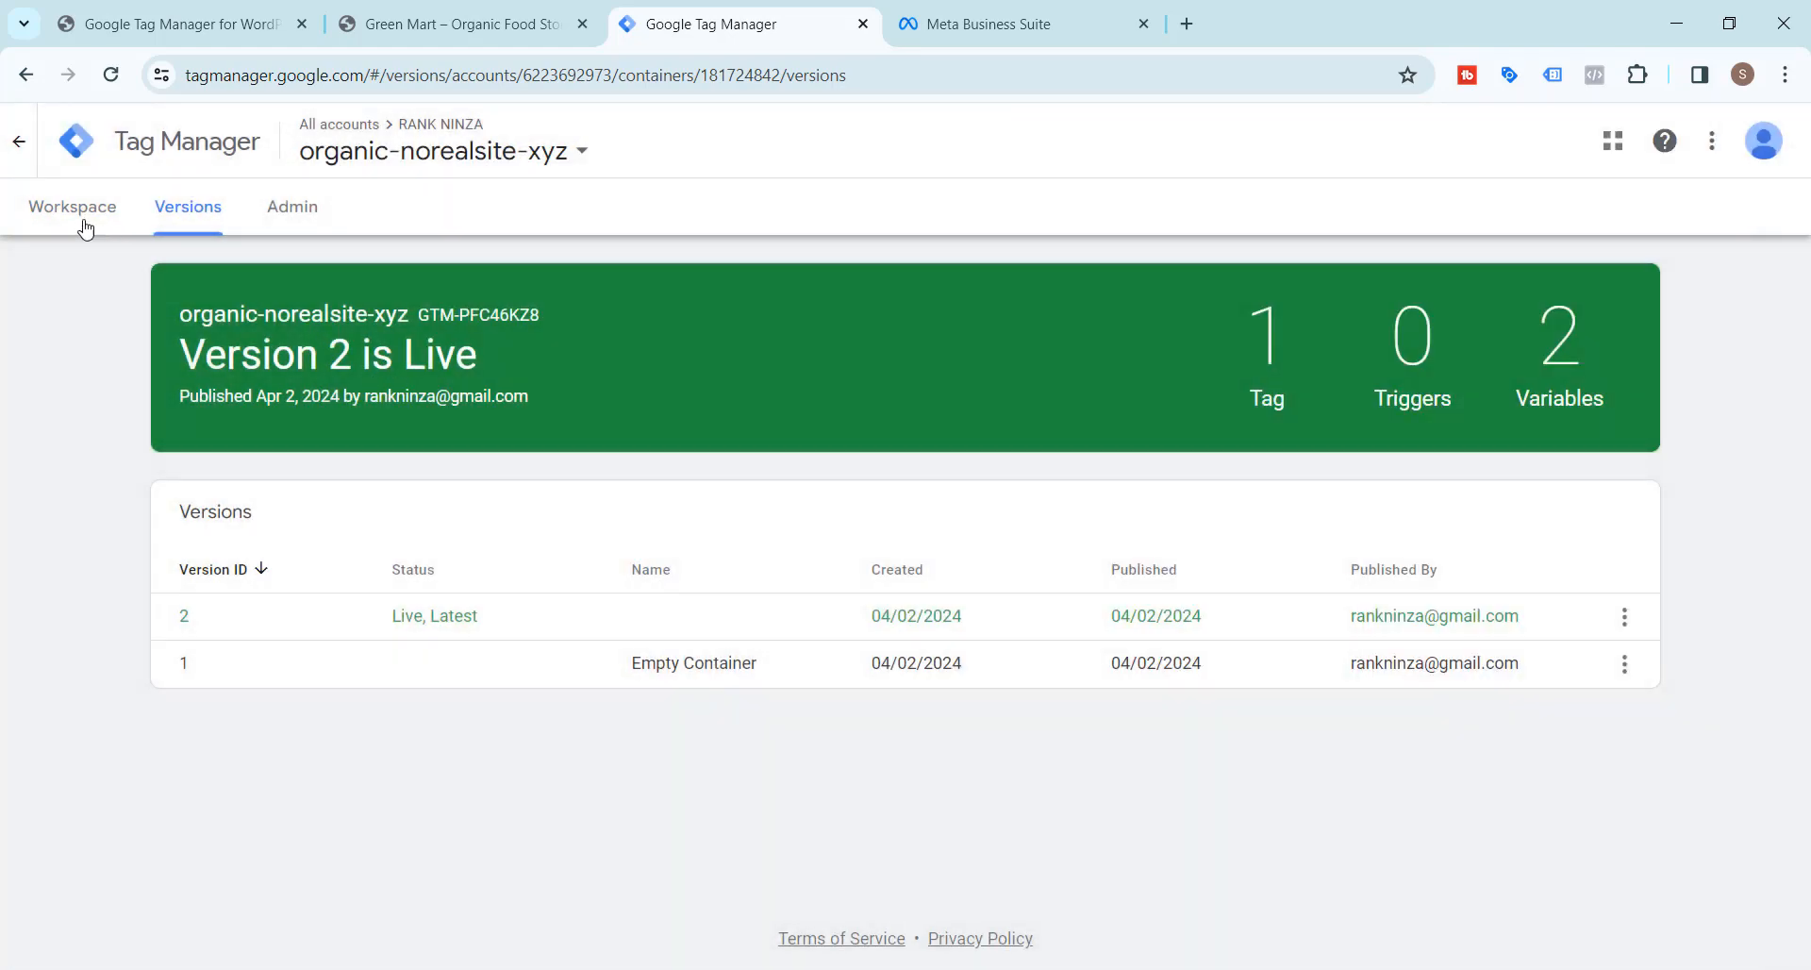
left_click(59, 211)
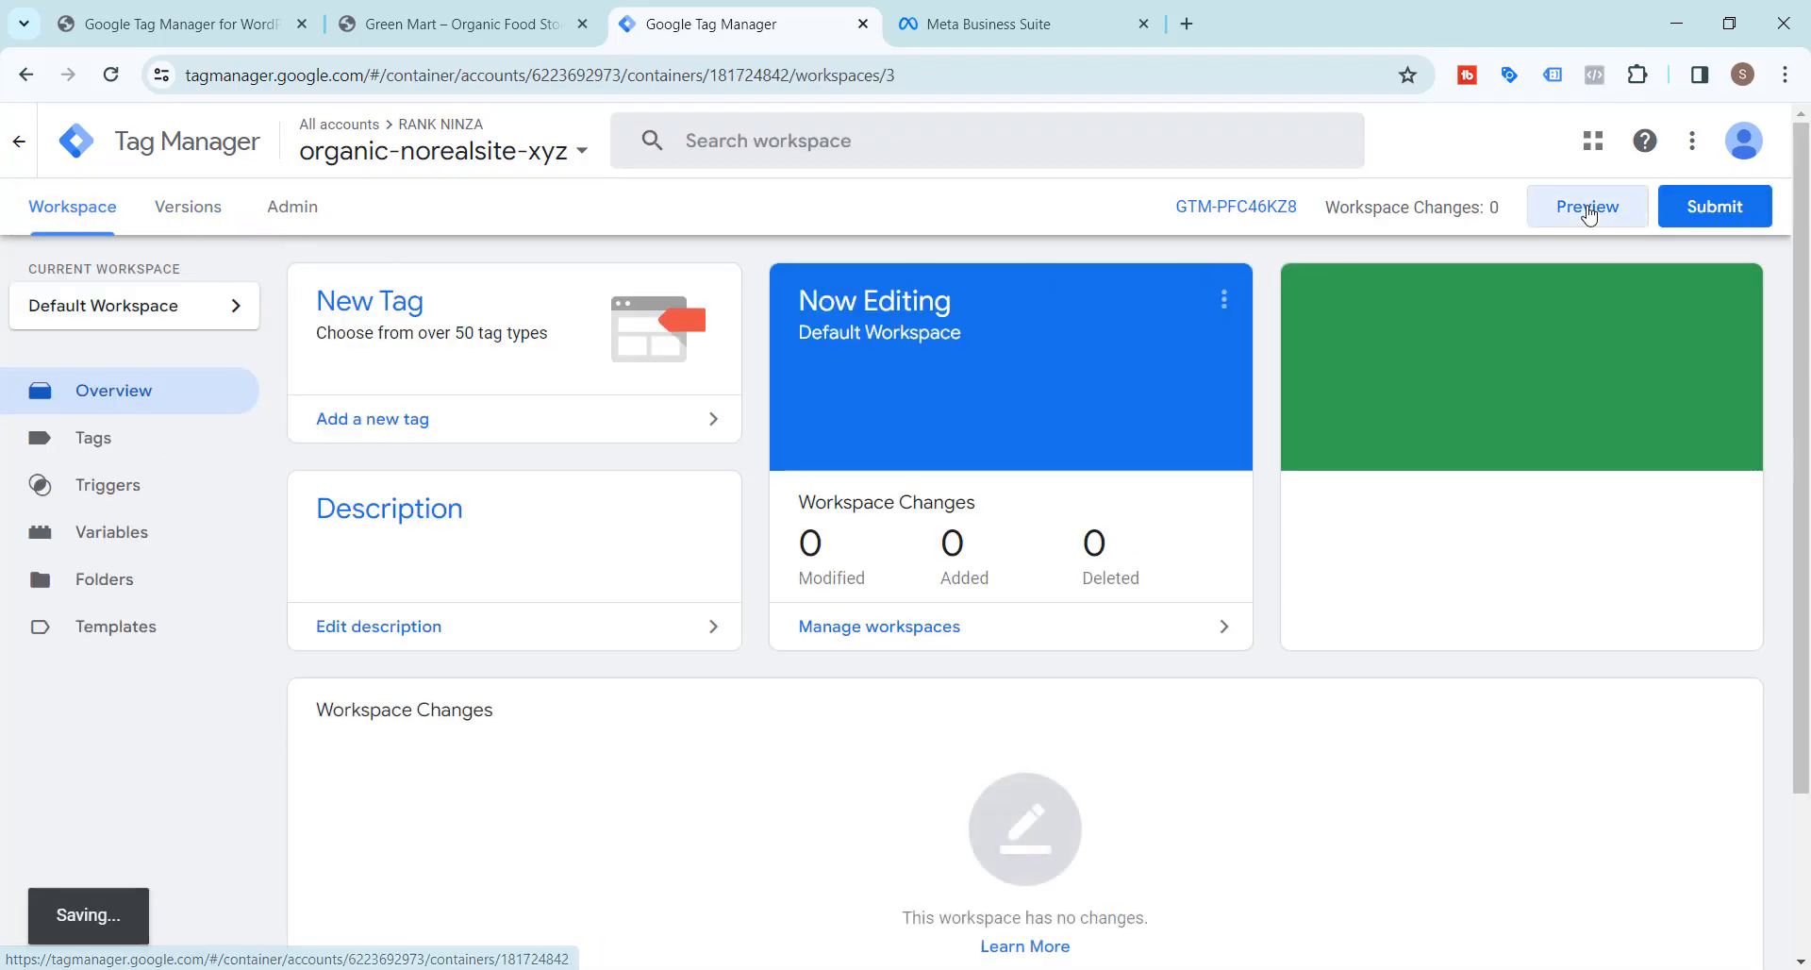
left_click(1588, 209)
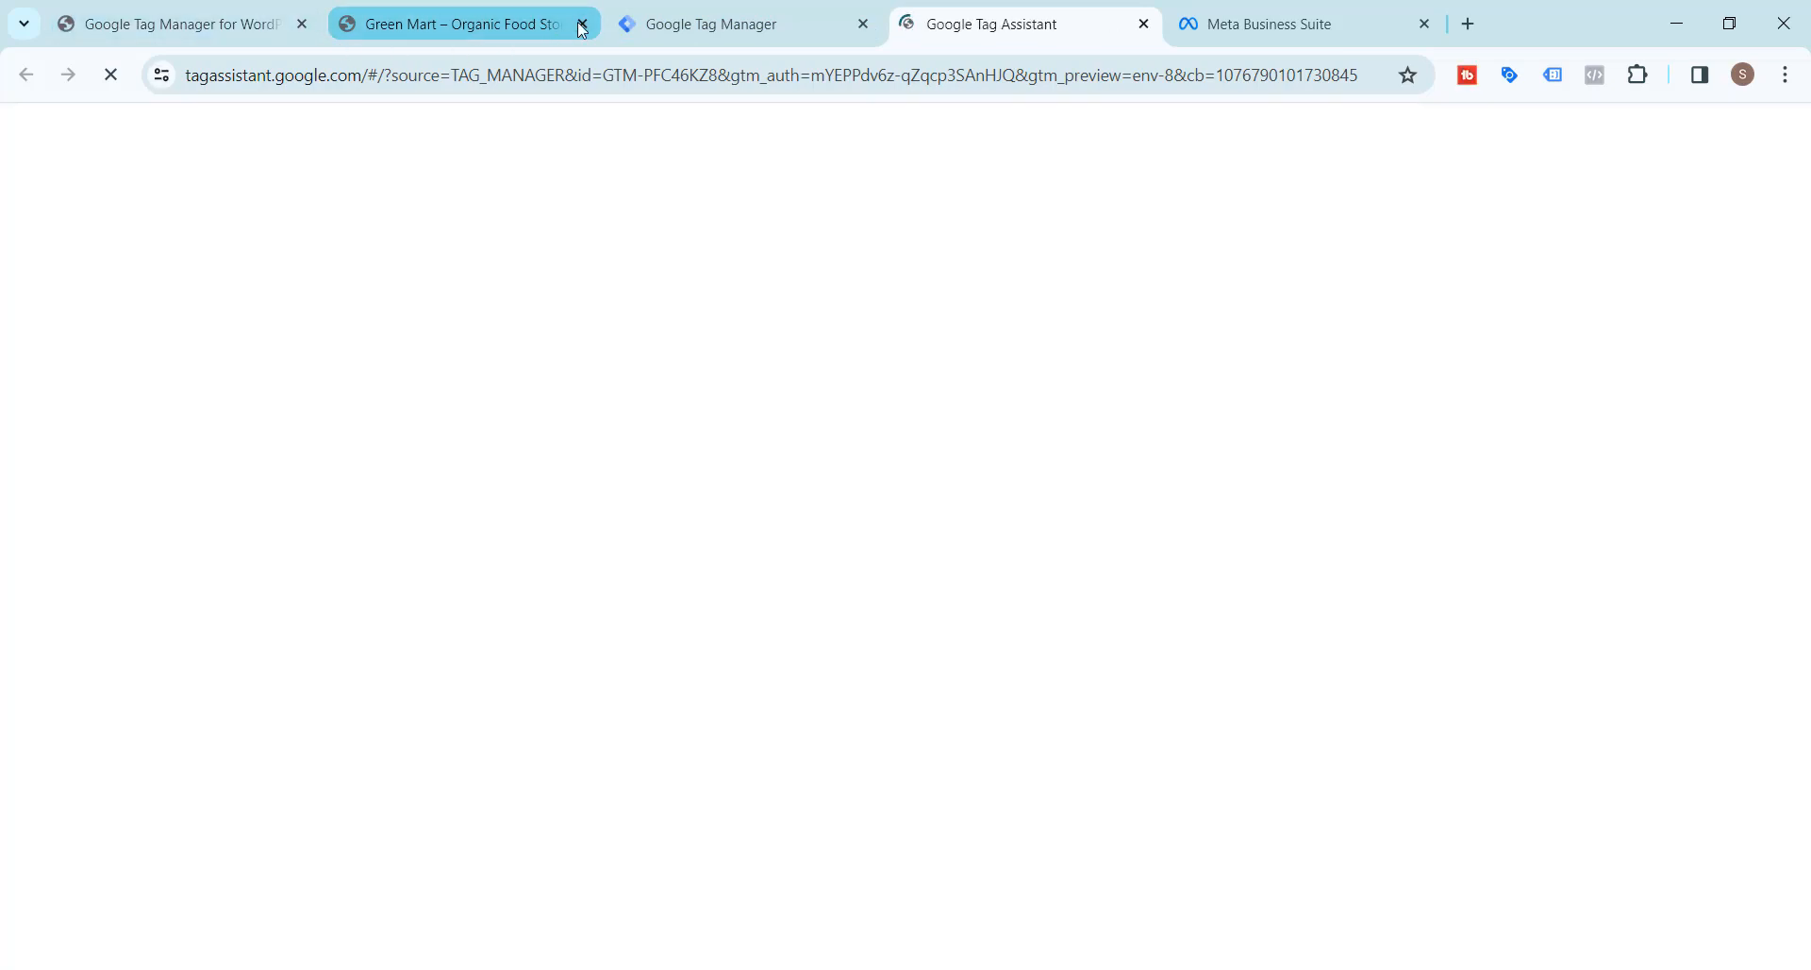
left_click(582, 24)
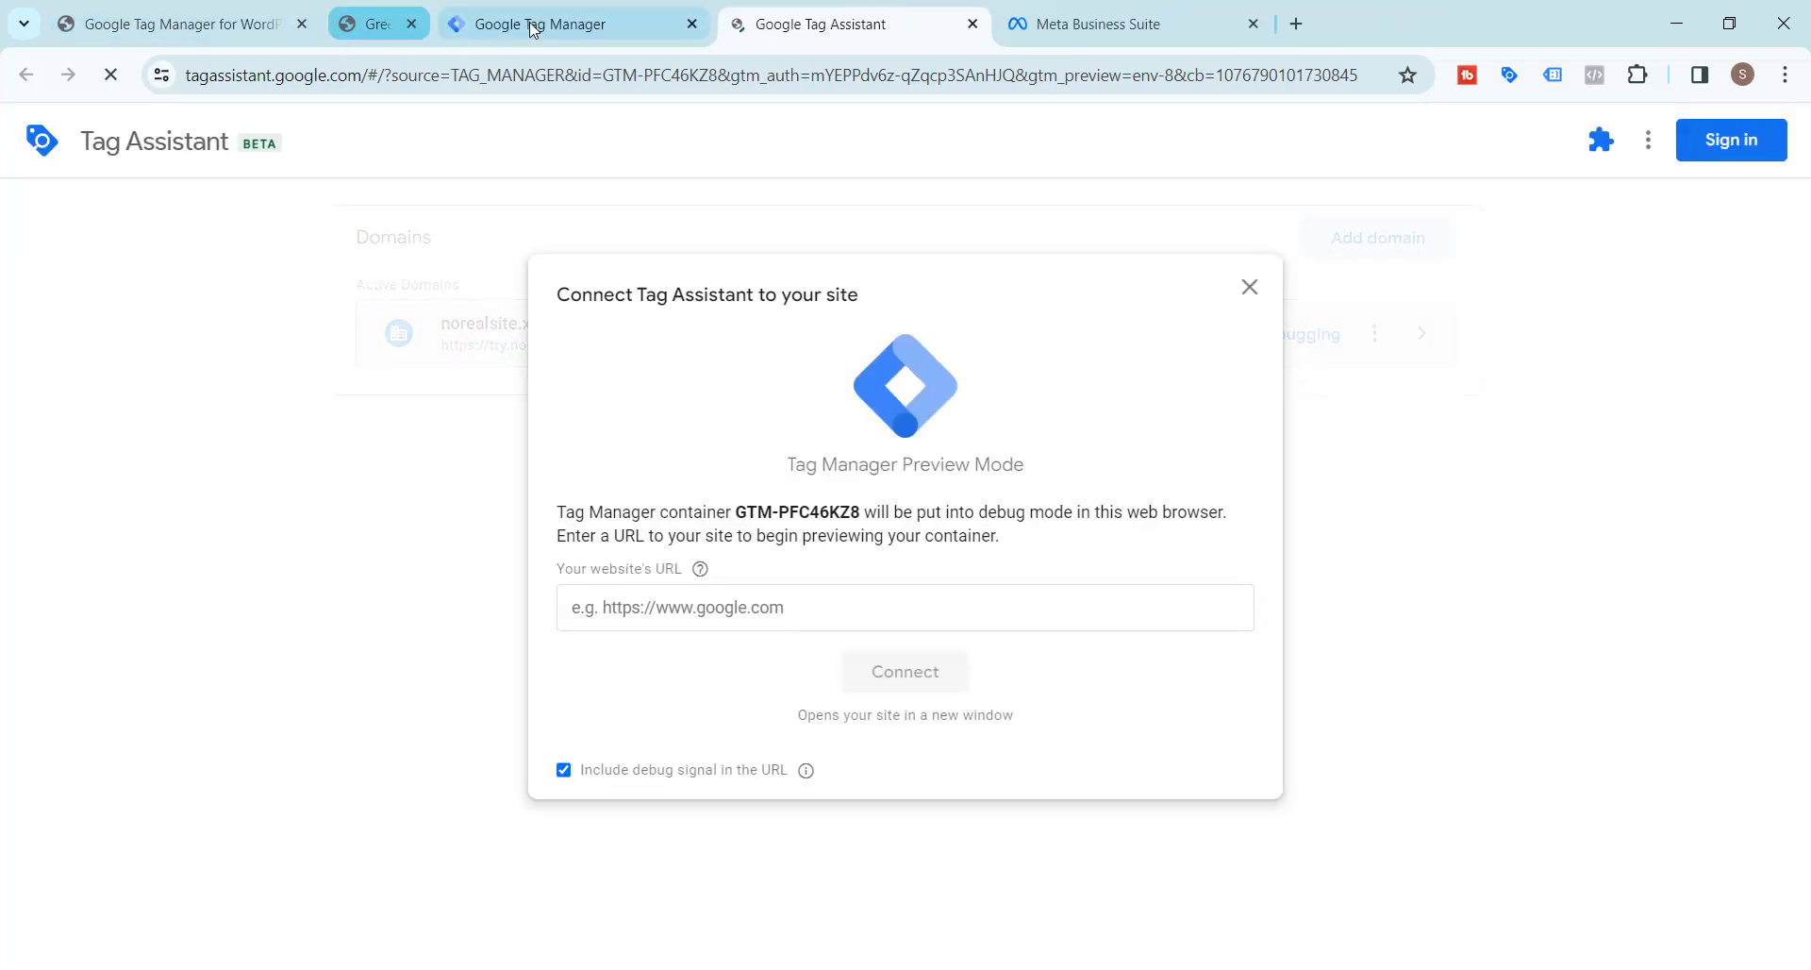
left_click(302, 24)
left_click(762, 608)
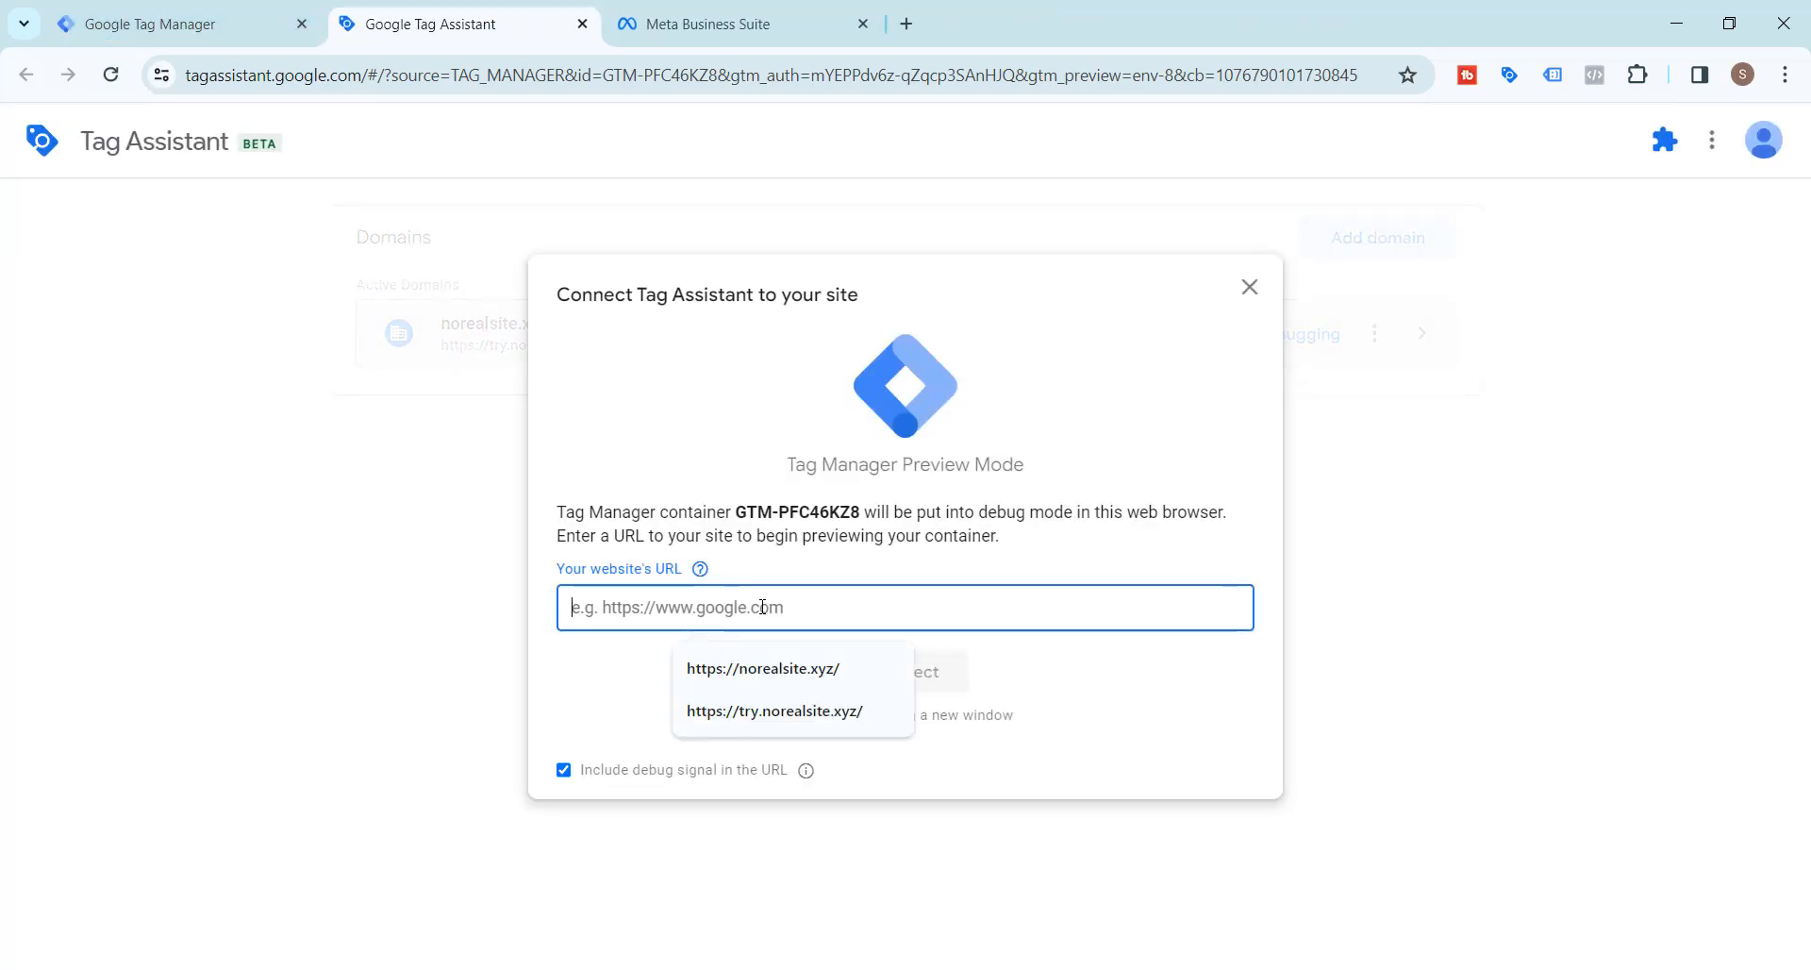
type("https:")
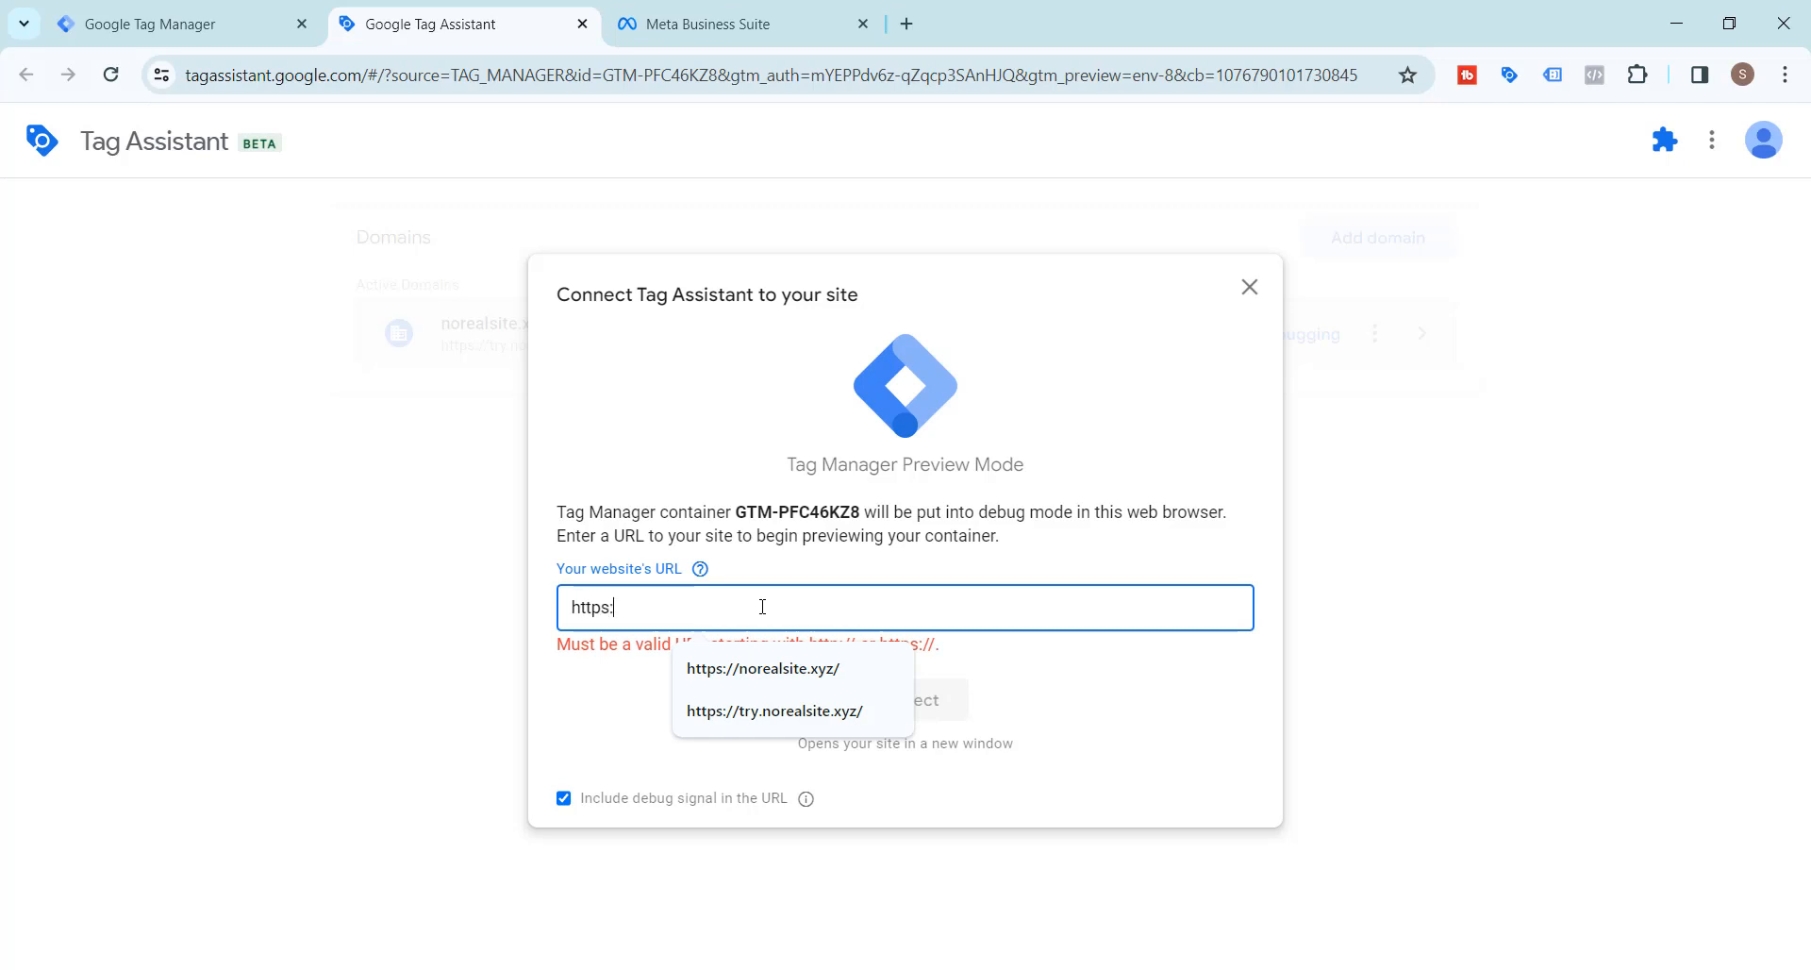
type("//organic.norealsite.xyz")
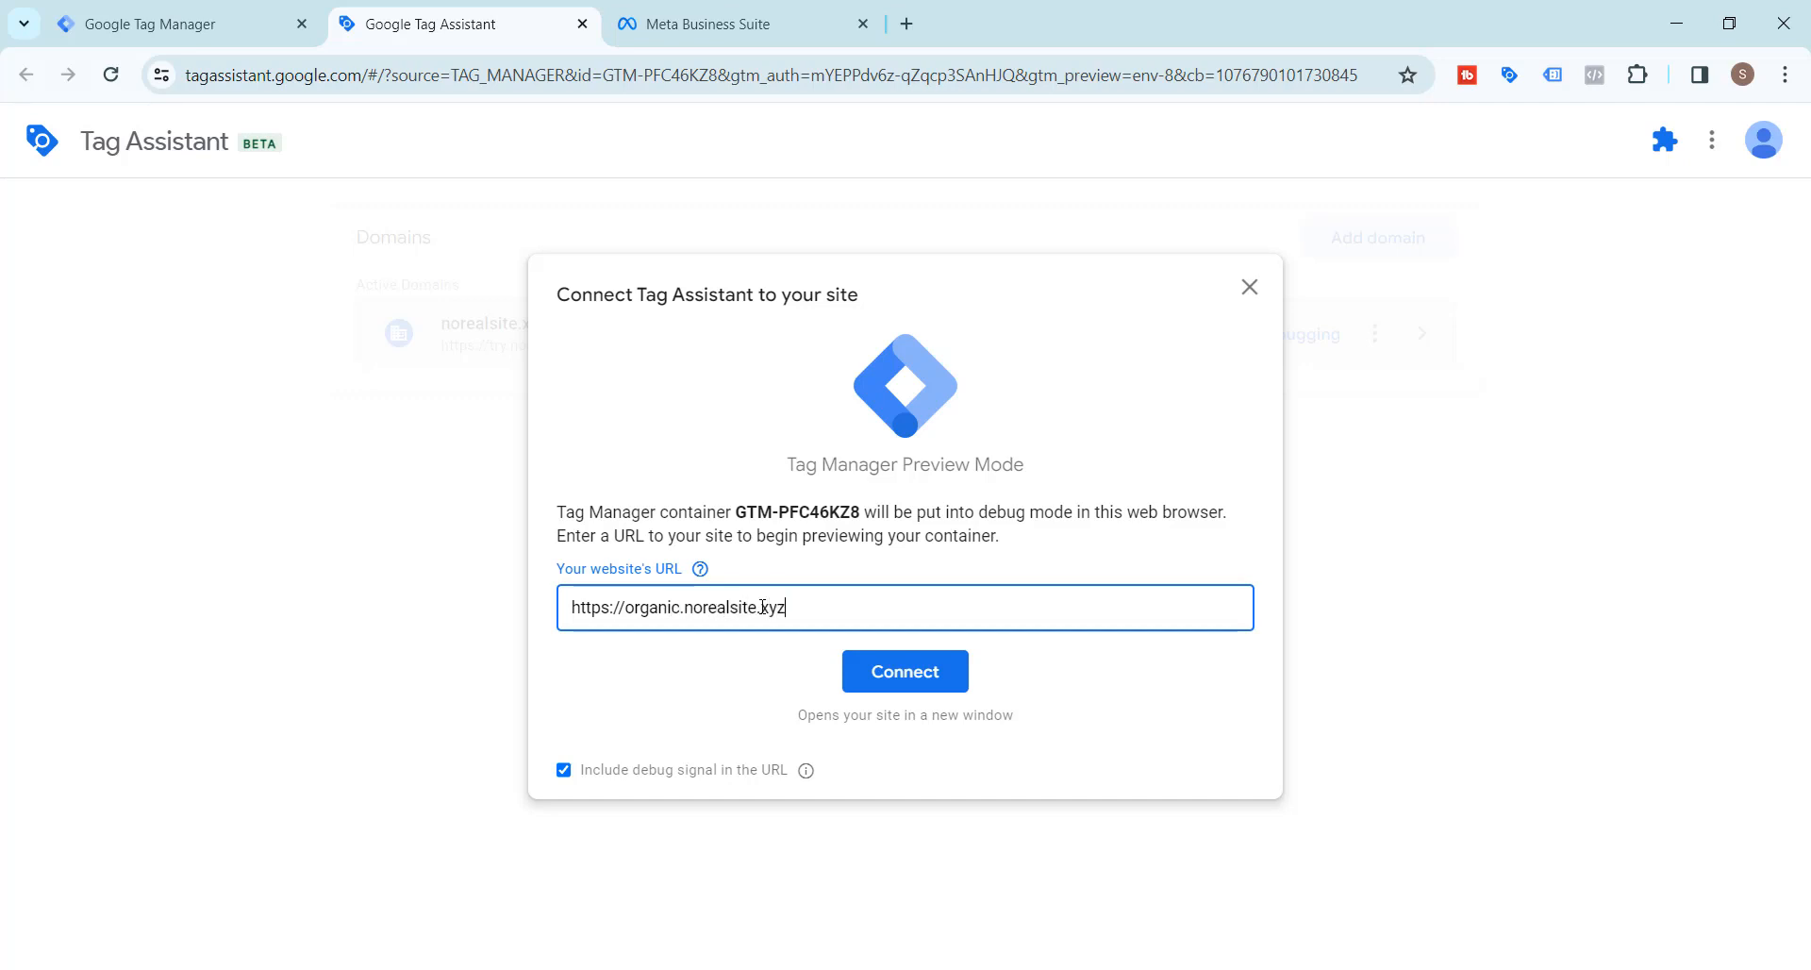
left_click(904, 671)
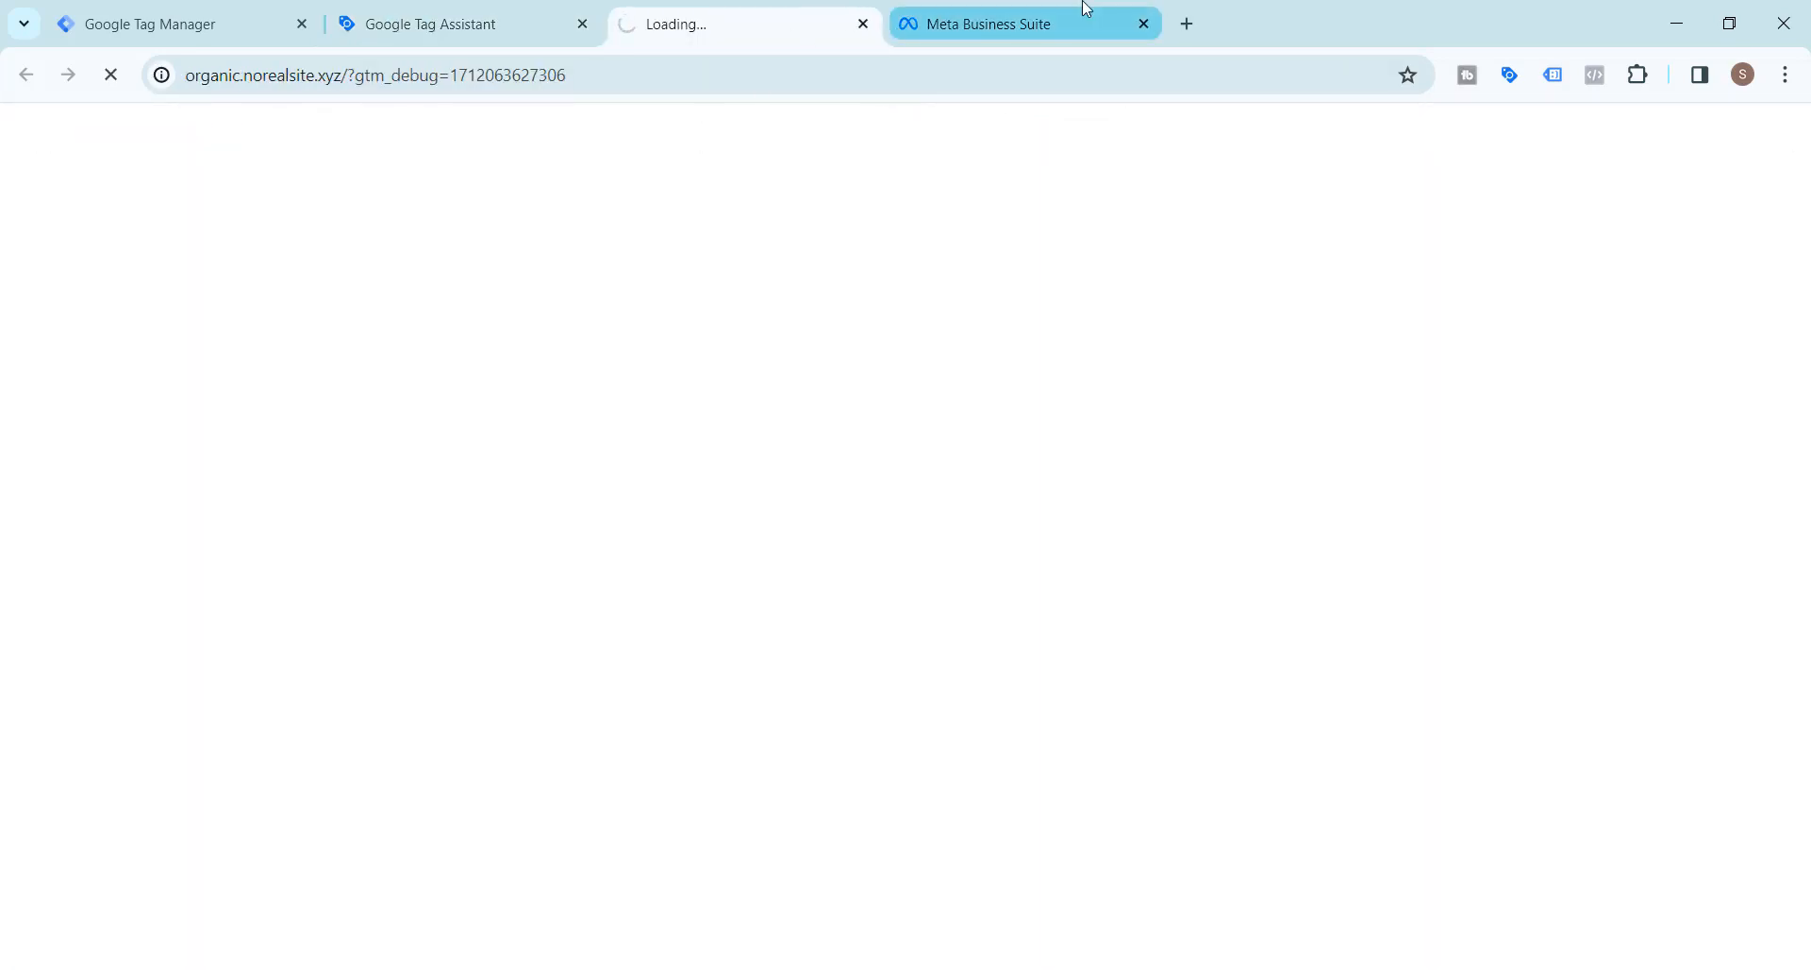
Step: Switch to Meta Events Manager and open the Test events page for the Organic No Real Site Pixel
left_click(1047, 24)
left_click(1524, 335)
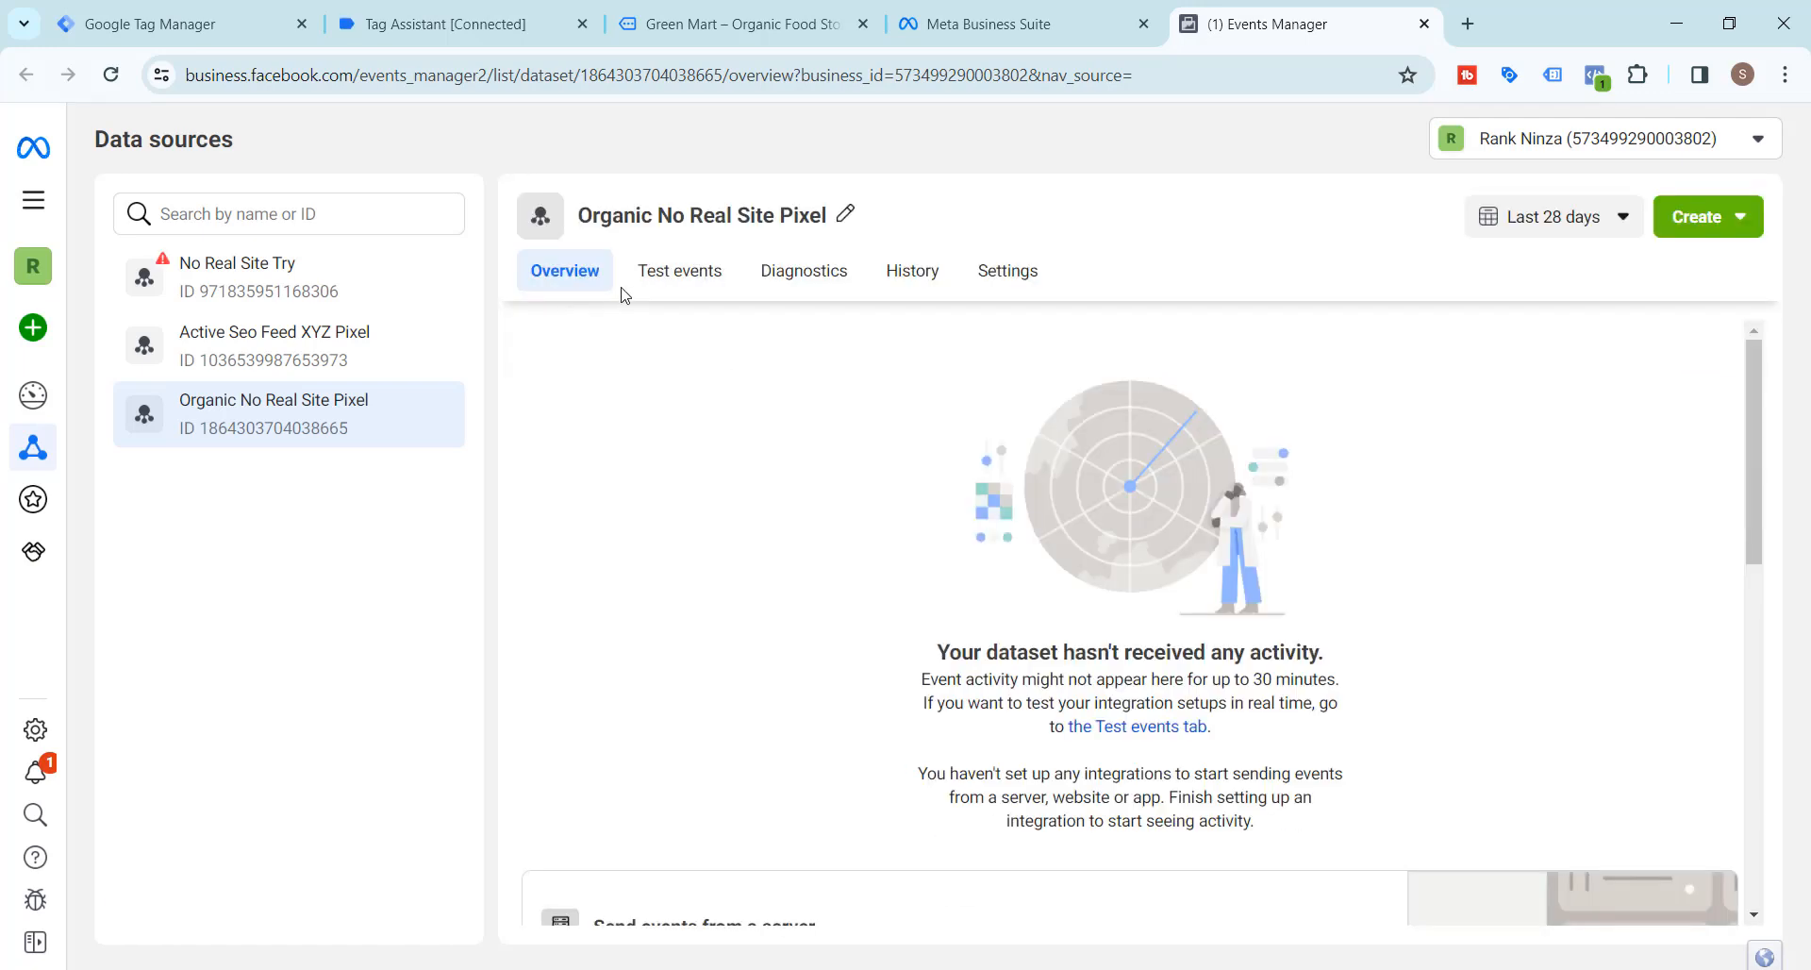
left_click(695, 281)
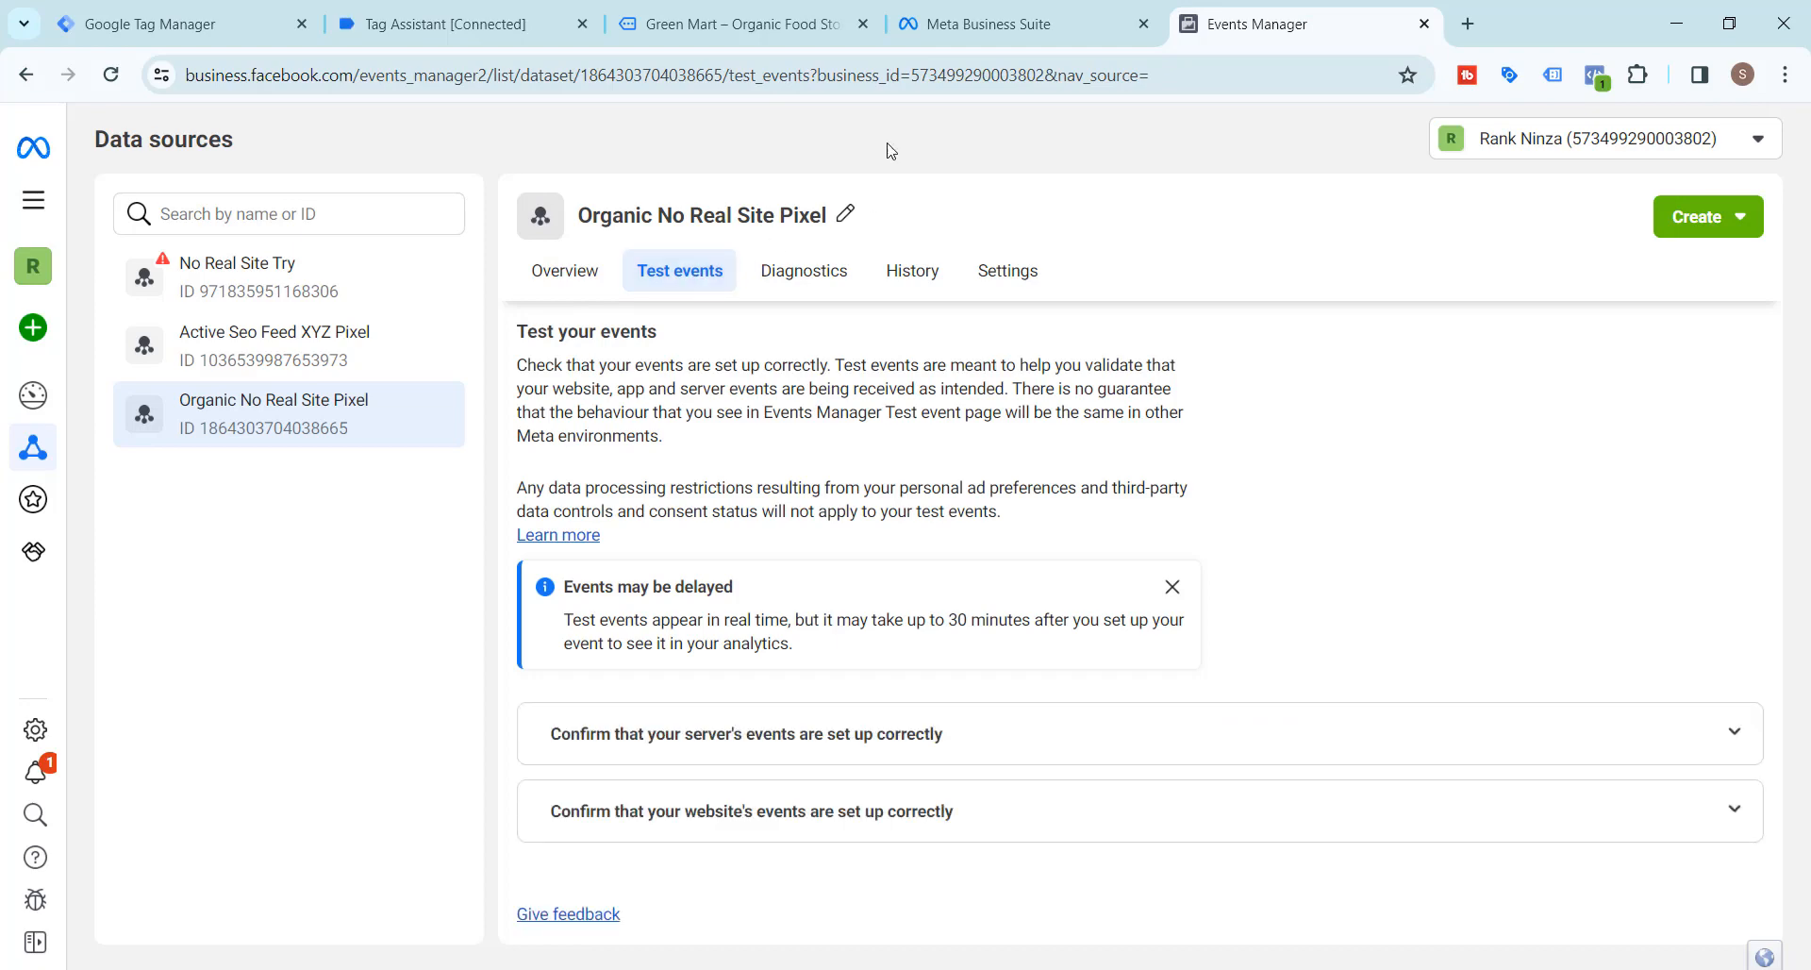
Step: Check in Tag Assistant which tags fired on the Green Mart home page, and return to the site
left_click(639, 20)
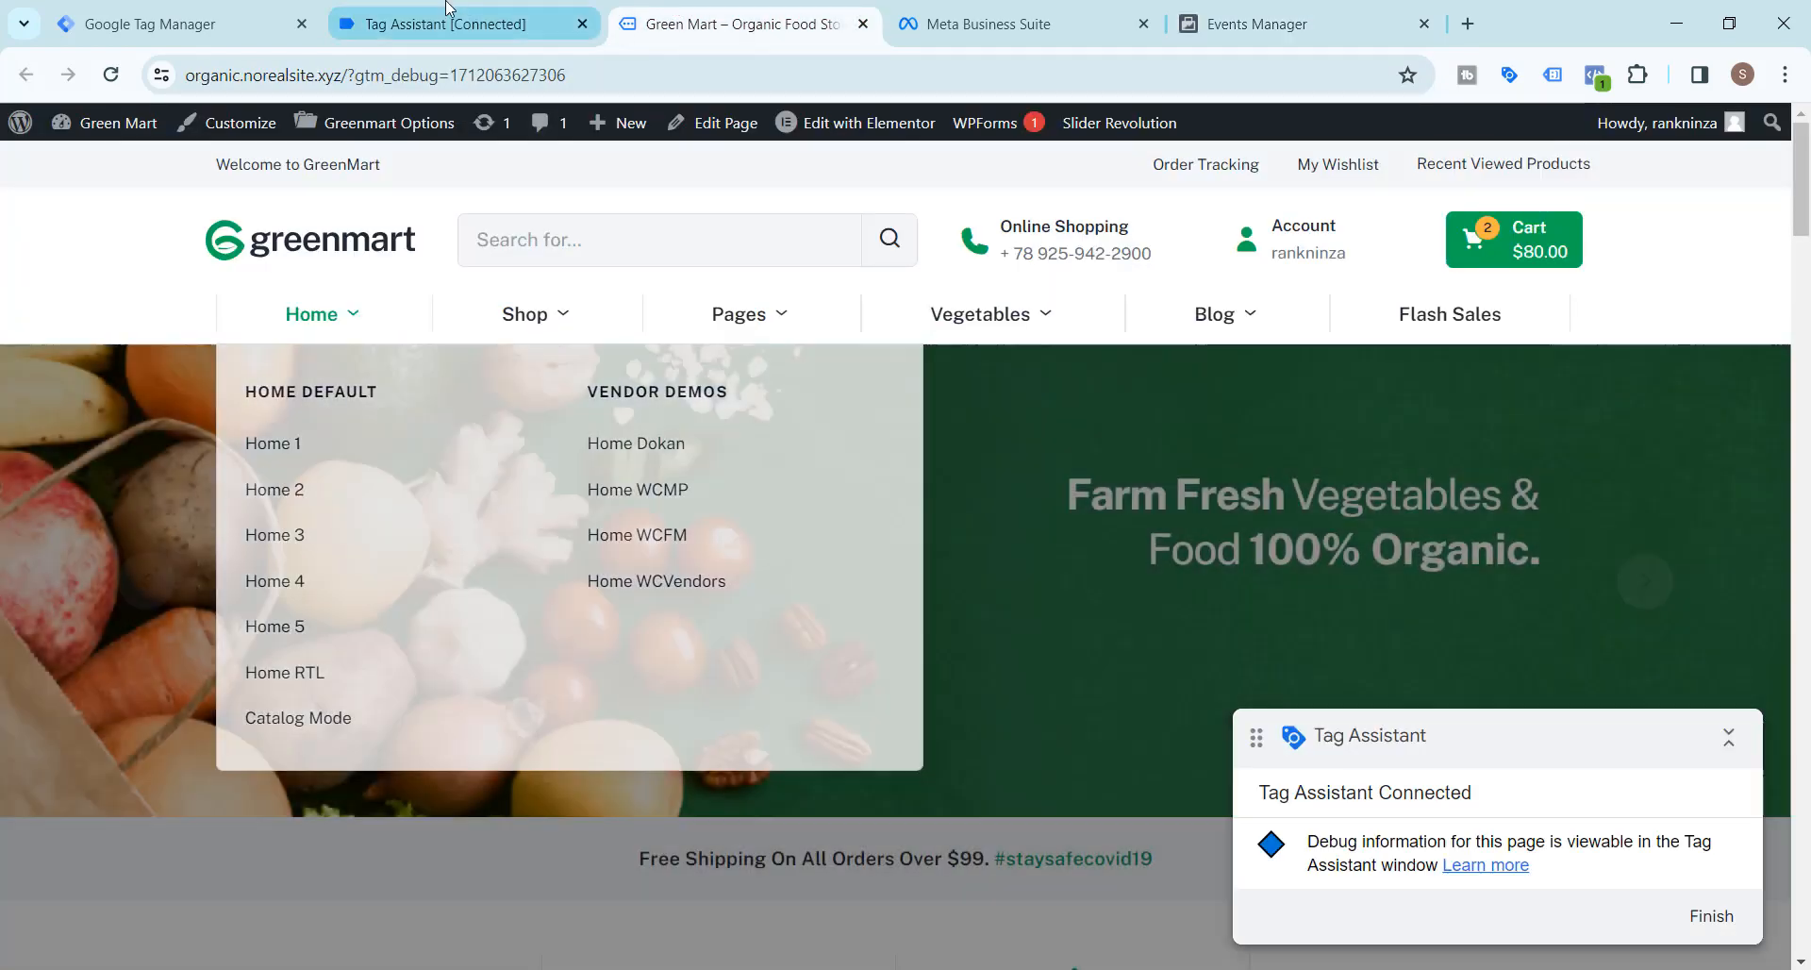
left_click(444, 23)
left_click(849, 547)
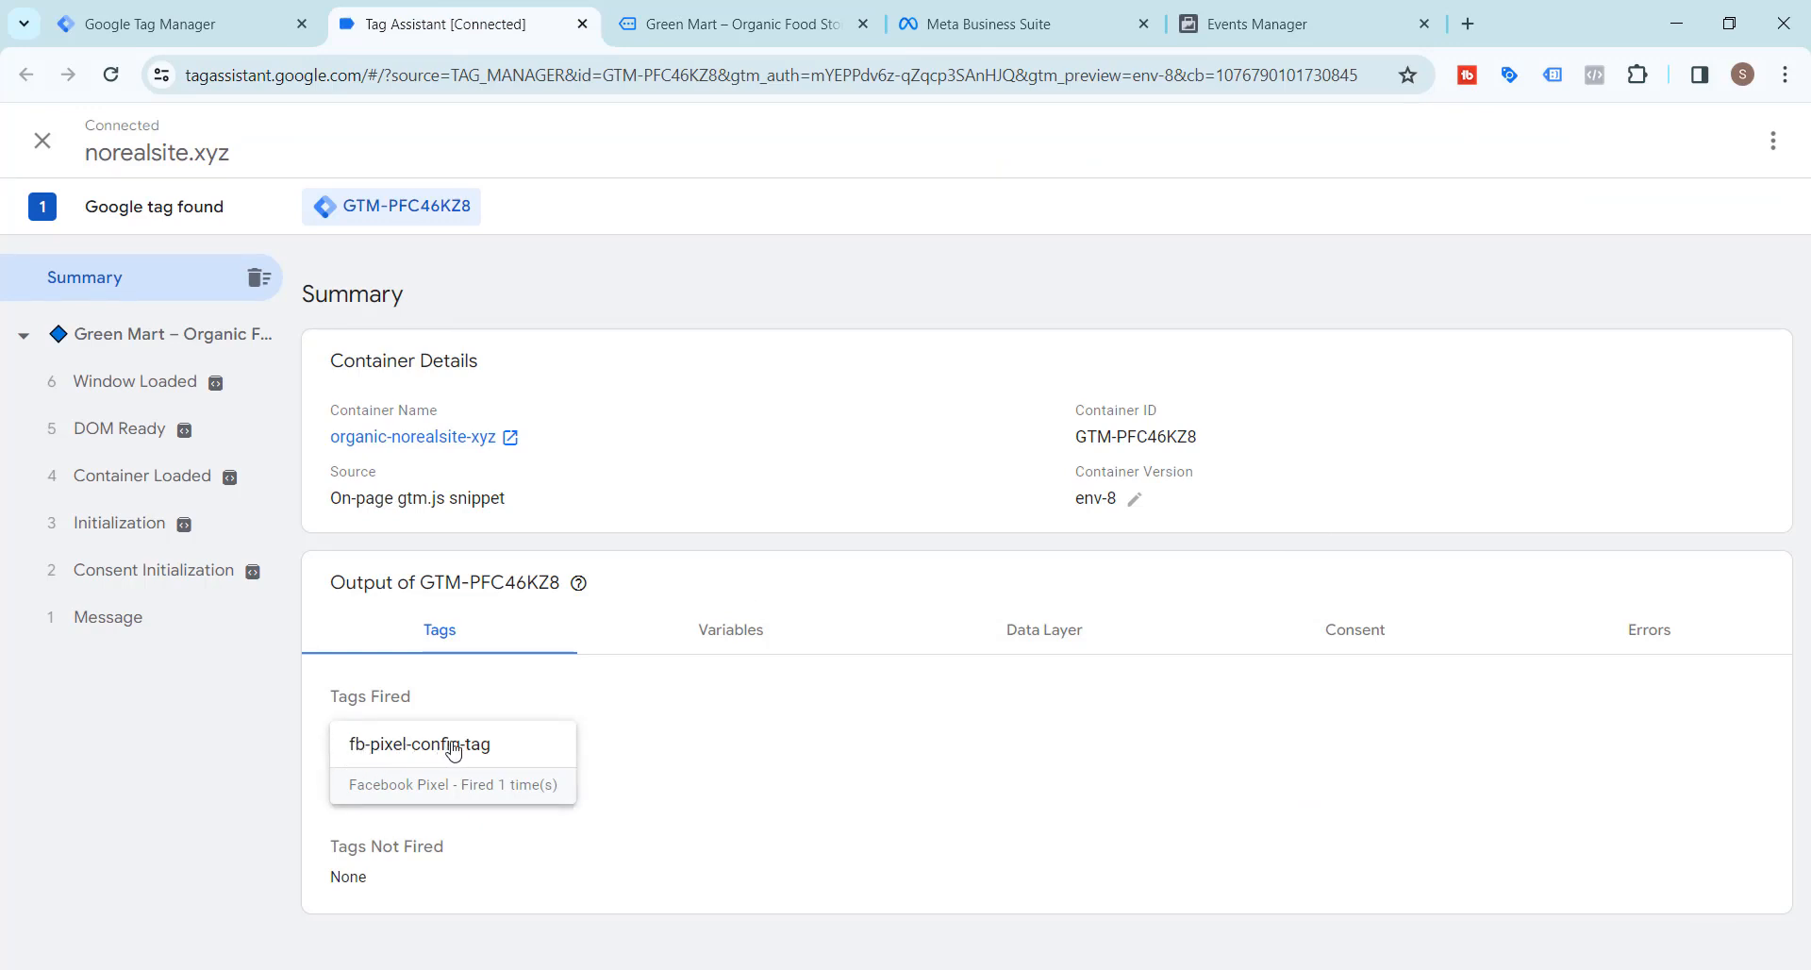
left_click(752, 24)
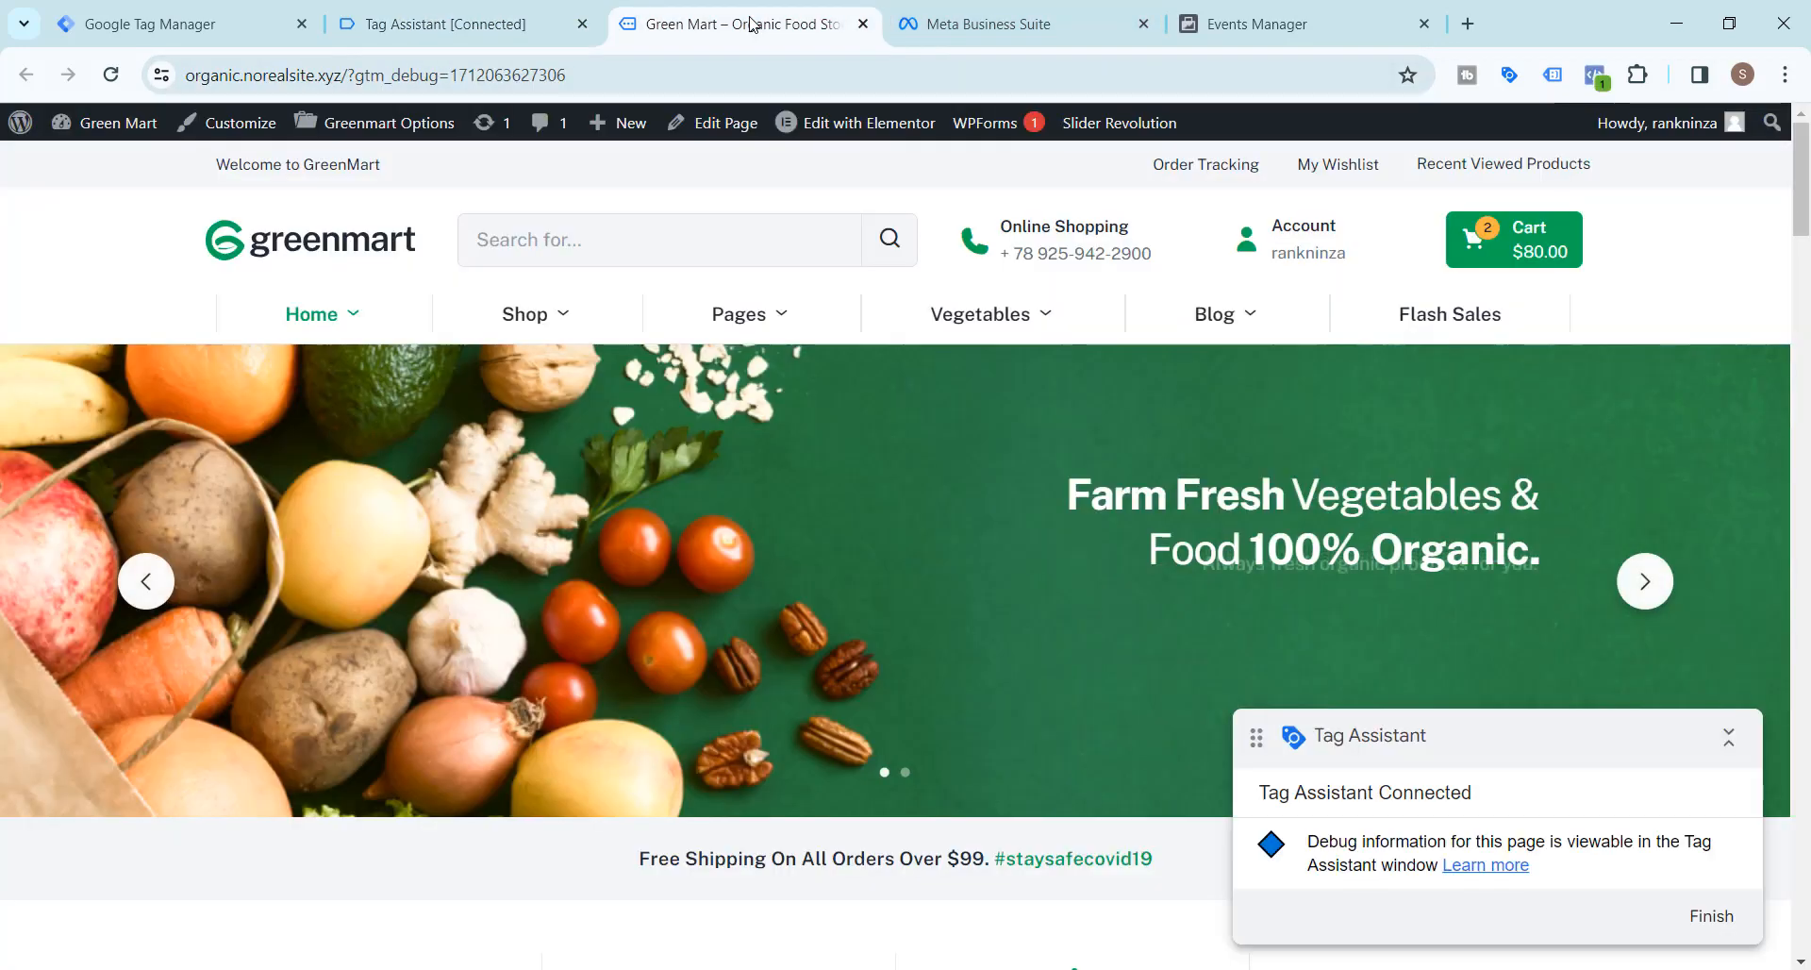
Step: Close the Meta Business Suite tab, open the site's Zesco Ripe Bananas product page, and check the incoming events under Test events in Events Manager
left_click(997, 36)
left_click(1144, 24)
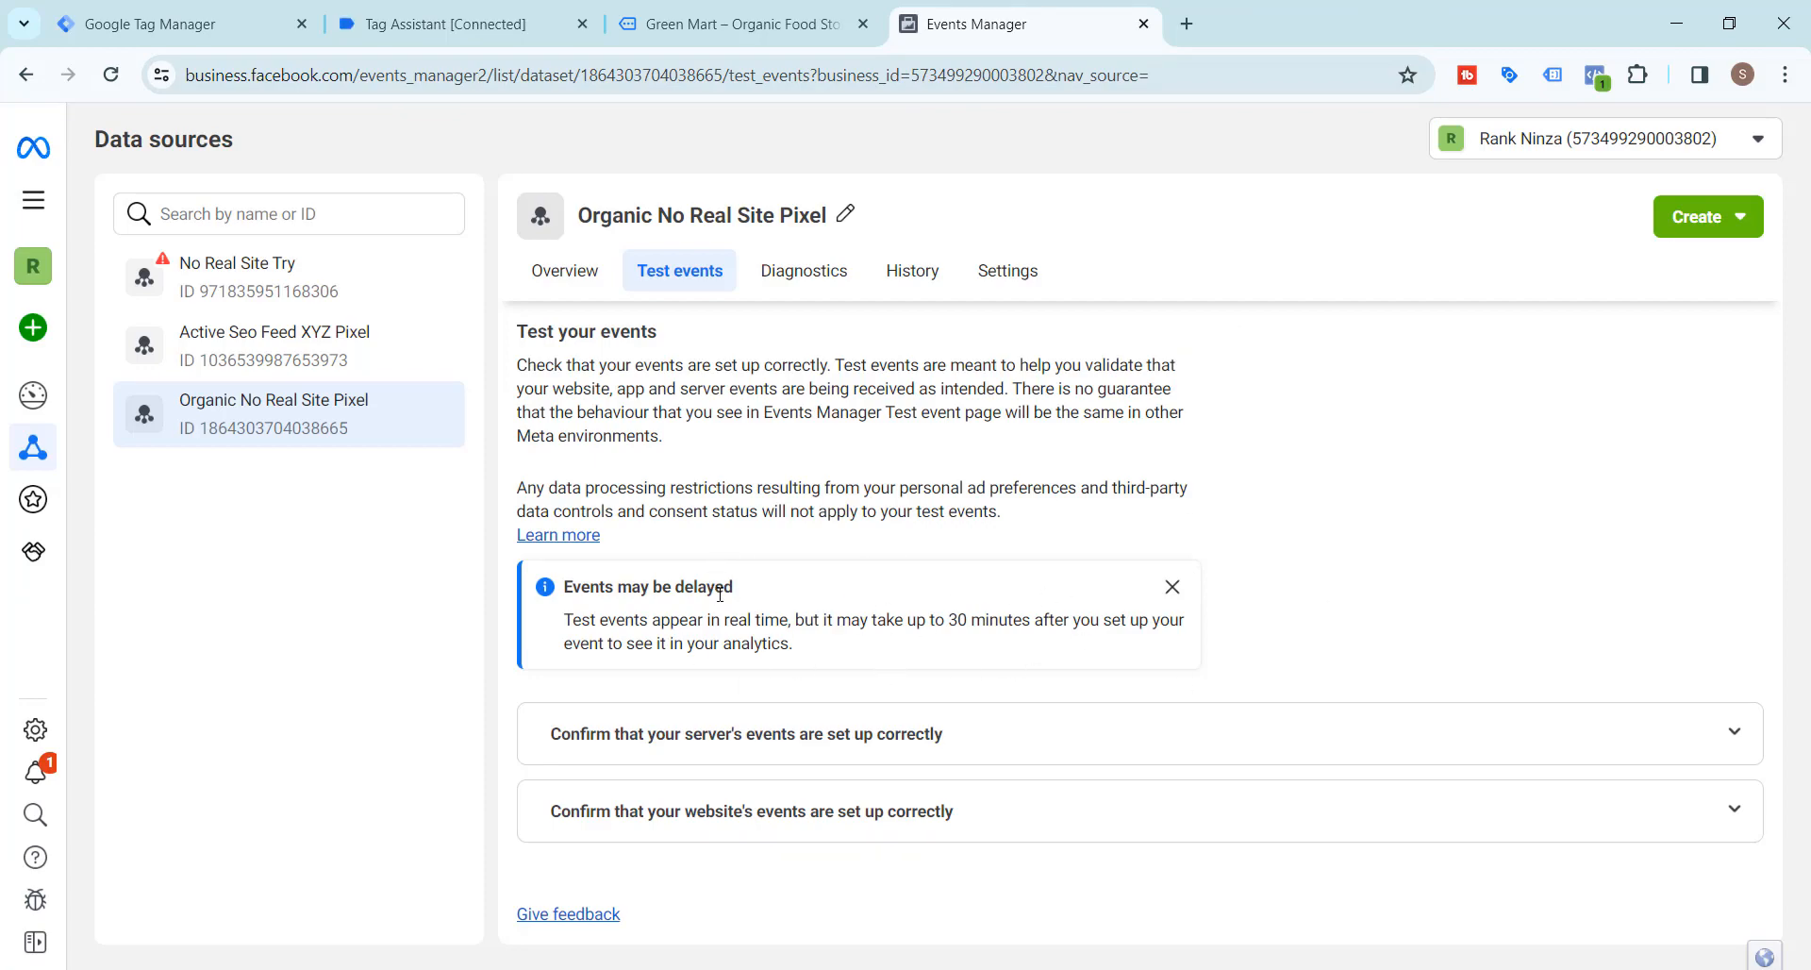
left_click(741, 24)
scroll(410, 388, "down", 6)
scroll(409, 391, "down", 10)
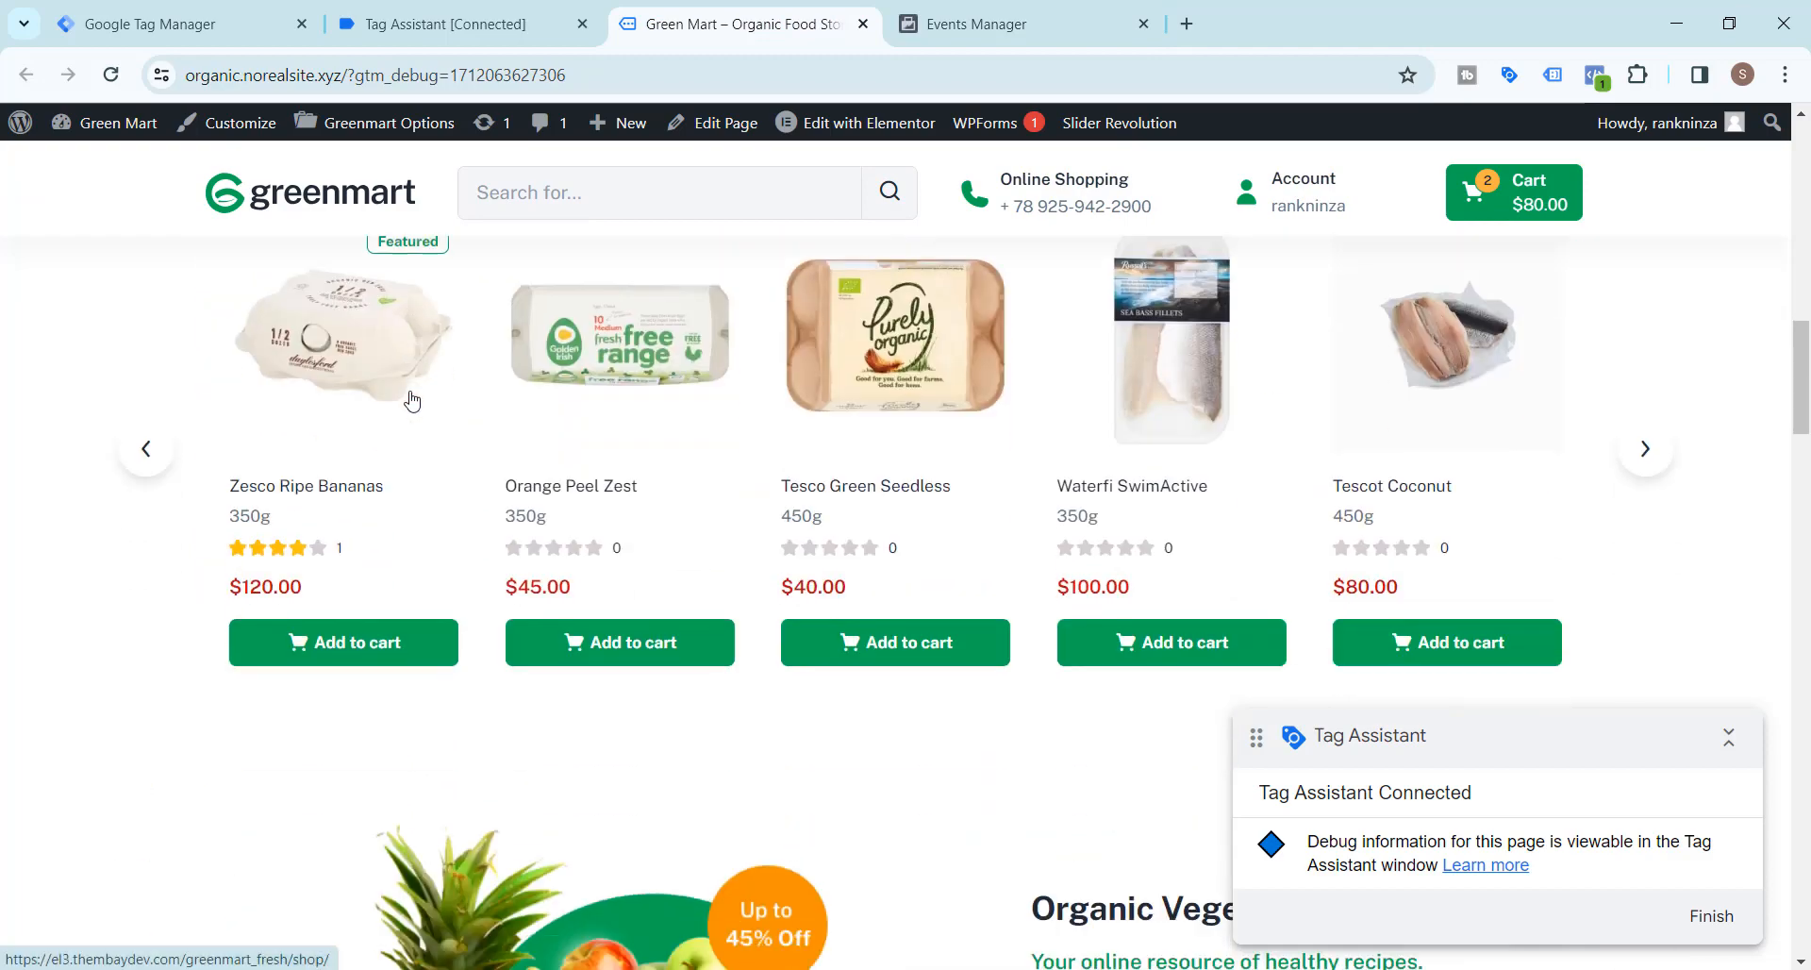
scroll(410, 394, "up", 4)
left_click(342, 489)
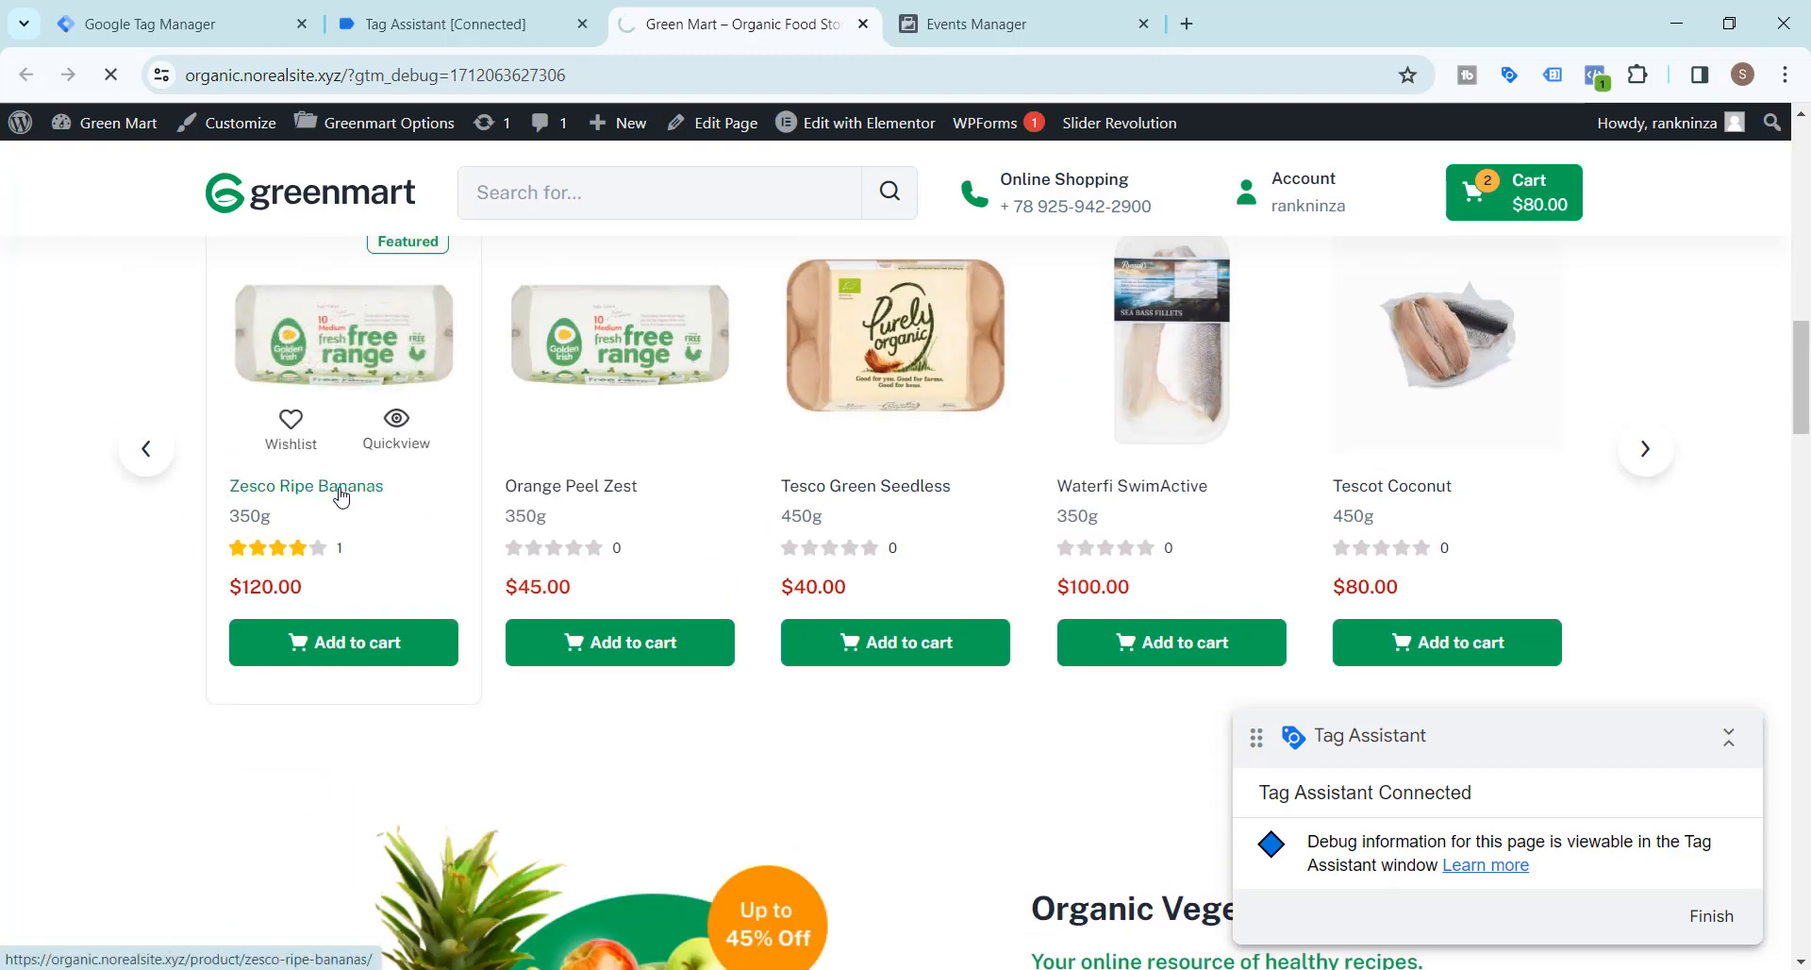
left_click(982, 26)
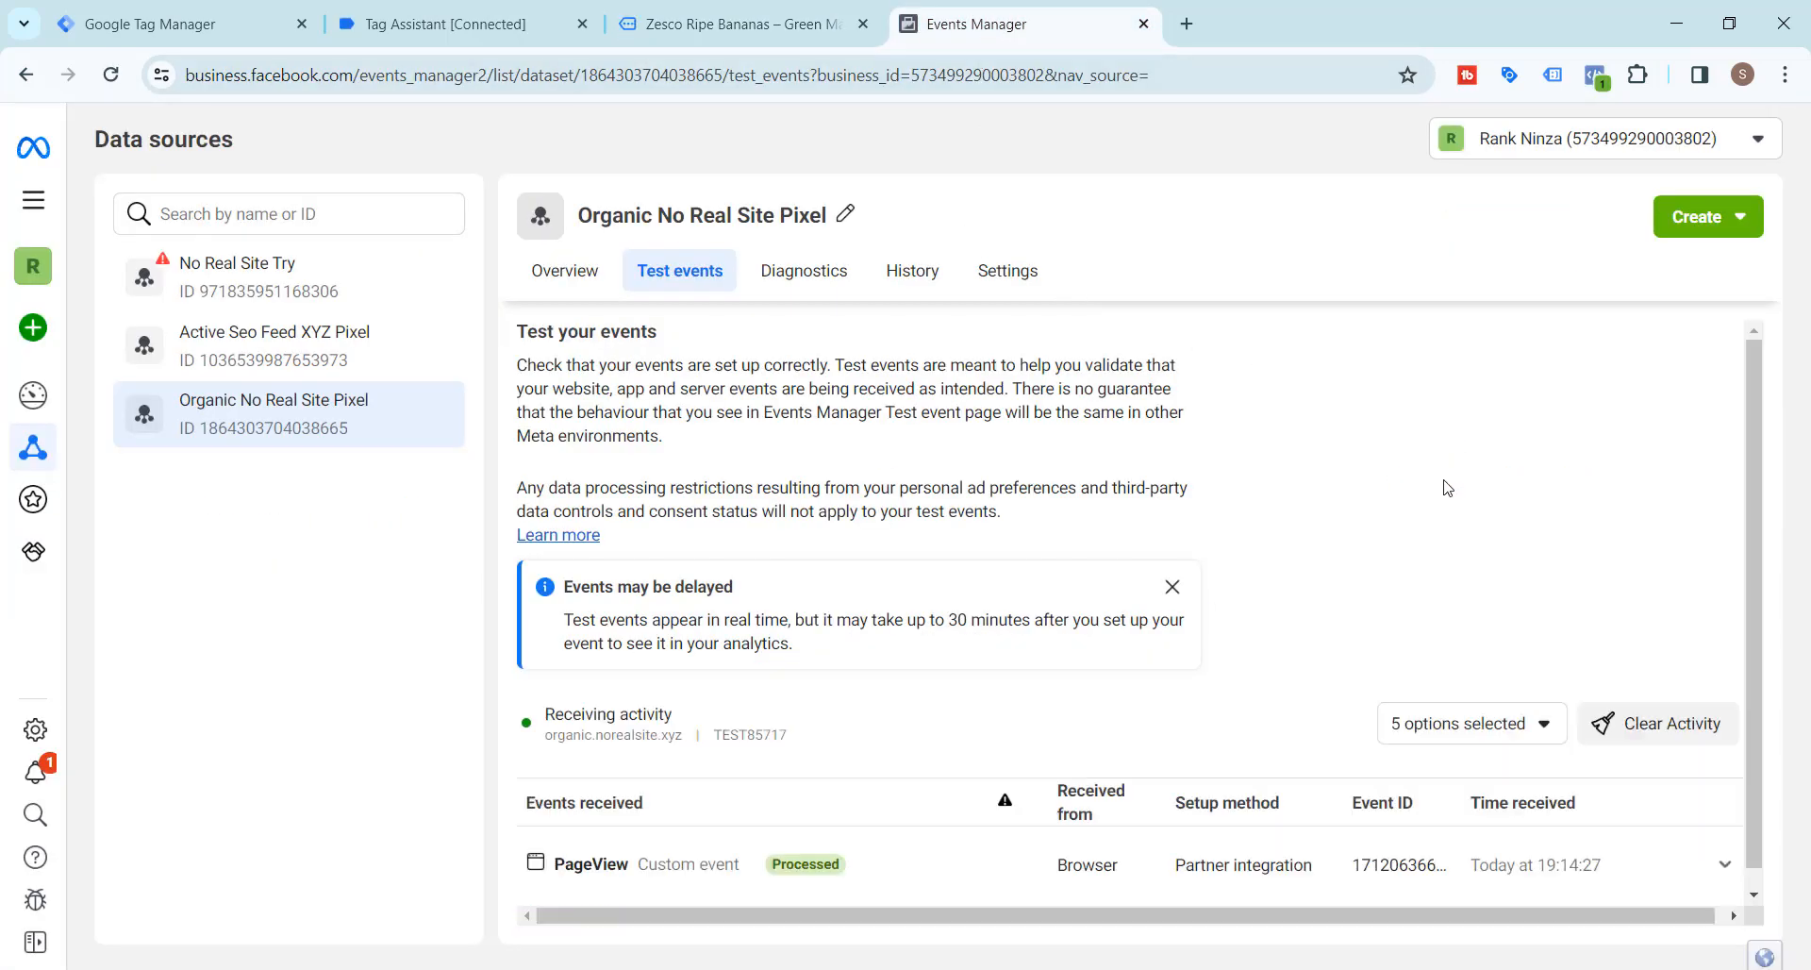
scroll(1448, 488, "down", 1)
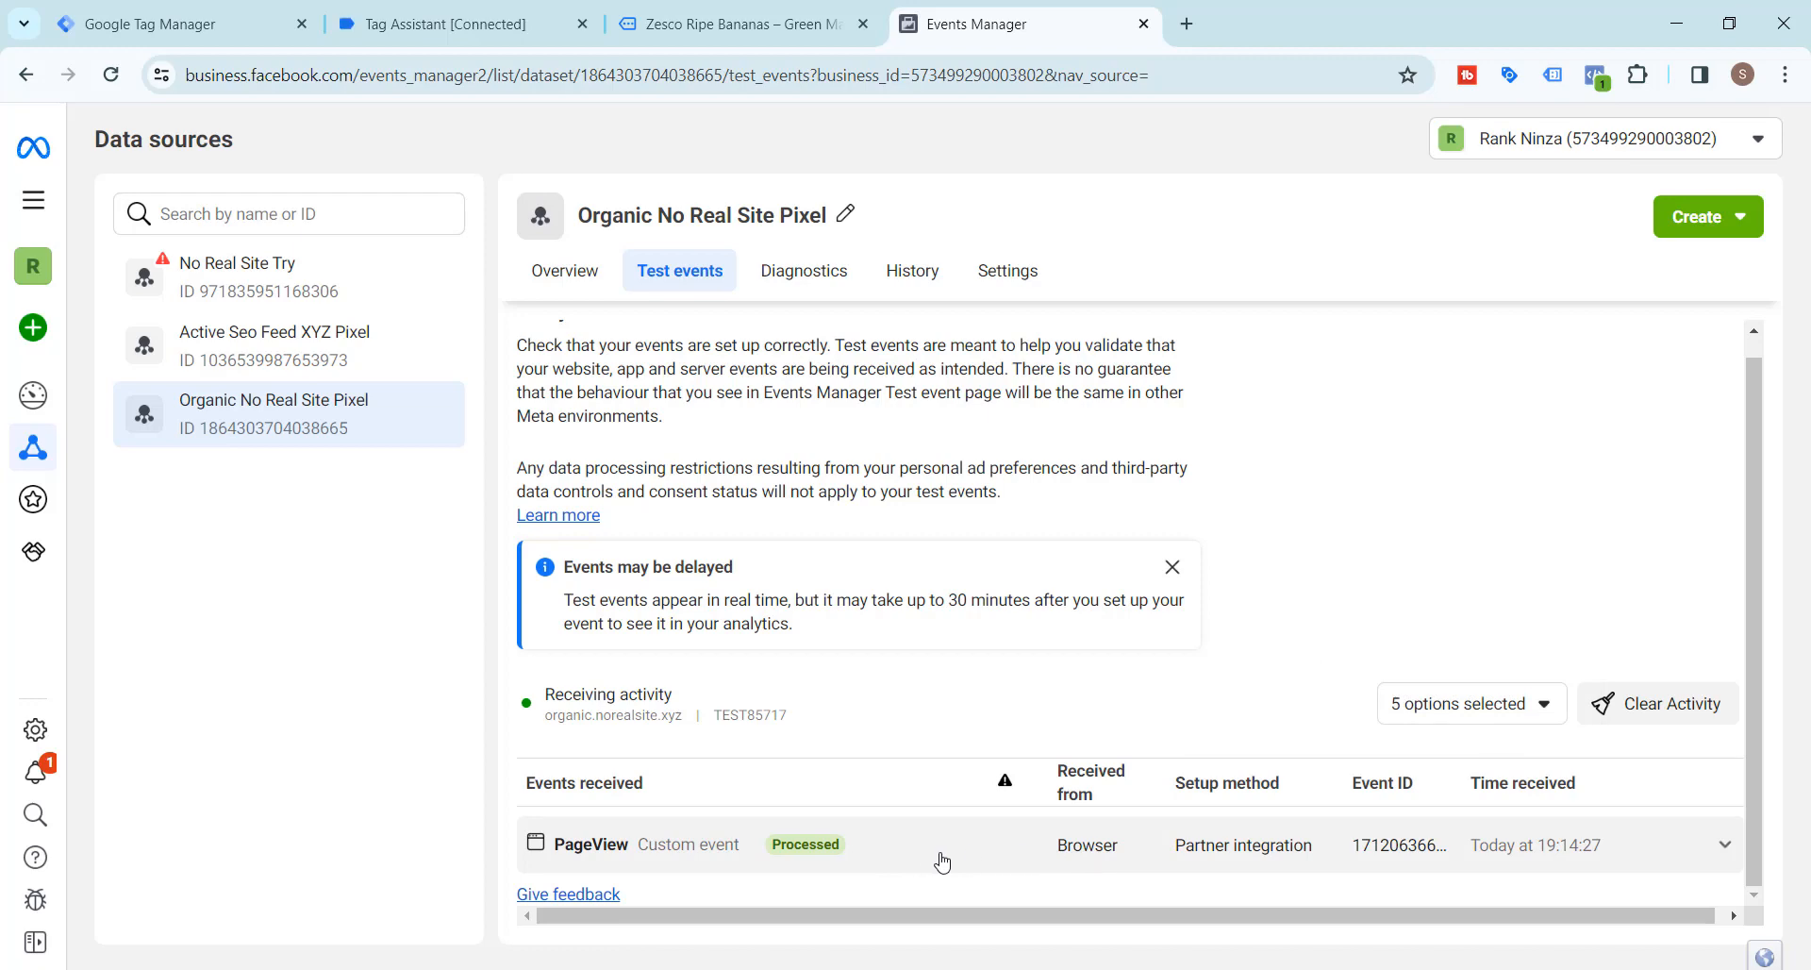
Step: Return to the Green Mart home page and inspect the PageView event's details in Meta Pixel Helper
left_click(706, 13)
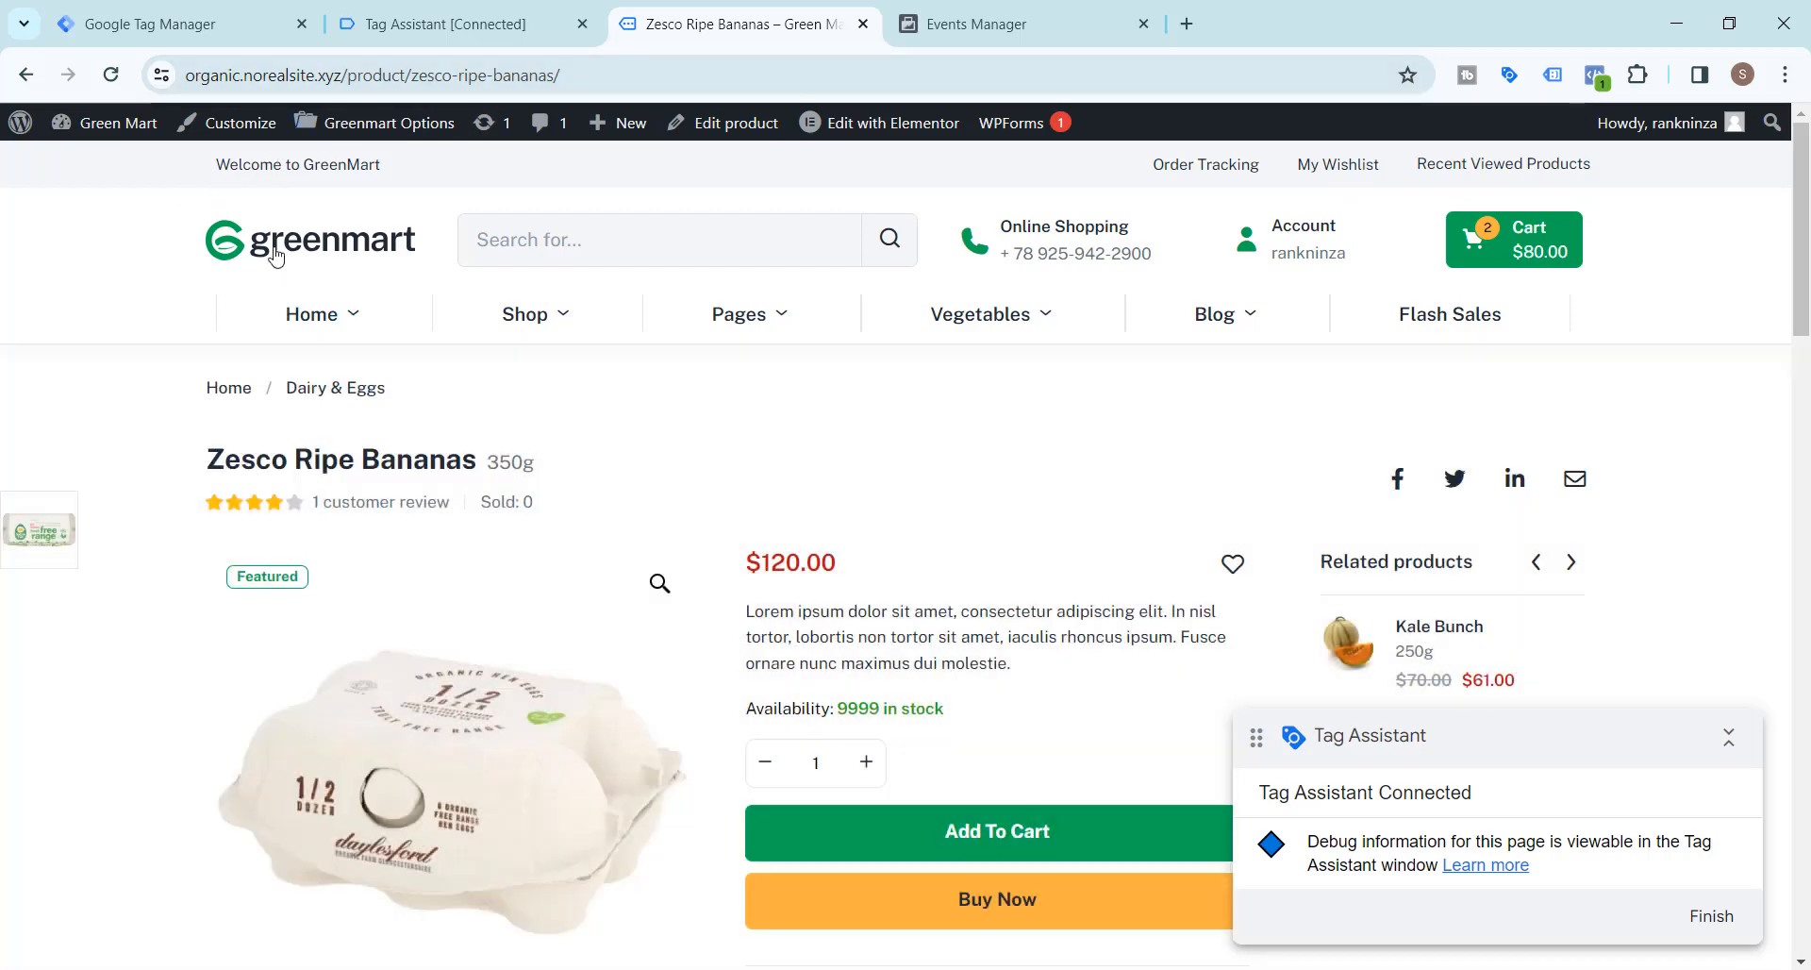
left_click(270, 249)
mouse_move(312, 314)
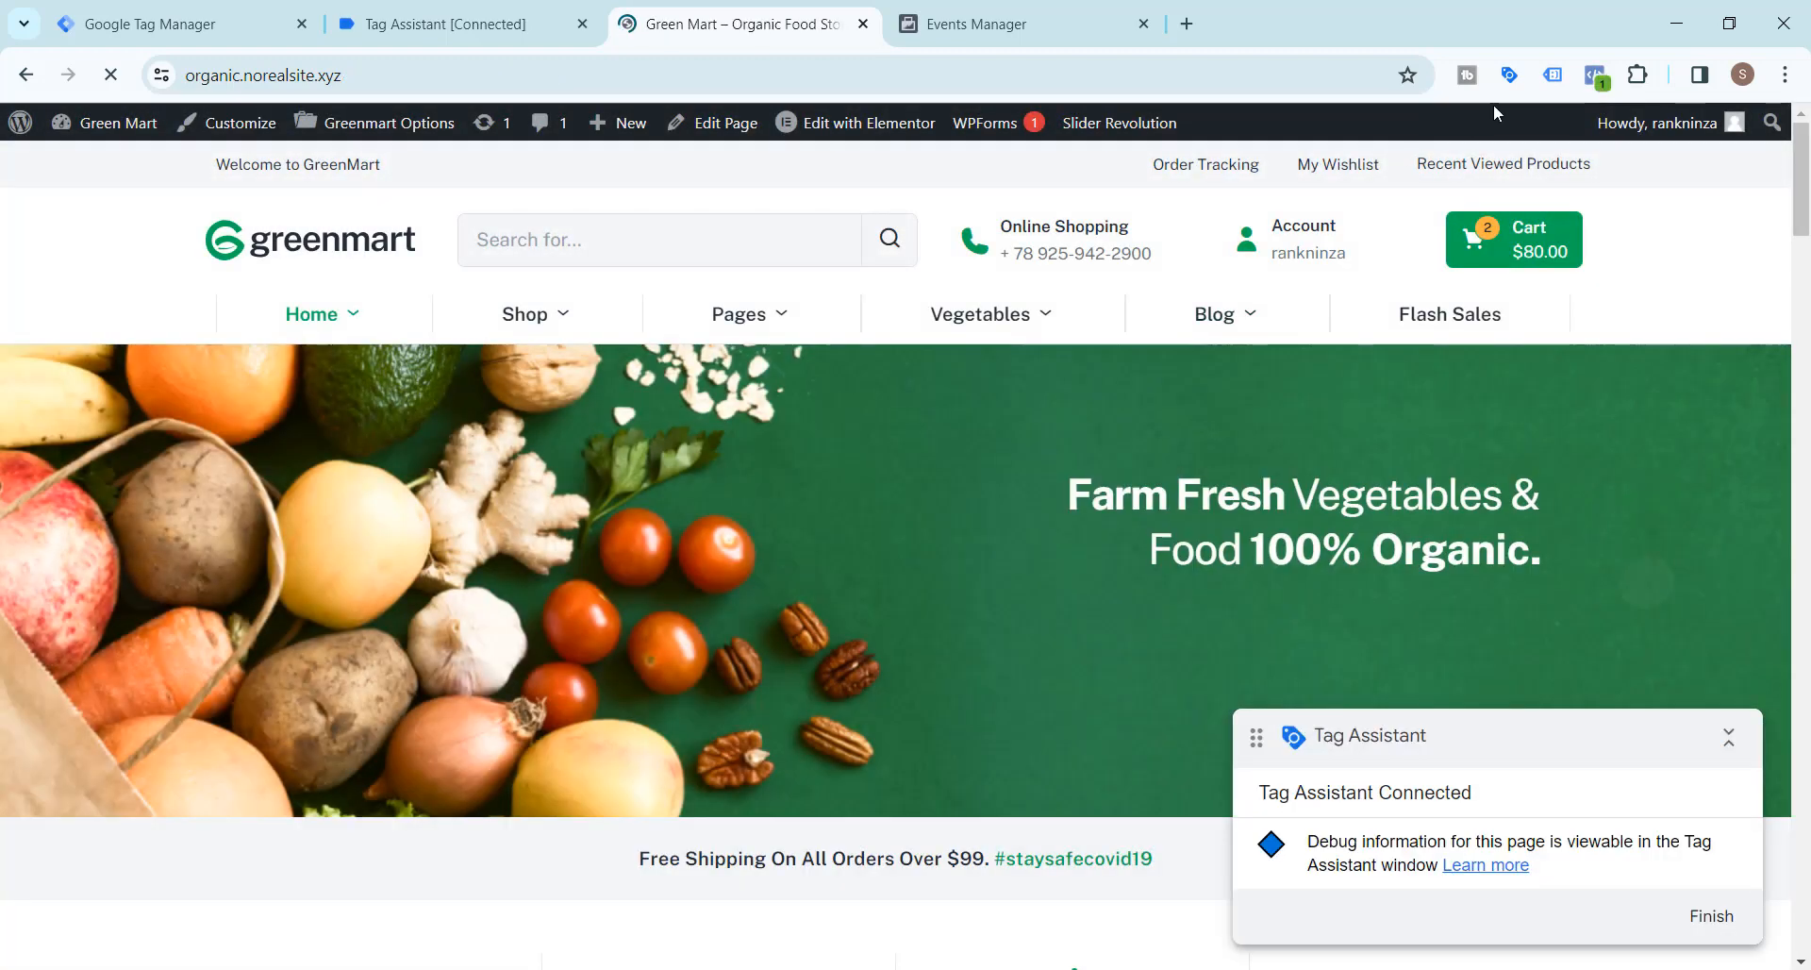
left_click(1596, 77)
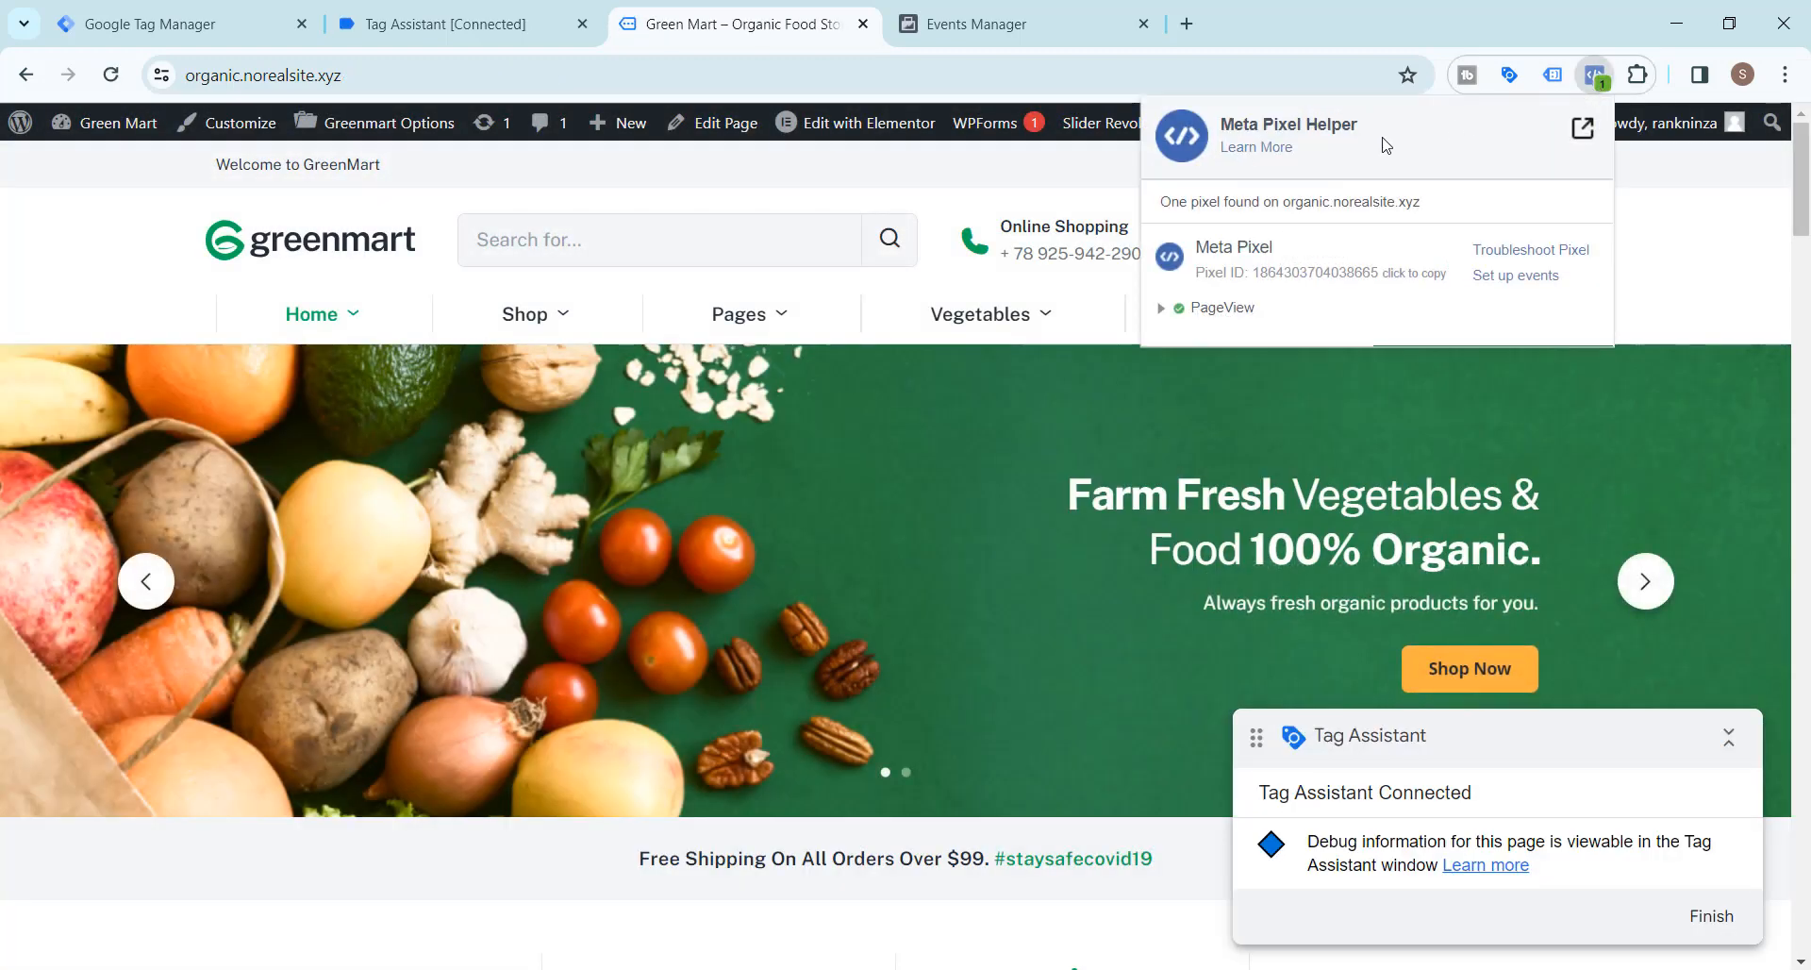
left_click(1161, 309)
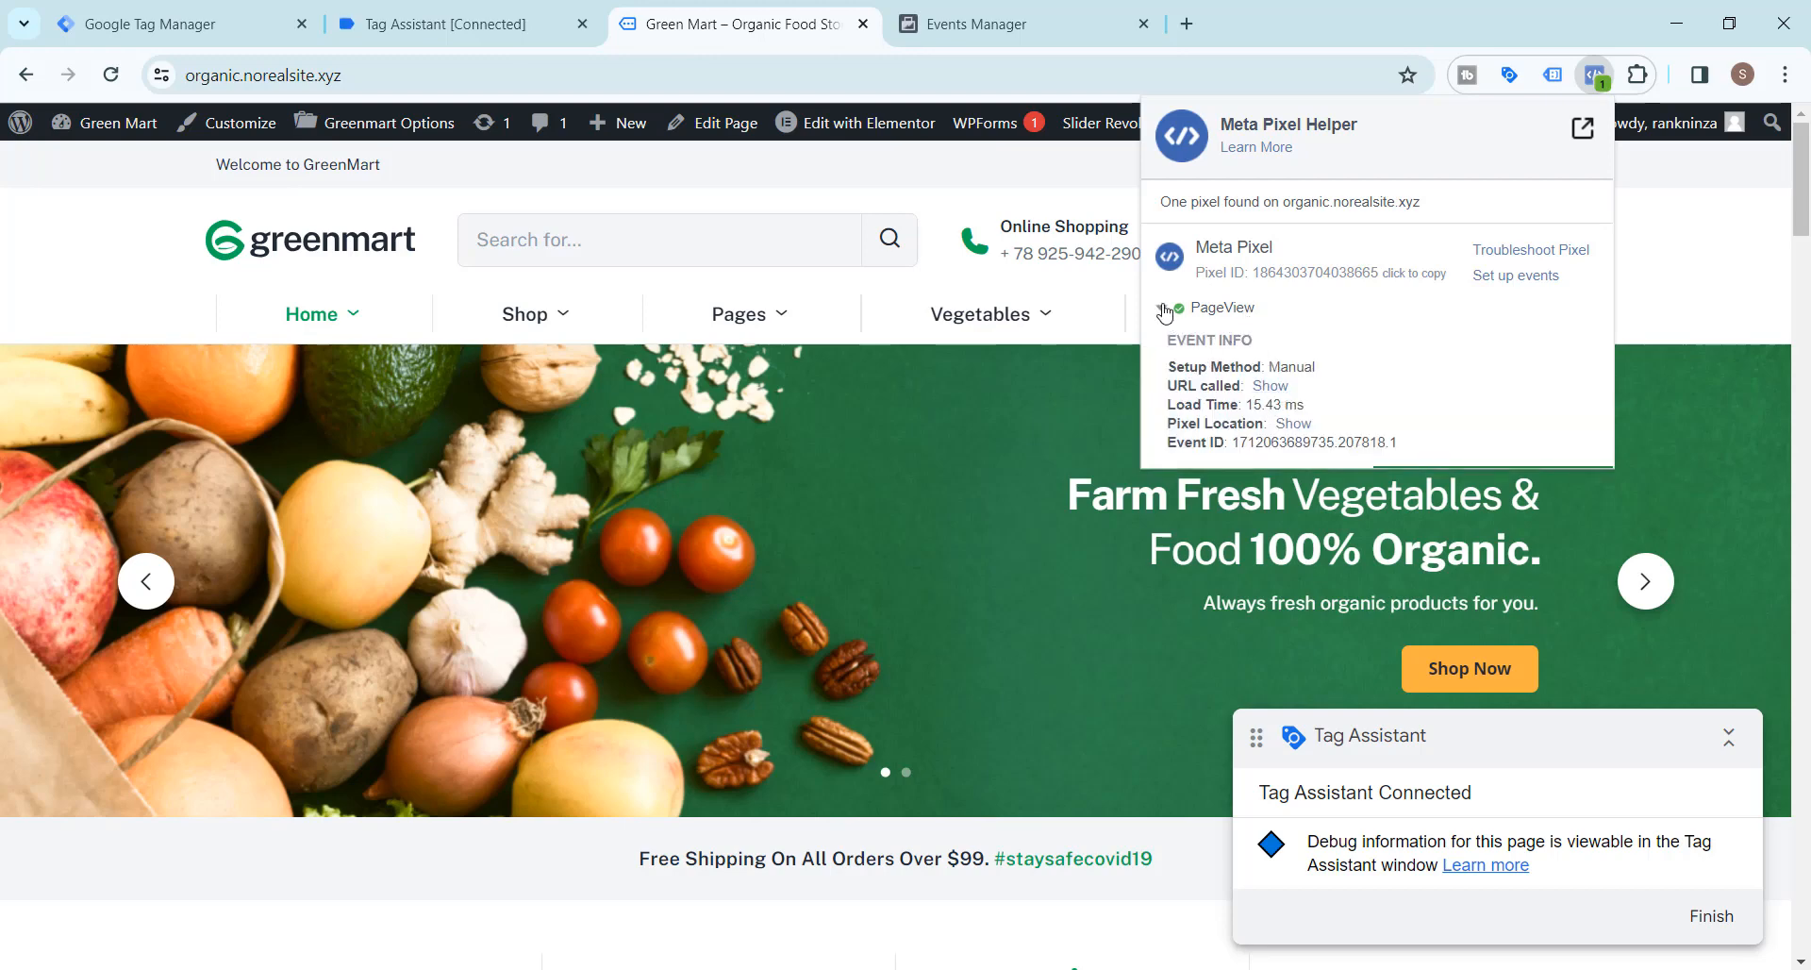
left_click(1161, 309)
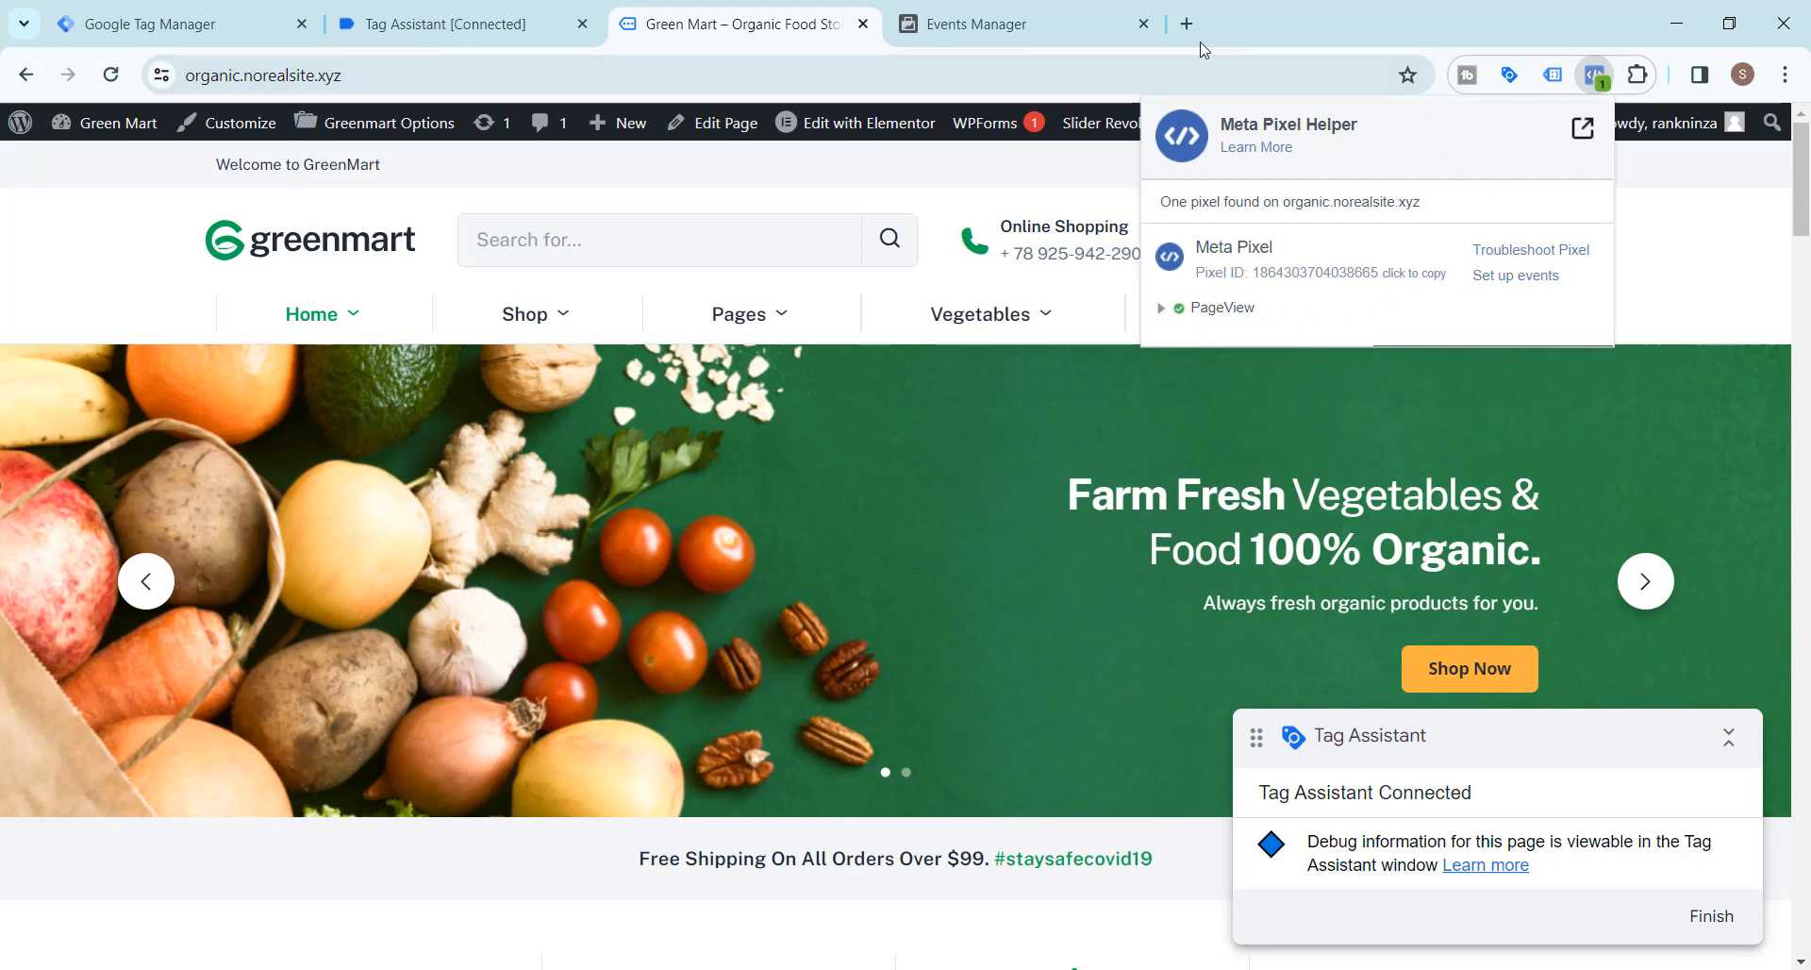
Step: Search for "meta pixel helper" in a new tab, view the extension's Chrome Web Store page, and close that tab
left_click(1085, 24)
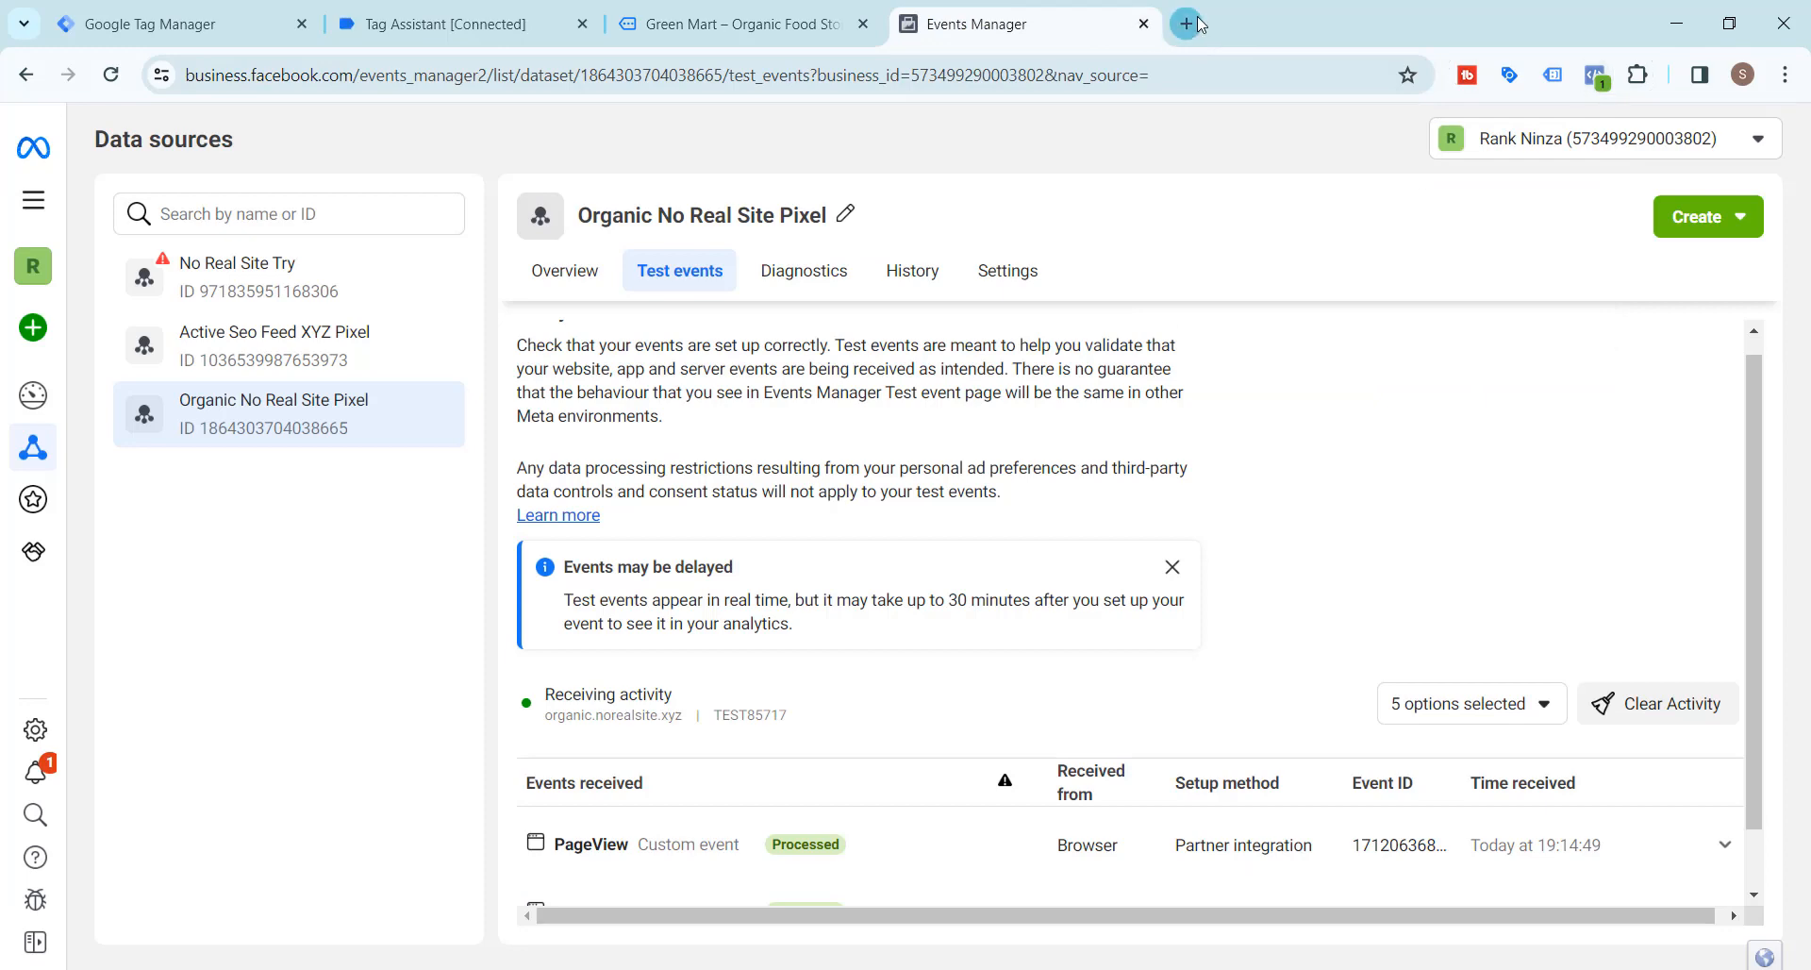
left_click(1187, 24)
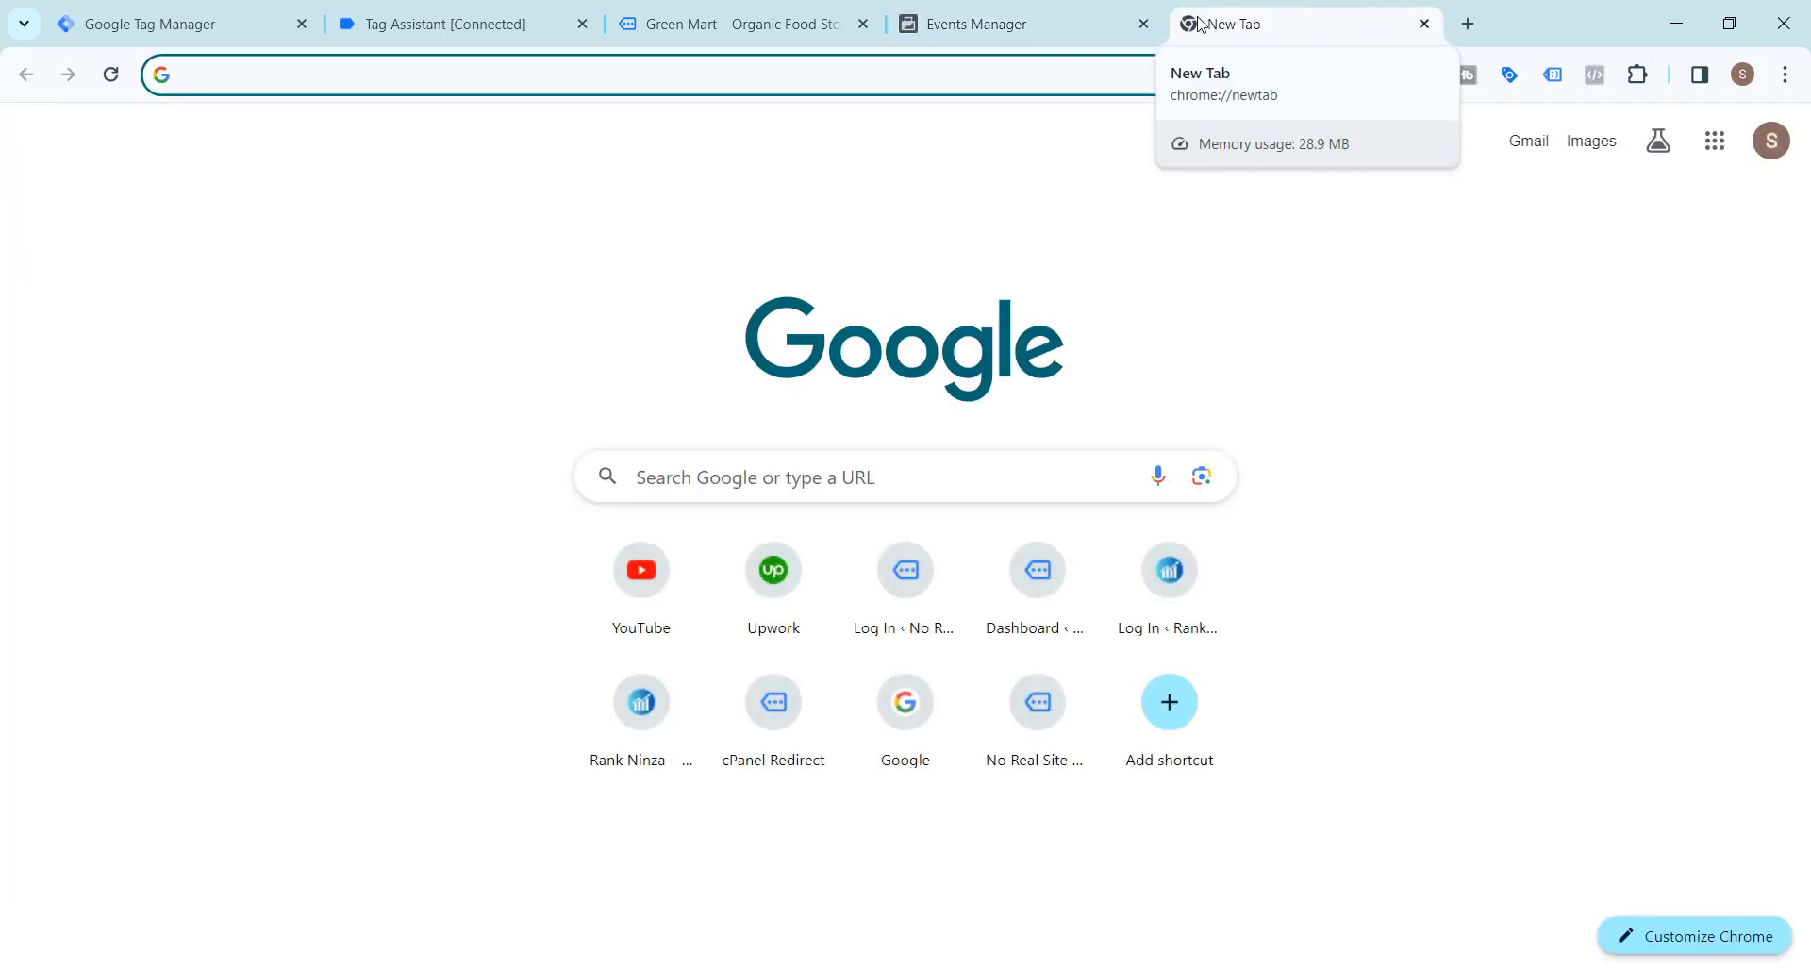
type("meta pixel helper")
key("Return")
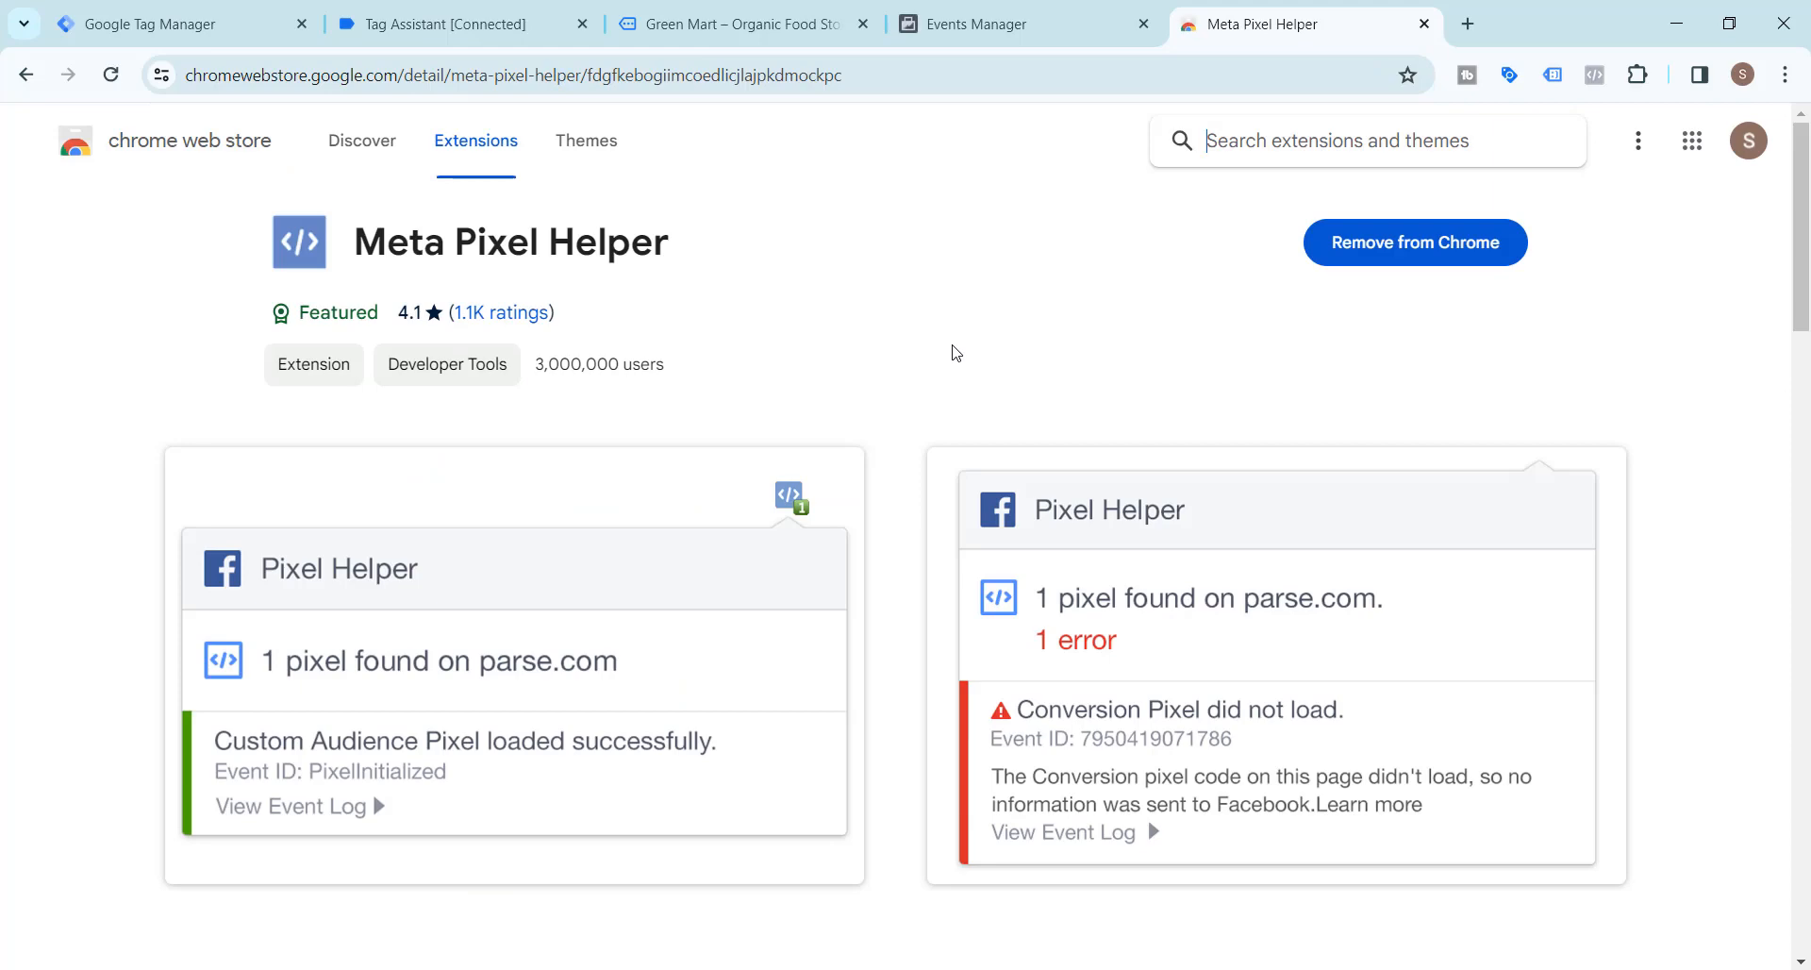
left_click(1424, 23)
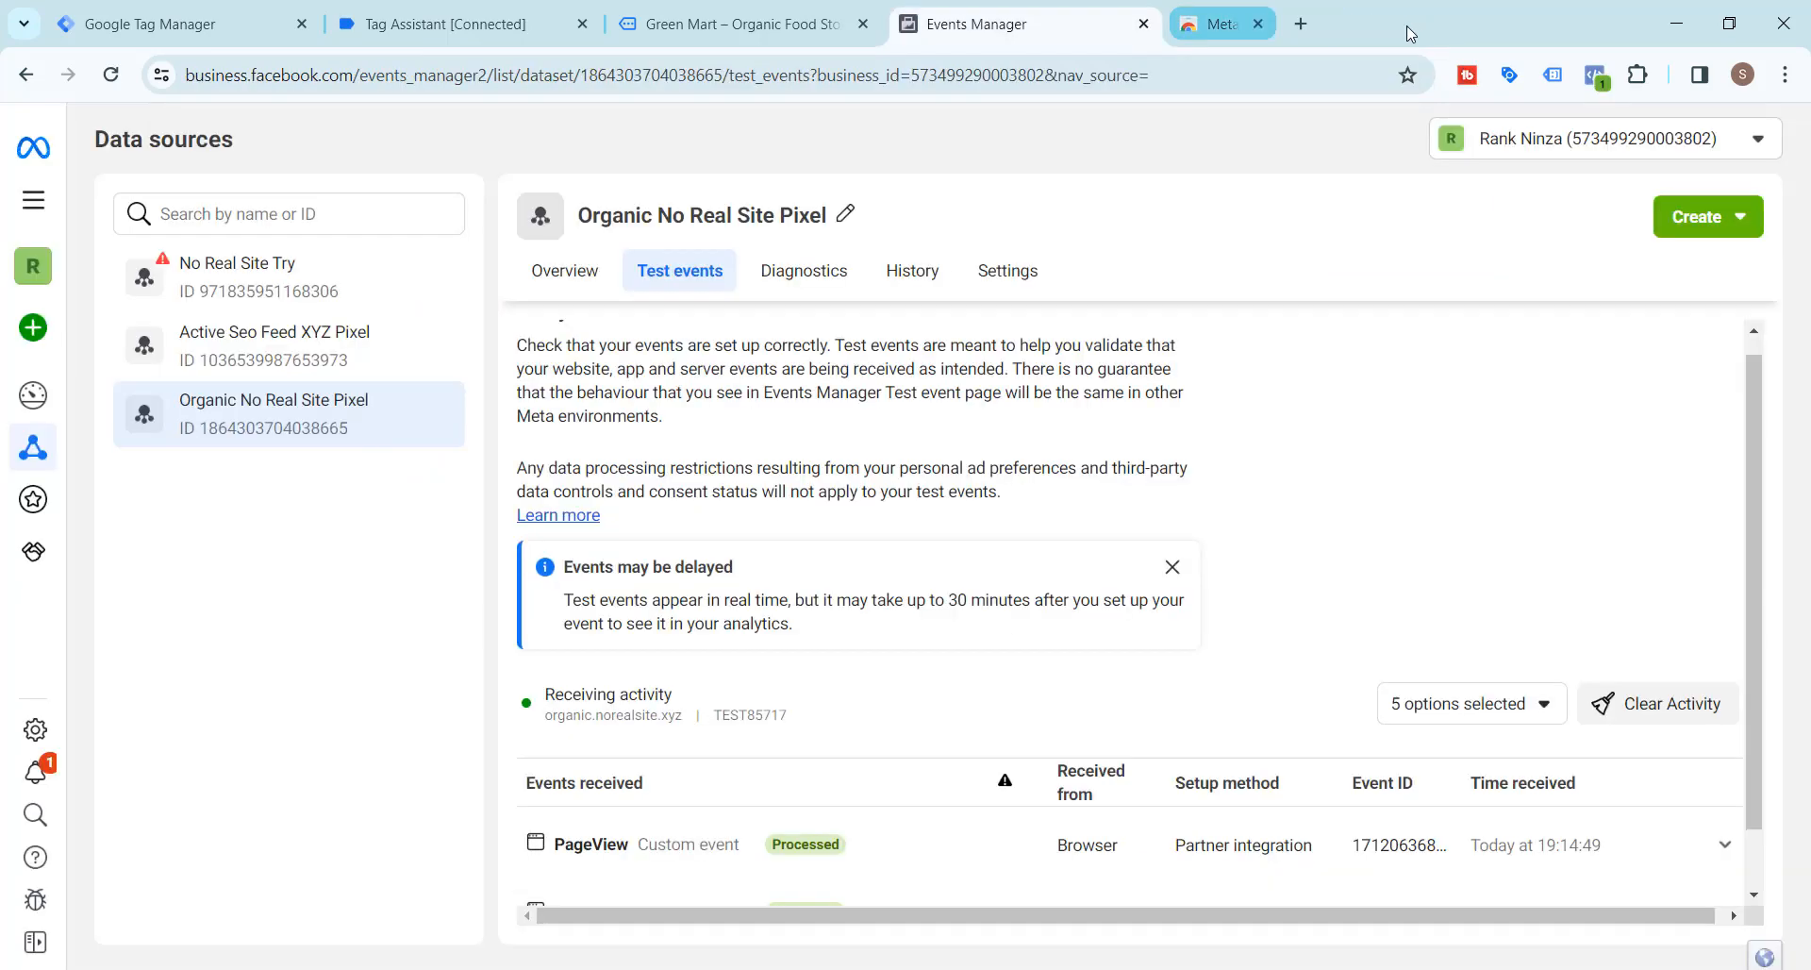
Step: Review the fired tags in Tag Assistant and view the Zesco Ripe Bananas product page on the Green Mart site again
left_click(463, 13)
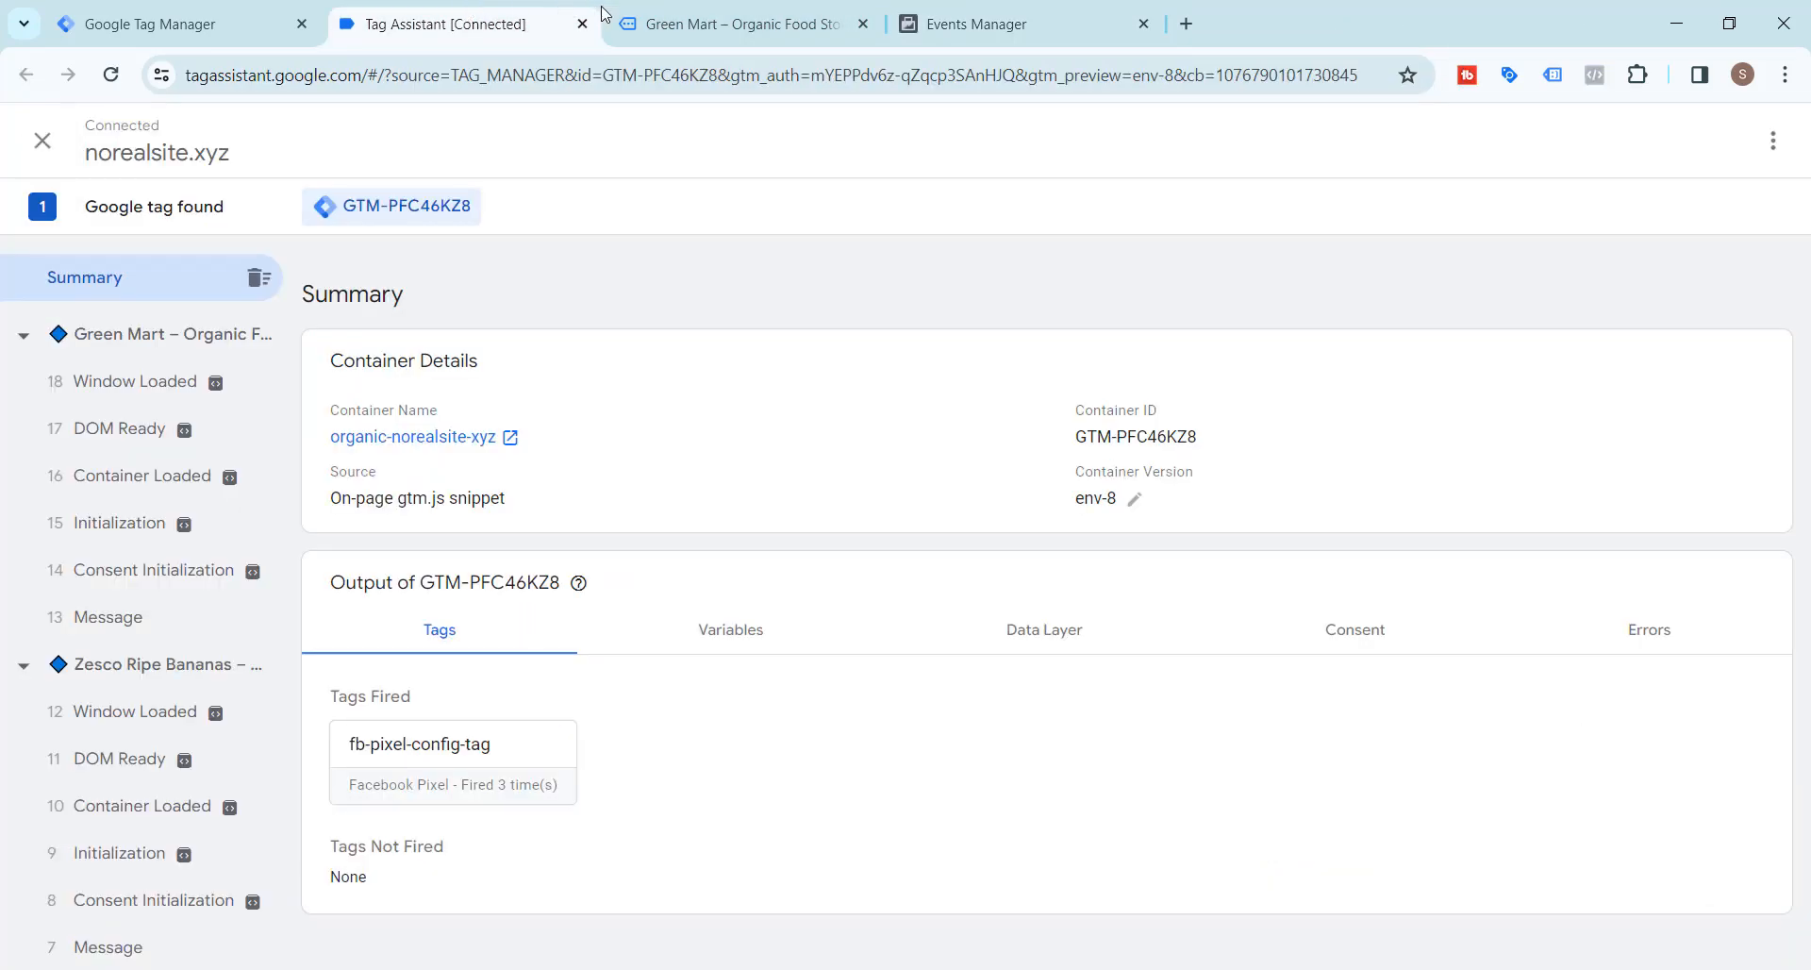
left_click(651, 21)
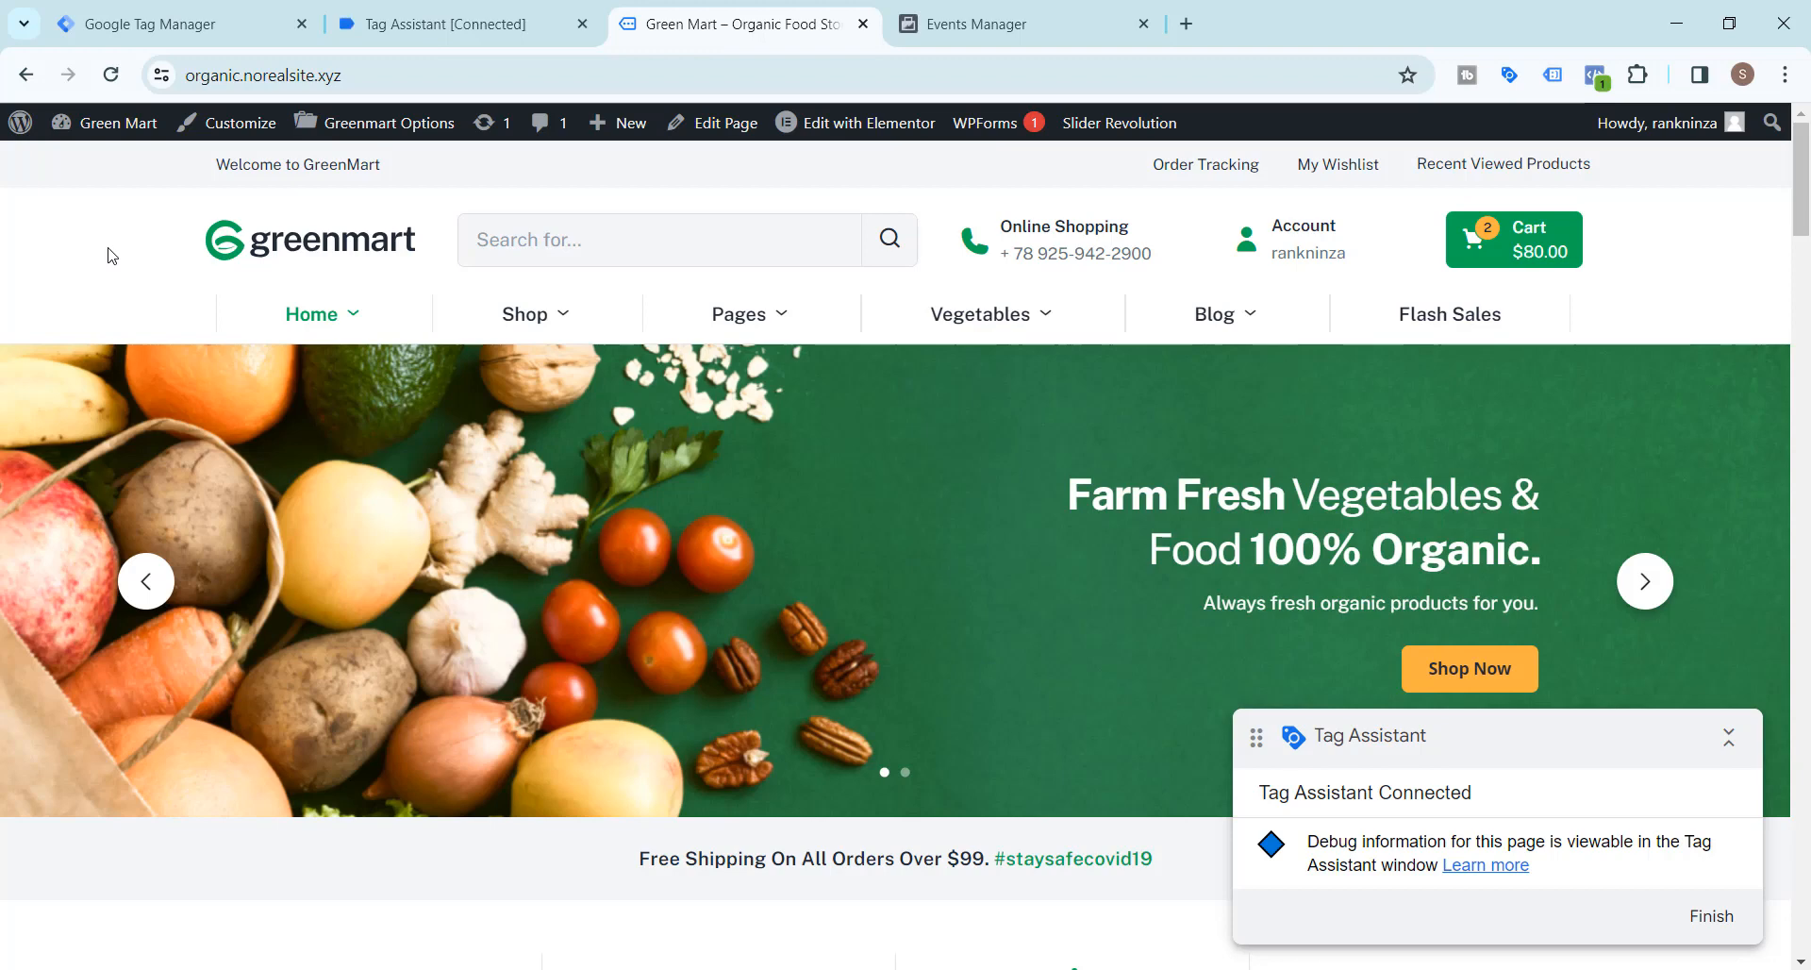
scroll(112, 254, "down", 12)
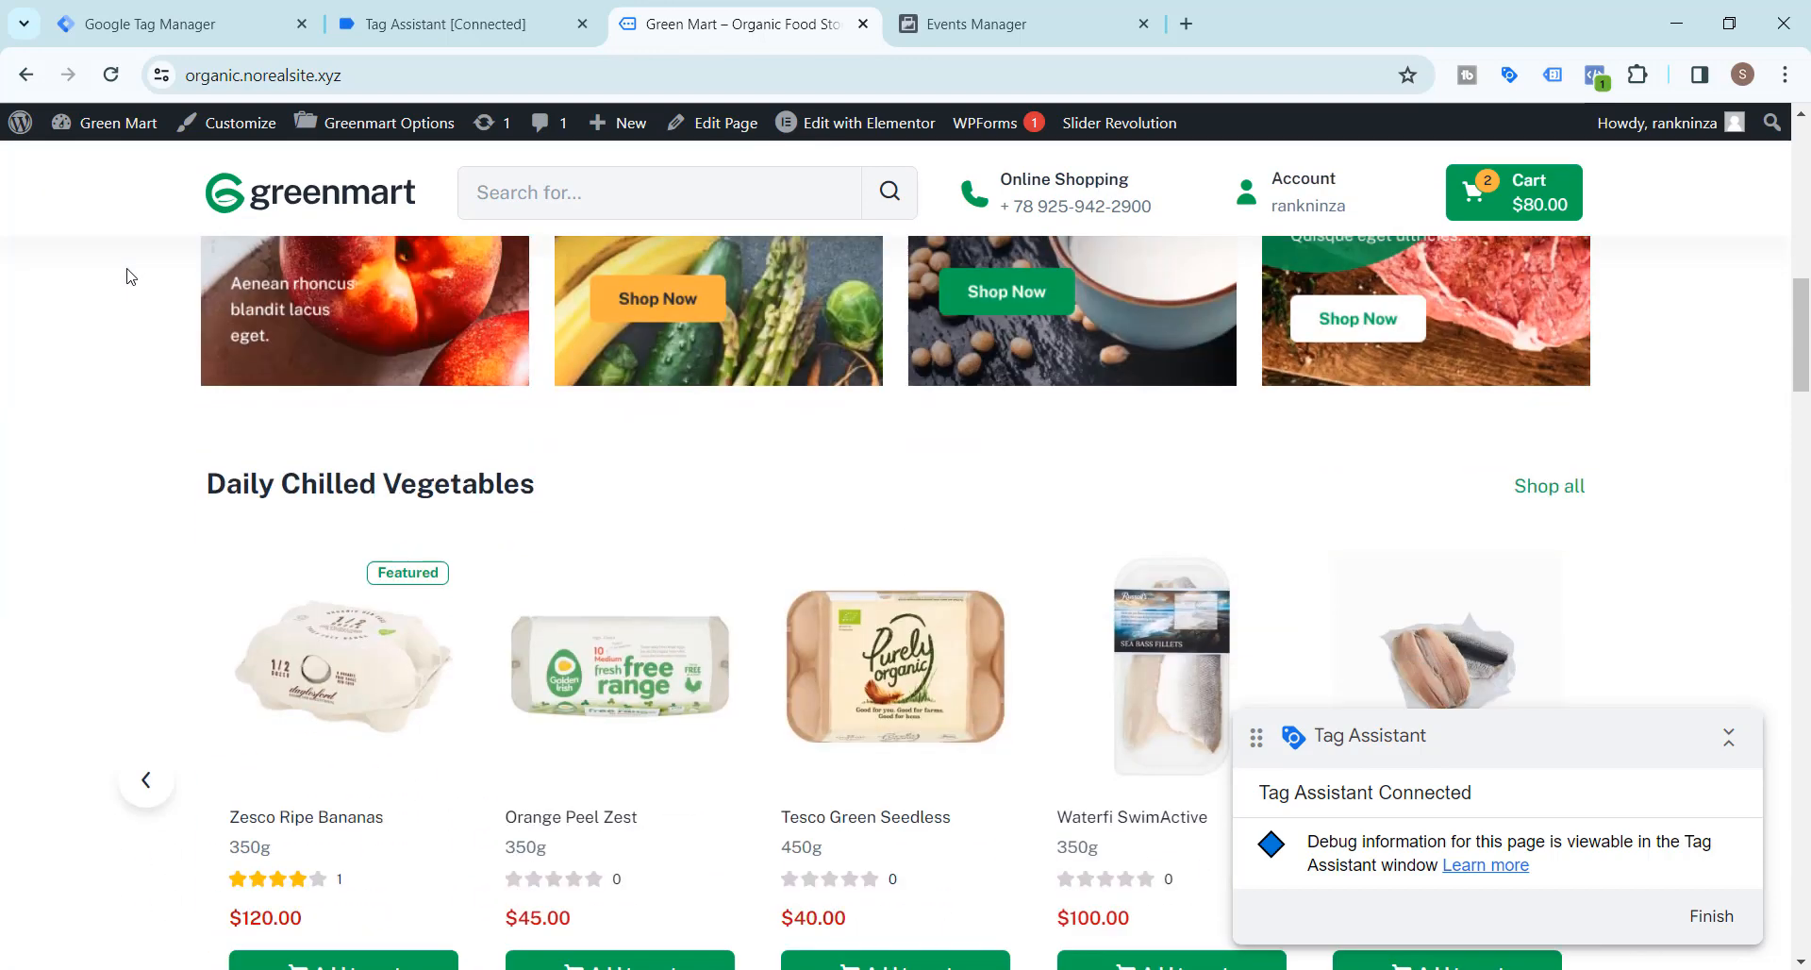
left_click(349, 487)
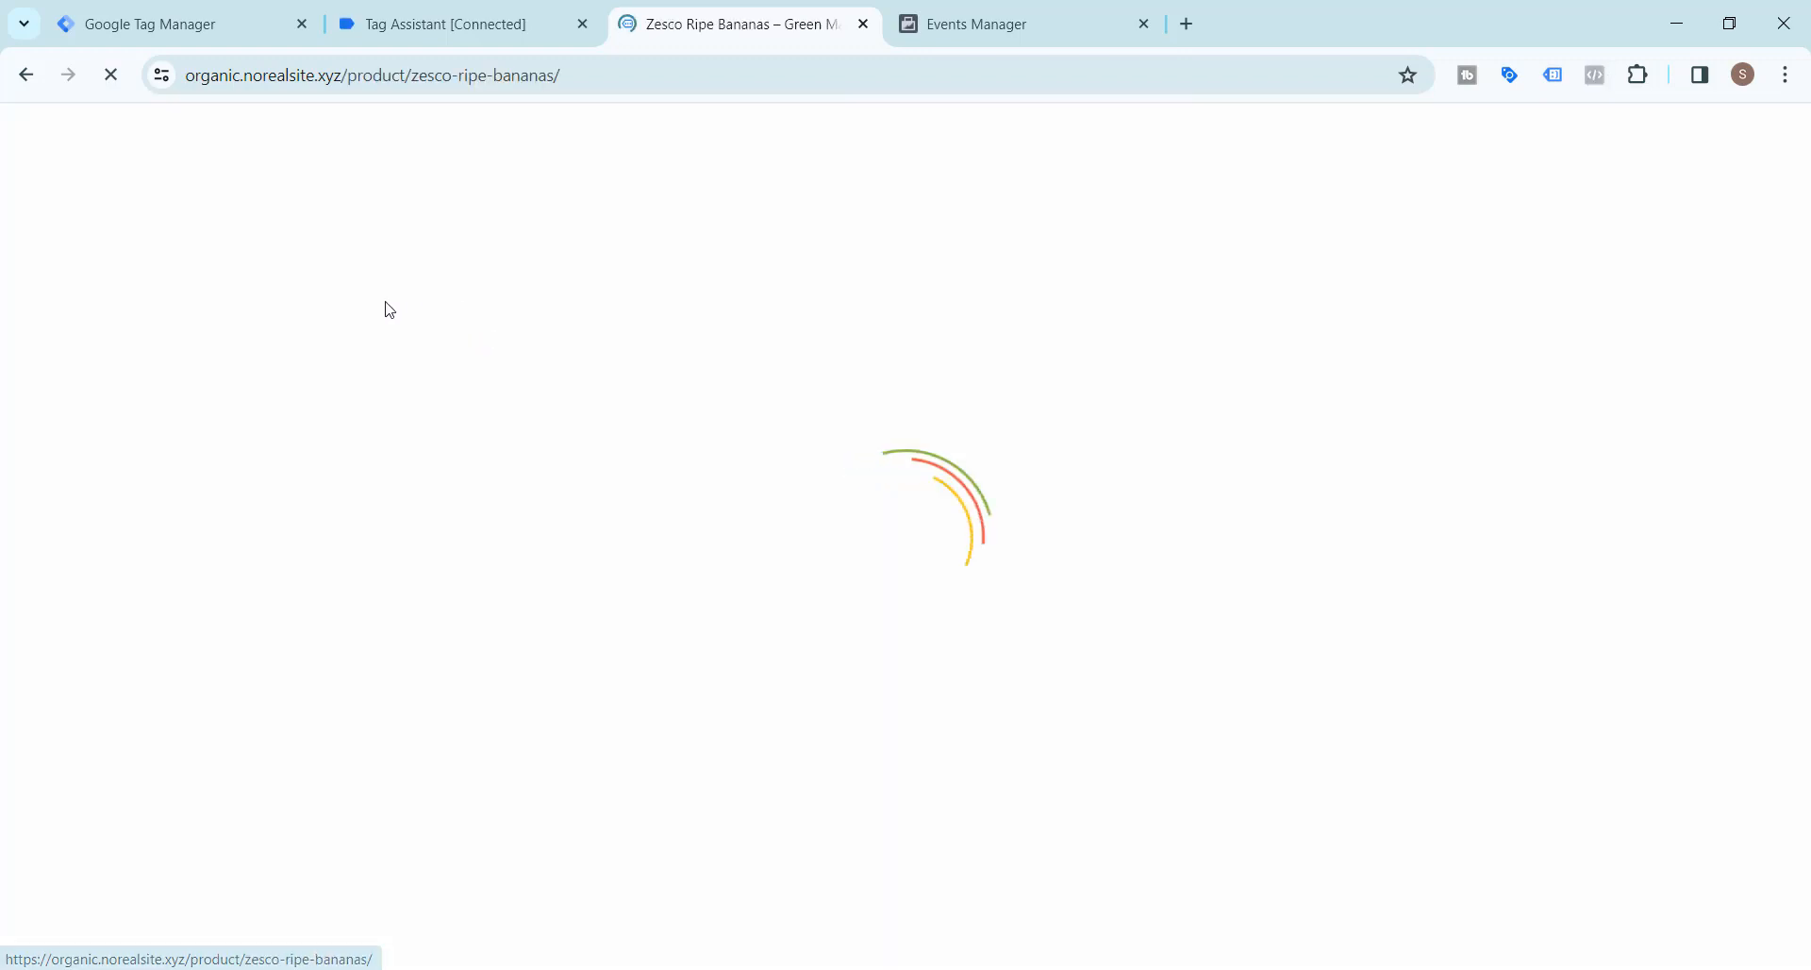
scroll(604, 401, "down", 9)
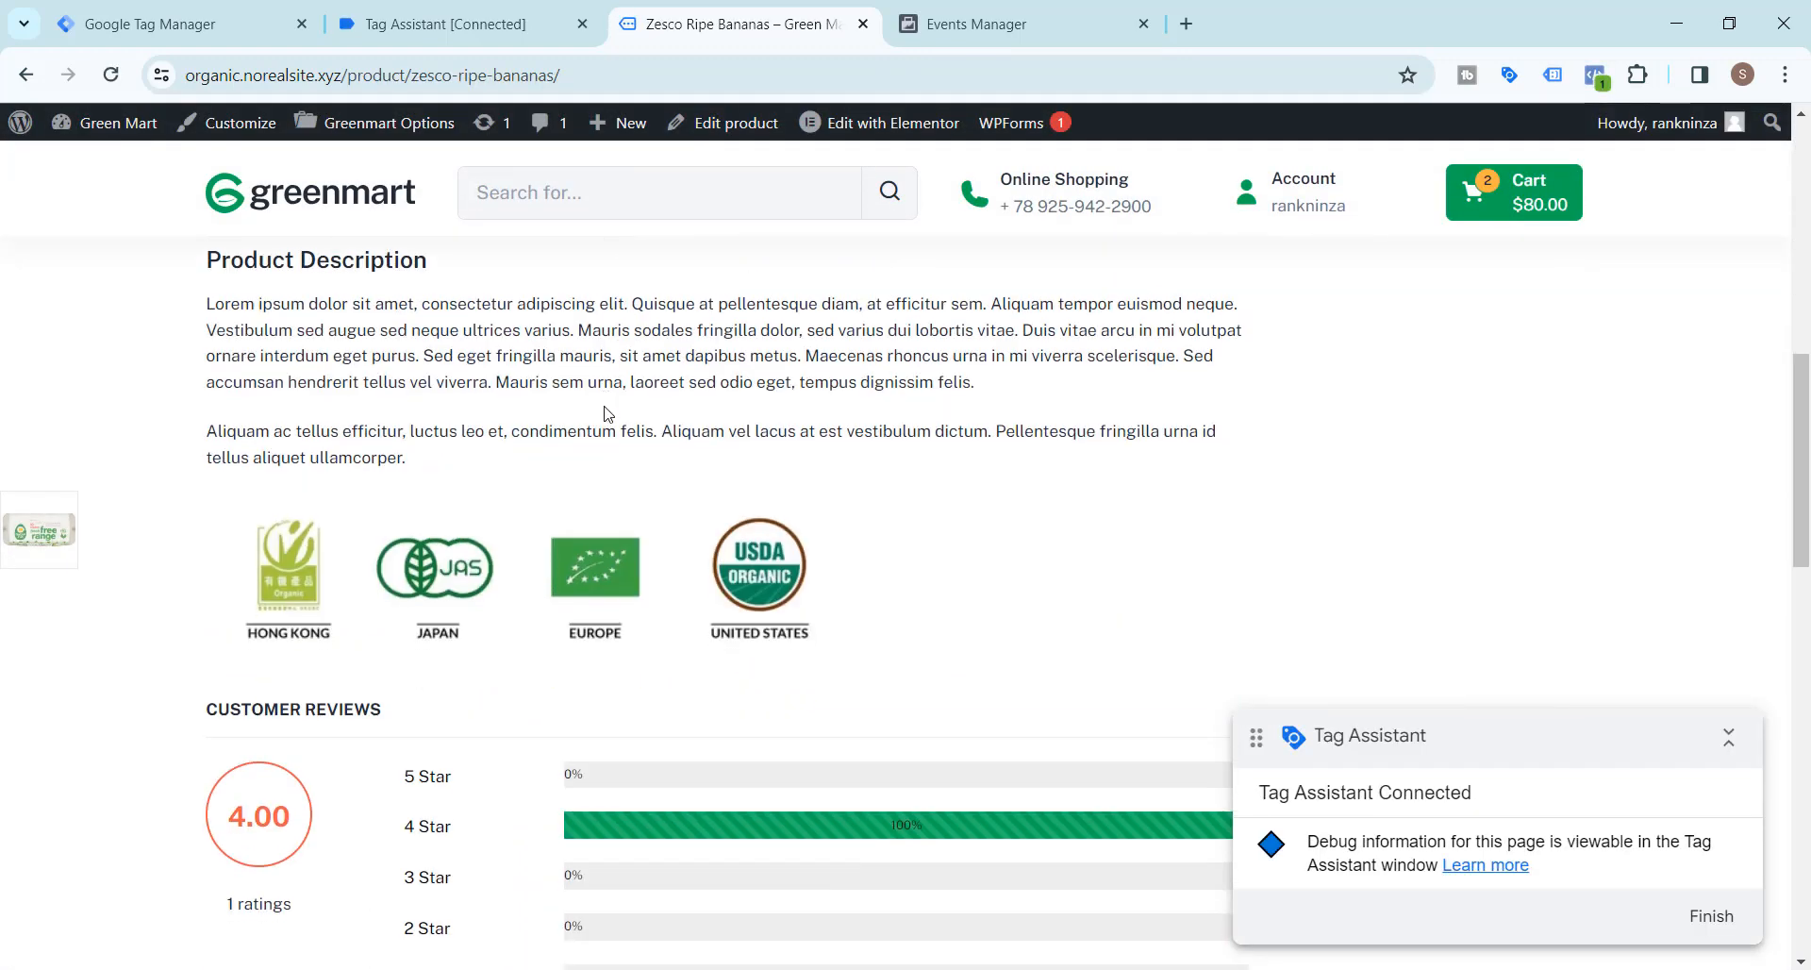
scroll(634, 438, "up", 8)
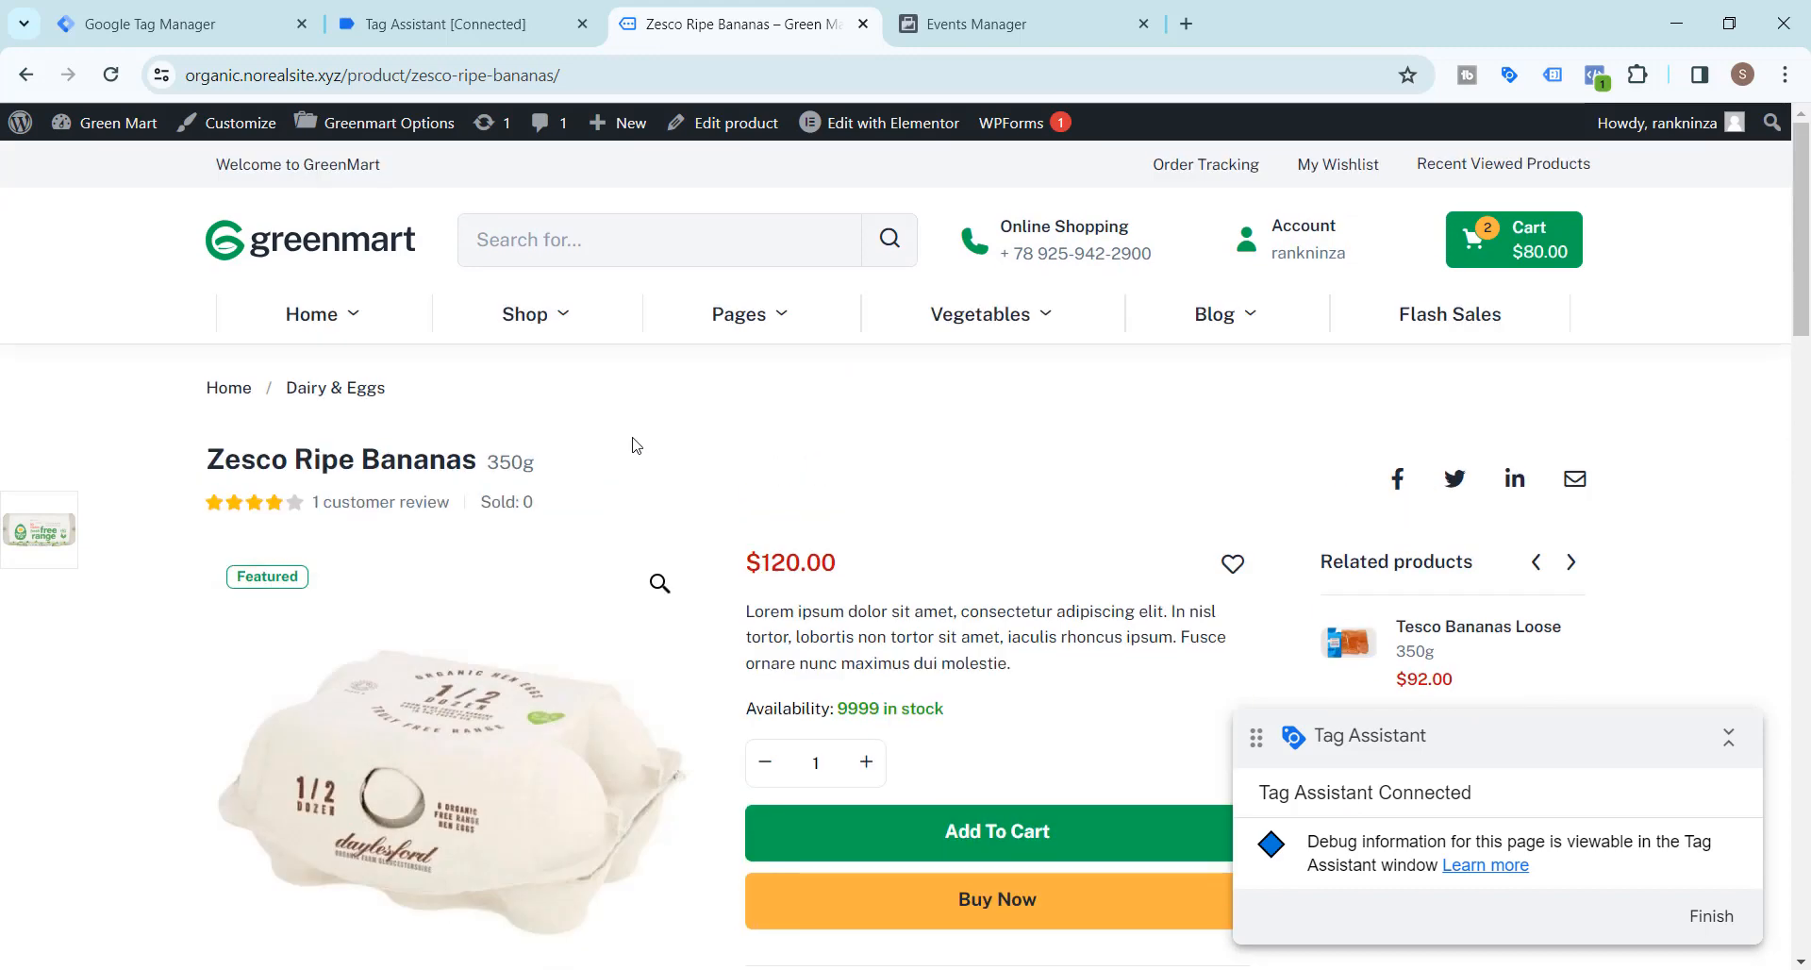